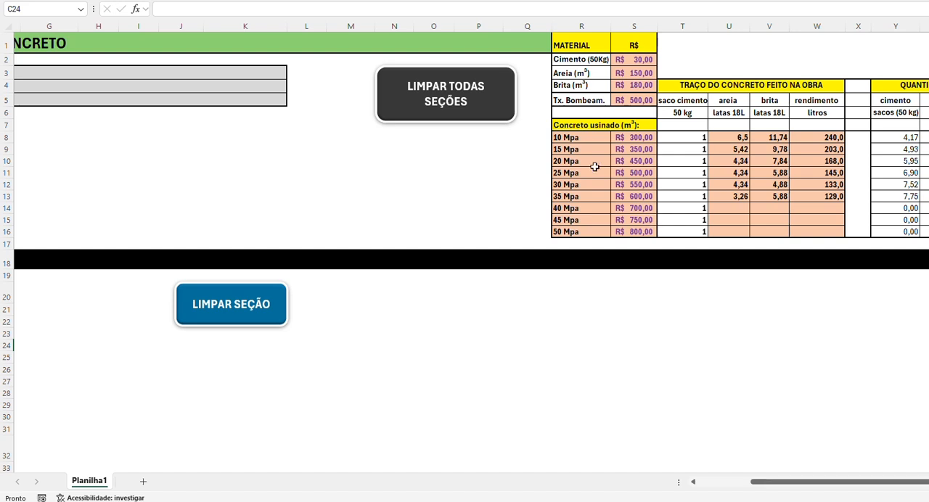
Step: Examine the ready-mix price and on-site mix entries for 25 Mpa and for the 40 to 50 Mpa classes
left_click(641, 170)
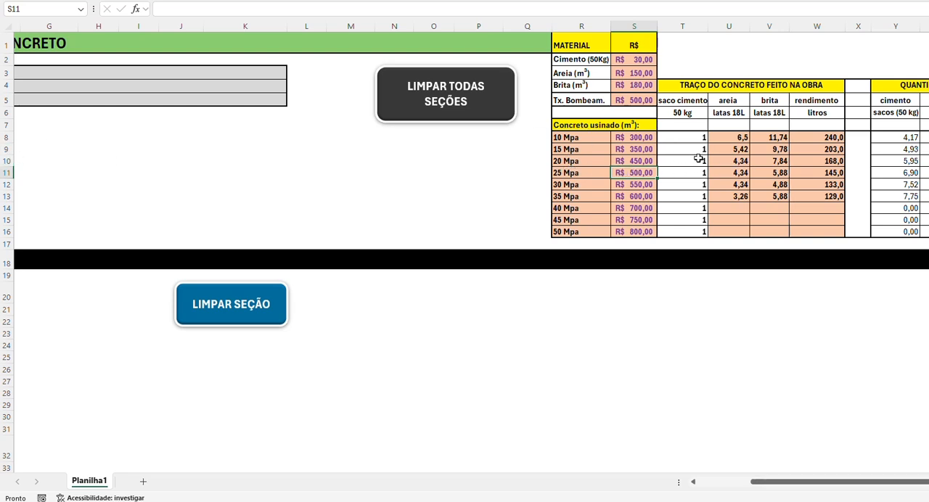
left_click(4, 160)
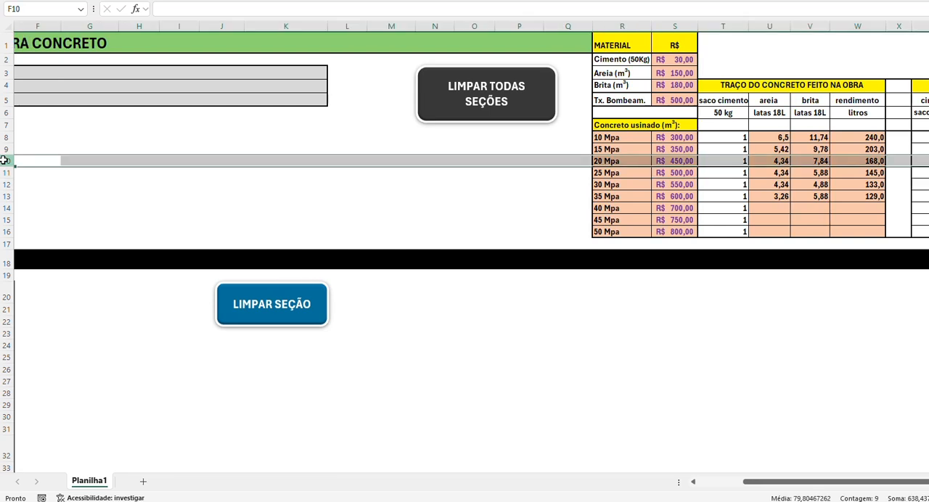
left_click(4, 172)
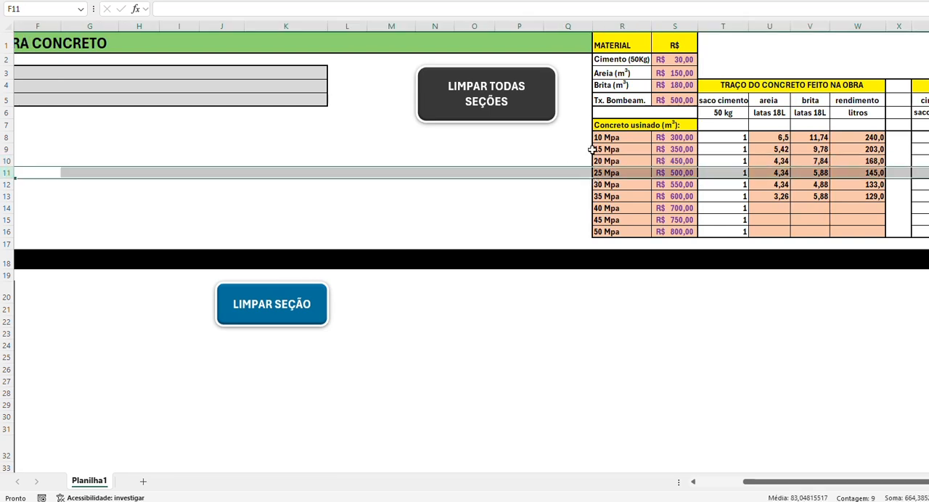
left_click(729, 175)
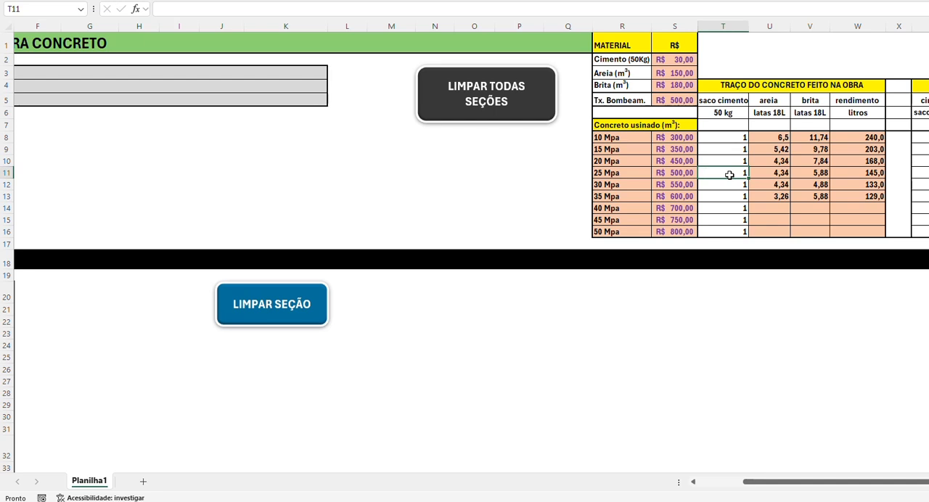
left_click(761, 173)
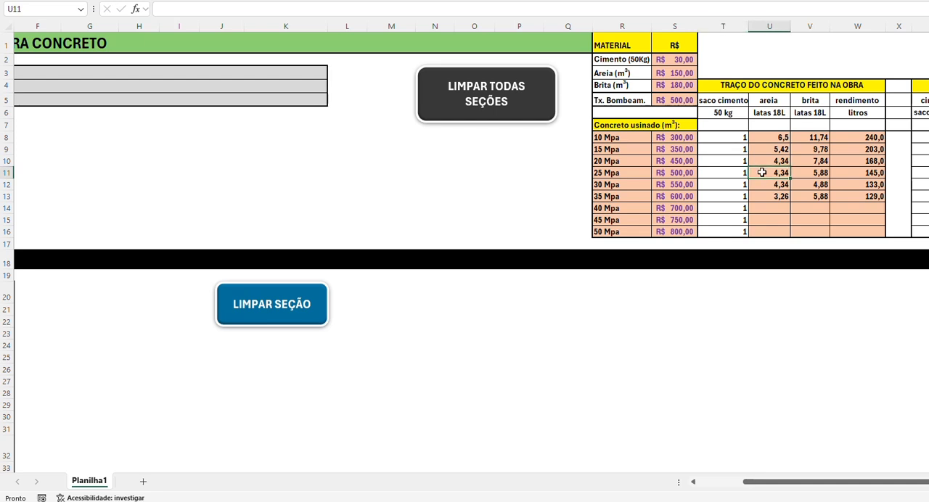
left_click(798, 176)
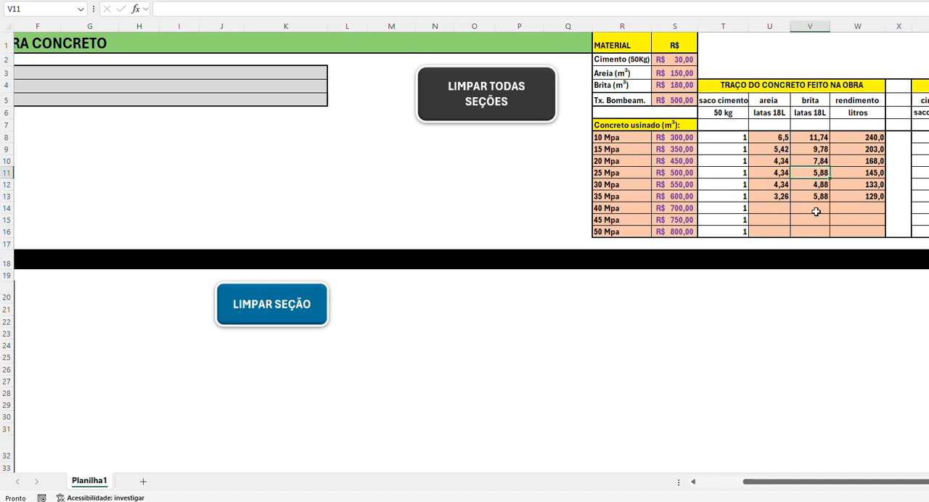
left_click_drag(782, 212, 849, 228)
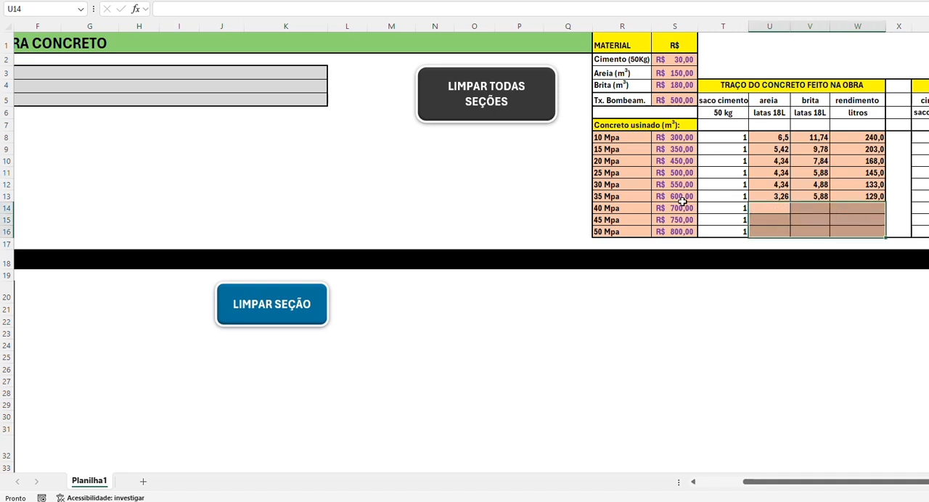
left_click_drag(620, 207, 624, 231)
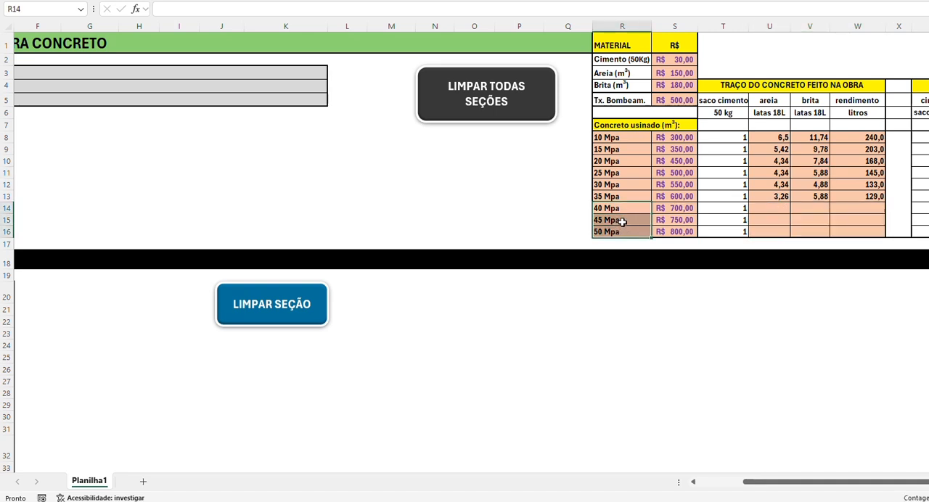
left_click(764, 210)
left_click(801, 208)
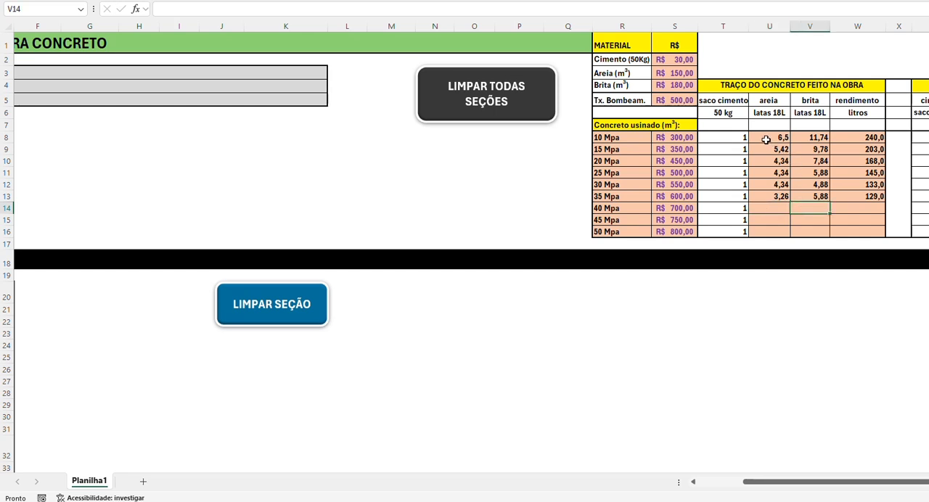
Step: Review the on-site mix proportions of cement, sand and gravel for 20 Mpa and 25 Mpa, plus the 25 Mpa yield
left_click(733, 161)
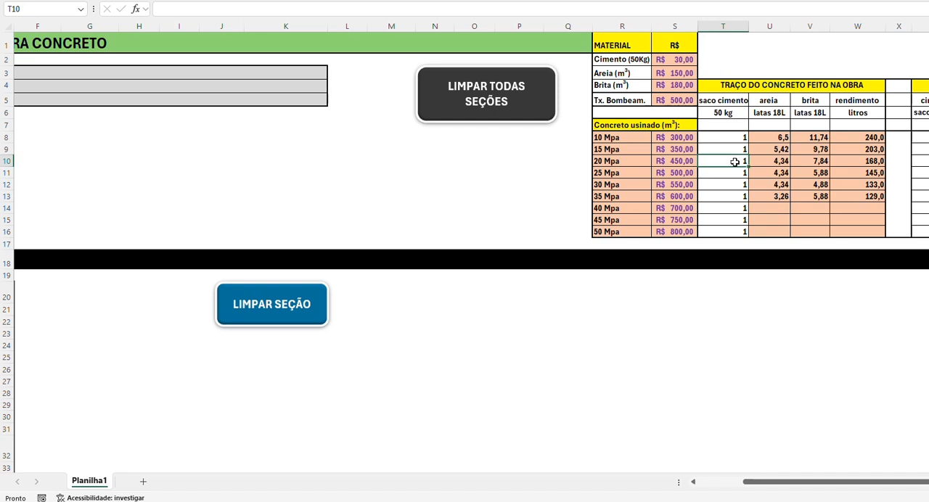
mouse_move(734, 161)
left_mouse_down()
mouse_move(802, 164)
mouse_move(791, 168)
left_mouse_up()
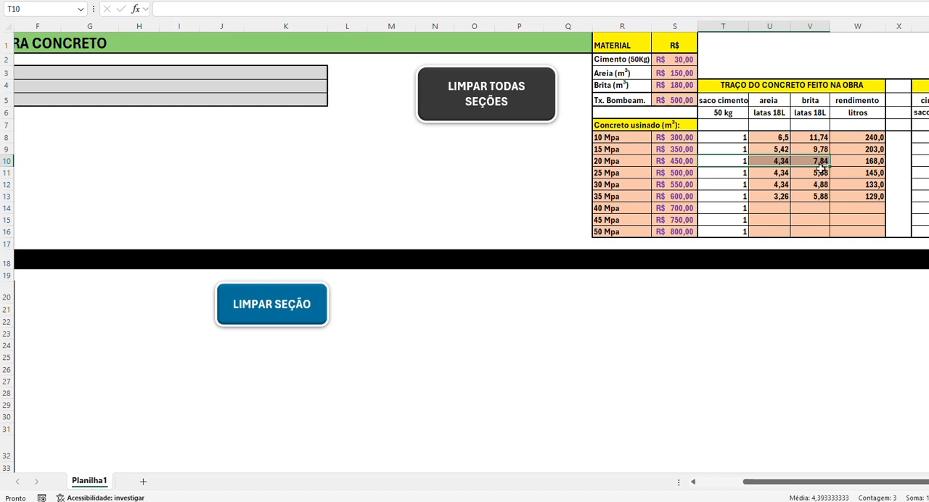
left_click(610, 174)
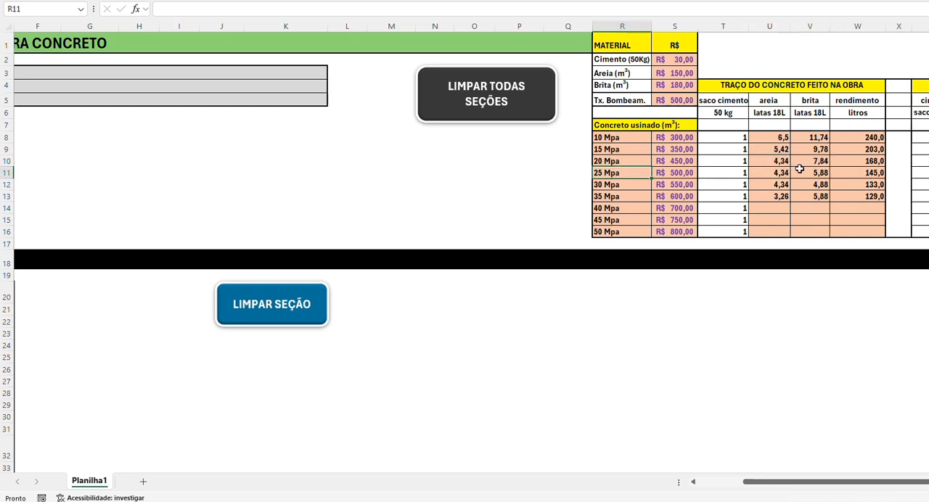
left_click(742, 174)
left_click(859, 173)
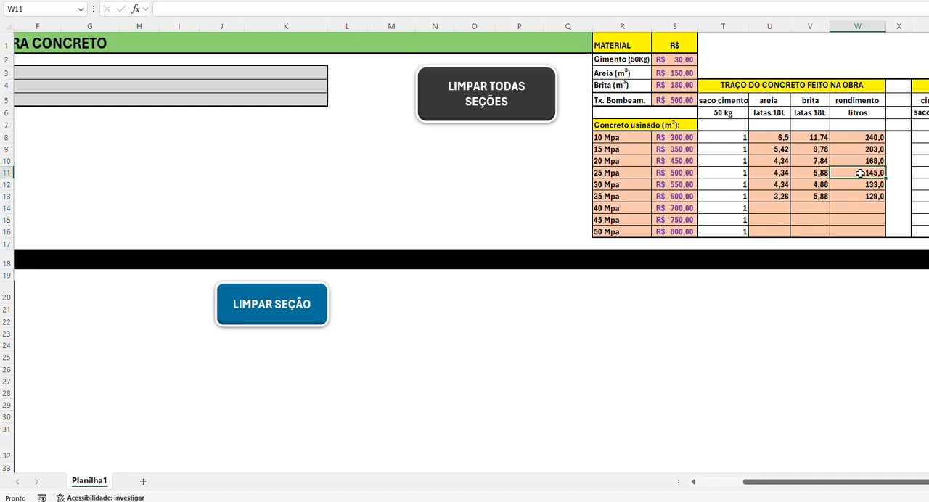
left_click(818, 173)
left_click(779, 174)
left_click_drag(735, 176, 843, 169)
left_click(728, 158)
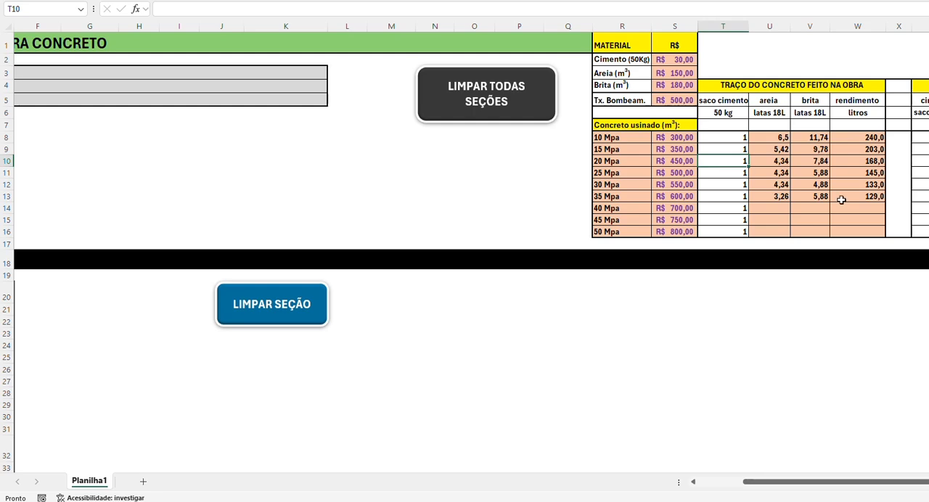
Step: Look through the calculation sections for PILARES, VIGAS and LAJE TRELIÇADA, including their material cost tables
left_click_drag(871, 481, 726, 491)
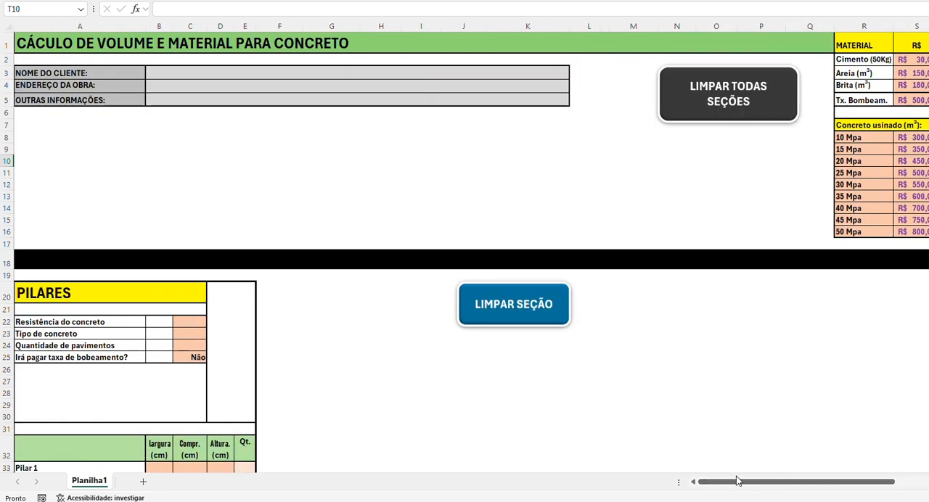
scroll(347, 224, "down", 3)
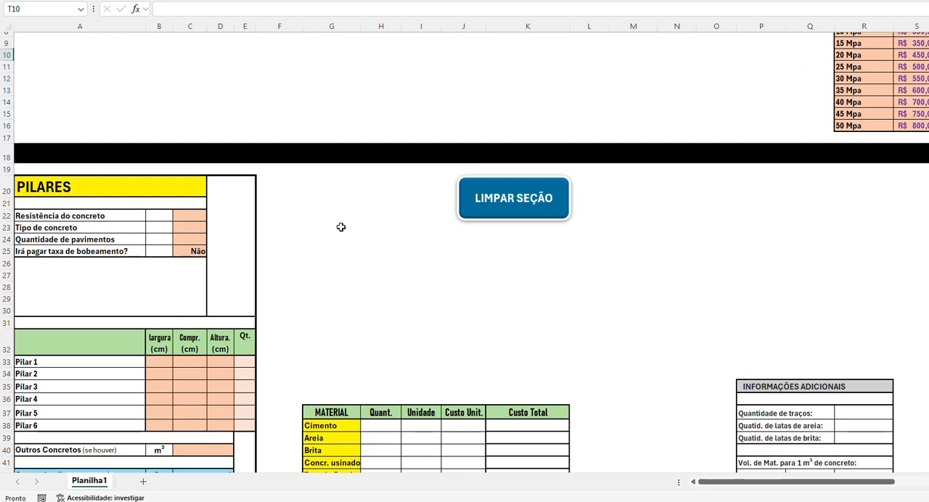
scroll(341, 227, "down", 2)
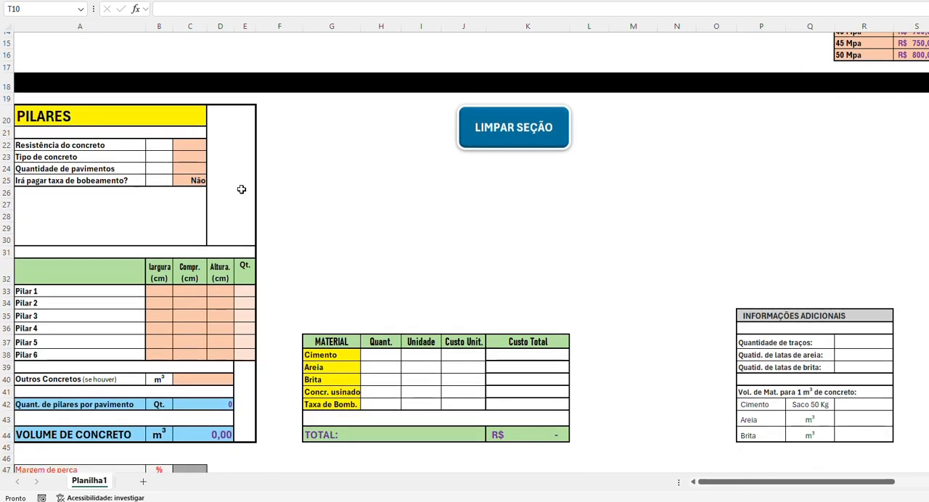
scroll(284, 354, "down", 1)
scroll(339, 225, "up", 1)
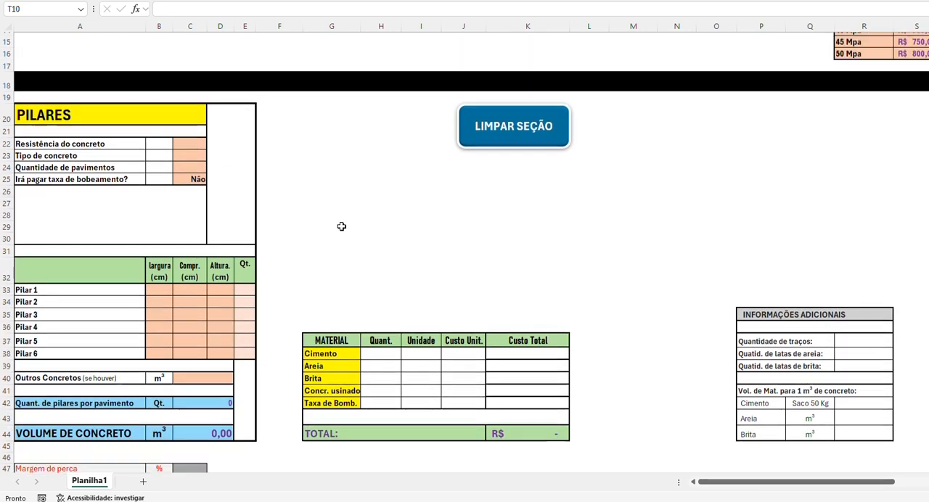
scroll(341, 225, "down", 3)
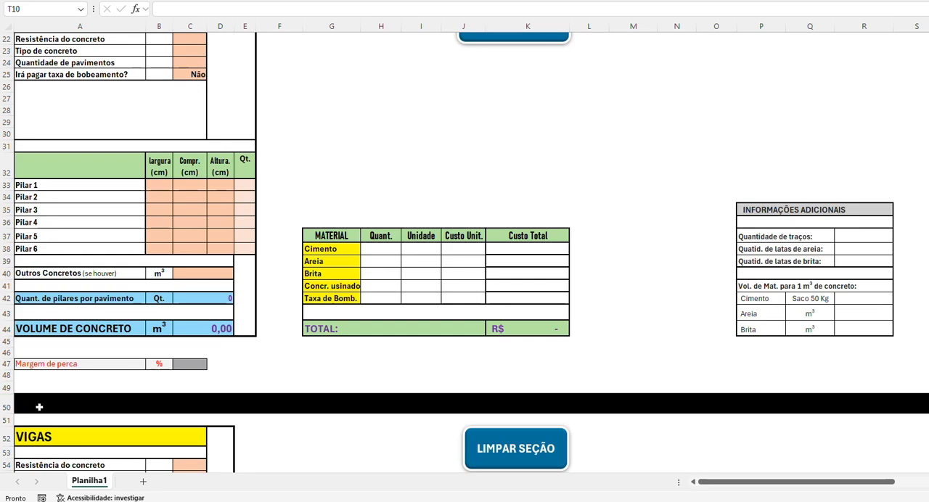
scroll(43, 402, "down", 2)
scroll(58, 348, "down", 4)
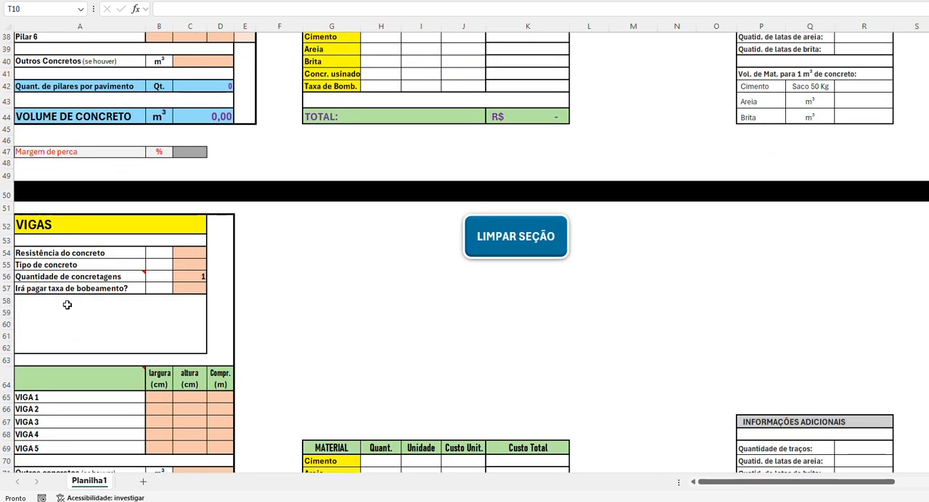
scroll(91, 355, "down", 2)
scroll(145, 399, "down", 7)
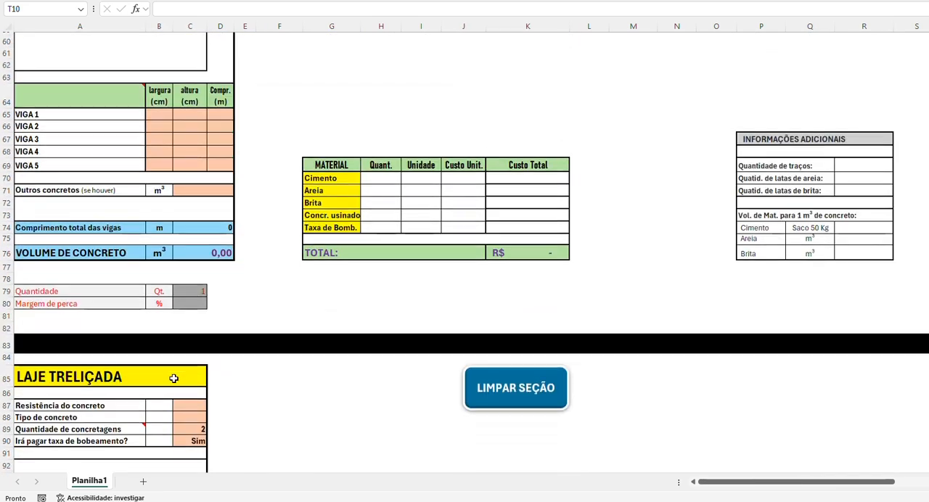
scroll(143, 333, "down", 15)
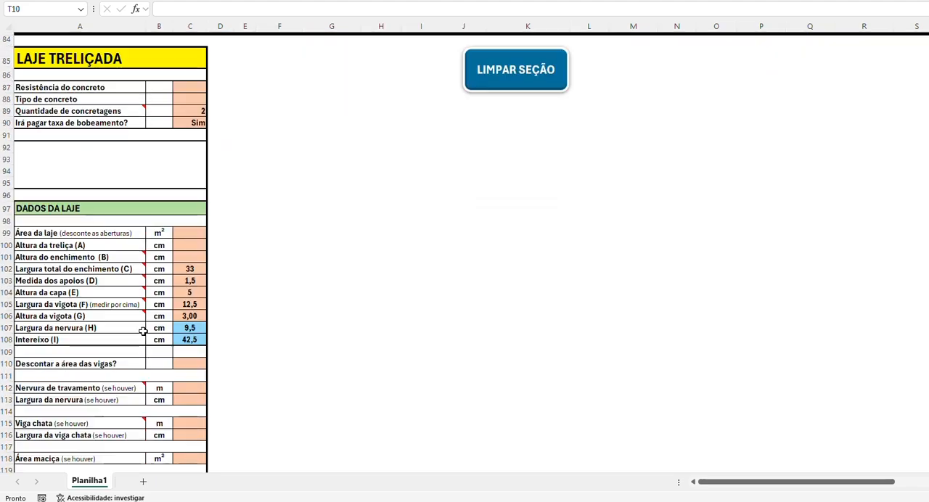
Step: Review the remaining sections from LAJE MACIÇA through the foundation elements to VERGA E CONTRAVERGA, and return to the sheet's beginning
scroll(167, 305, "down", 5)
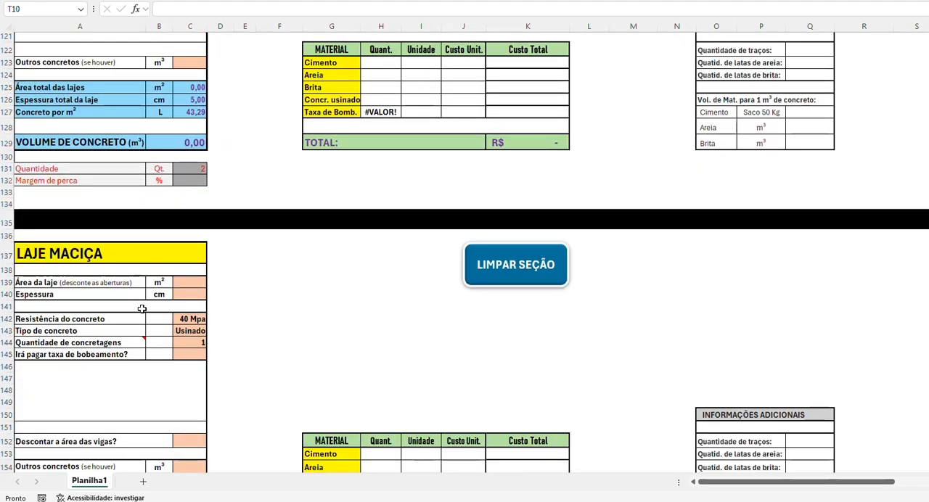
scroll(143, 320, "down", 11)
scroll(145, 299, "down", 9)
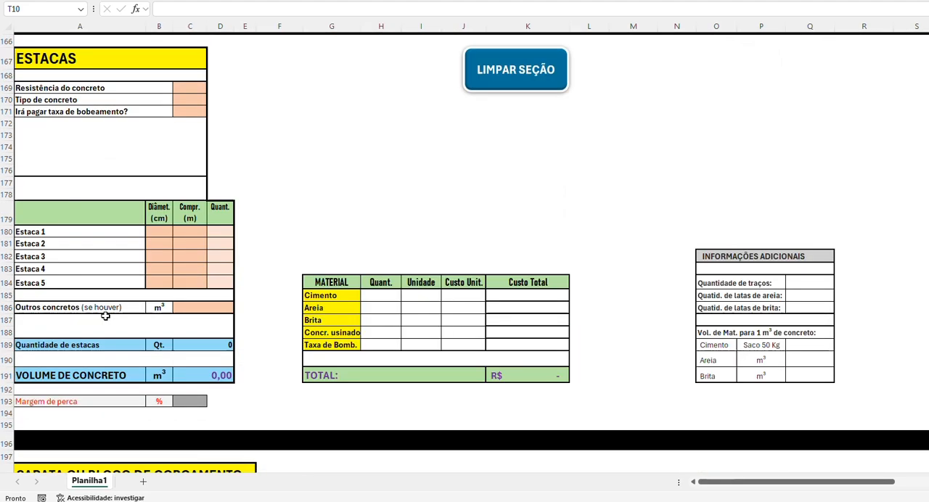
scroll(133, 279, "down", 9)
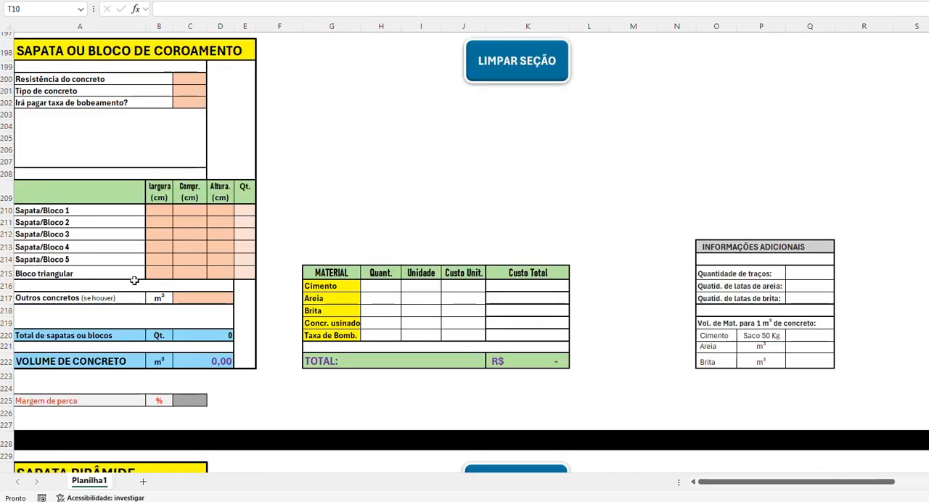
scroll(135, 283, "down", 17)
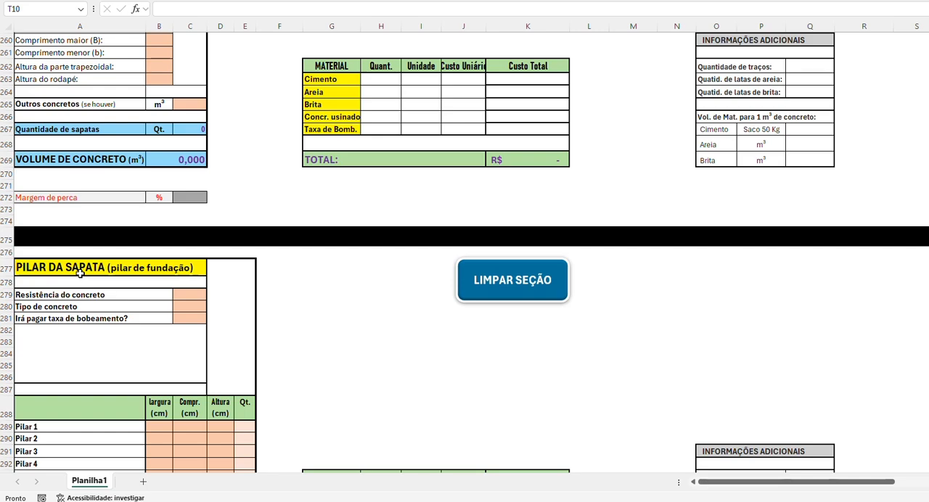
scroll(80, 272, "down", 13)
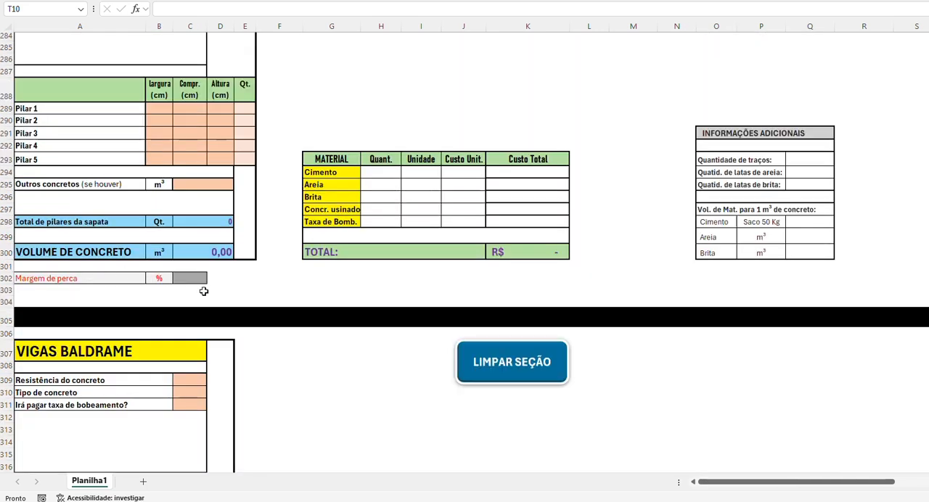
scroll(271, 301, "down", 1)
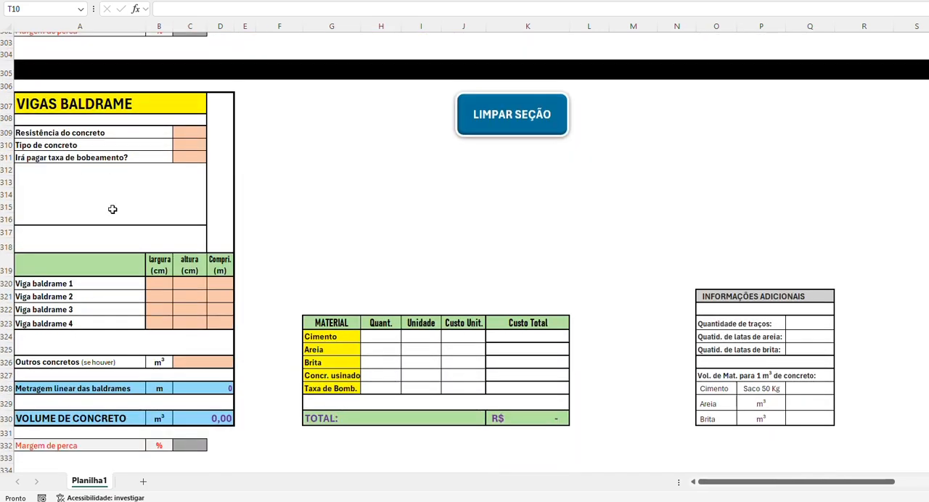
scroll(231, 288, "down", 1)
scroll(233, 288, "down", 4)
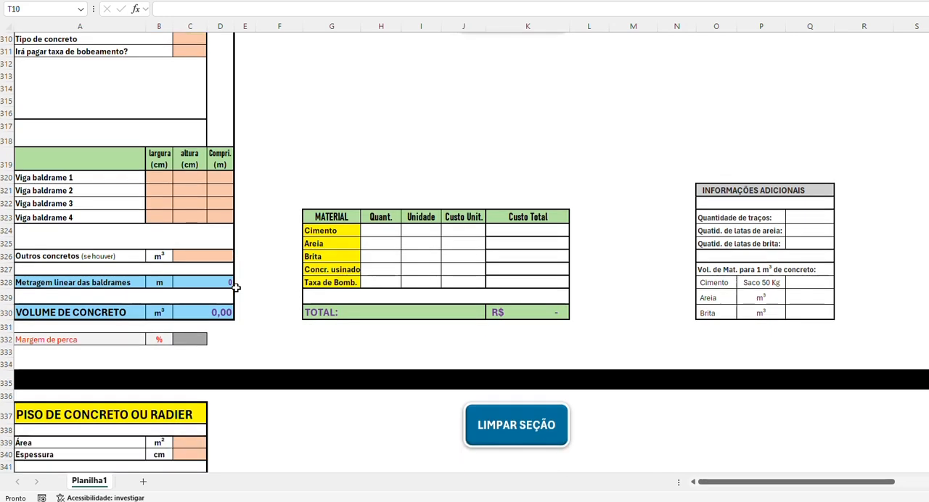
scroll(103, 364, "down", 12)
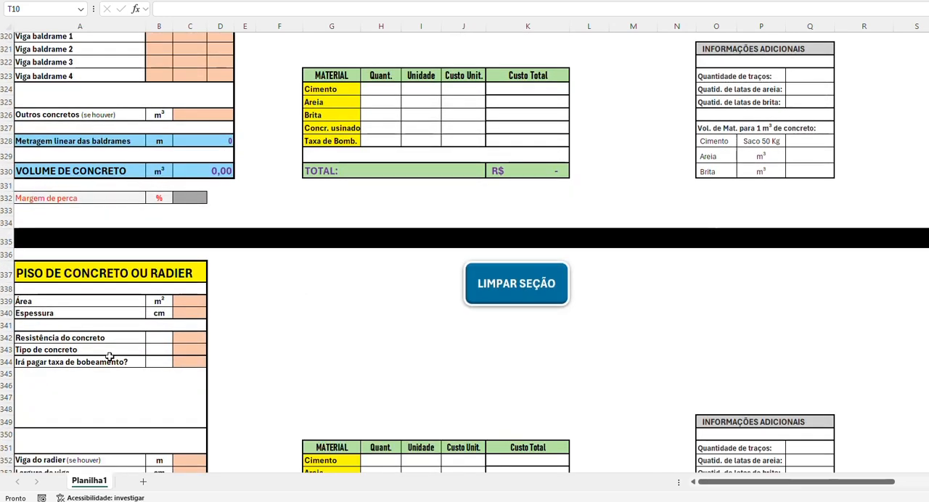
scroll(439, 282, "up", 2)
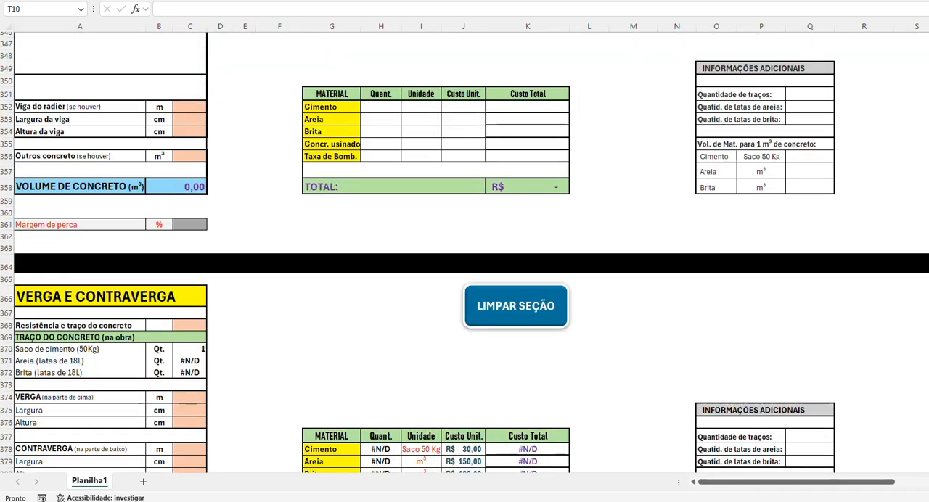
scroll(414, 230, "up", 20)
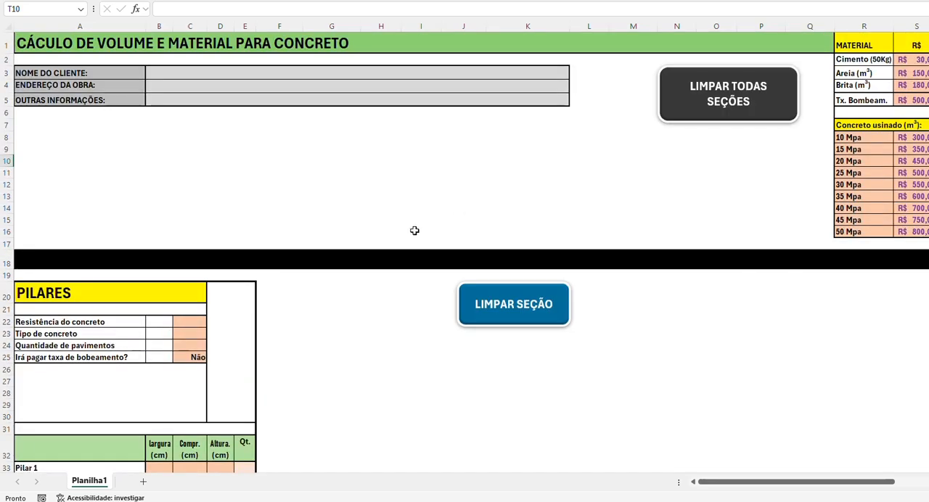
Step: Set the concrete strength (Resistência do concreto) in the PILARES section to 25 Mpa
scroll(312, 309, "down", 3)
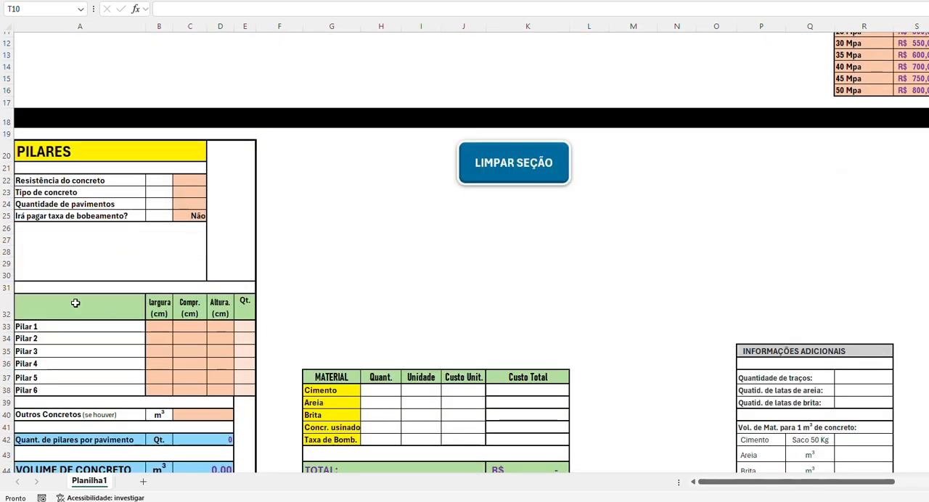
left_click(182, 182)
left_click(212, 181)
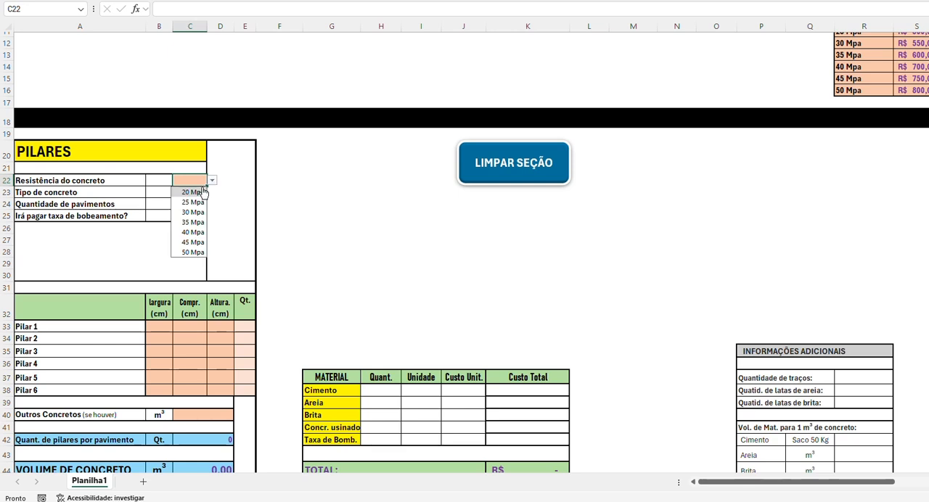
left_click(191, 202)
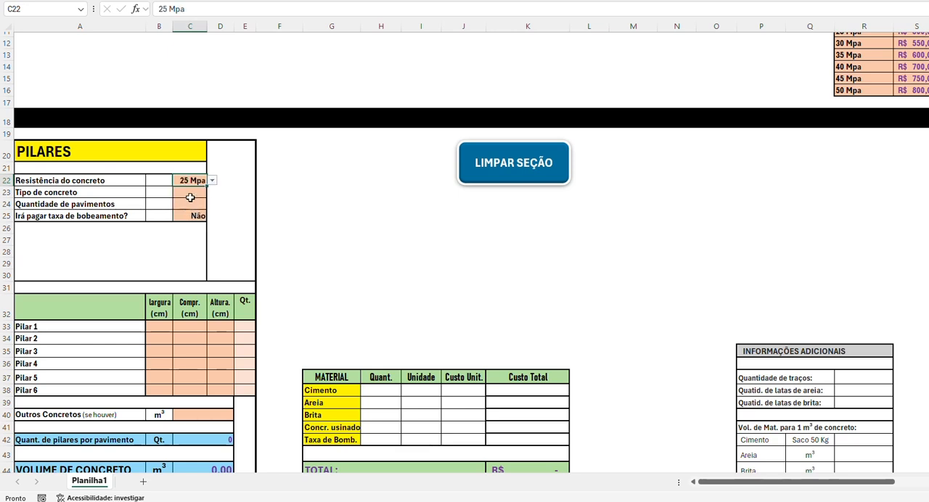
Step: In the PILARES section, set Tipo de concreto to Na obra and Quantidade de pavimentos to 1
left_click(190, 193)
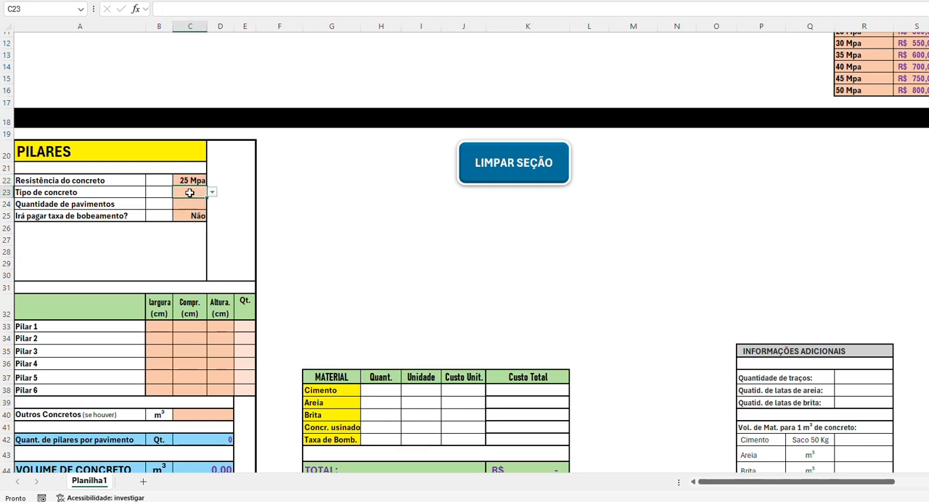
left_click(212, 192)
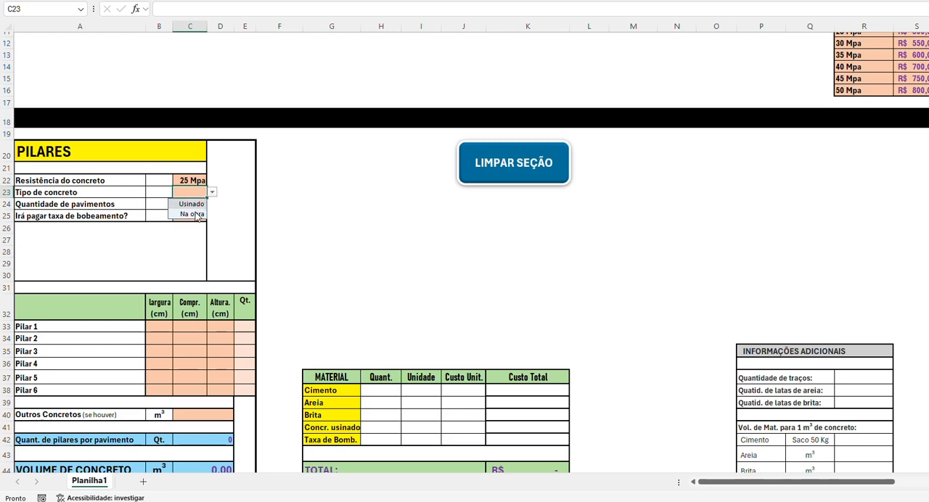
left_click(193, 215)
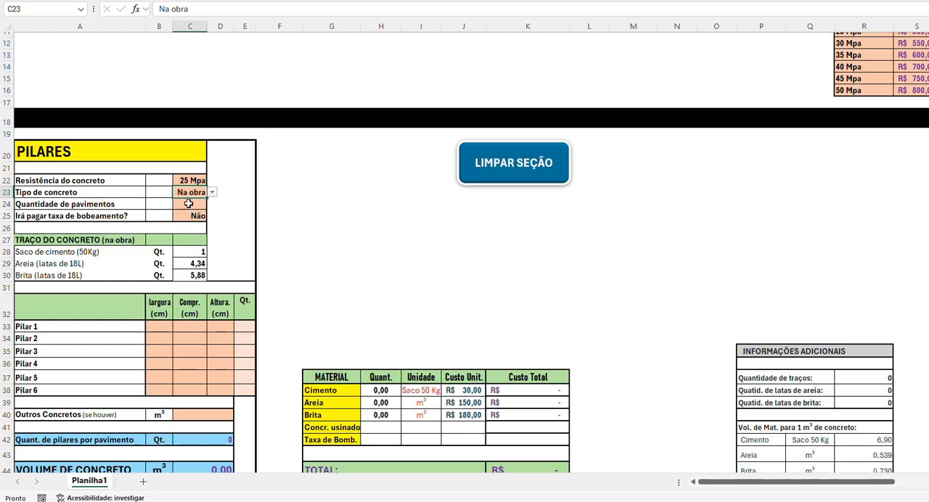
left_click(188, 204)
type("1")
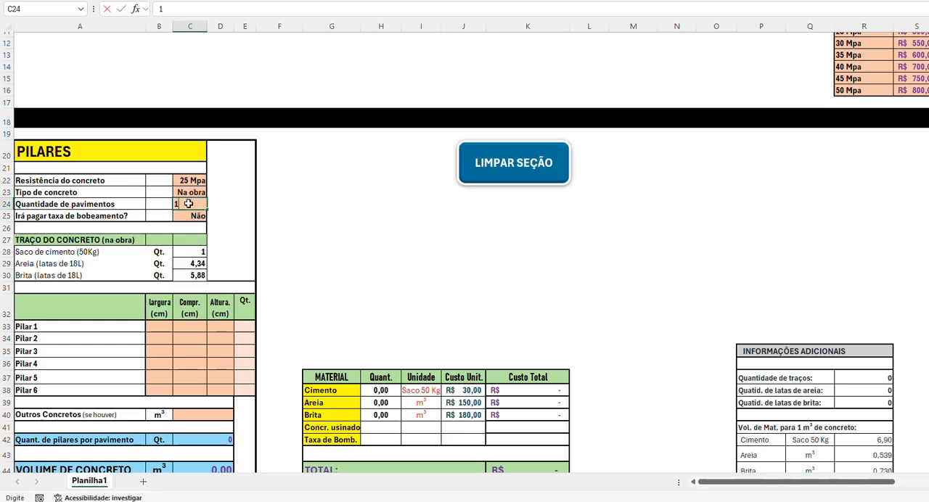
key("Return")
Step: Try strengths of 20 Mpa and 35 Mpa in the PILARES section to compare the mix proportions, and restore 25 Mpa
scroll(268, 180, "down", 2)
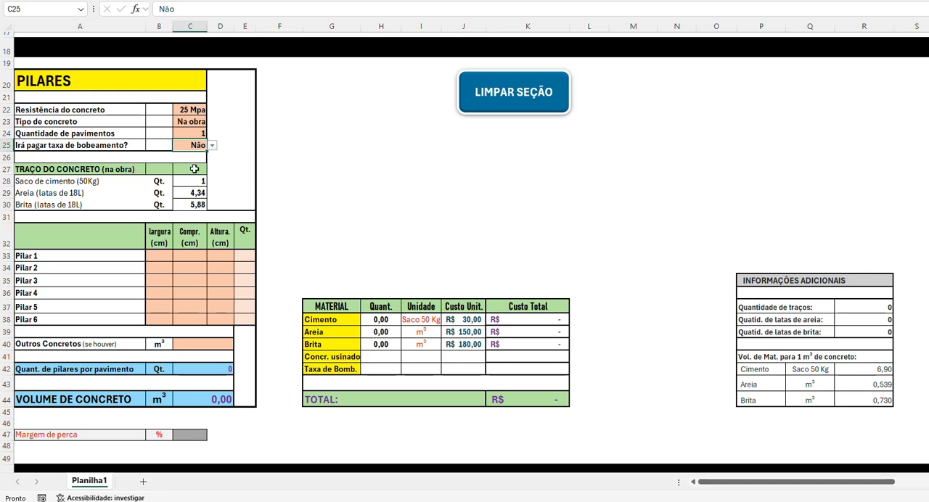
left_click(192, 112)
left_click(212, 111)
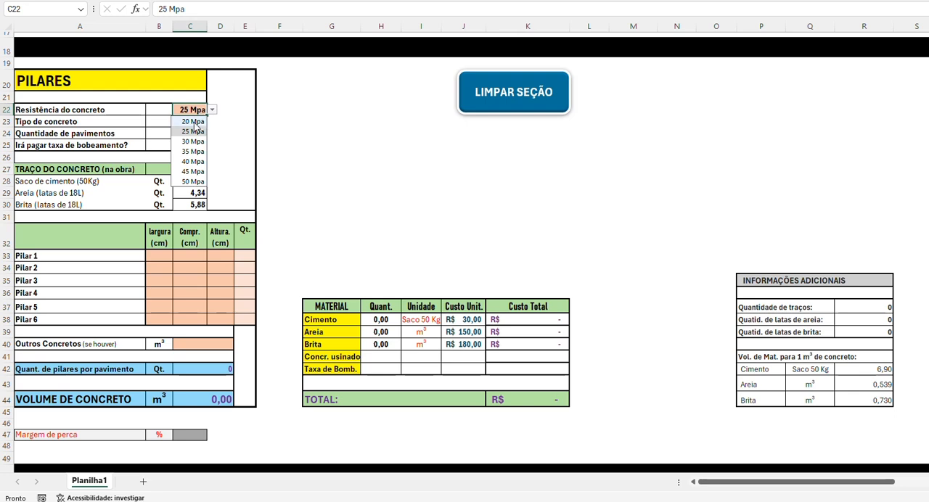
left_click(192, 121)
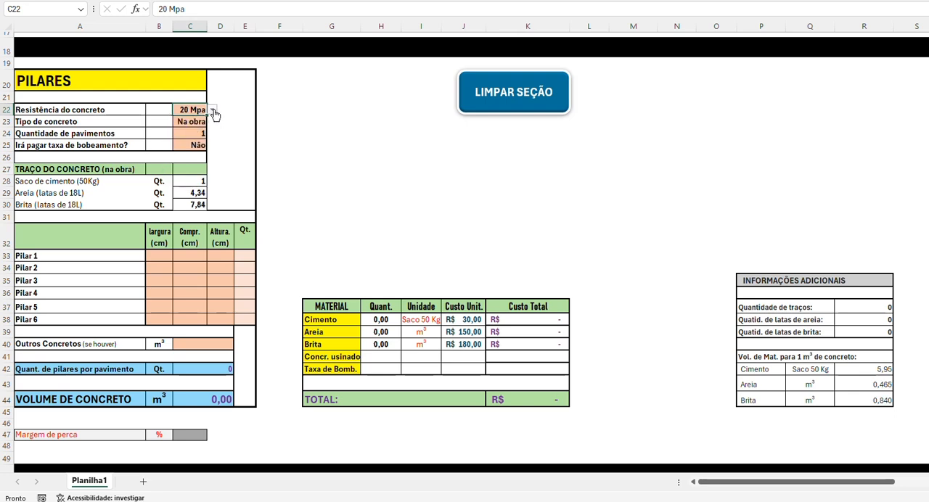
left_click(212, 111)
left_click(193, 151)
left_click(211, 111)
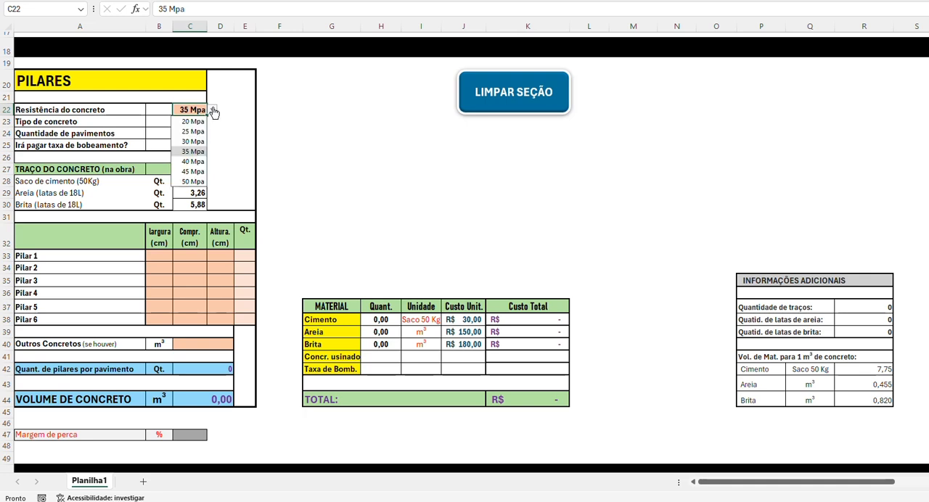
left_click(194, 132)
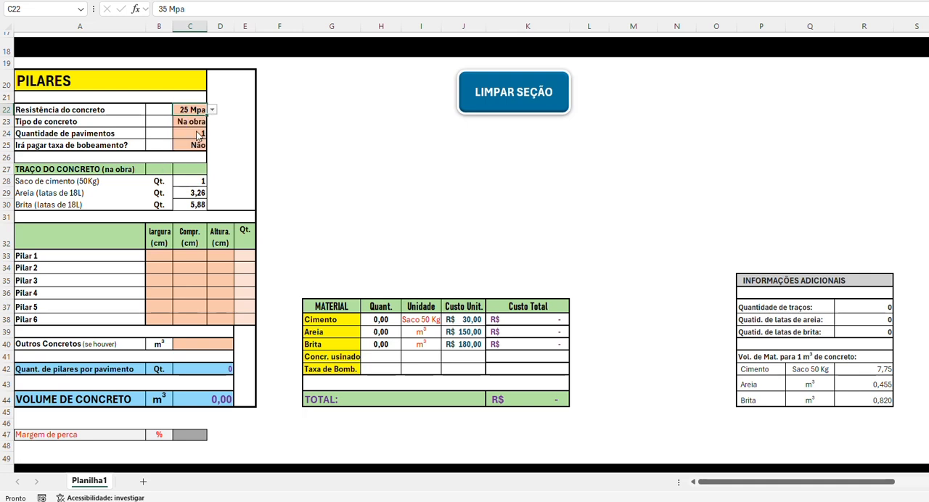
Step: Enter Pilar 1 with a width of 20 cm, length of 30 cm, height of 300 cm and quantity of 1
left_click(150, 253)
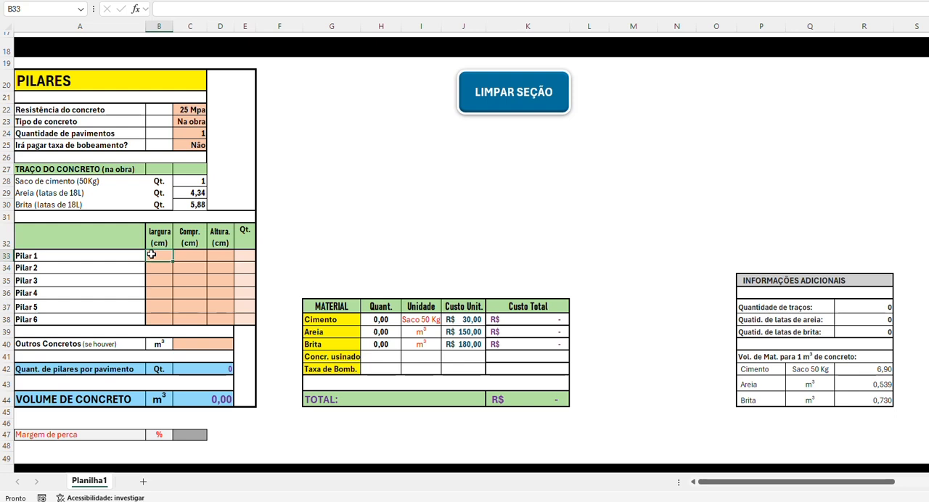
type("20")
key("Tab")
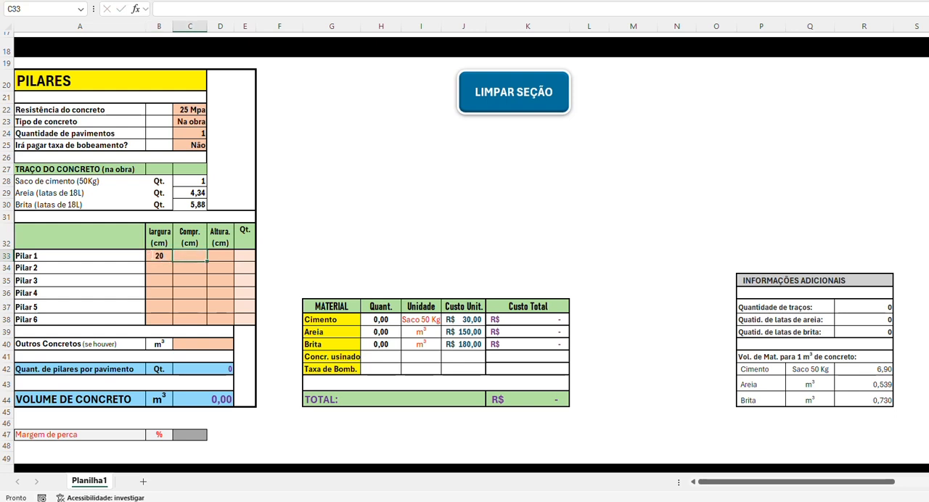
type("30")
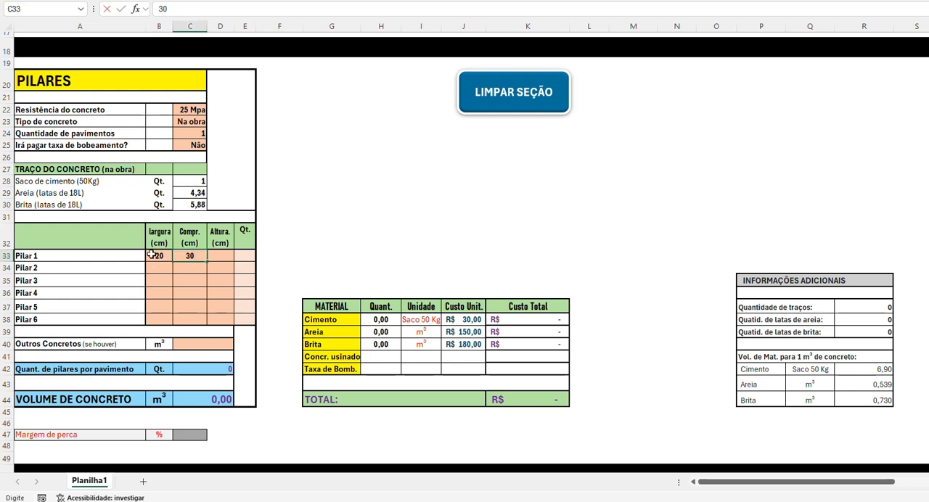
key("Tab")
type("300")
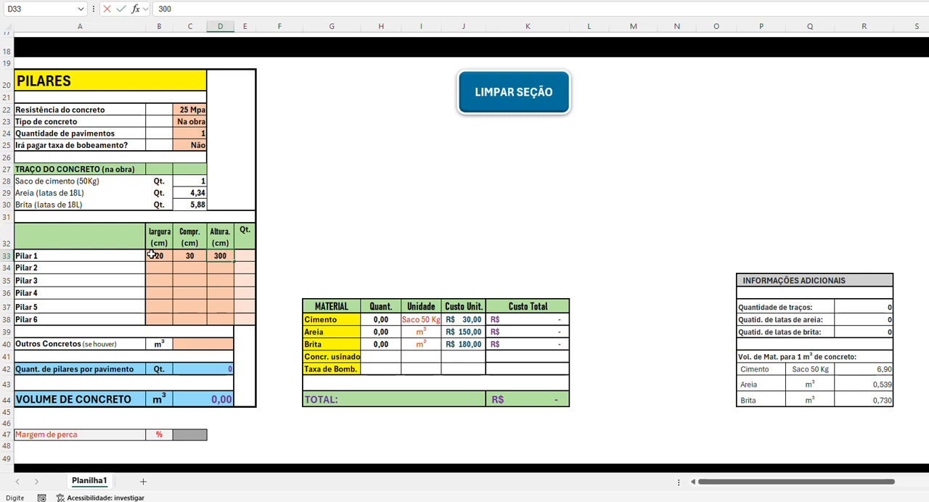
key("Tab")
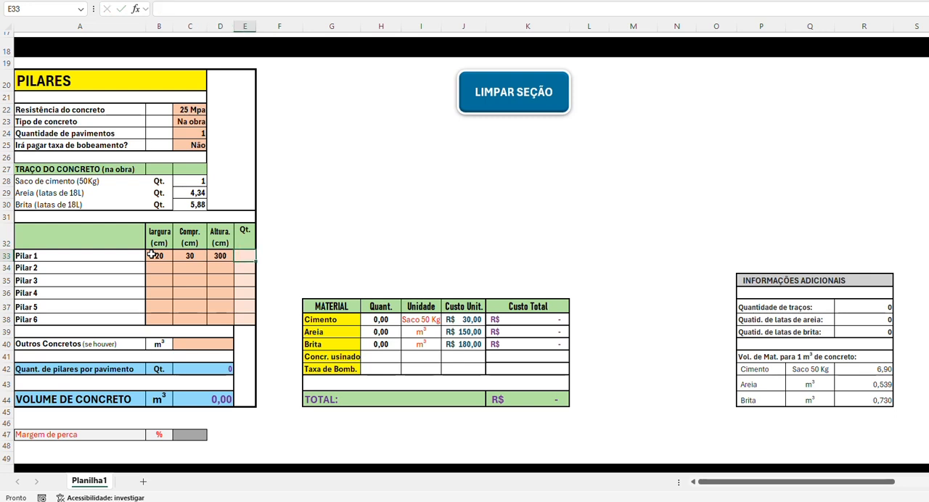
type("1")
key("Return")
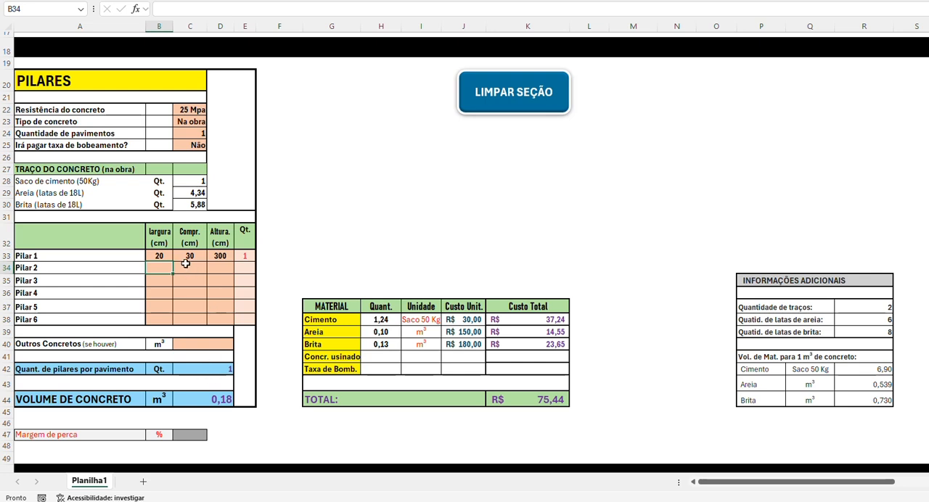
Step: Check the calculated quantities of cement, sand and gravel in the PILARES material table
left_click(389, 319)
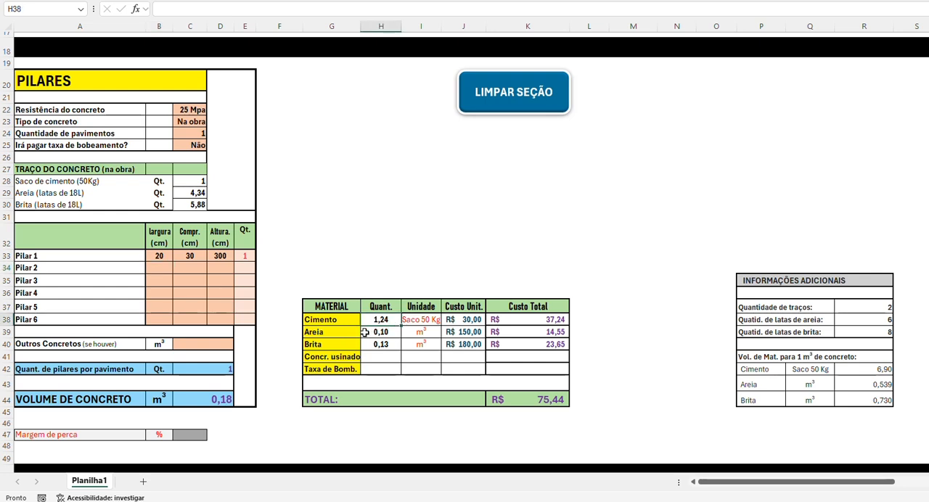
left_click(364, 332)
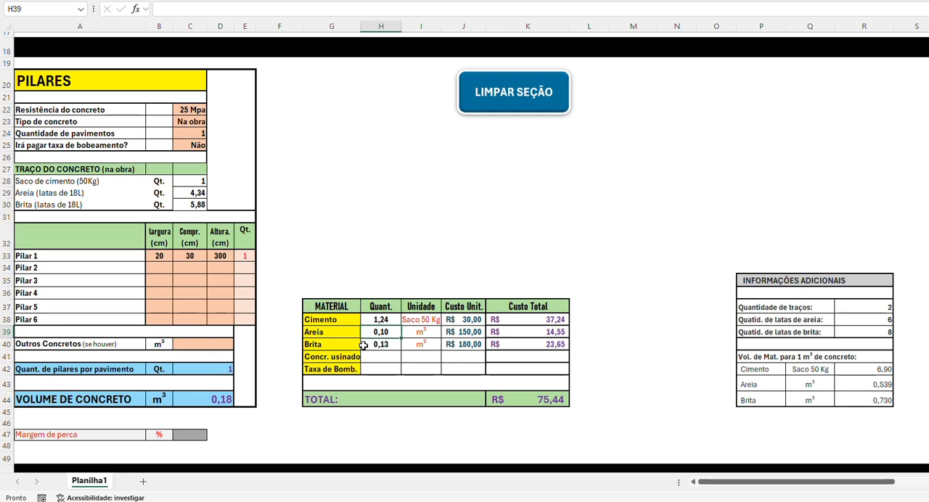
left_click(364, 344)
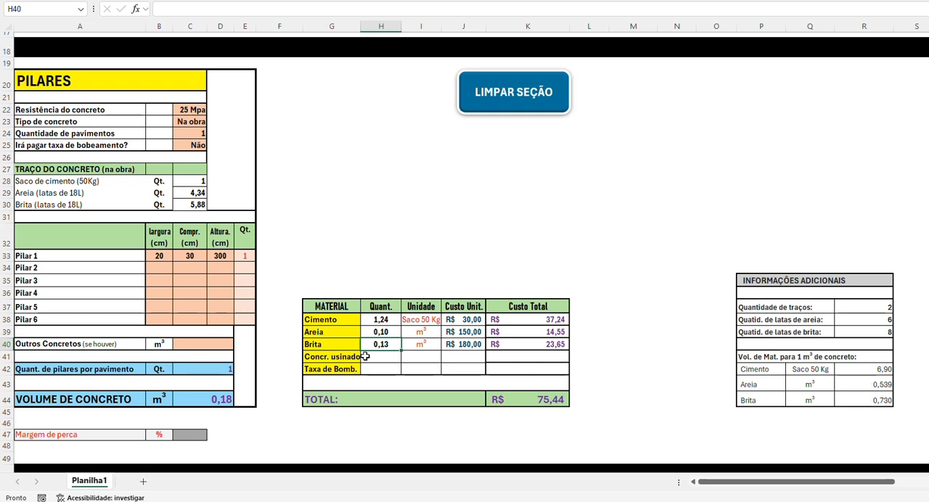
Step: Try an extra concrete volume of 1 m³ in Outros Concretos, and clear that value again
left_click(208, 343)
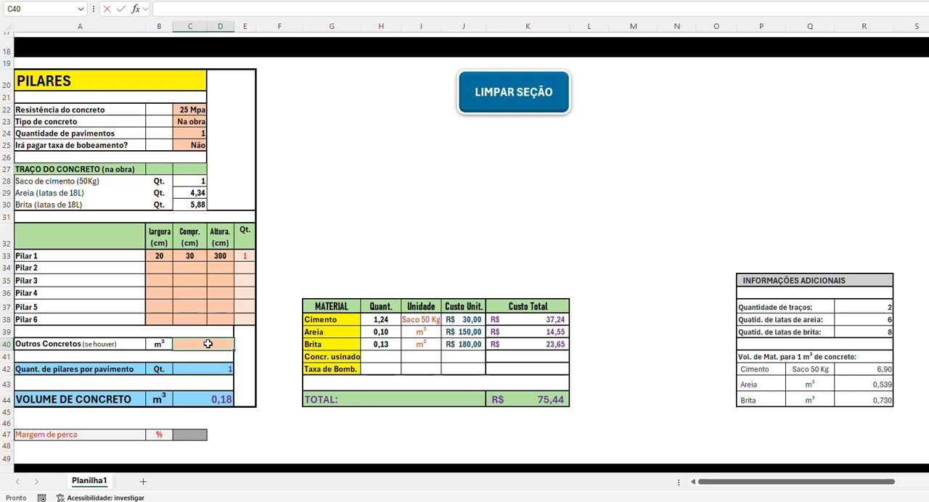
type("1")
key("Return")
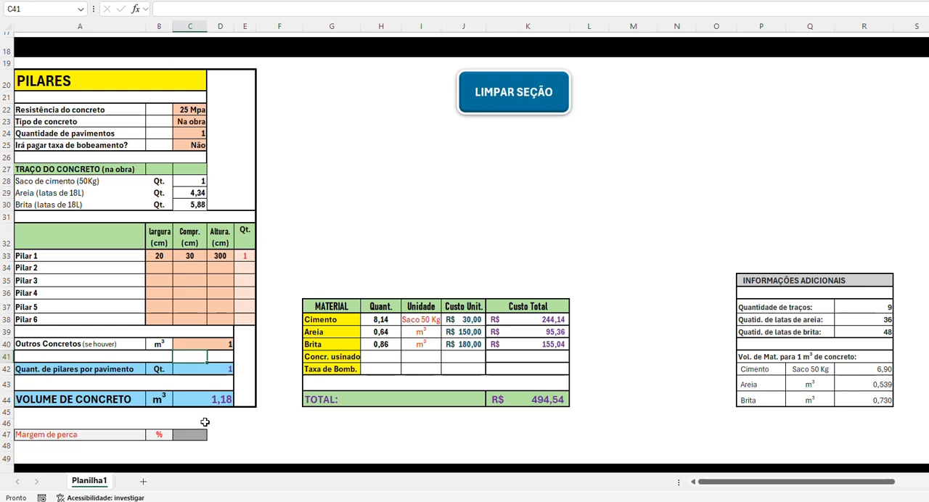
left_click(218, 343)
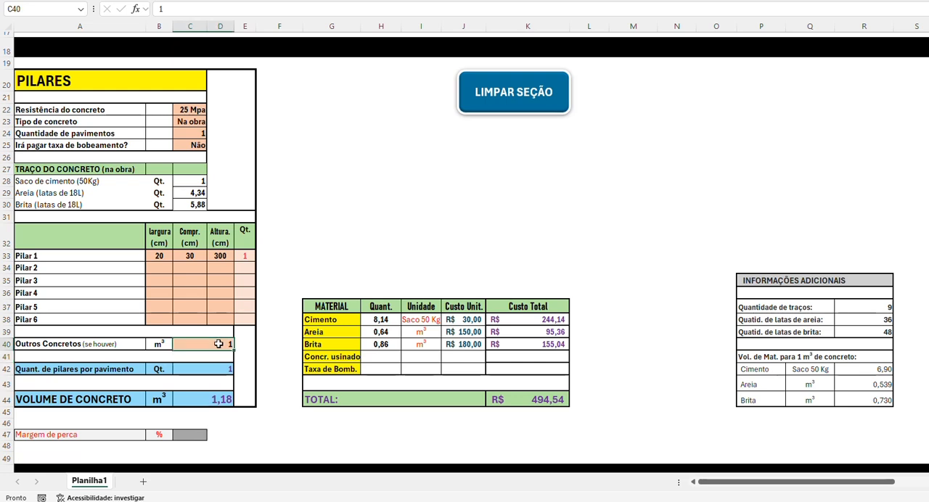
key("Delete")
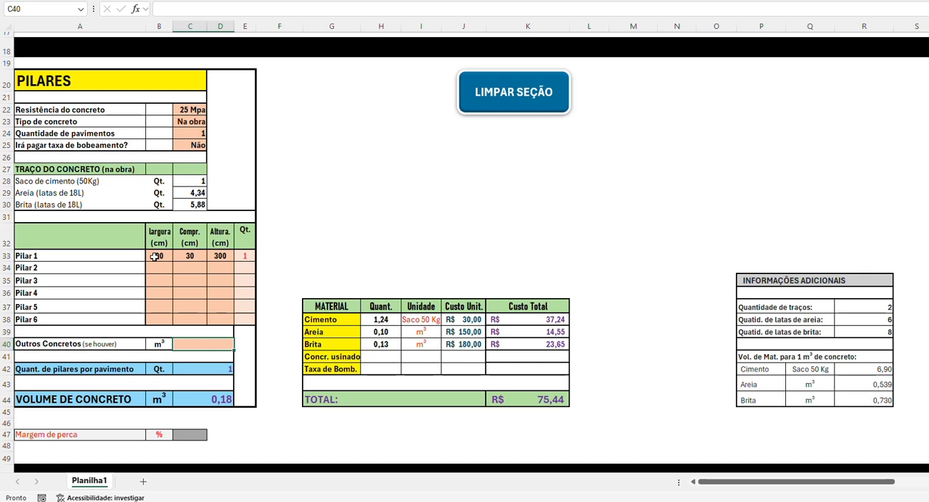
Step: Clear the dimensions and quantity entered for Pilar 1
left_click_drag(162, 256, 239, 253)
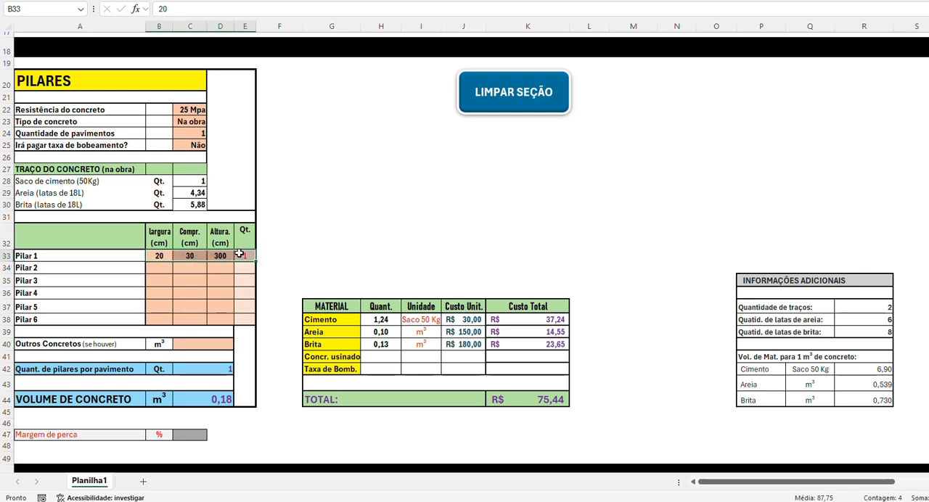
key("Delete")
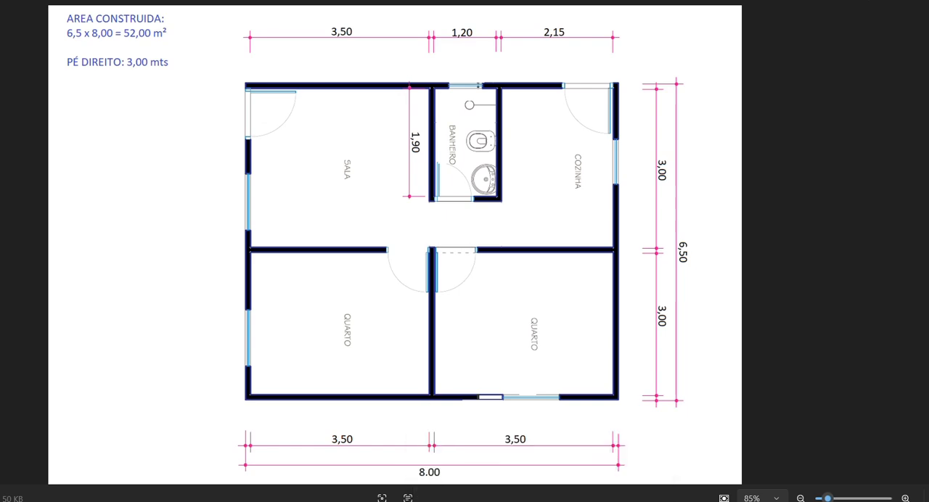
Step: Consult the next house drawing in the image viewer, and enter Pilar 1 in the spreadsheet as 14 × 30 × 280 cm with quantity 11
key("Right")
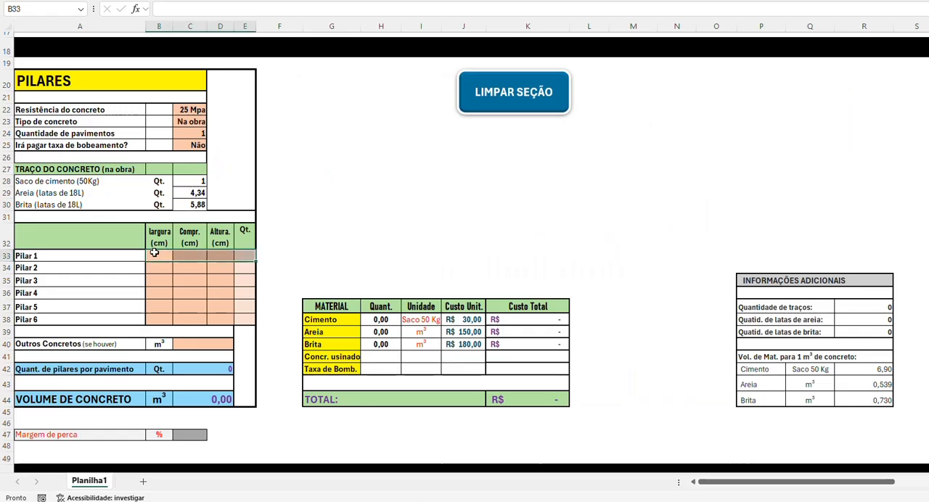
type("14")
key("Tab")
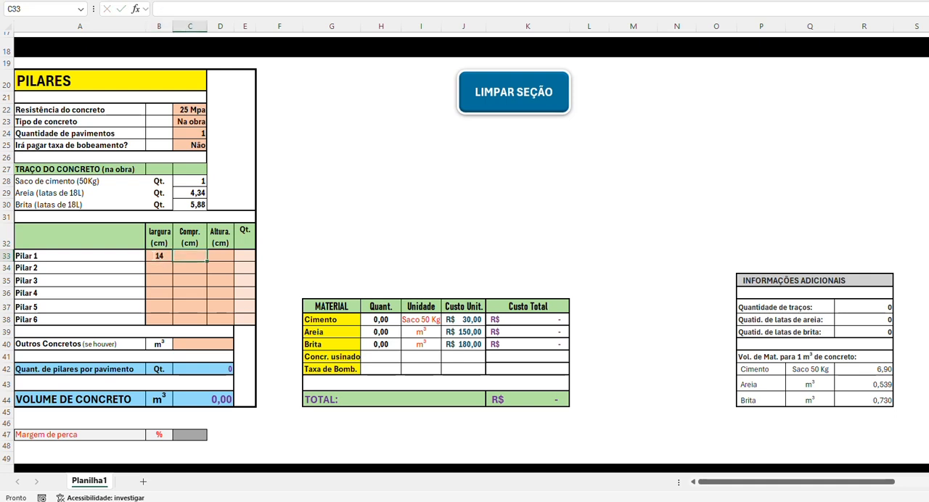
type("30")
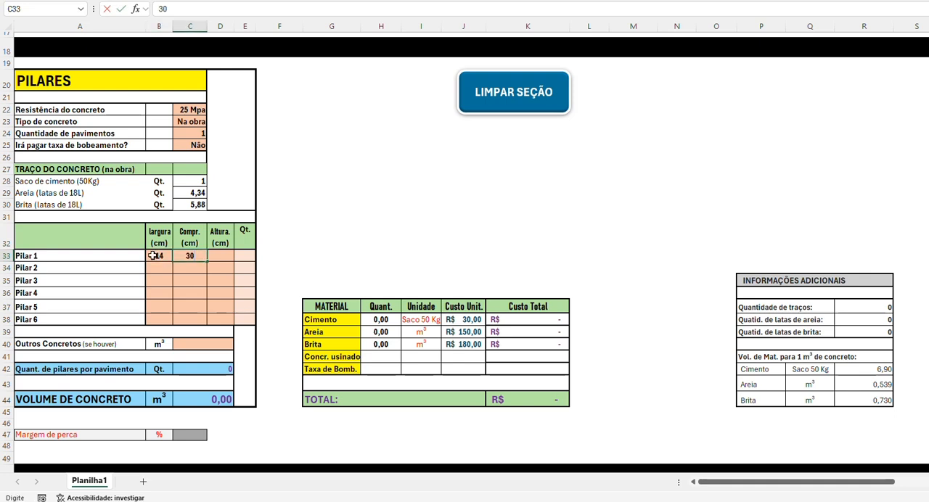
key("Tab")
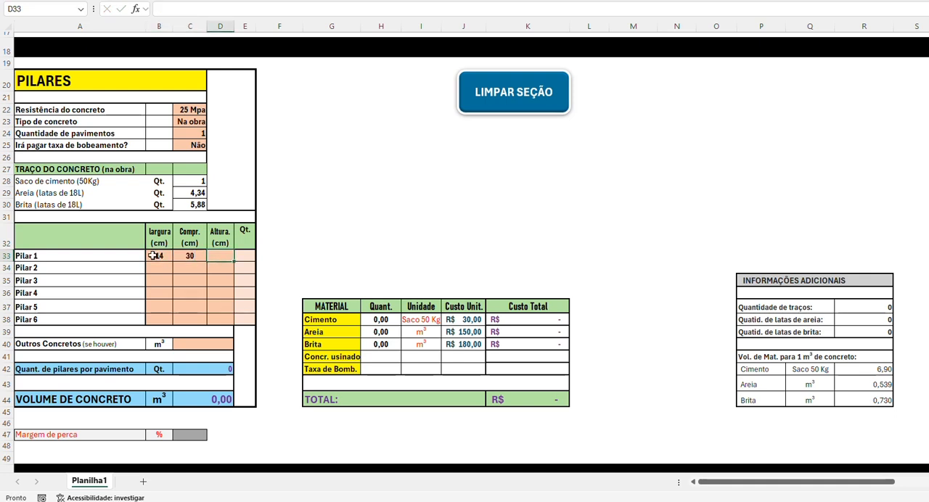
type("280")
key("Tab")
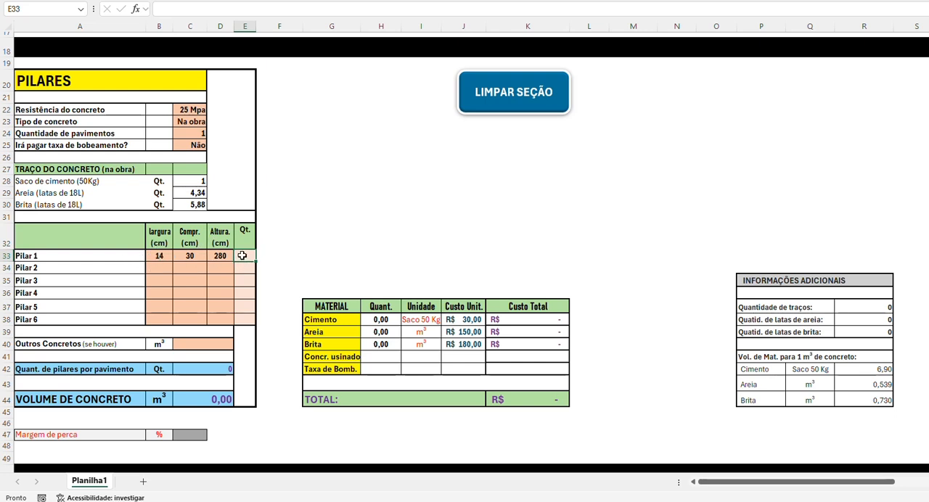
type("11")
key("Return")
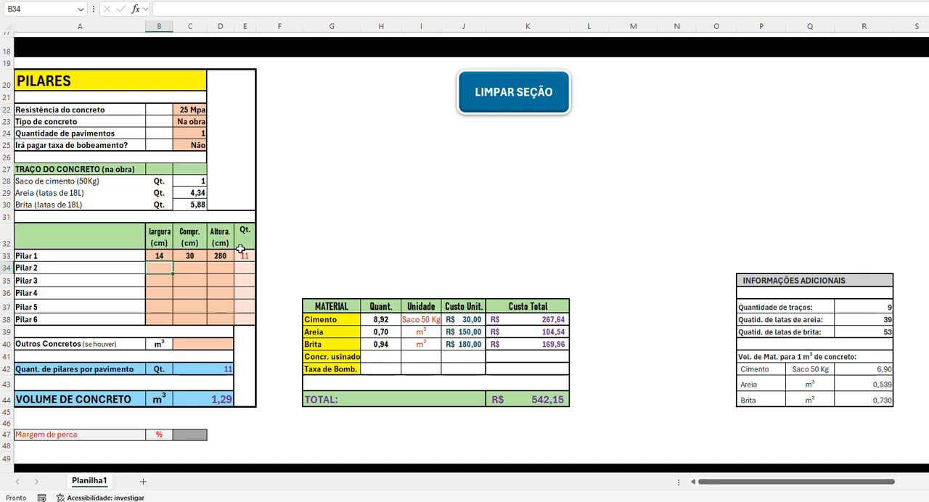
Step: Change Tipo de concreto in the PILARES section to Usinado
left_click(202, 122)
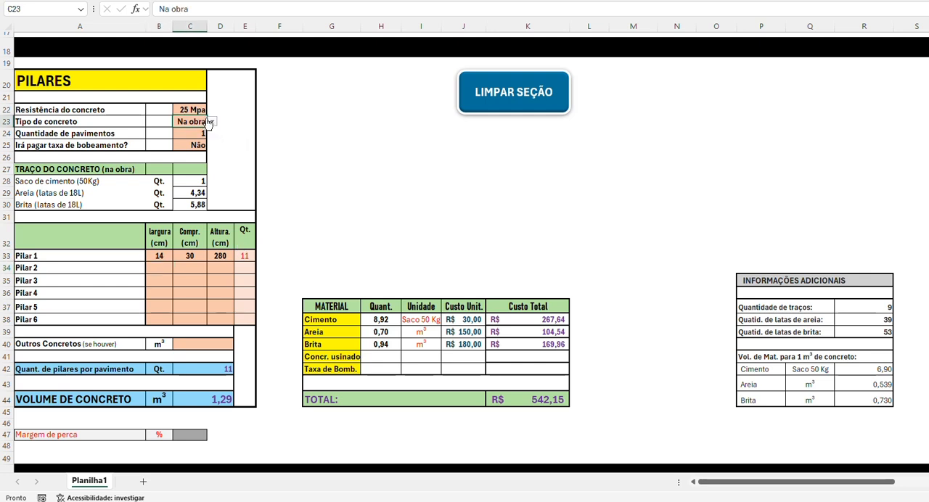
left_click(213, 123)
left_click(193, 133)
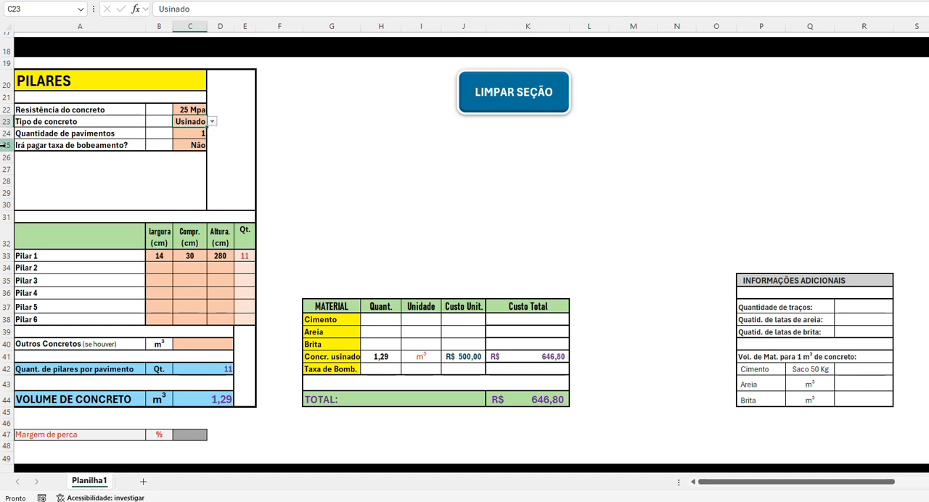
Step: Try the pumping fee option as Sim to see its effect on the cost, and set it back to Não
left_click(193, 145)
left_click(213, 148)
left_click(196, 156)
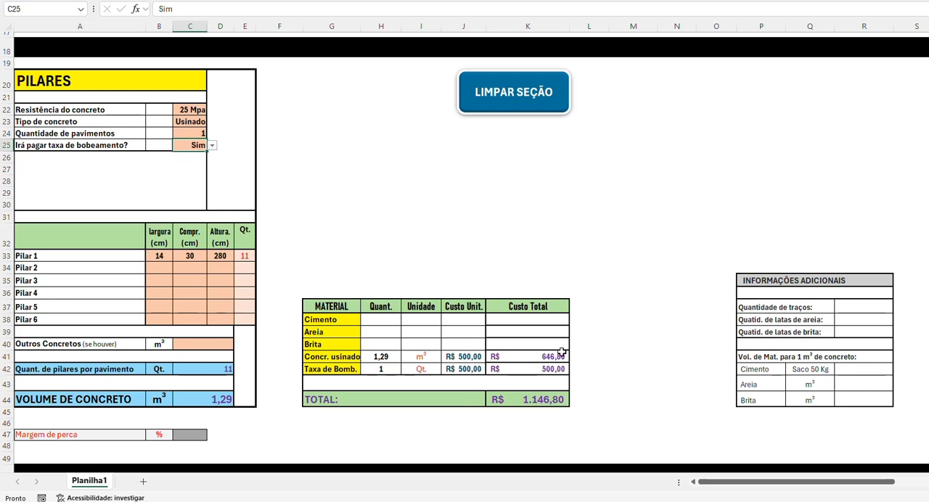
left_click(212, 147)
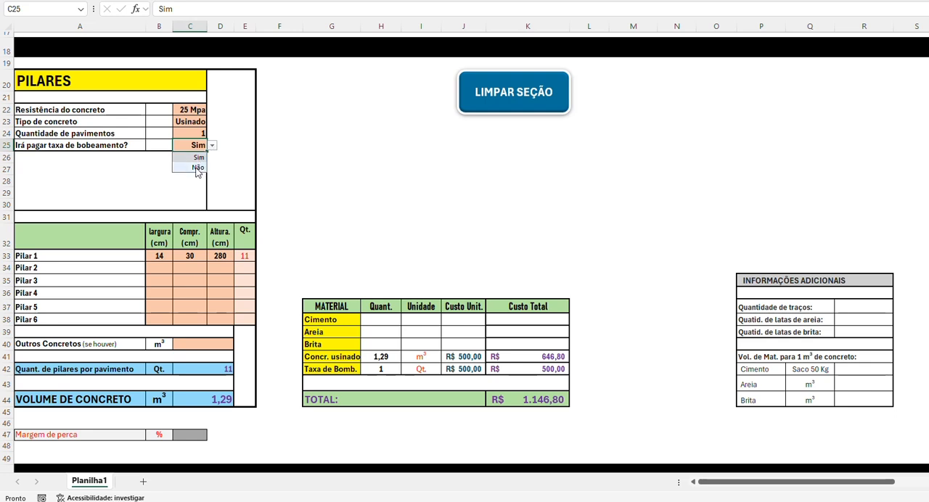
left_click(197, 167)
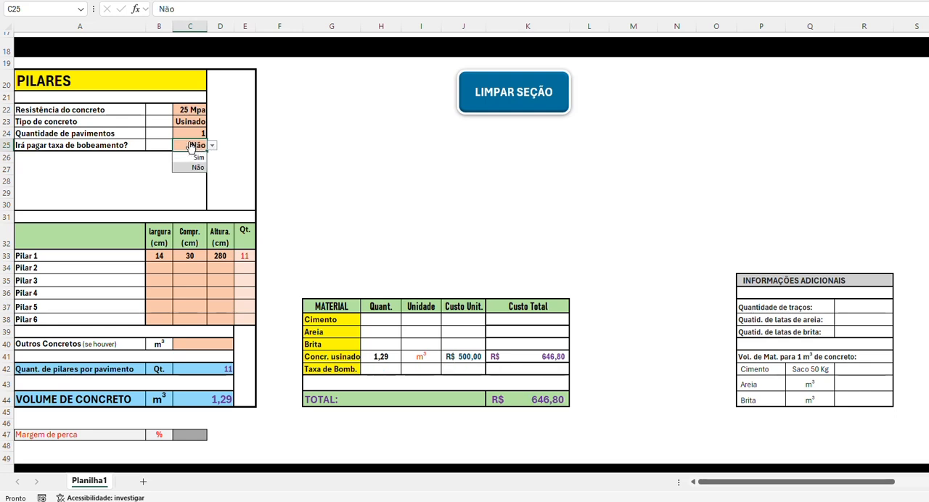
Step: Clear the pumping fee answer in the PILARES section and change Tipo de concreto to Na obra
key("Delete")
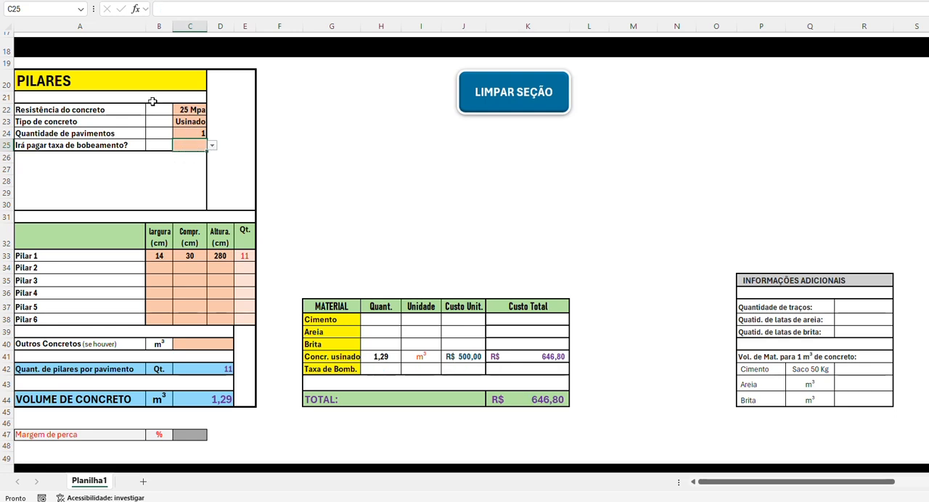
left_click(194, 123)
left_click(212, 121)
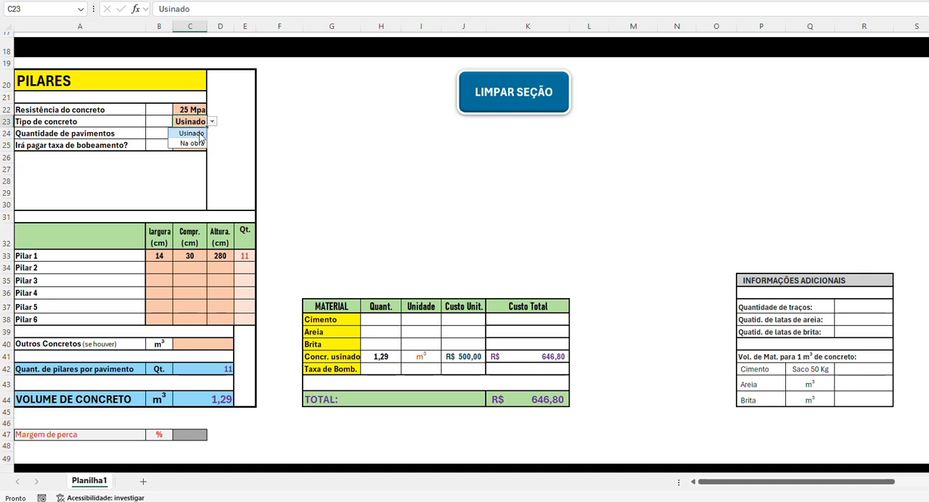
left_click(190, 142)
Step: Try 35 Mpa as the Resistência do concreto for the pillars, and set it back to 25 Mpa
left_click(197, 108)
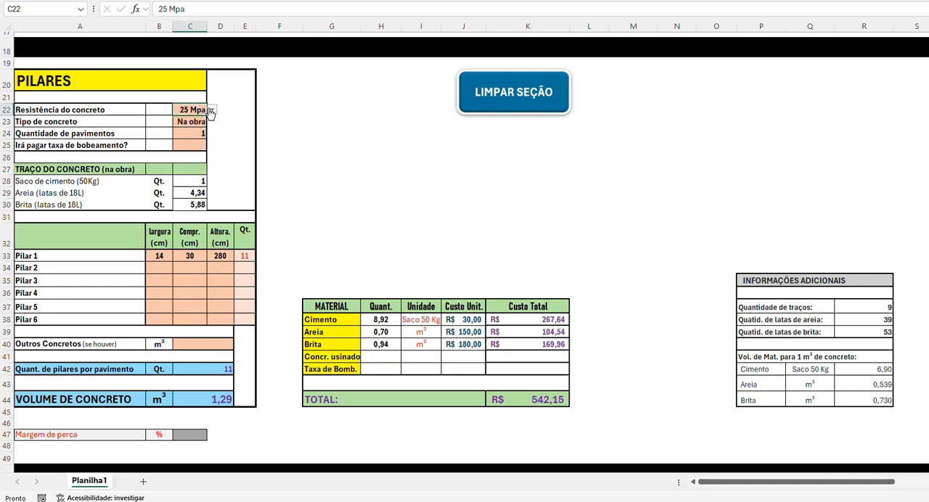
left_click(212, 110)
left_click(192, 151)
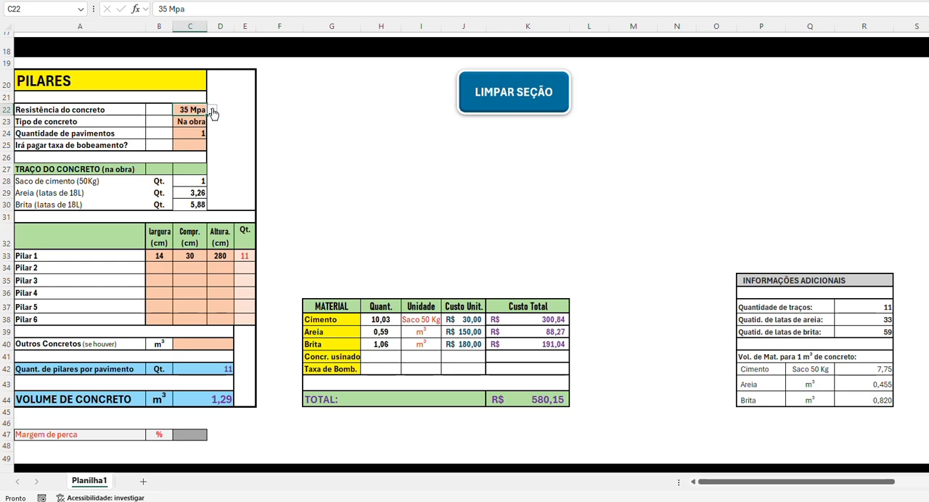
left_click(212, 109)
left_click(193, 131)
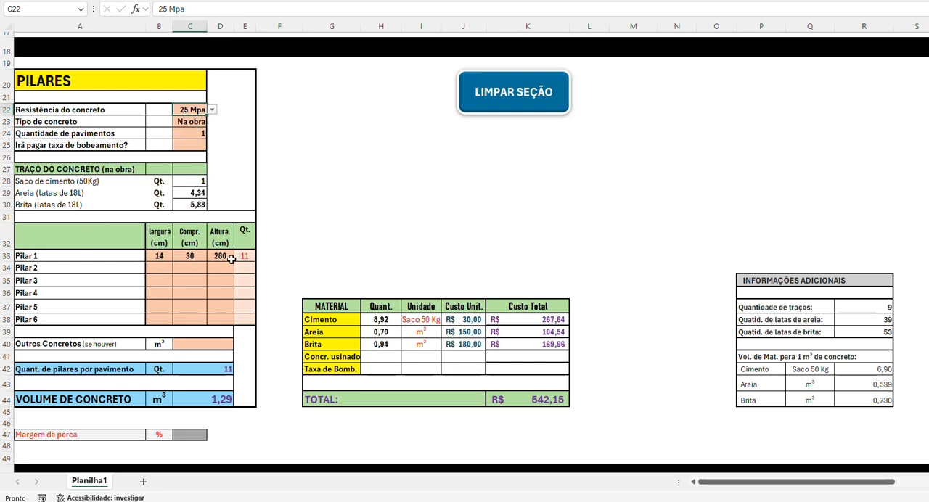
Step: Enter Pilar 2 as 14 × 40 × 280 cm with quantity 5
left_click(161, 269)
type("14")
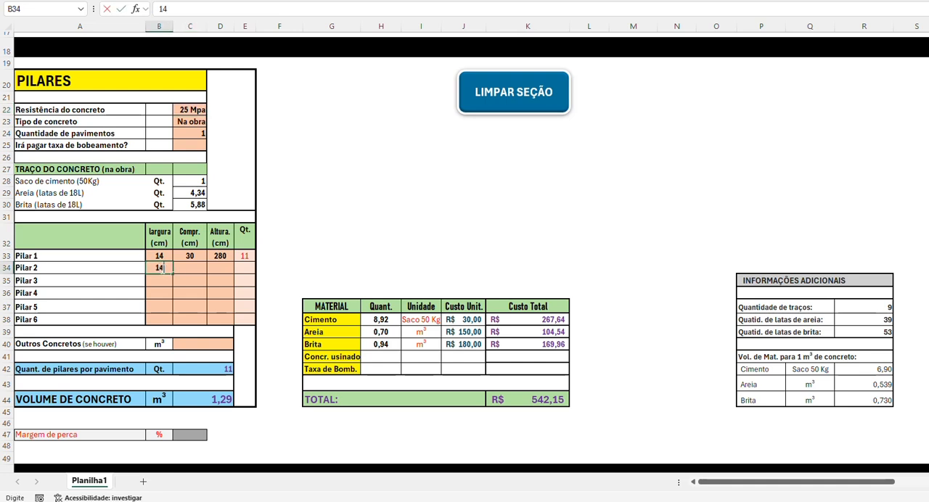
key("Tab")
type("40")
key("Tab")
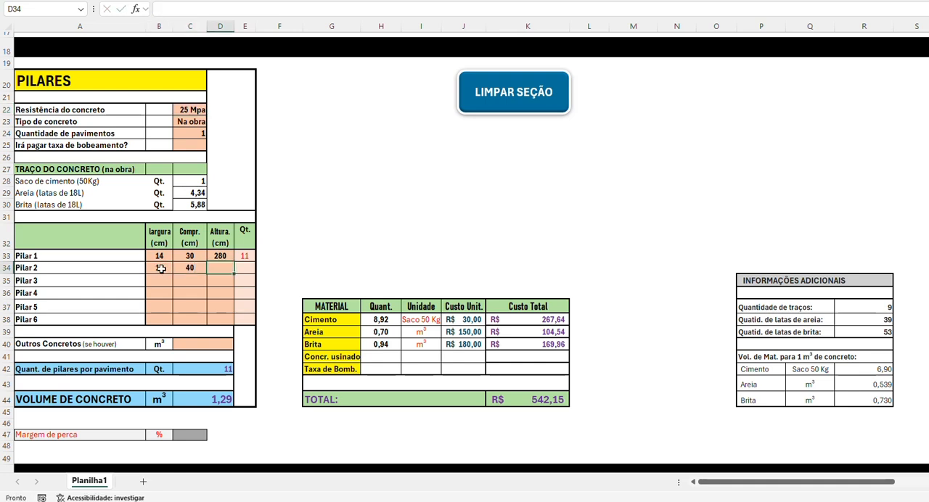
type("280")
key("Tab")
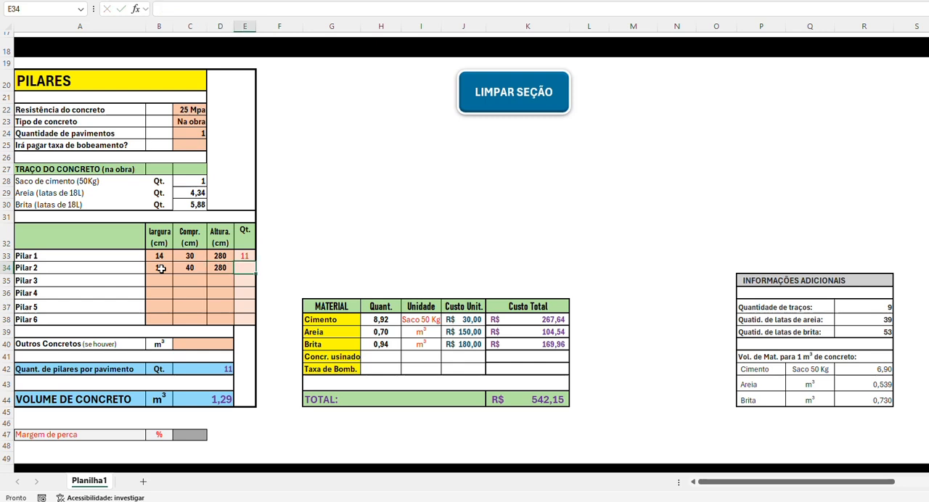
type("5")
key("Return")
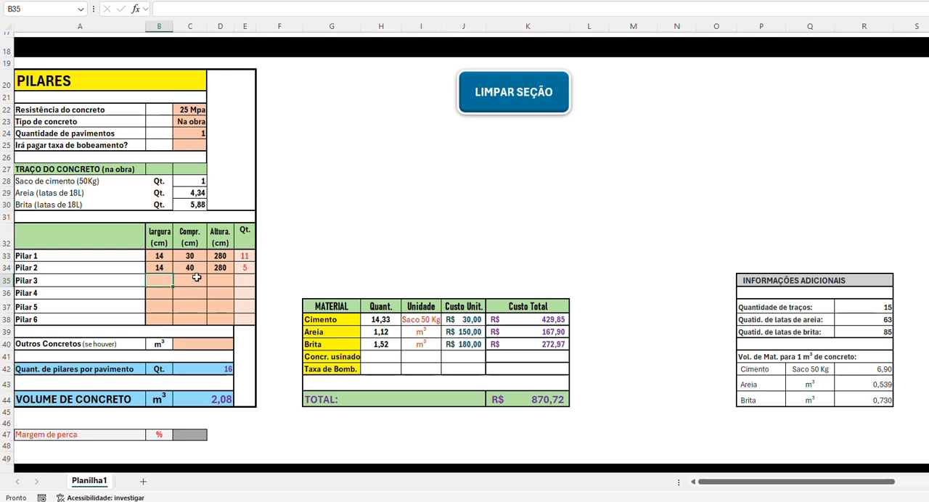
Step: Clear the dimensions and quantity entered for Pilar 2
left_click(158, 268)
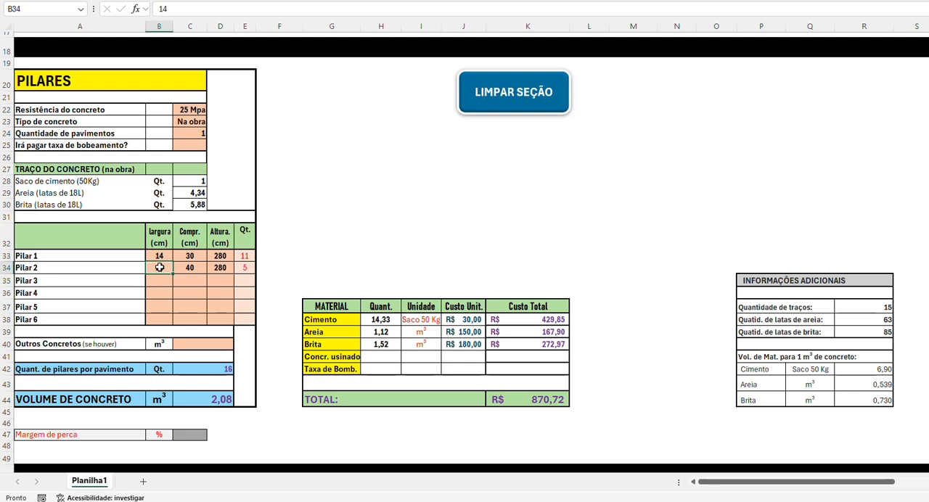
left_click_drag(161, 267, 238, 271)
key("Delete")
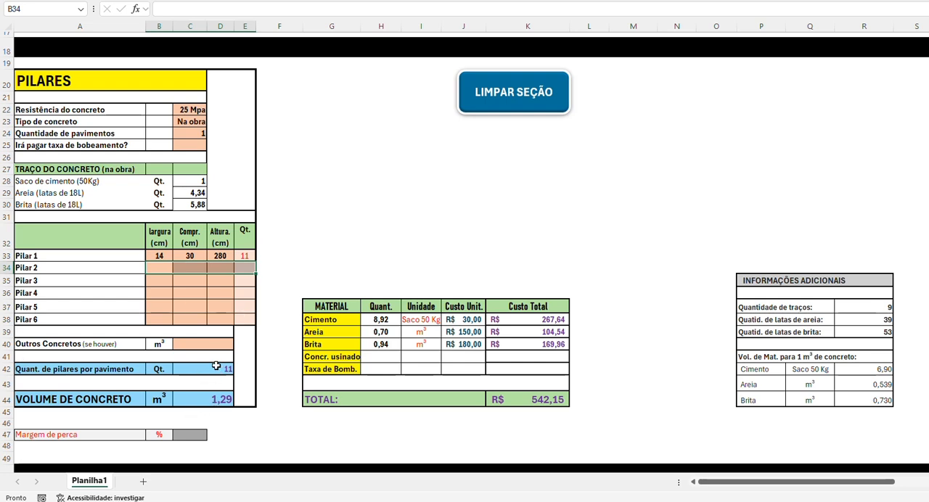
Step: Set Margem de perca in the PILARES section to 10%
left_click(186, 436)
type("10")
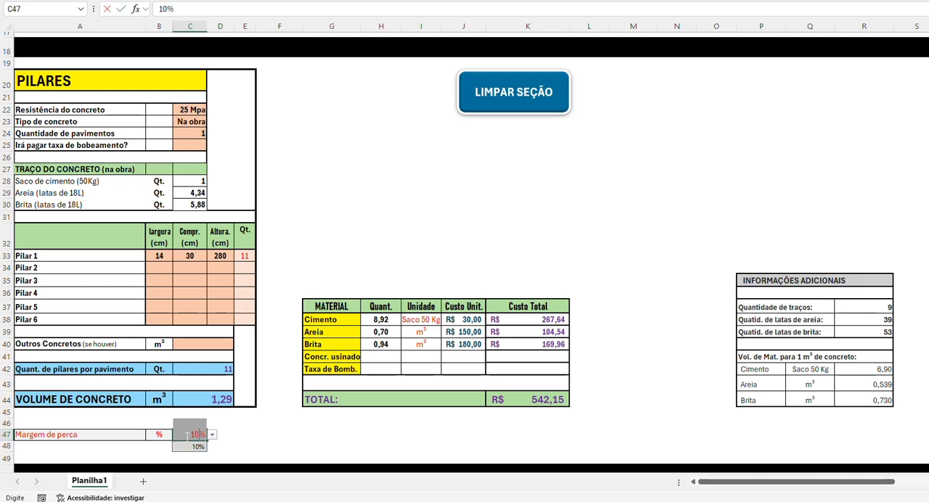
key("Return")
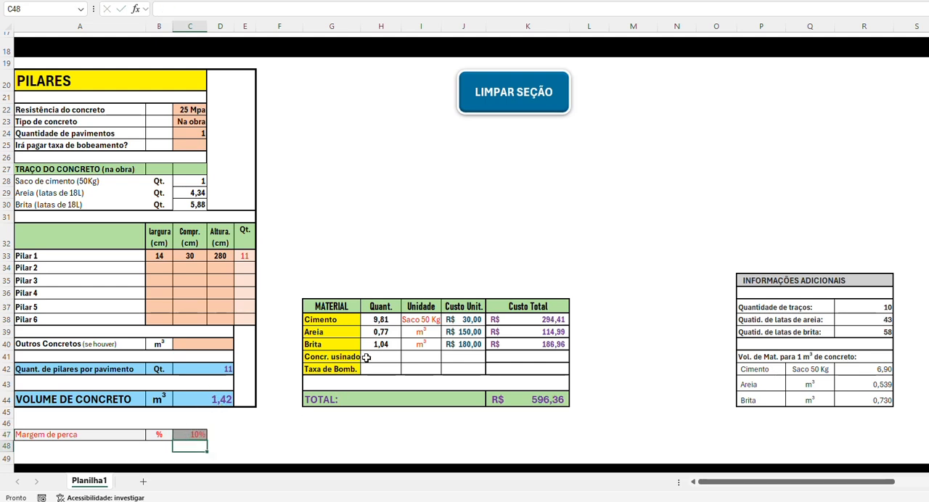
Step: Try a Margem de perca of 20% for the pillars, and set it back to 10%
left_click(201, 435)
type("20")
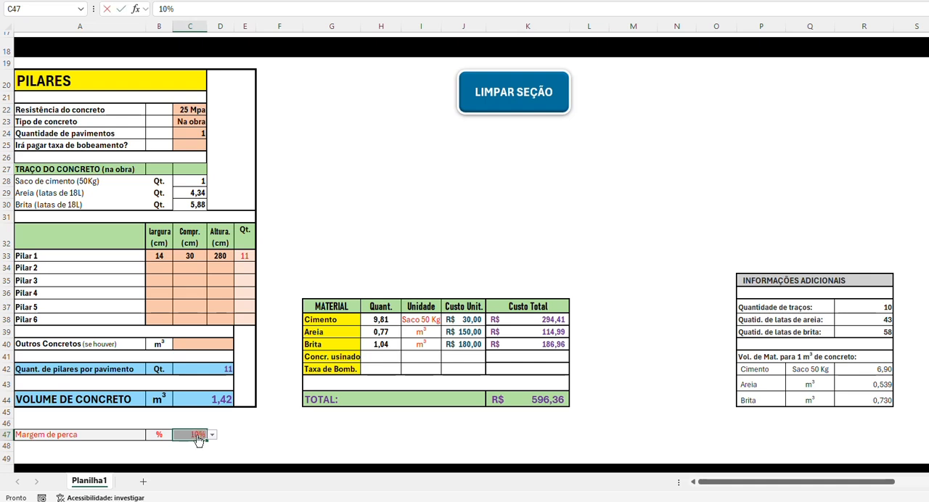
key("Return")
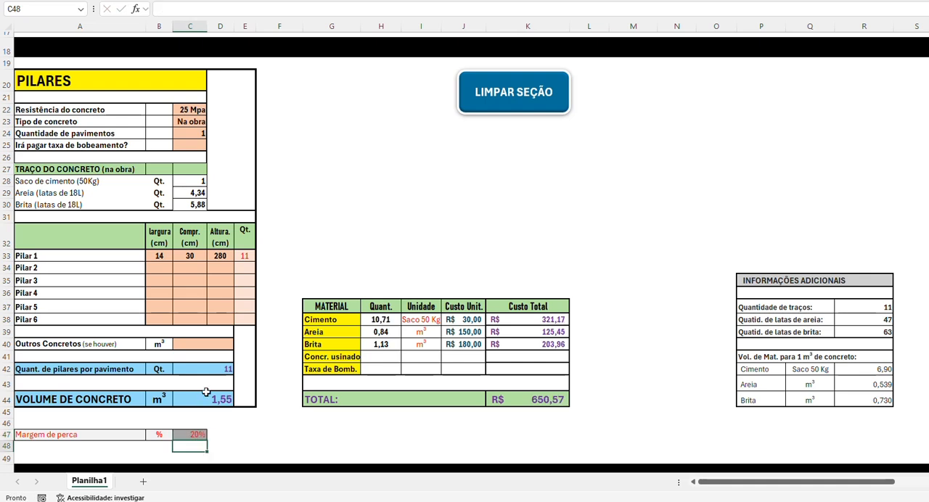
left_click(190, 434)
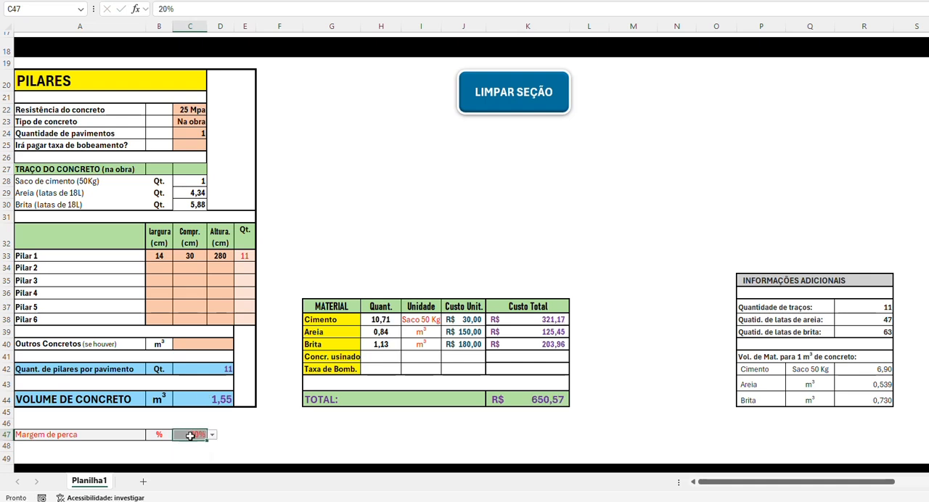
type("1")
key("Return")
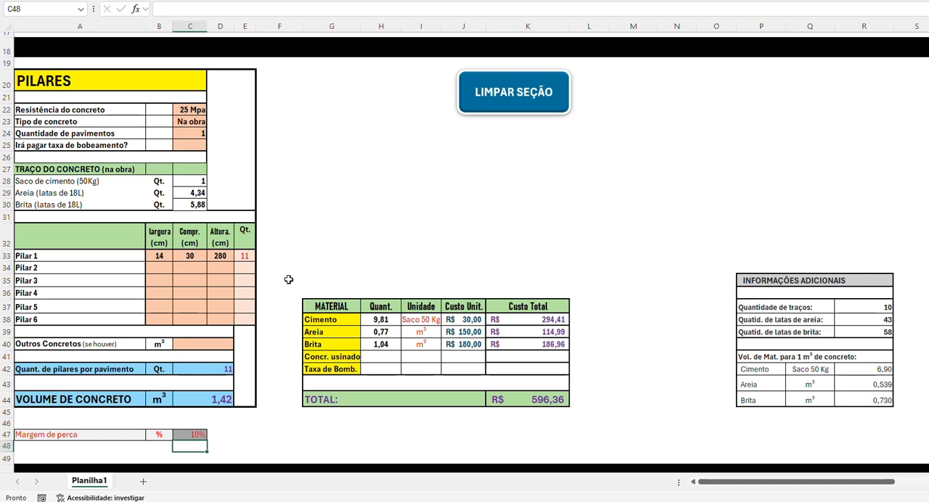
left_click(198, 109)
left_click(210, 111)
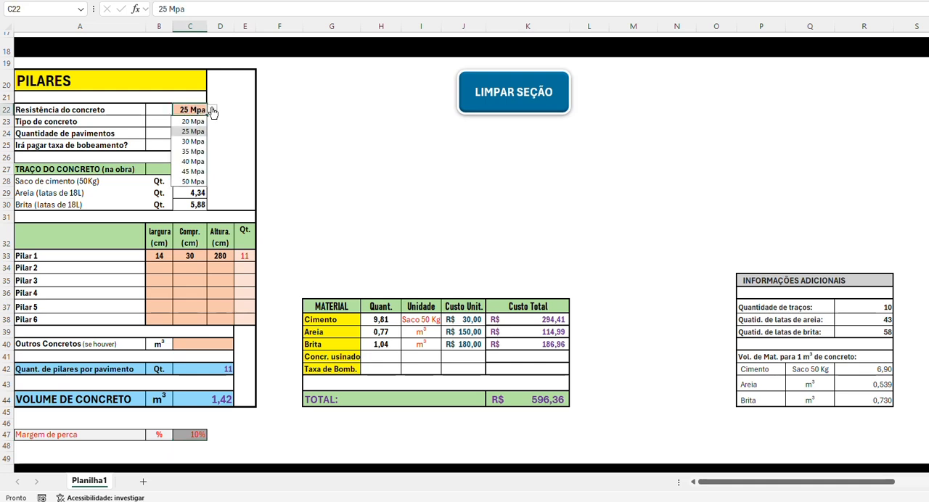
left_click(297, 119)
left_click(199, 122)
left_click(211, 124)
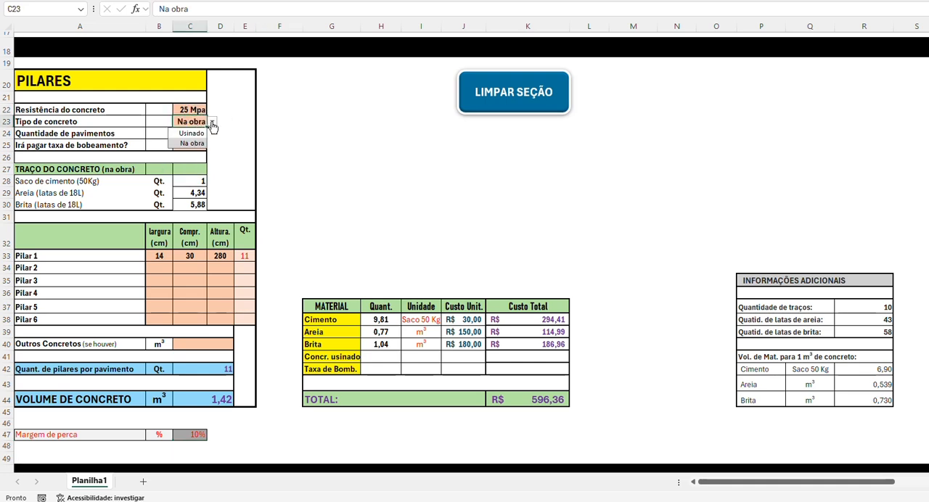
left_click(211, 126)
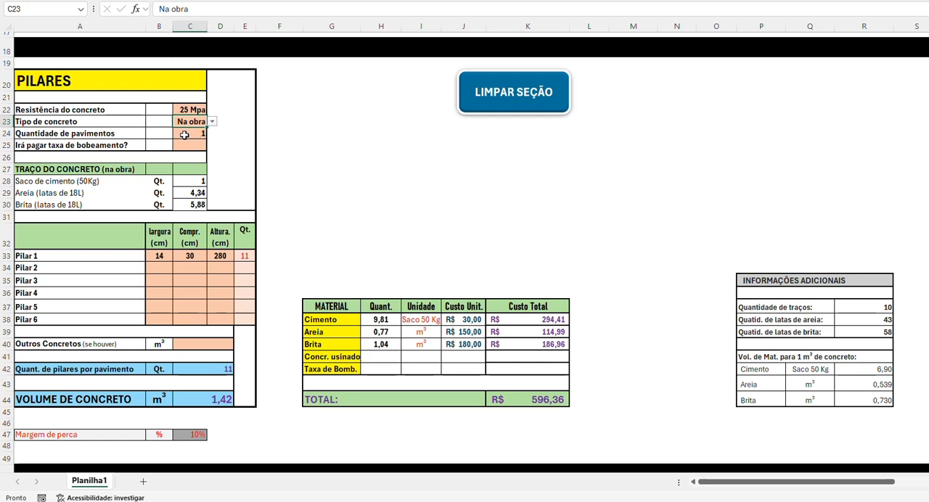
Step: Try 2, 5 and 10 as Quantidade de pavimentos in the PILARES section to compare volume and cost
left_click(185, 135)
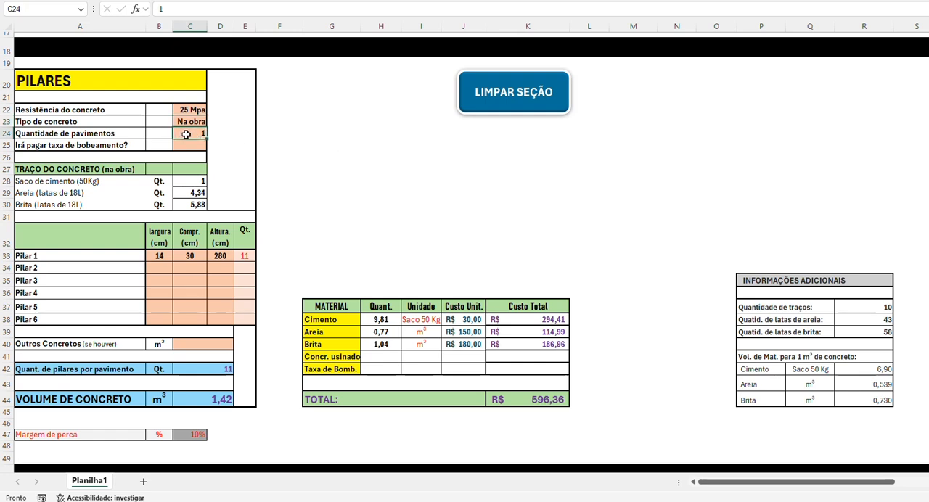
type("2")
key("Return")
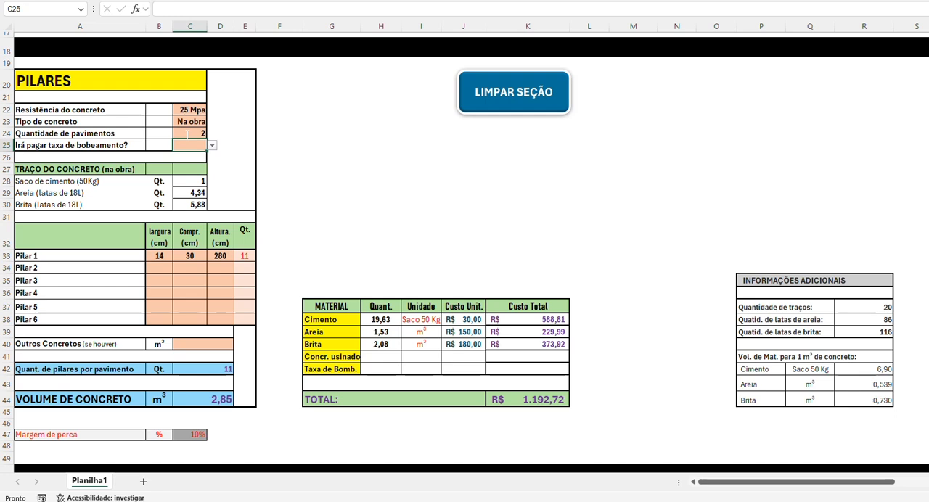
left_click(186, 134)
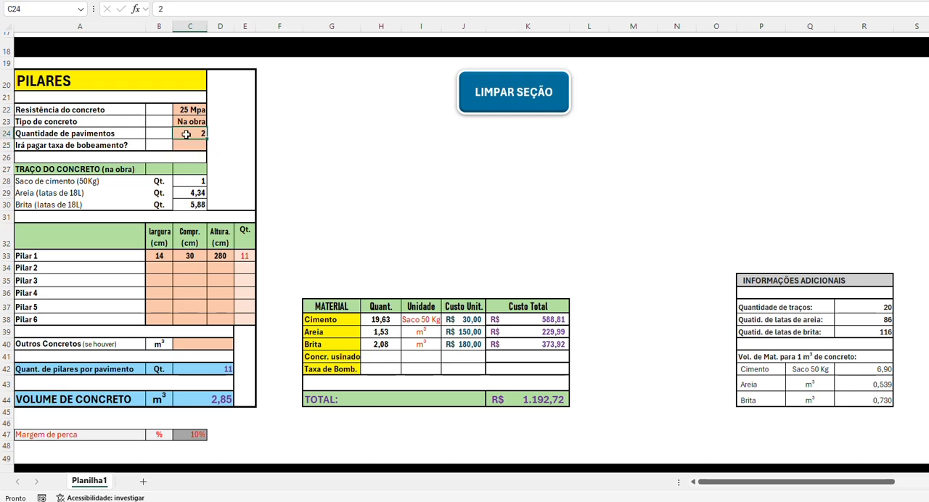
type("5")
key("Return")
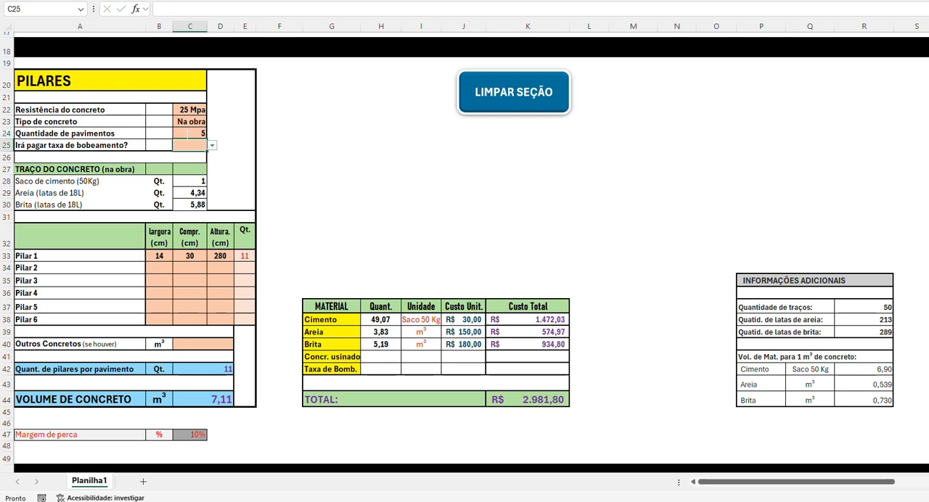
left_click(186, 134)
type("10")
key("Return")
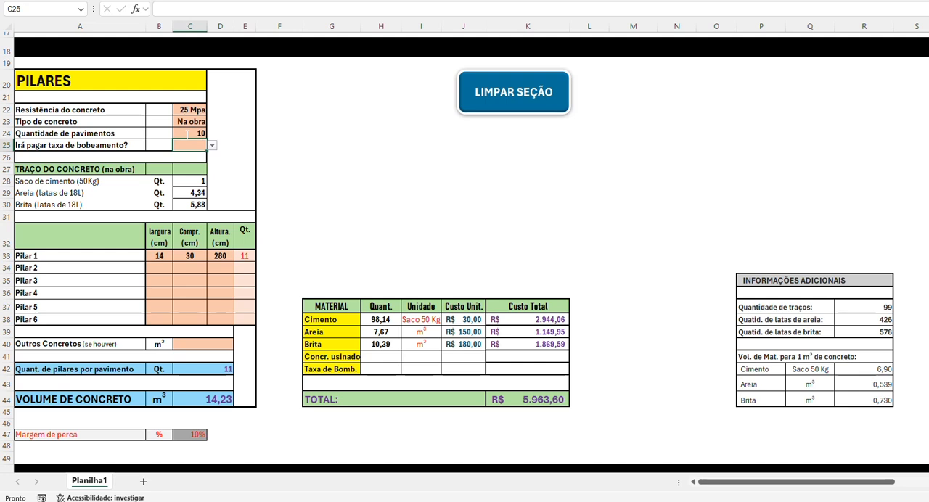
Step: Try 100 as Quantidade de pavimentos for the pillars, and set it back to 1
left_click(187, 134)
type("10")
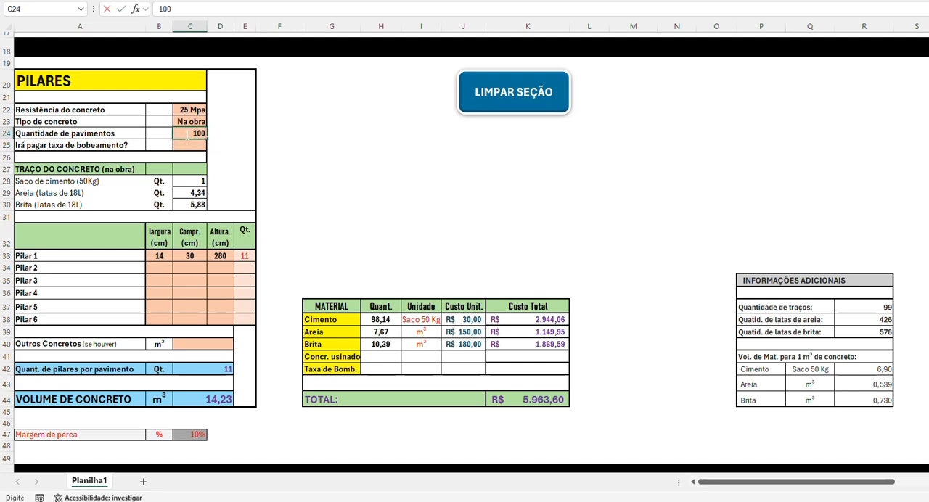
key("ctrl+Return")
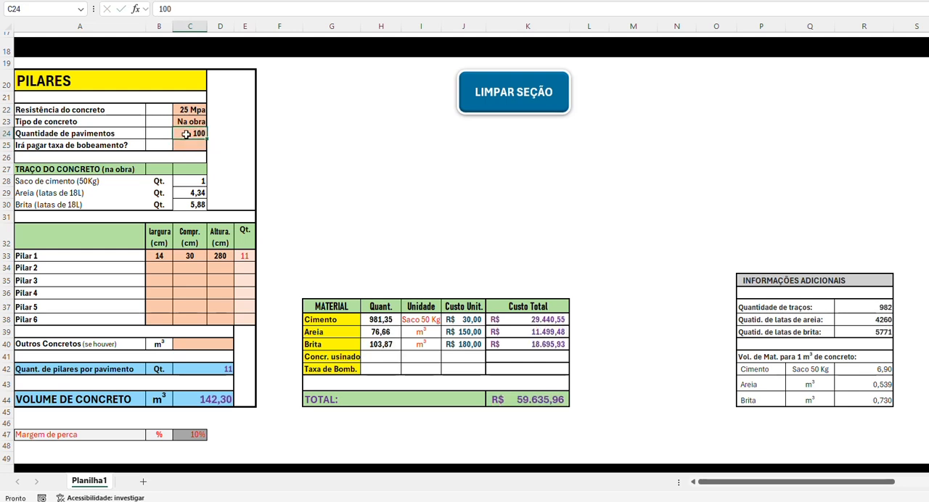
type("1")
key("Return")
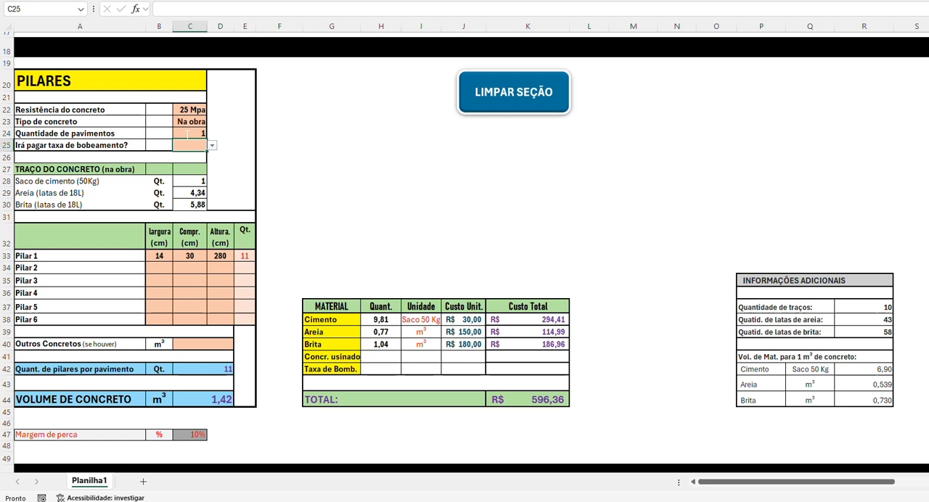
Step: Try 1 m³ as Outros Concretos in the PILARES section to see its effect, and clear it again
left_click(218, 341)
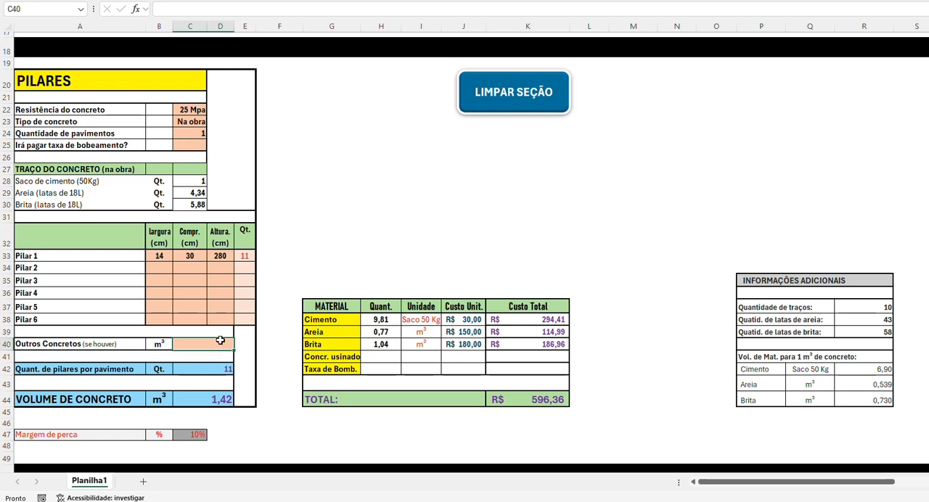
type("1")
key("ctrl+Return")
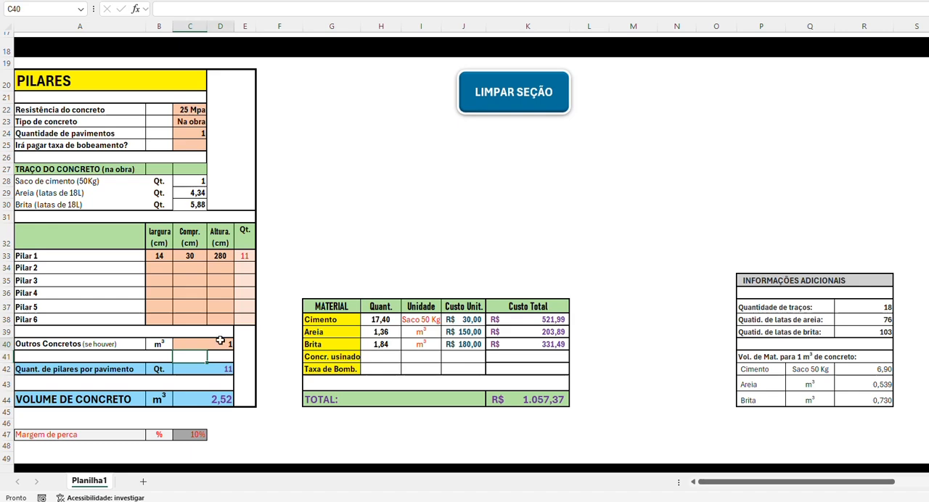
key("Delete")
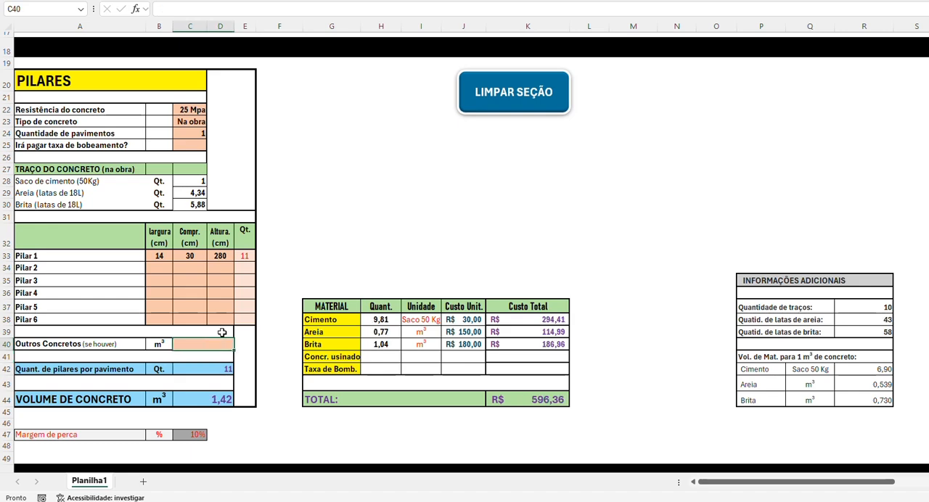
Step: Set Resistência do concreto in the VIGAS section to 30 Mpa
scroll(310, 260, "down", 9)
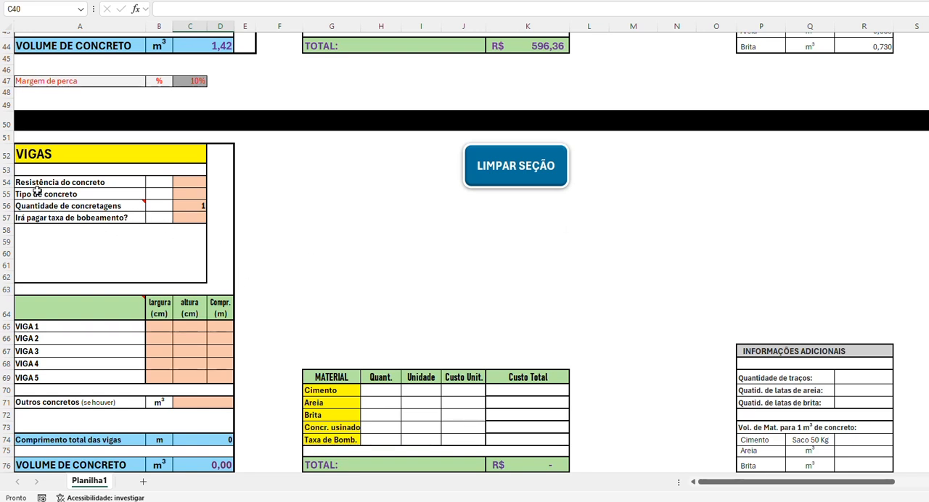
left_click(195, 184)
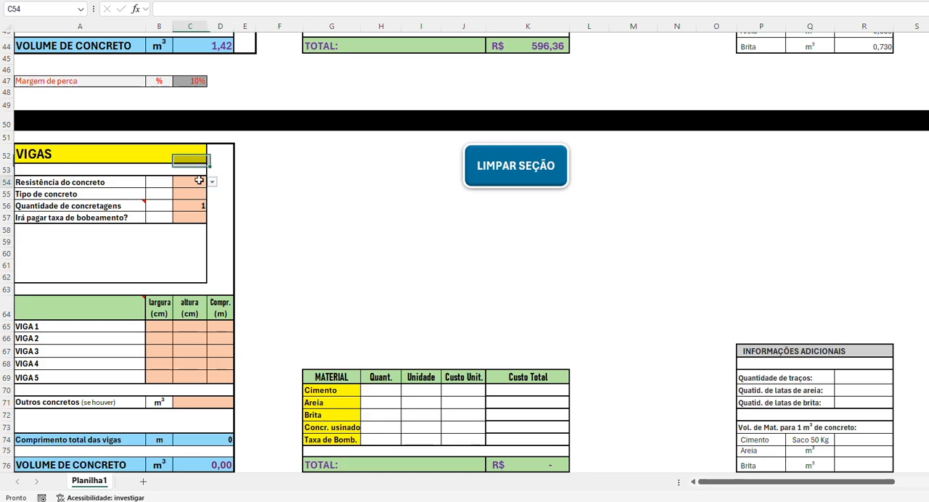
left_click(212, 183)
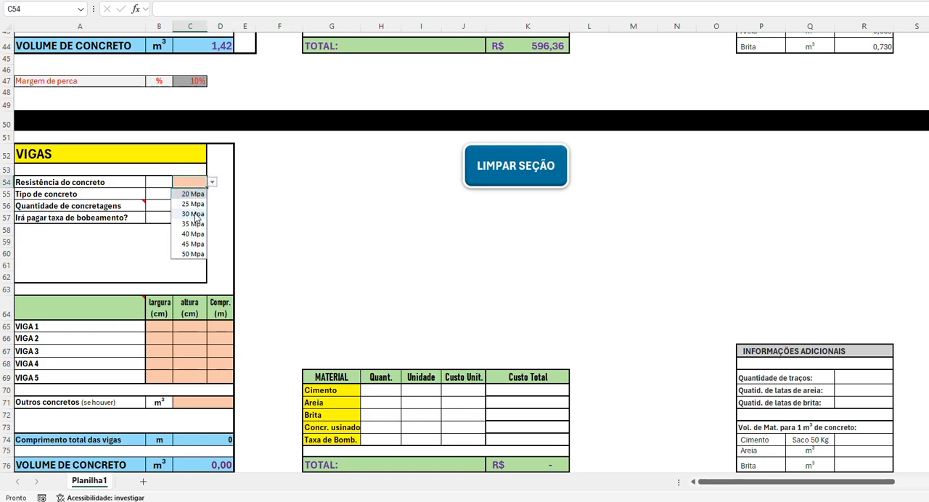
left_click(195, 214)
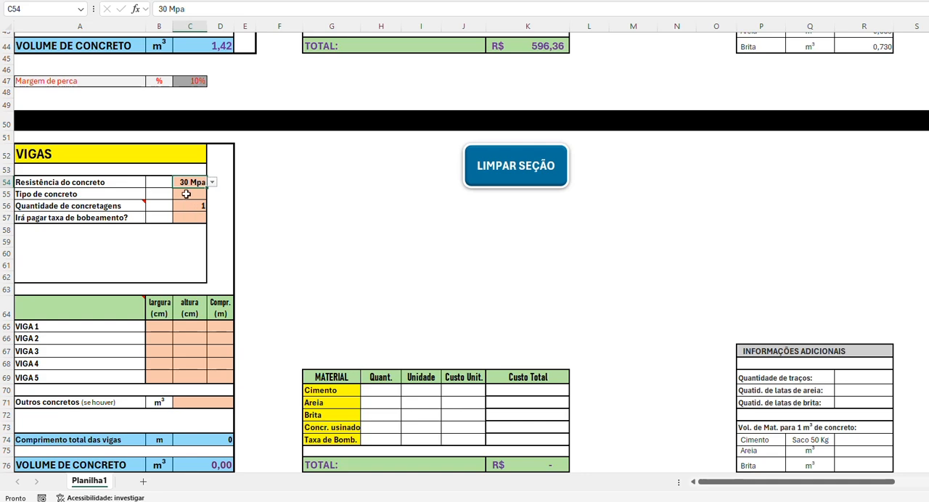
Step: Set Tipo de concreto in the VIGAS section to Na obra and check the Quantidade de concretagens value
left_click(186, 194)
left_click(213, 195)
left_click(193, 217)
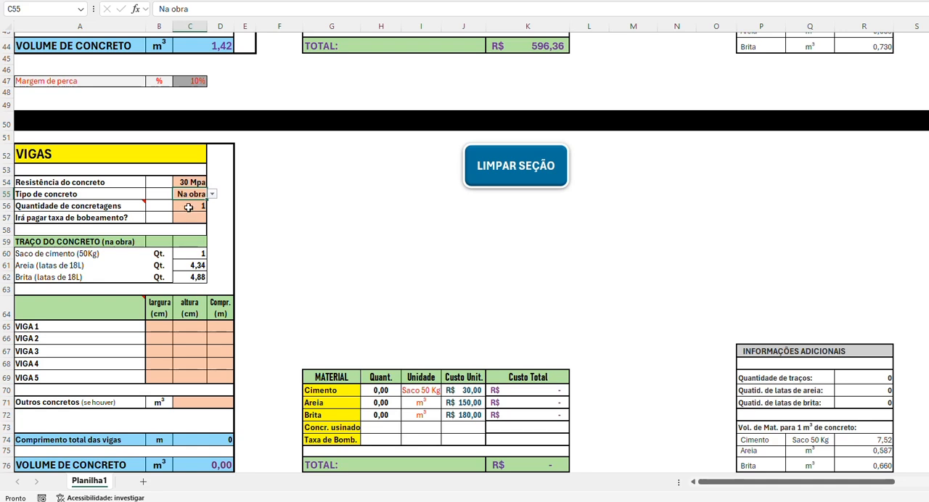
left_click(188, 207)
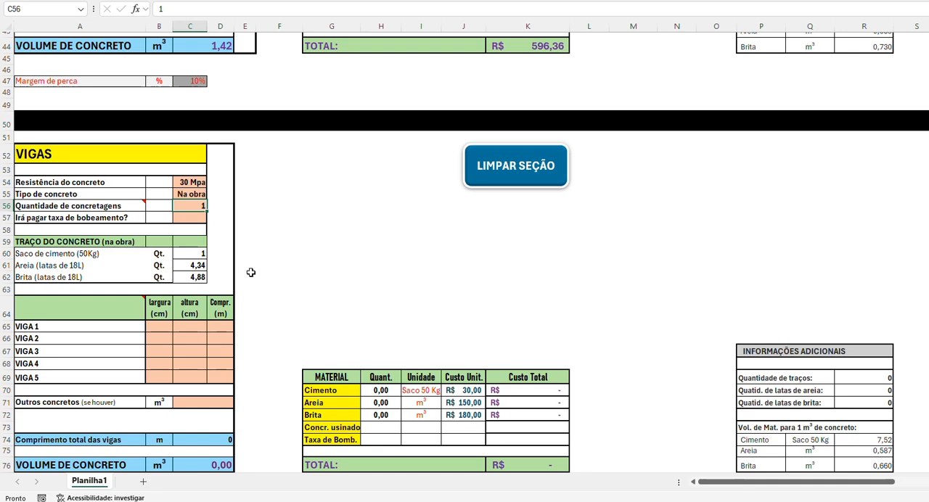
Step: Enter VIGA 1 with a largura of 14 cm, altura of 35 cm and Compr. of 48 m, consulting the house plan
scroll(249, 280, "down", 1)
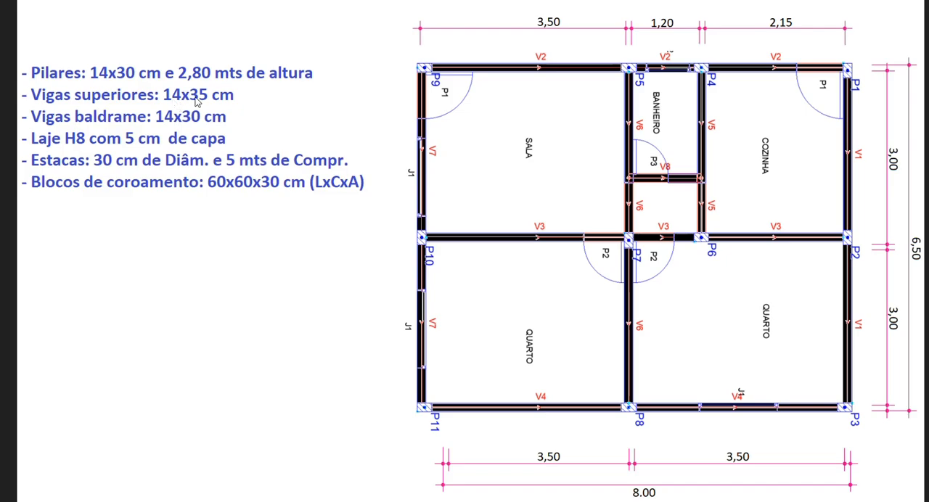
key("alt+Tab")
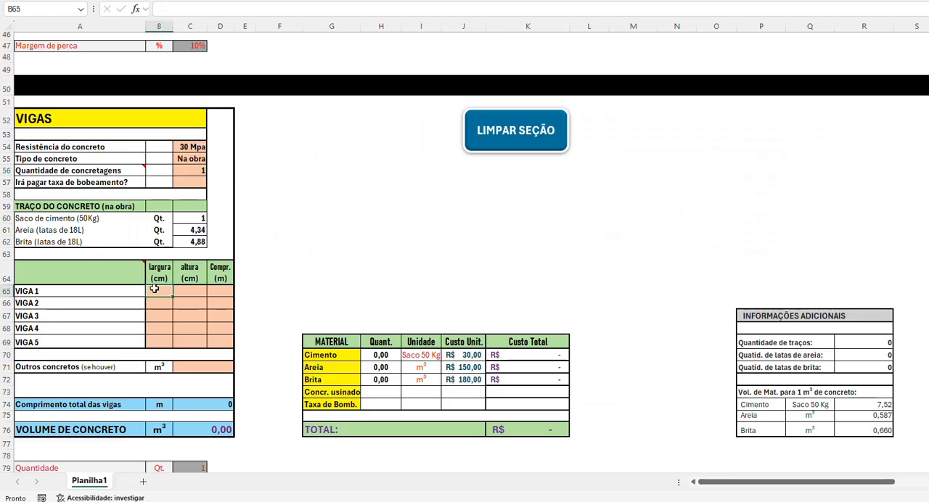
type("14")
key("Tab")
type("35")
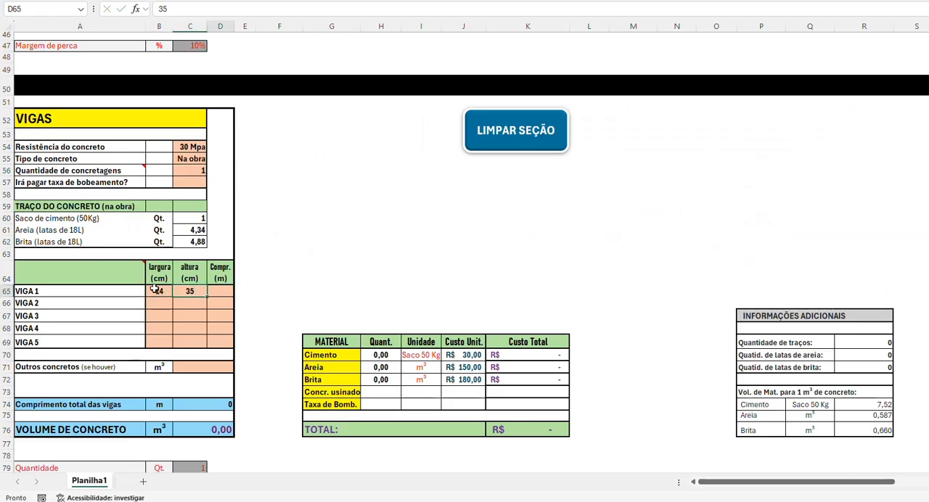
key("Tab")
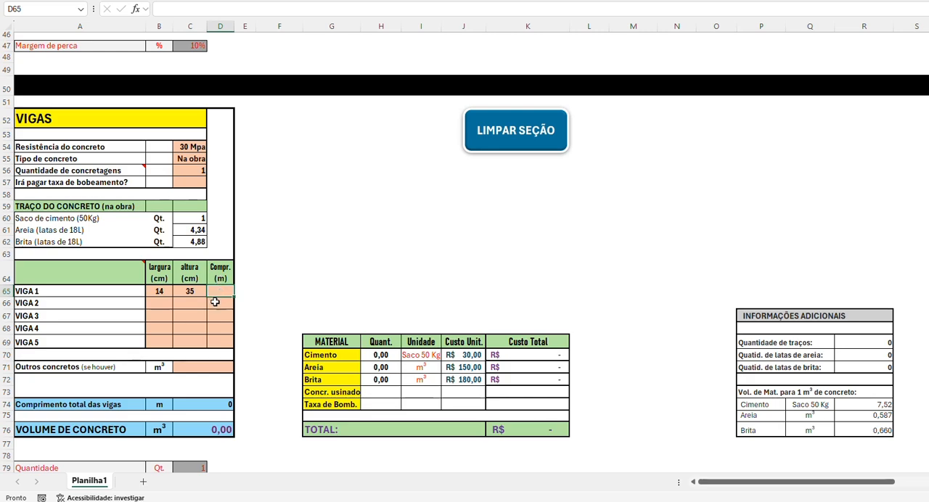
key("alt+Tab")
type("48")
key("Return")
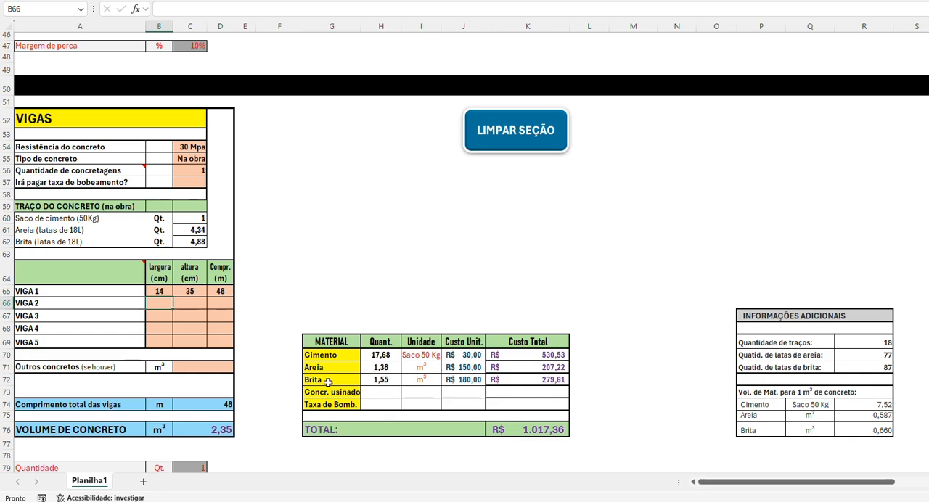
Step: Examine the number of traços and the cans of areia and brita in the additional information for VIGAS
left_click(867, 340)
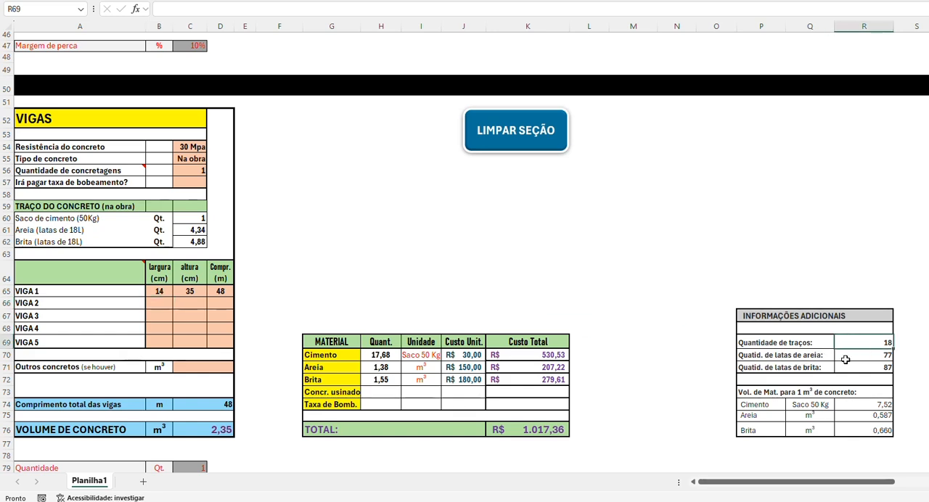
left_click(849, 355)
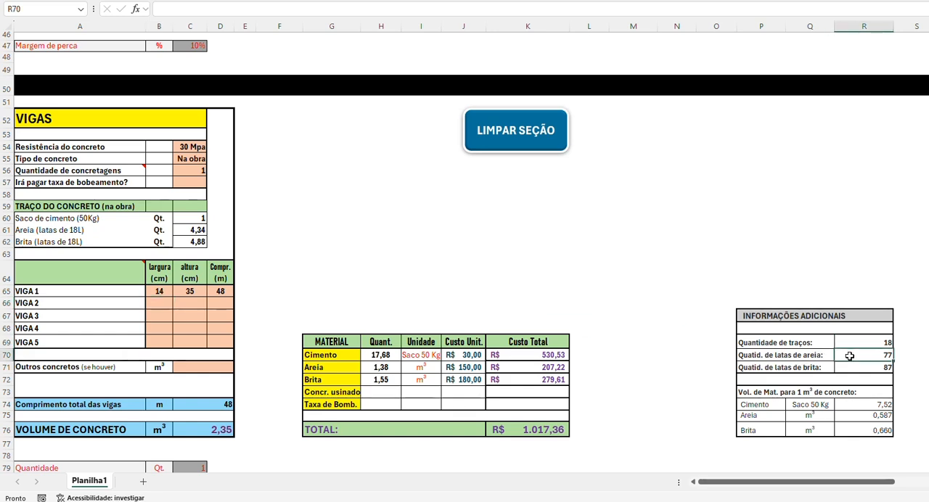
left_click(852, 367)
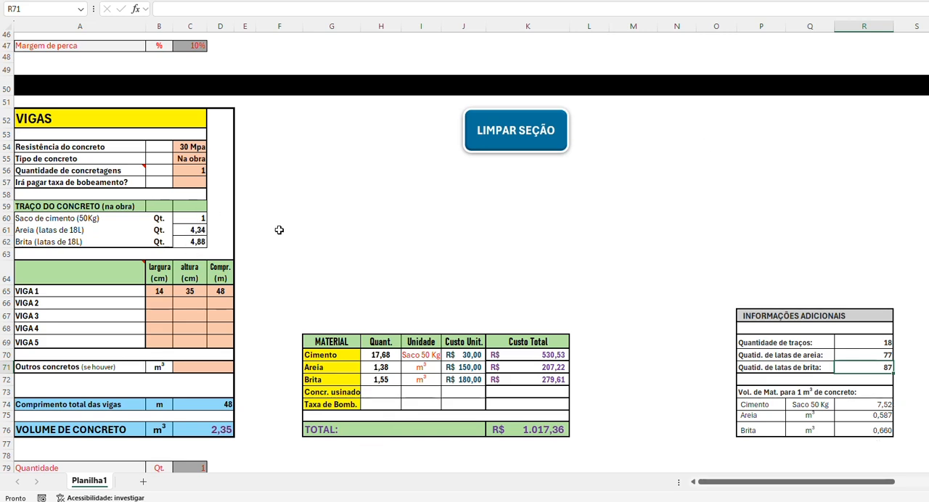
Step: Try Usinado as Tipo de concreto for the beams to compare costs, and set it back to Na obra
left_click(207, 162)
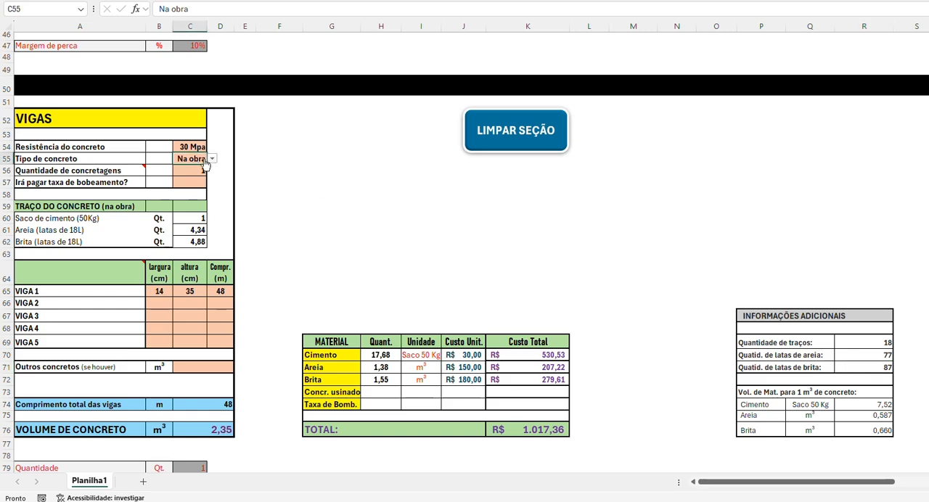
left_click(211, 160)
left_click(191, 171)
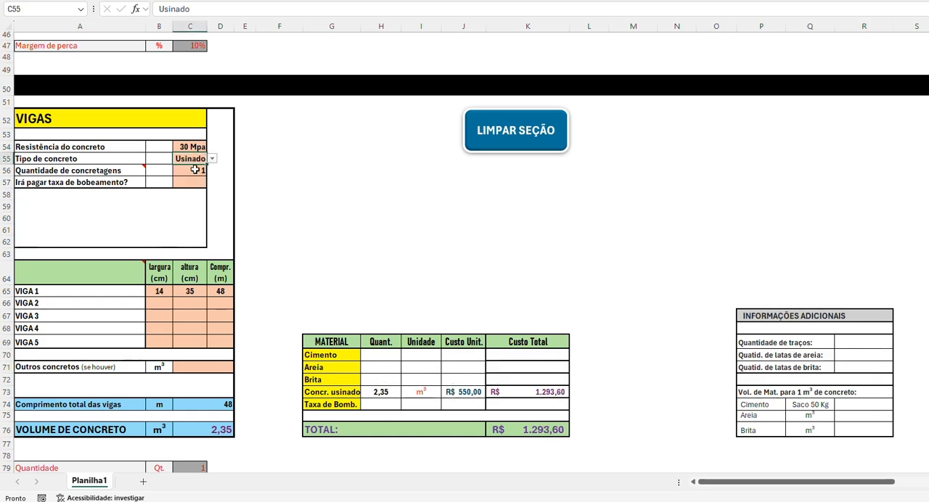
left_click(211, 159)
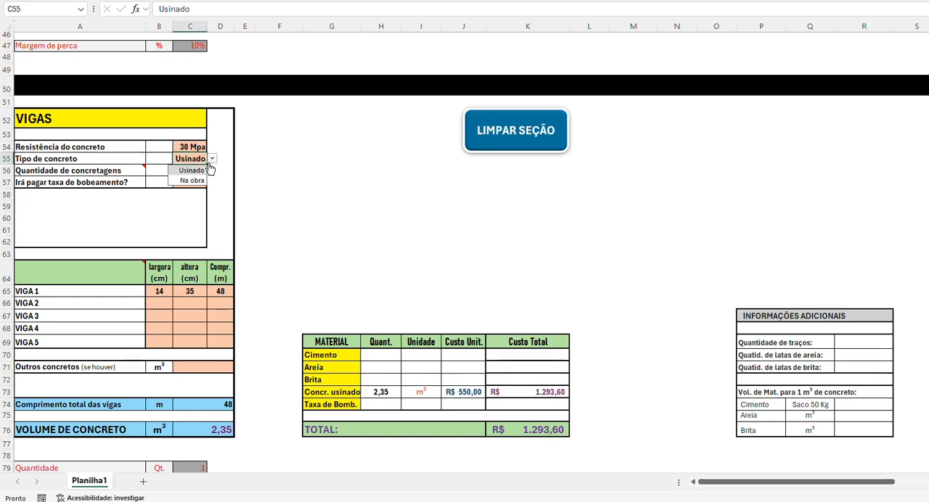
left_click(192, 180)
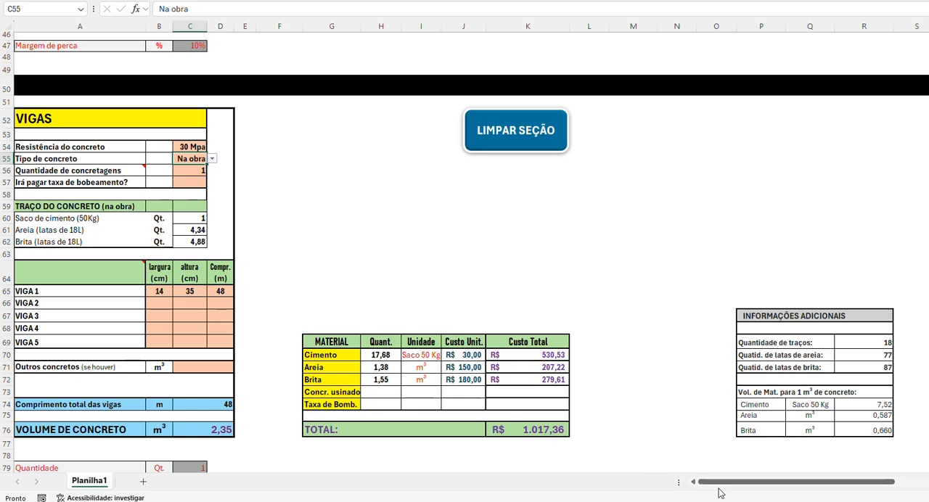
Step: Examine the dimension illustrations beside the VIGAS and PILARES sections and return to the input tables
left_click_drag(714, 485, 928, 485)
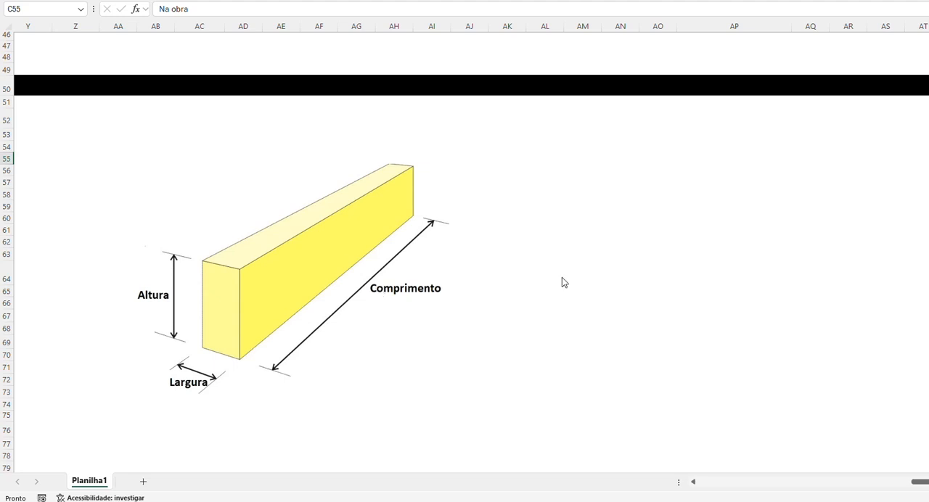
left_click_drag(915, 484, 617, 479)
scroll(397, 319, "up", 2)
scroll(397, 319, "up", 5)
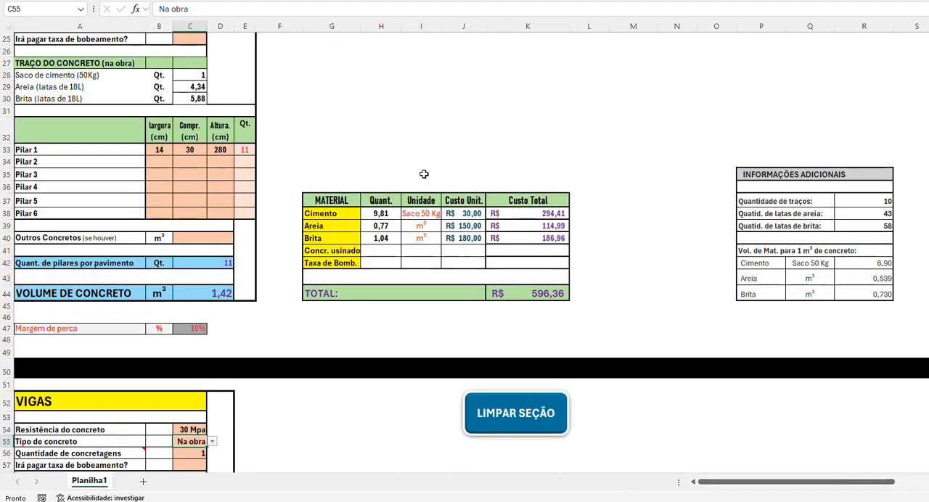
left_click_drag(720, 486, 863, 492)
scroll(568, 219, "up", 2)
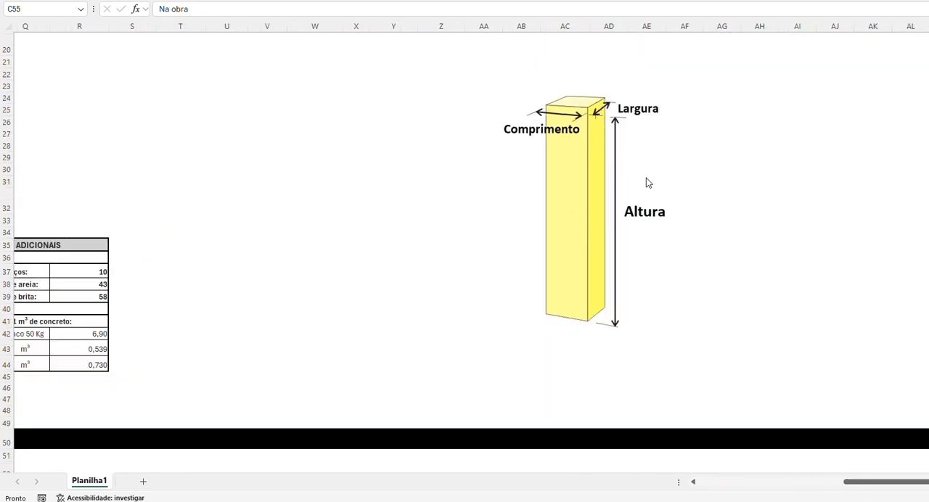
left_click_drag(871, 484, 718, 485)
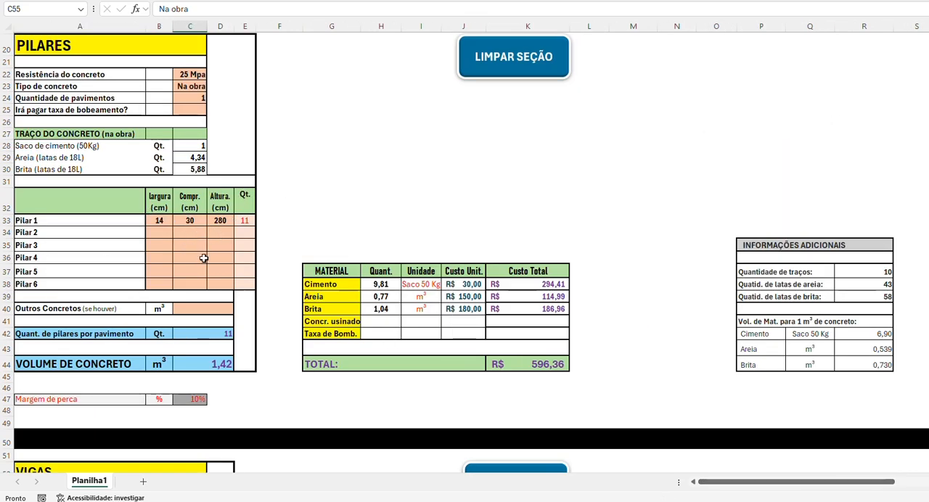
Step: Try 10 as Quantidade in the VIGAS section to see its effect on volume and cost, and clear it again
scroll(241, 231, "down", 5)
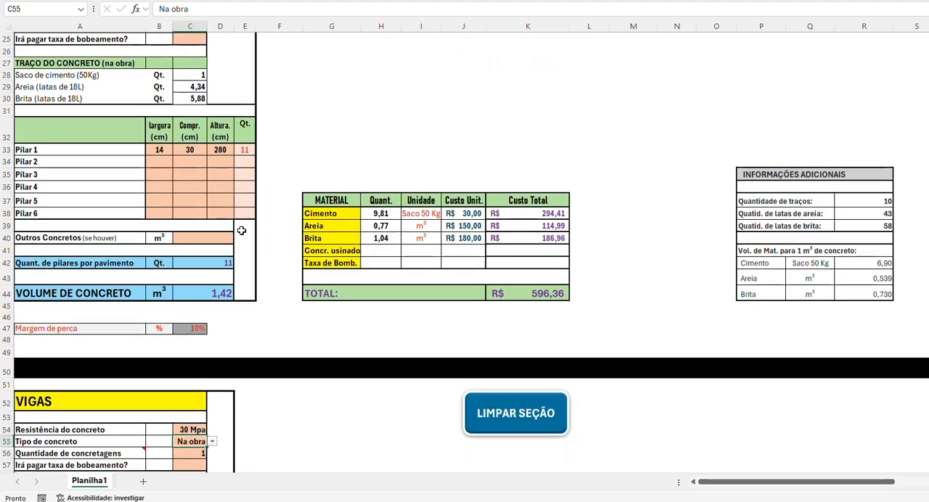
scroll(241, 230, "up", 3)
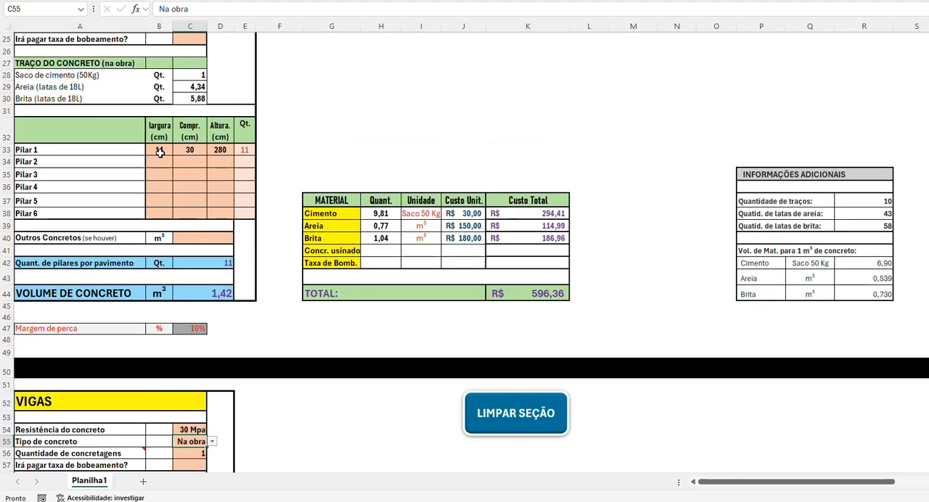
scroll(208, 240, "down", 7)
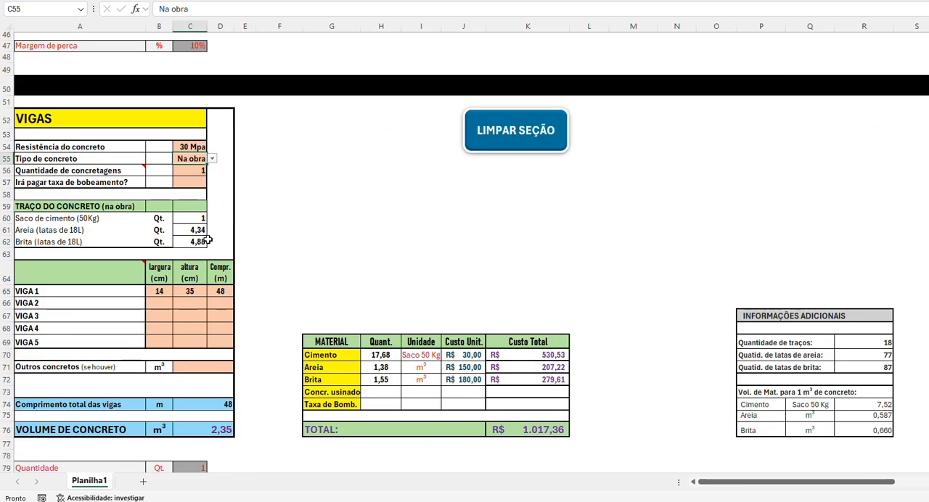
scroll(208, 240, "down", 2)
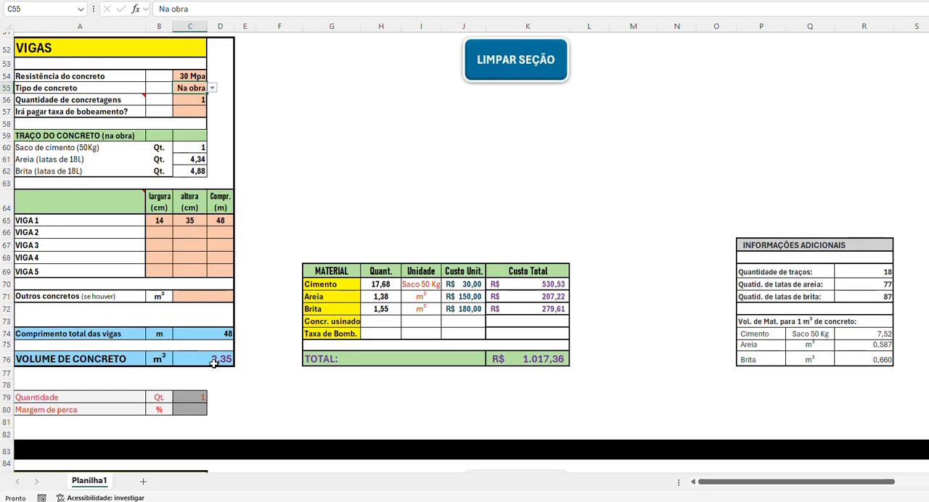
left_click(192, 397)
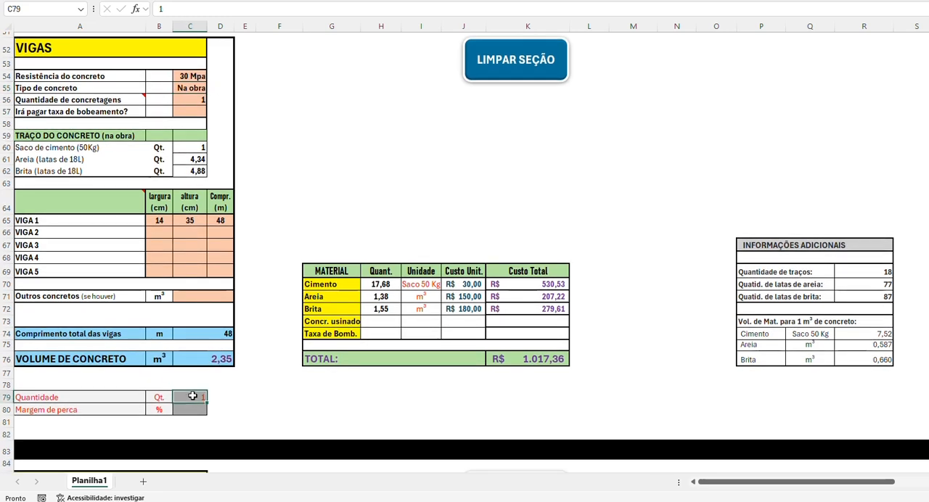
type("10")
key("Return")
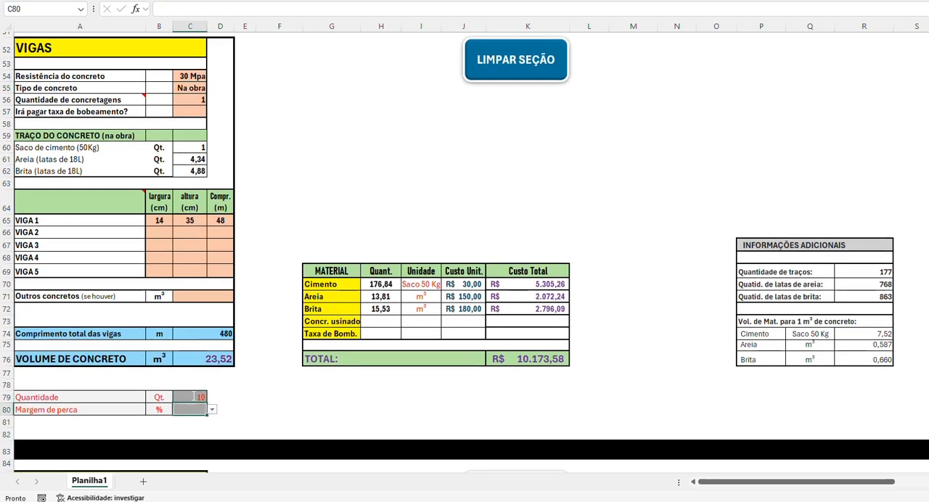
scroll(193, 394, "down", 2)
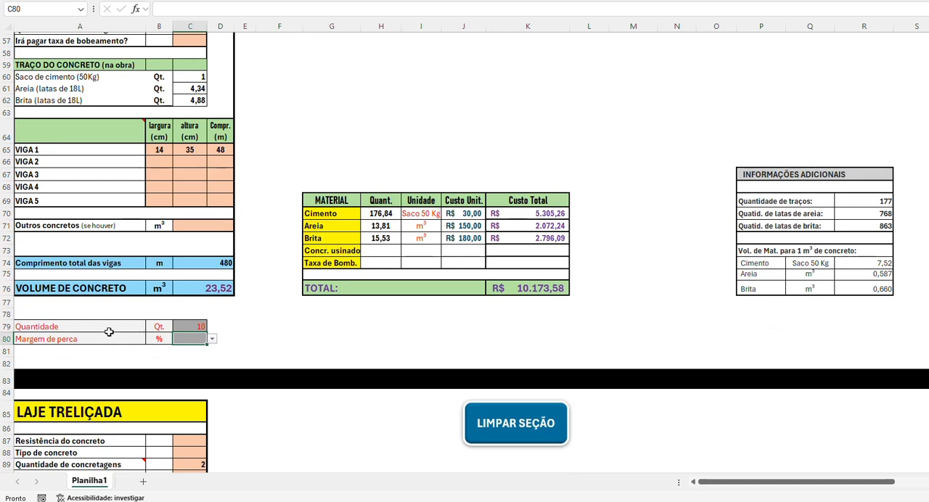
left_click(197, 321)
key("Delete")
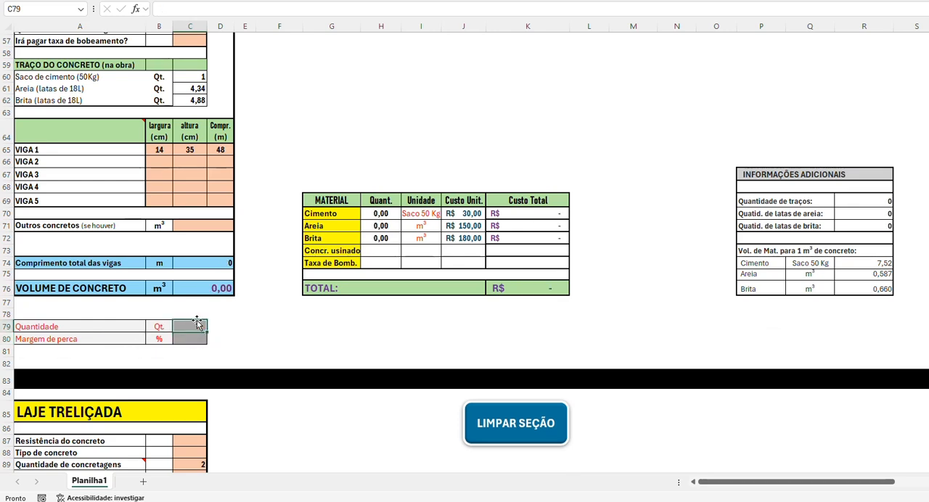
Step: Set Margem de perca in the VIGAS section to 10% and Quantidade to 1
left_click(191, 338)
type("10")
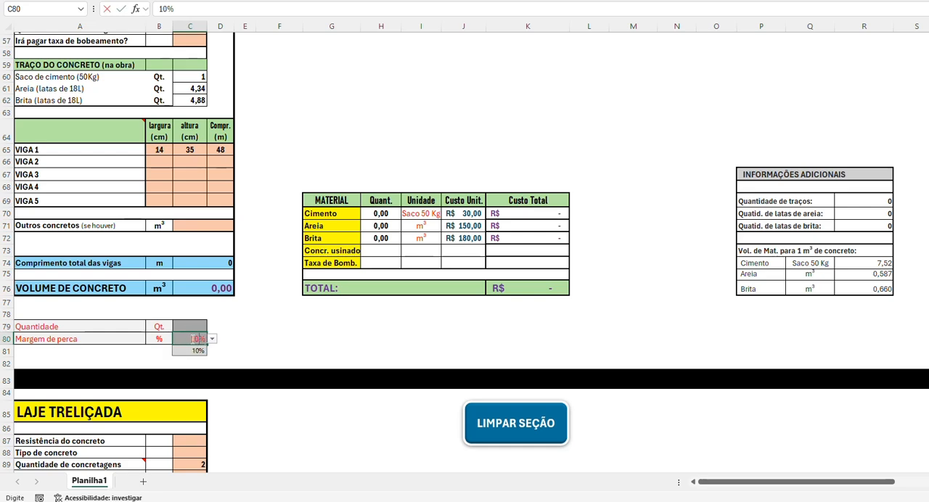
left_click(195, 324)
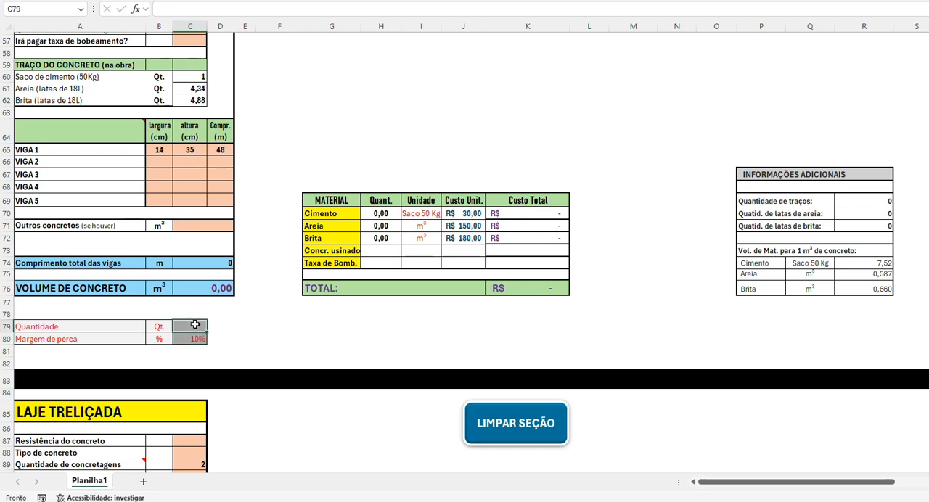
type("1")
key("Return")
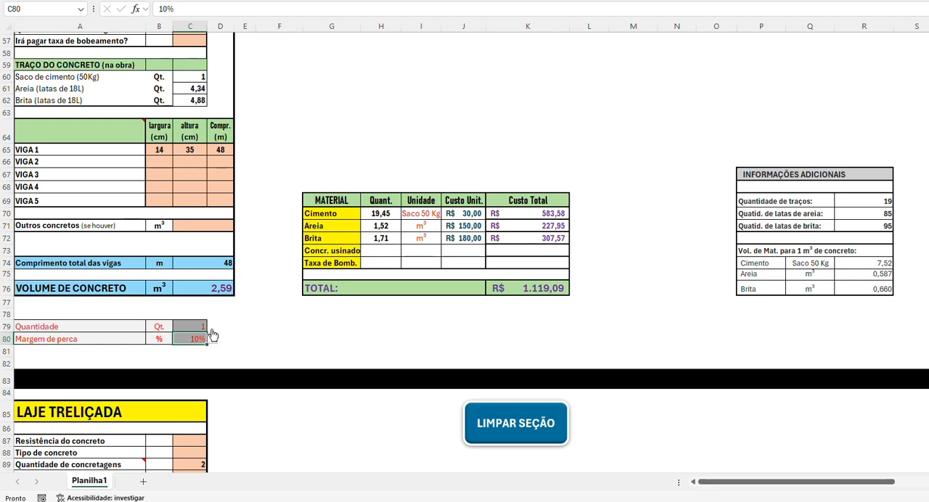
Step: Try 10 and 2 as Quantidade in the VIGAS section with the loss margin applied, and set it back to 1
left_click(190, 324)
type("10")
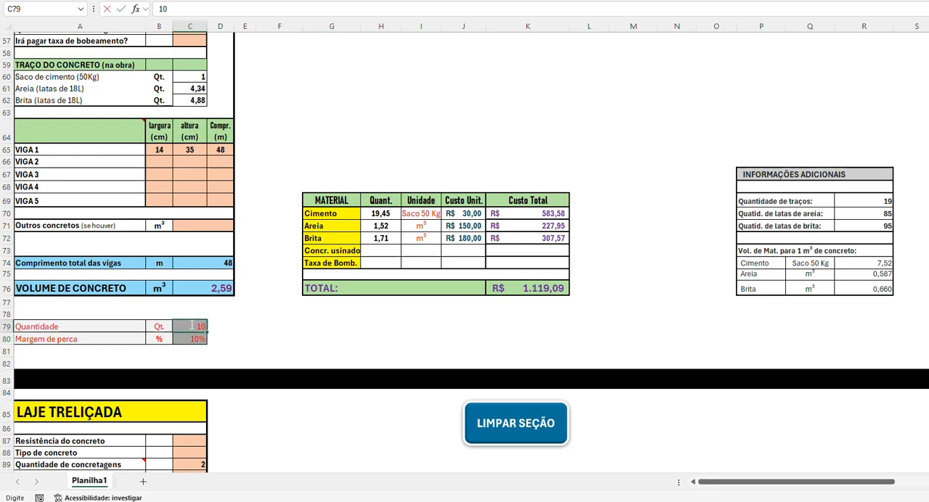
key("Return")
left_click(191, 326)
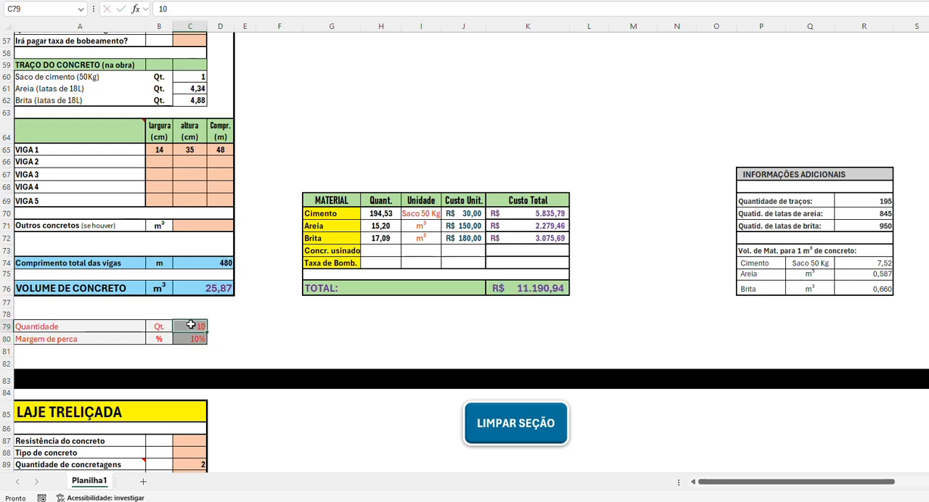
type("2")
key("Return")
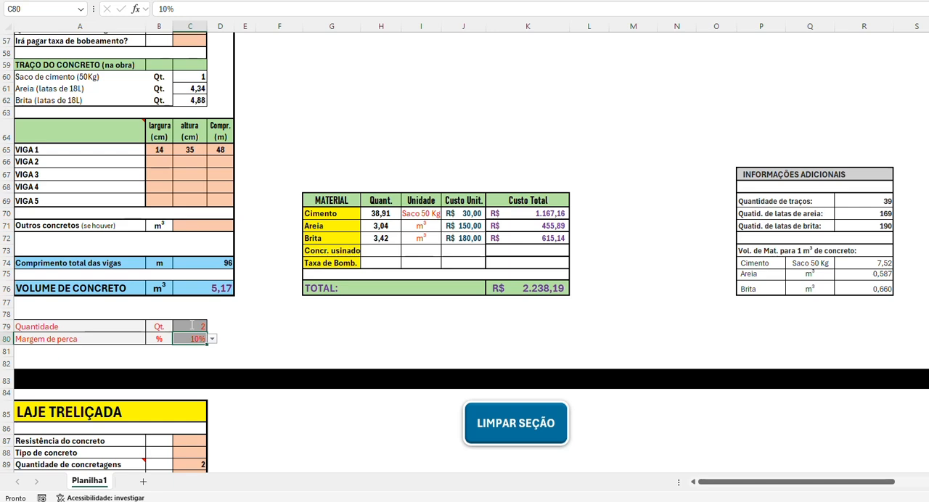
left_click(191, 325)
type("1")
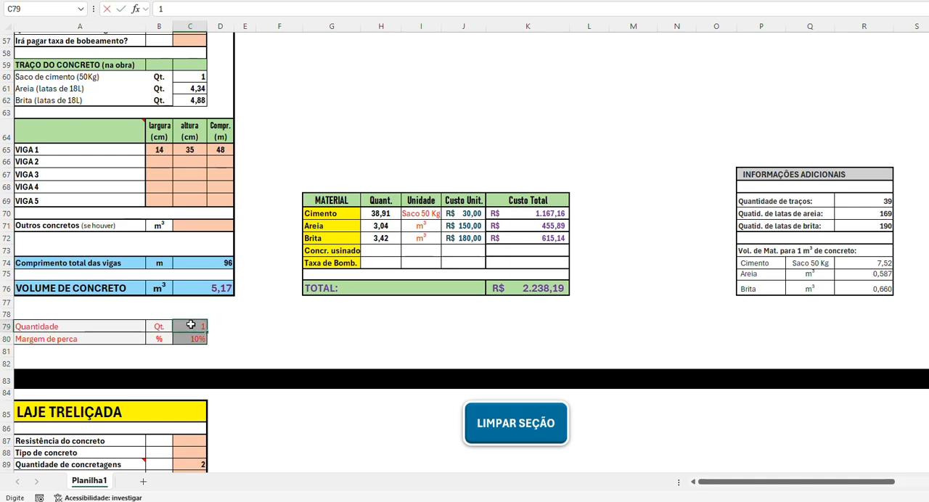
key("Return")
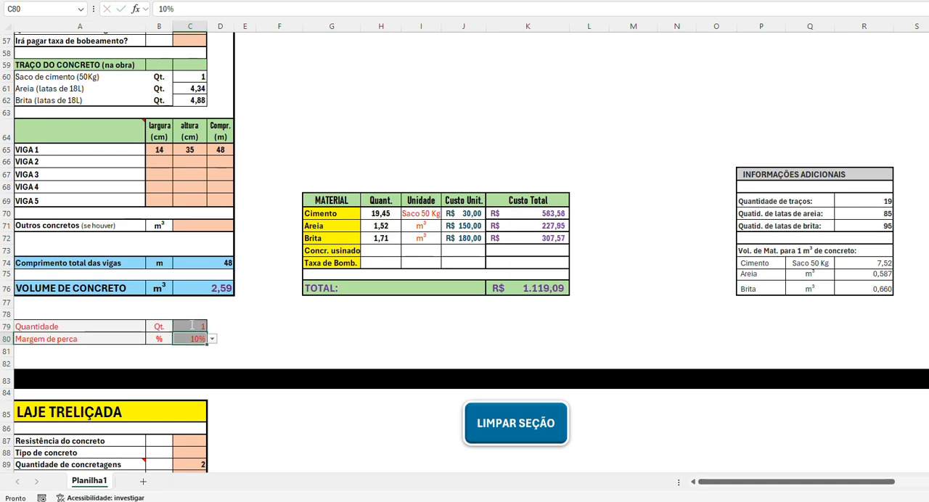
scroll(215, 319, "down", 4)
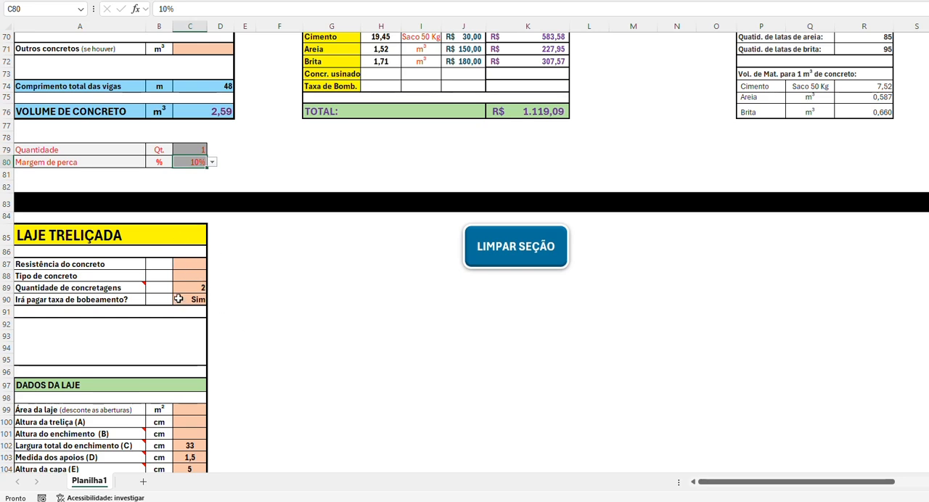
Step: Fill in Estaca 1 in the ESTACAS section with diameter 30 cm, length 5 m and quantity 11
scroll(179, 299, "down", 3)
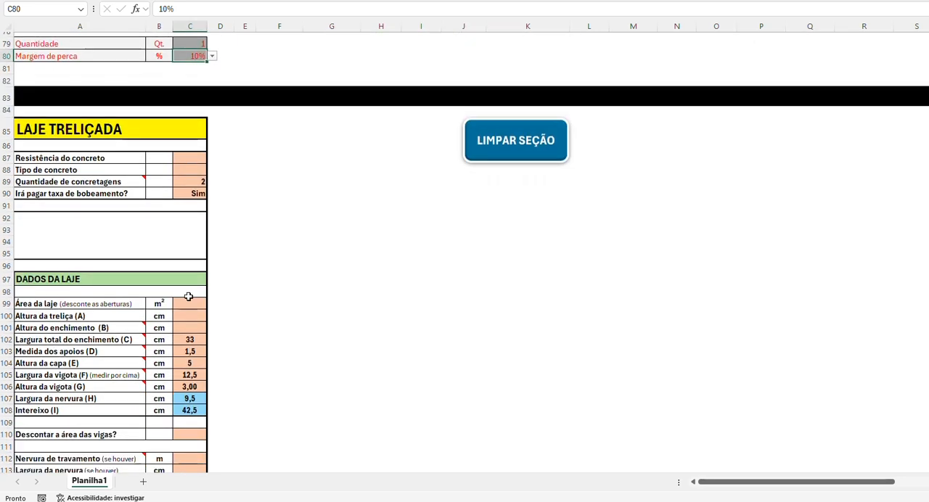
scroll(188, 297, "down", 20)
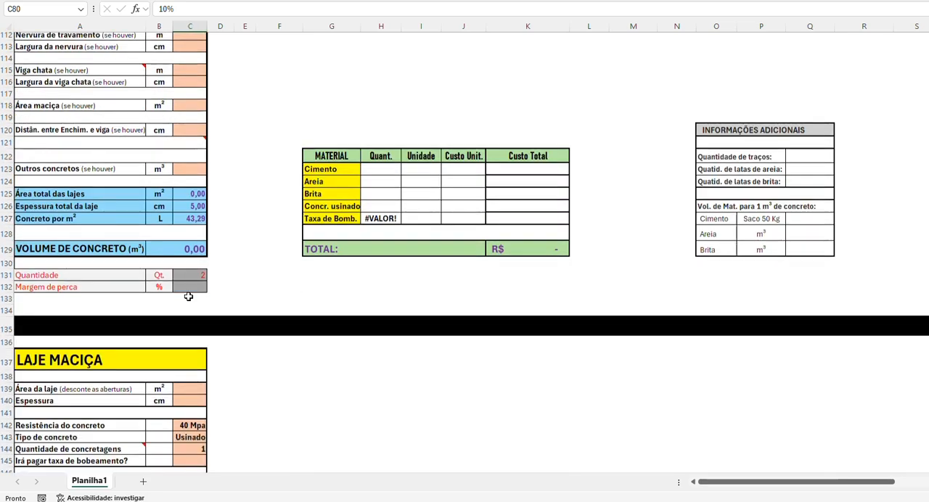
scroll(188, 297, "down", 5)
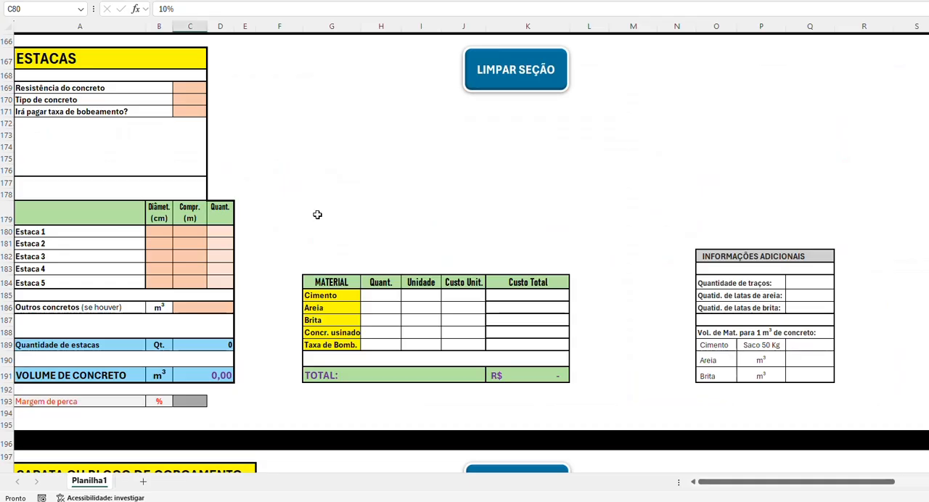
left_click(159, 231)
type("3")
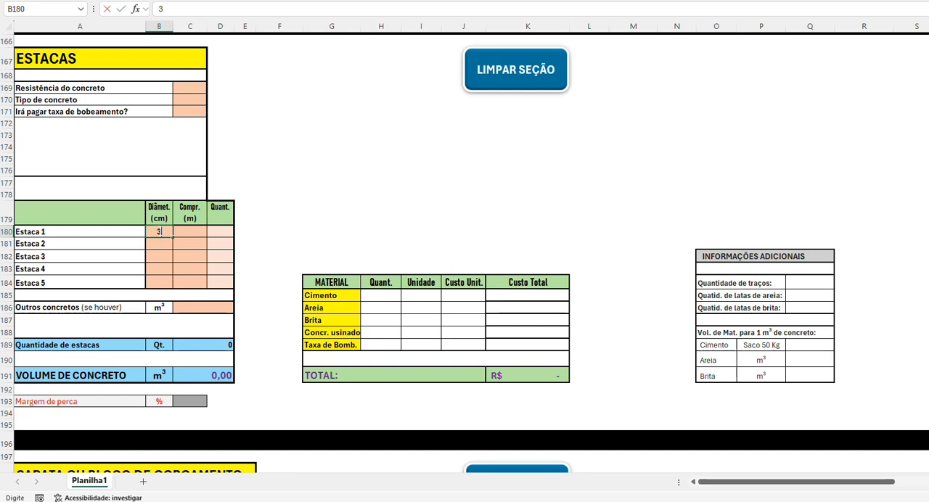
type("0")
key("Tab")
type("5")
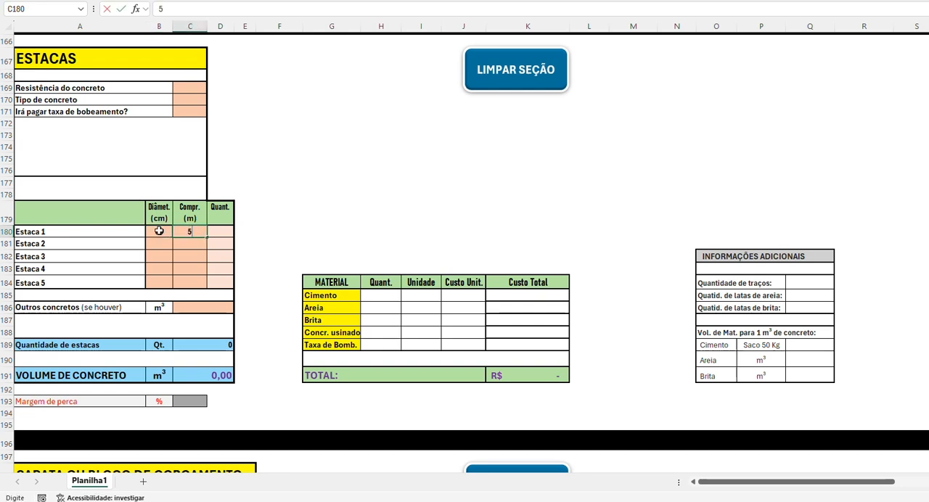
key("Tab")
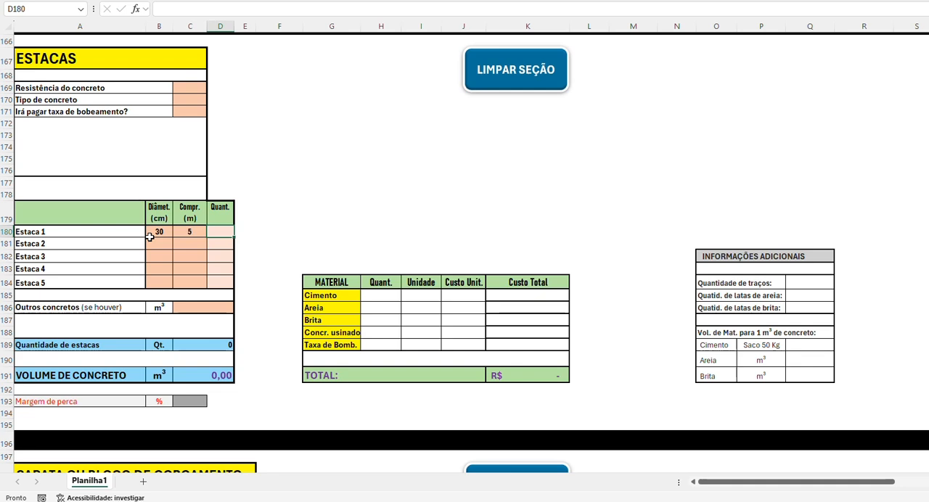
type("11")
key("Return")
left_click(163, 243)
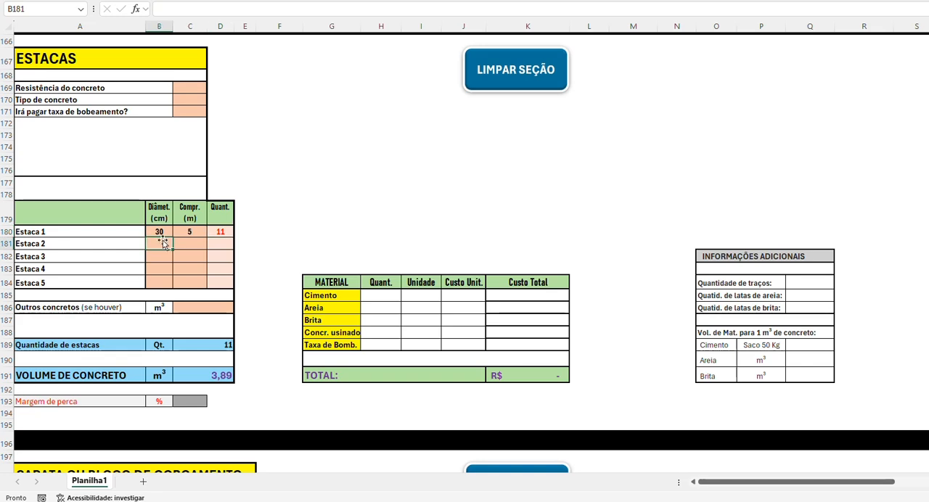
Step: Set Resistência do concreto to 20 Mpa and Tipo de concreto to Na obra in the ESTACAS section
scroll(164, 243, "up", 1)
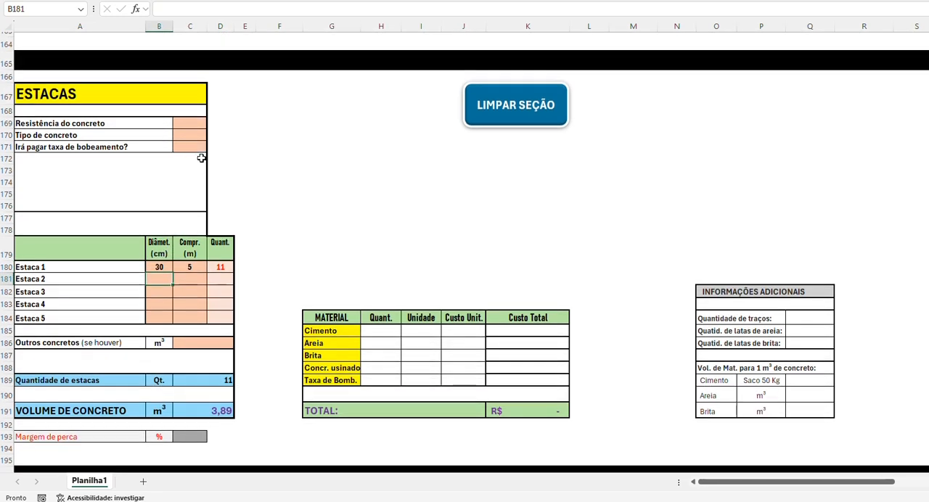
left_click(197, 126)
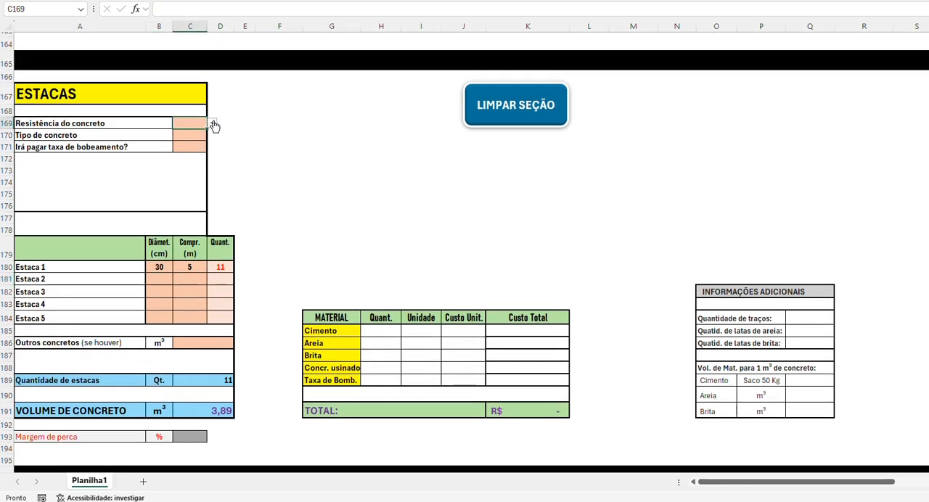
left_click(211, 124)
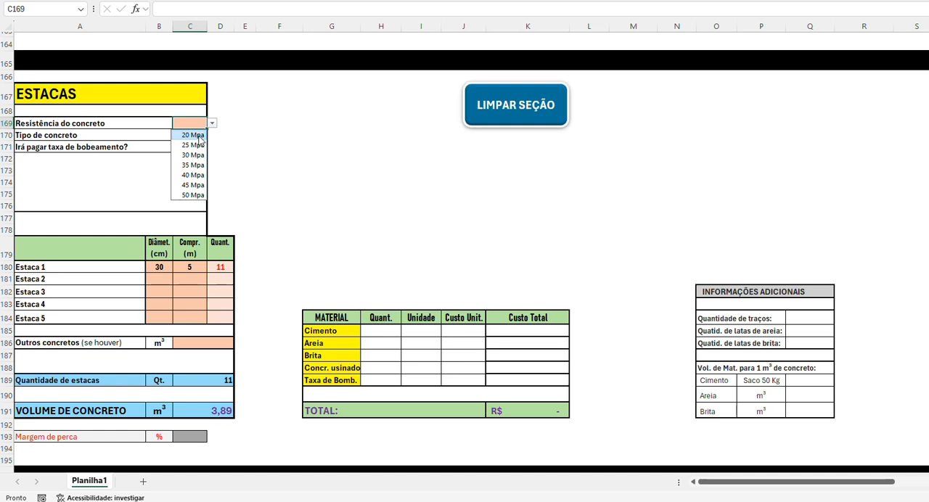
left_click(197, 136)
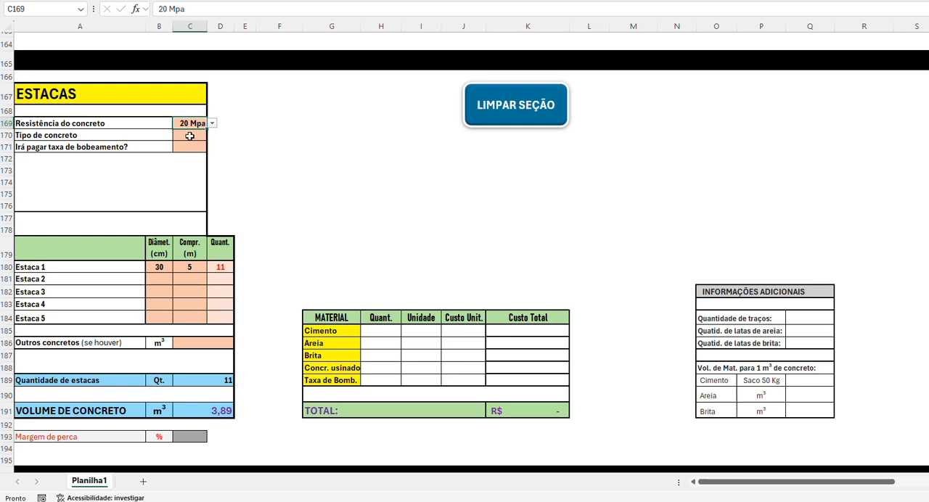
left_click(190, 135)
left_click(211, 137)
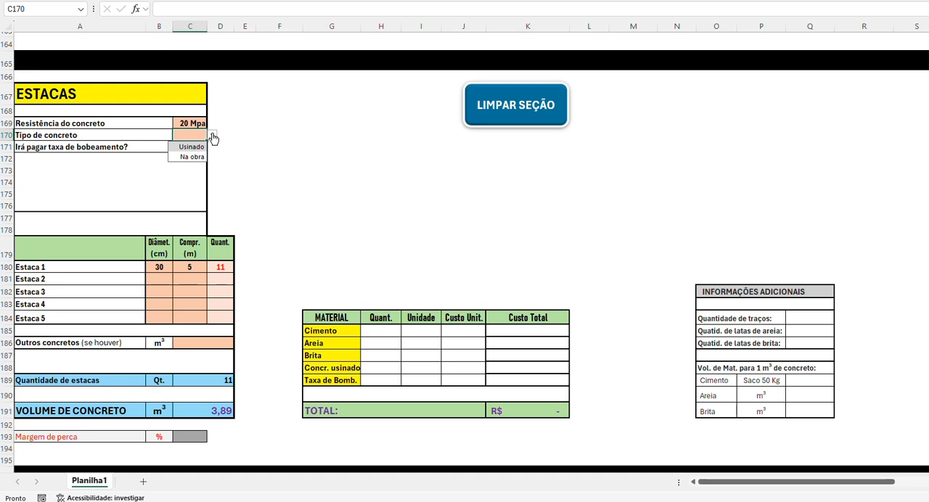
left_click(191, 157)
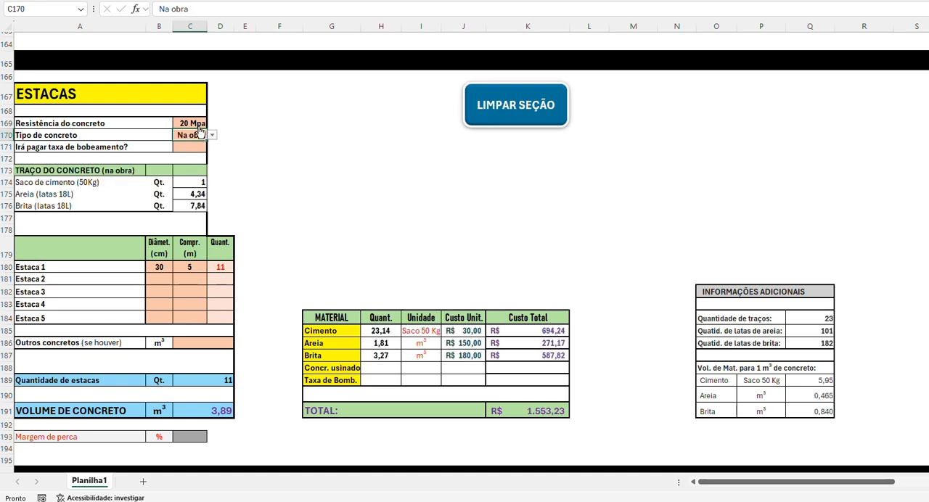
Step: Change Resistência do concreto in the ESTACAS section to 25 Mpa
left_click(197, 124)
left_click(211, 124)
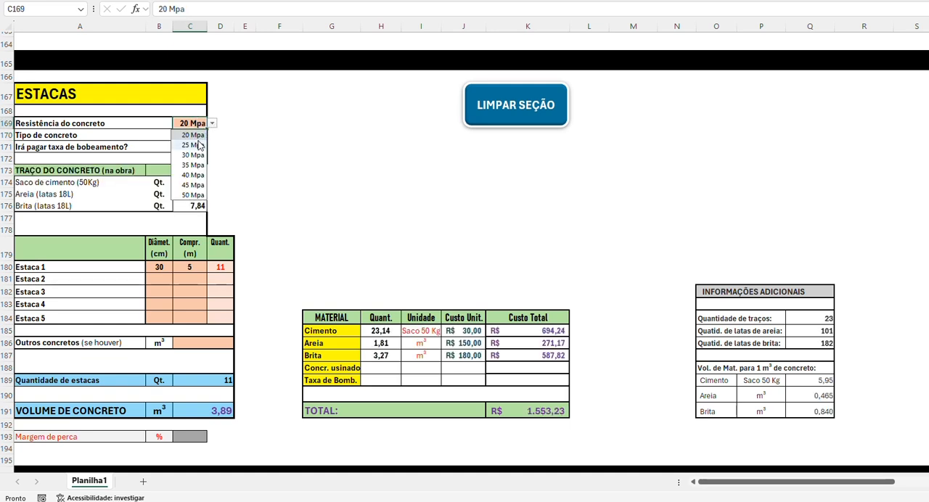
left_click(194, 145)
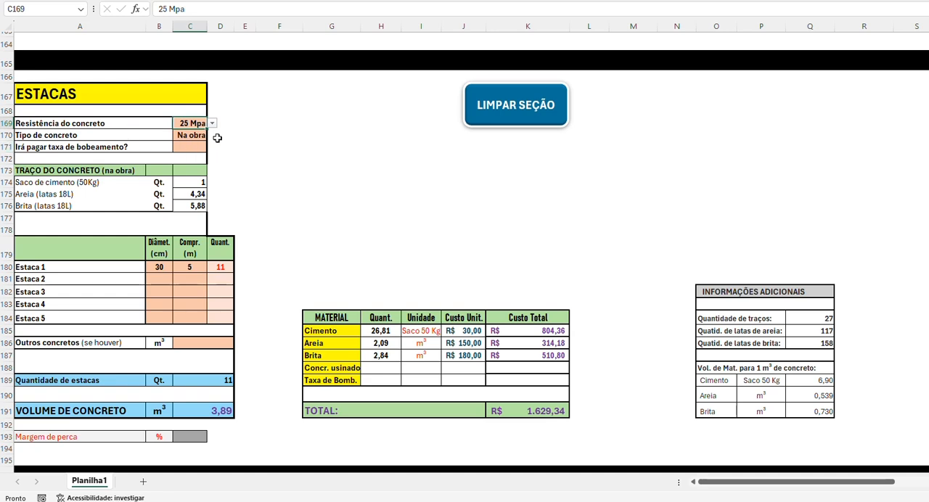
Step: Set Margem de perca in the ESTACAS section to 10%
scroll(231, 182, "down", 2)
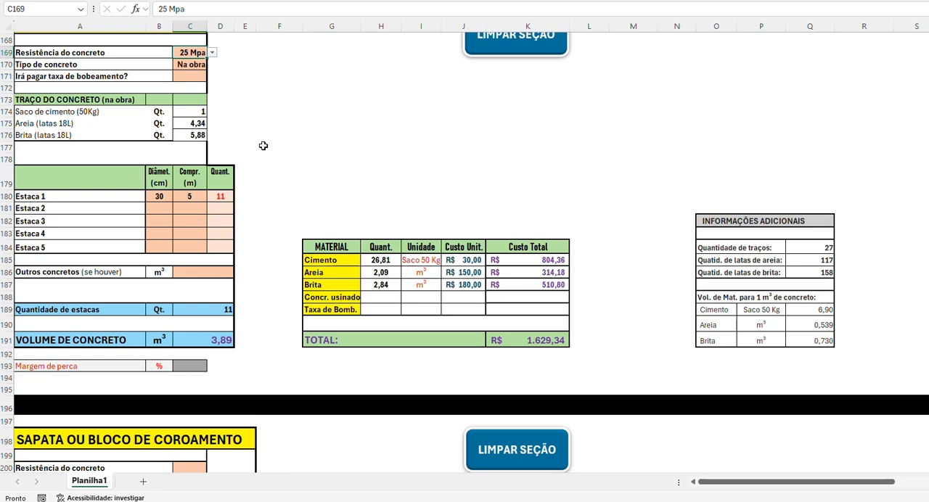
left_click(193, 368)
type("10")
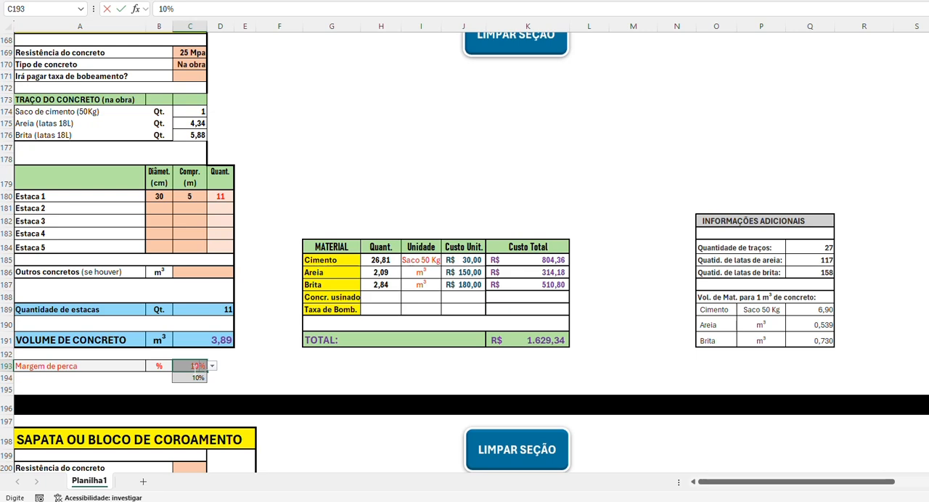
type("0")
key("Return")
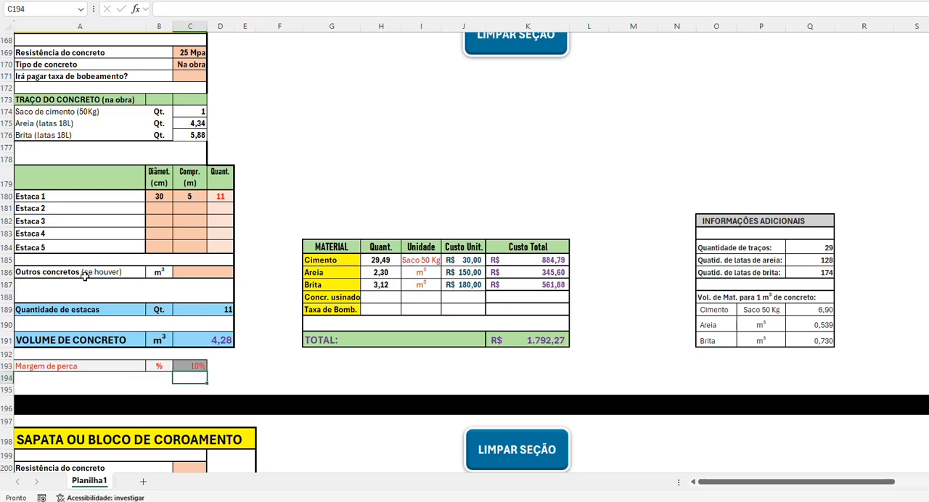
Step: Try 2 m³ as Outros concretos in the ESTACAS section and clear it again
left_click(187, 272)
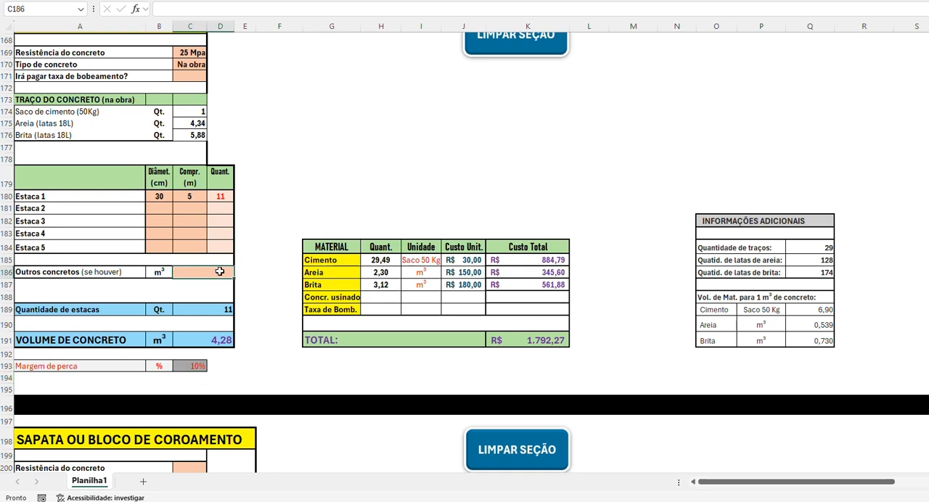
type("2")
key("Return")
left_click(220, 271)
left_click_drag(726, 482, 597, 500)
Step: Set Resistência do concreto to 25 Mpa and Tipo de concreto to Na obra in the SAPATA OU BLOCO DE COROAMENTO section
scroll(281, 279, "down", 6)
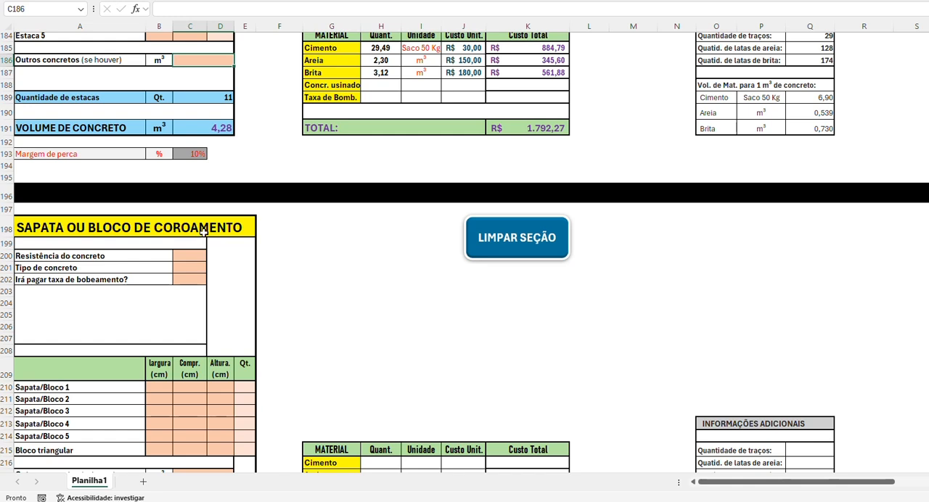
scroll(202, 243, "down", 1)
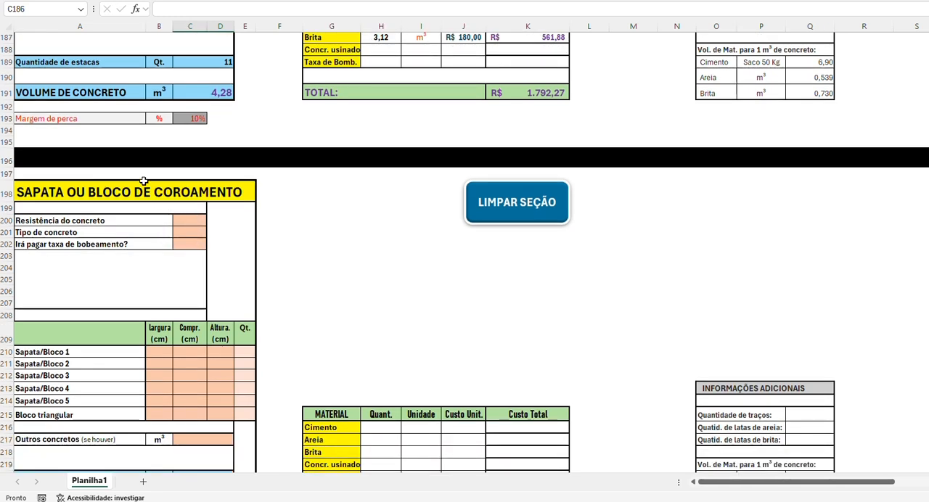
left_click(199, 222)
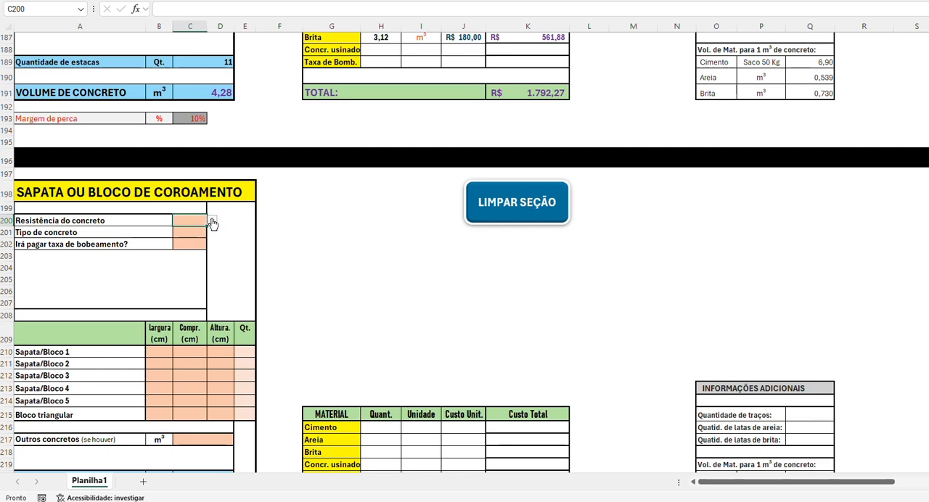
left_click(212, 220)
left_click(194, 243)
left_click(196, 233)
left_click(211, 234)
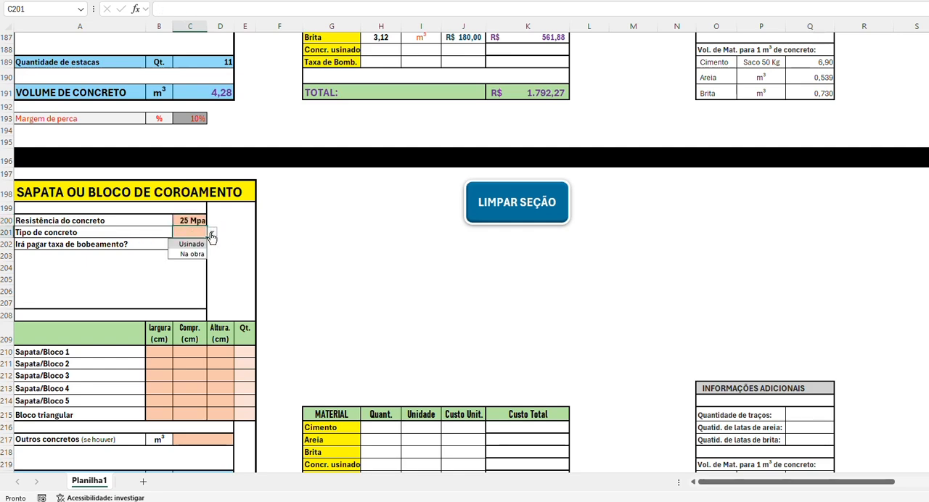
left_click(191, 254)
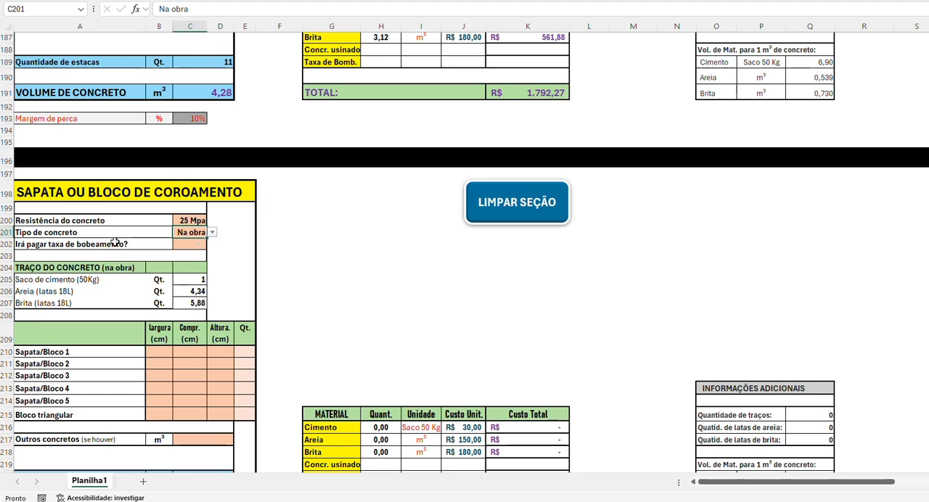
Step: Check the block dimensions on the house plan and fill in Sapata/Bloco 1 with 60 x 60 x 30 cm and quantity 11
scroll(131, 236, "down", 3)
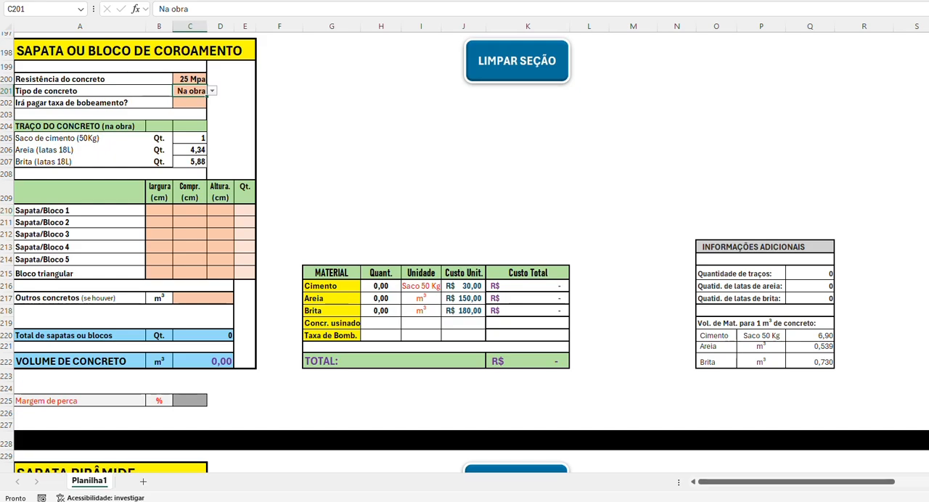
mouse_move(540, 501)
left_click(591, 469)
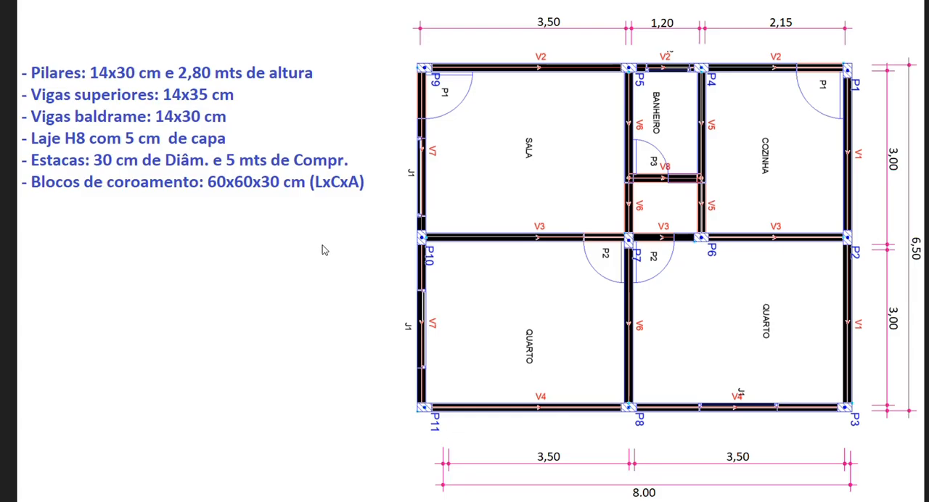
key("alt+Tab")
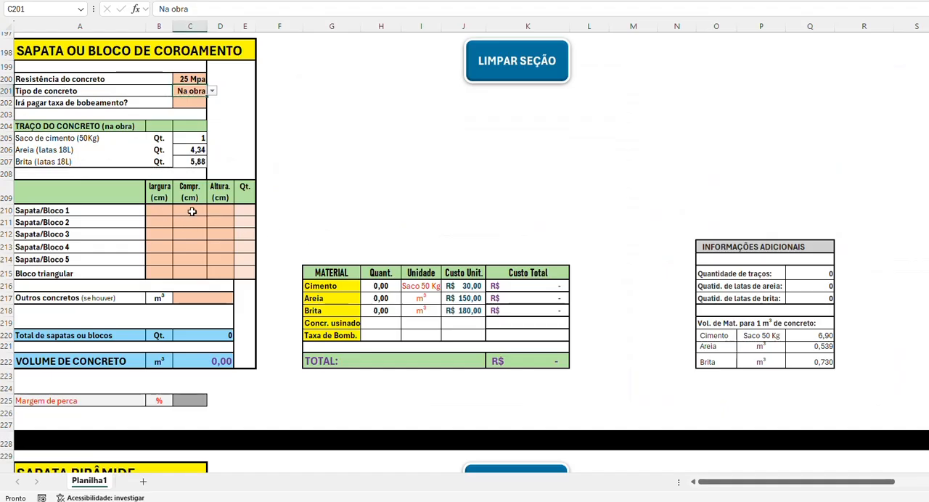
left_click(153, 211)
type("50")
key("Tab")
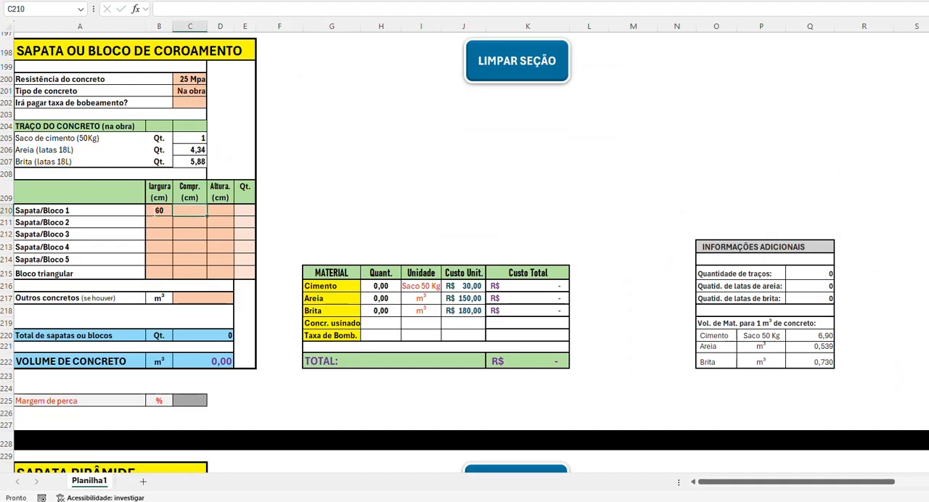
type("60")
key("Tab")
type("30")
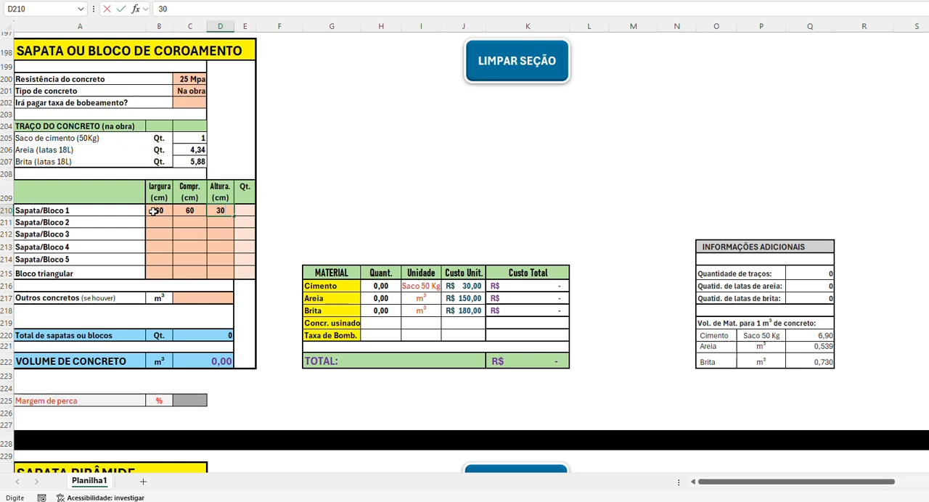
key("Tab")
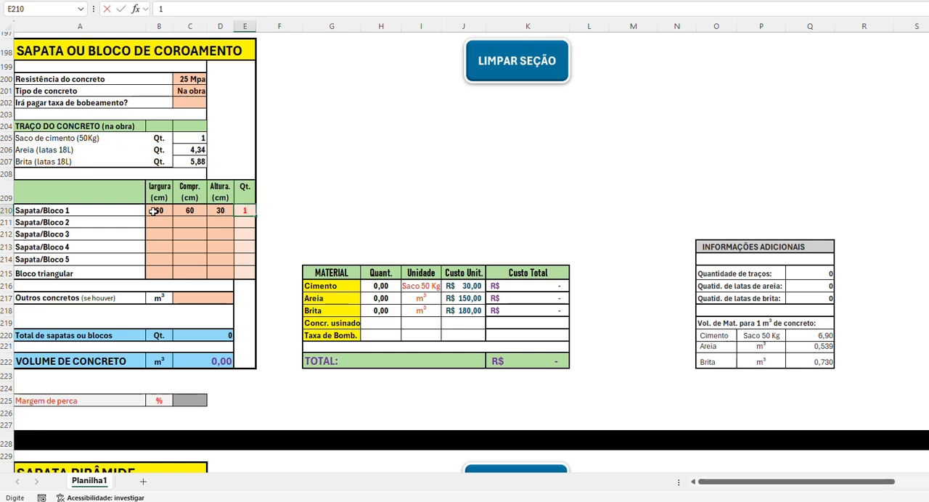
key("Return")
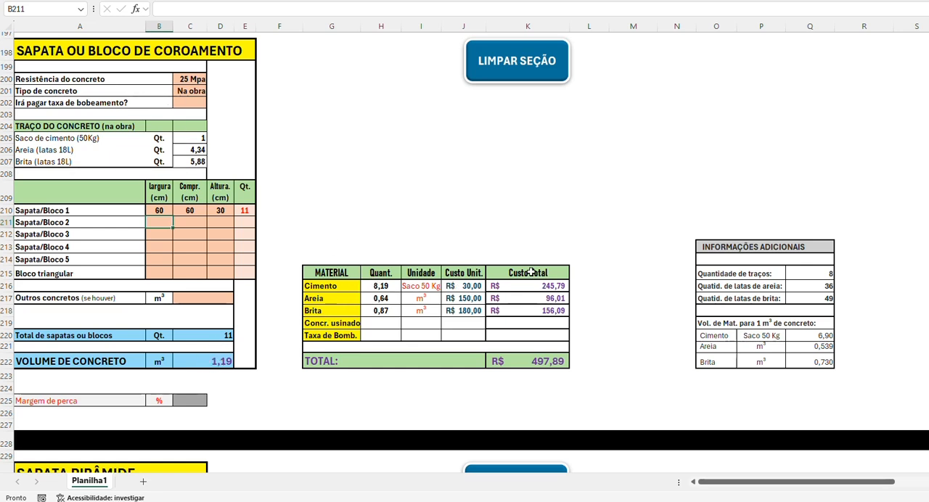
Step: Check the block's dimension diagram and set Margem de perca in the SAPATA OU BLOCO DE COROAMENTO section to 10%
left_click_drag(710, 484, 858, 484)
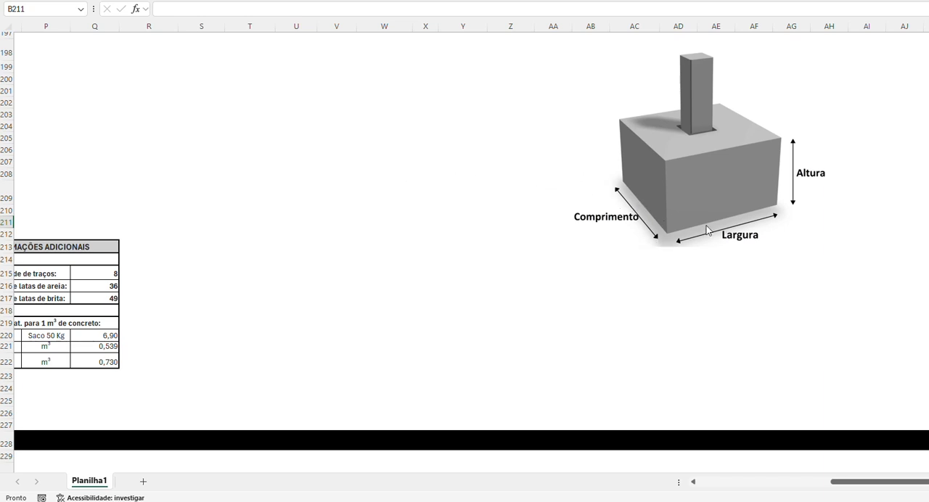
left_click_drag(906, 481, 675, 489)
scroll(247, 243, "down", 2)
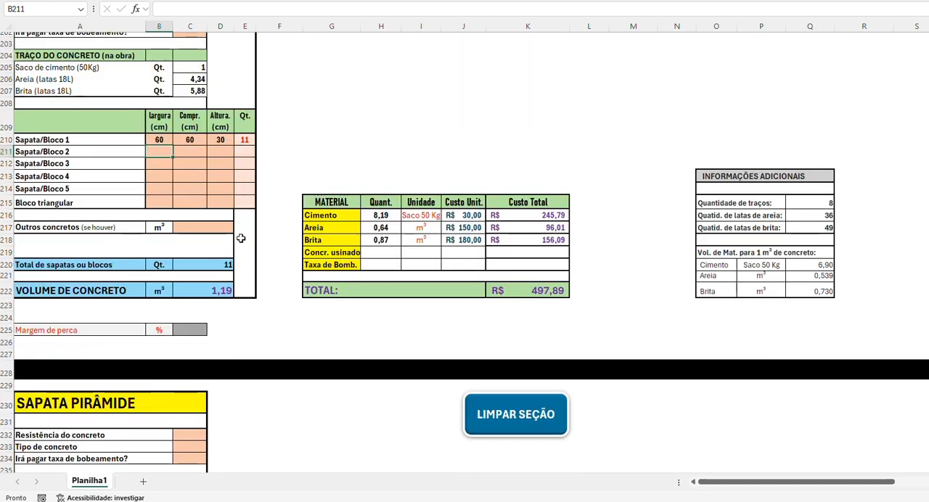
left_click(187, 328)
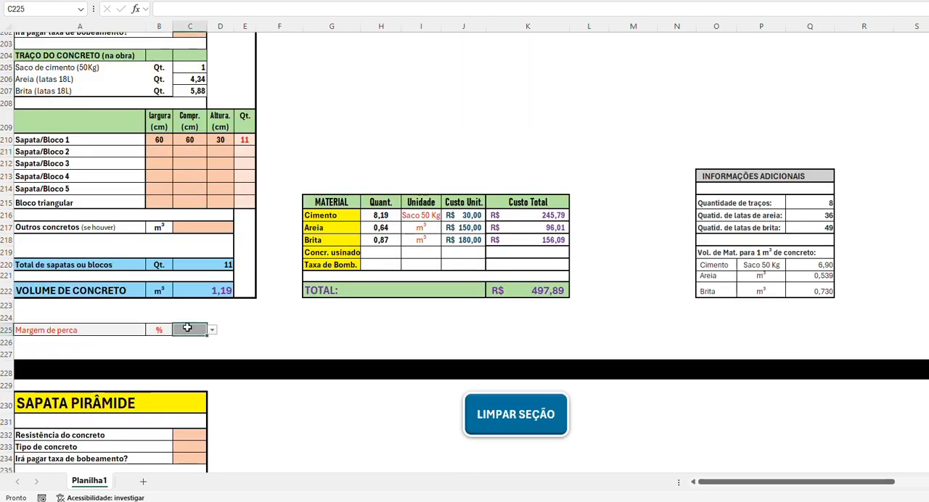
type("10")
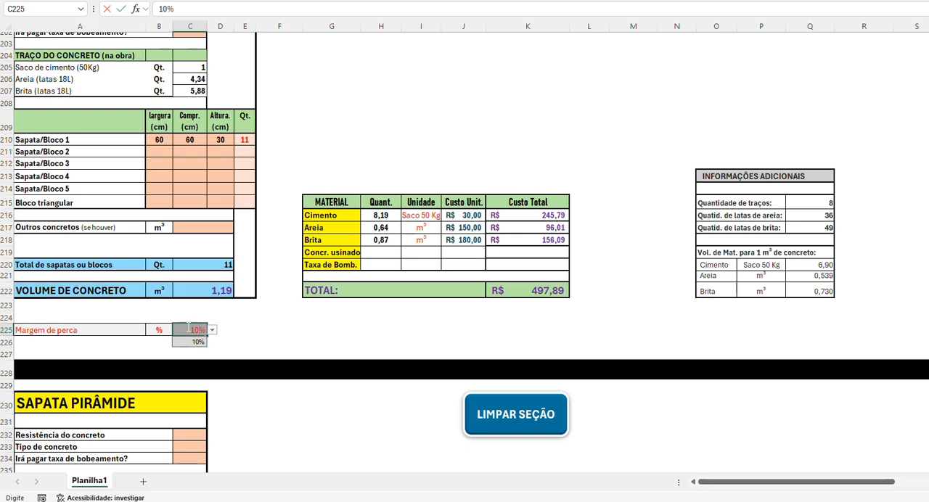
key("Return")
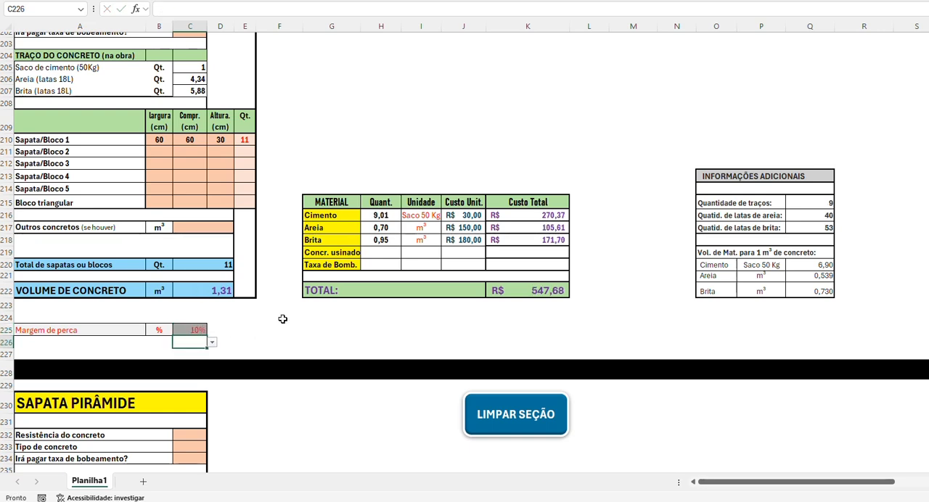
Step: Examine the SAPATA PIRÂMIDE section with its dimension diagram and the input fields of the PILAR DA SAPATA section
scroll(282, 319, "down", 6)
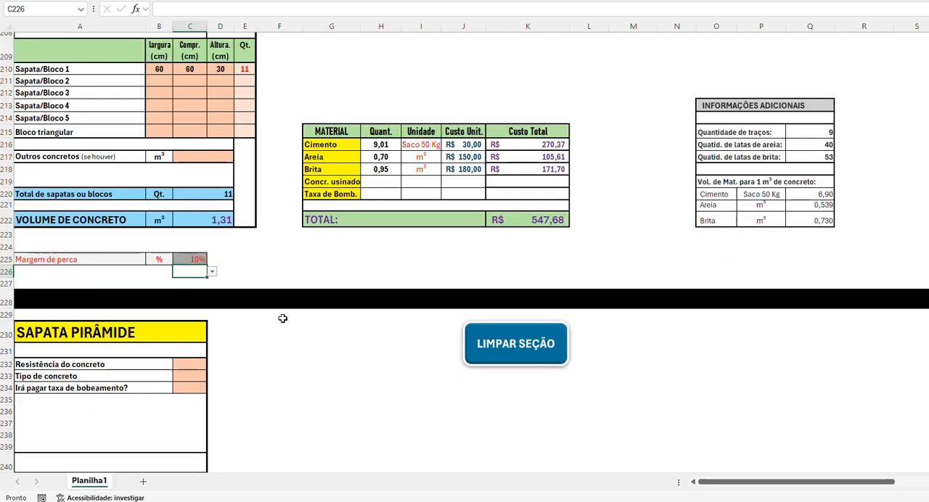
scroll(282, 319, "down", 2)
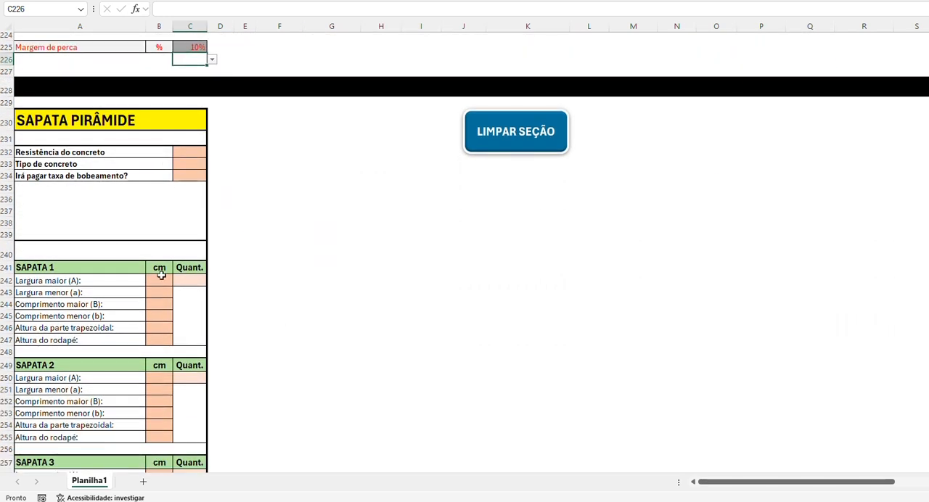
scroll(229, 302, "down", 1)
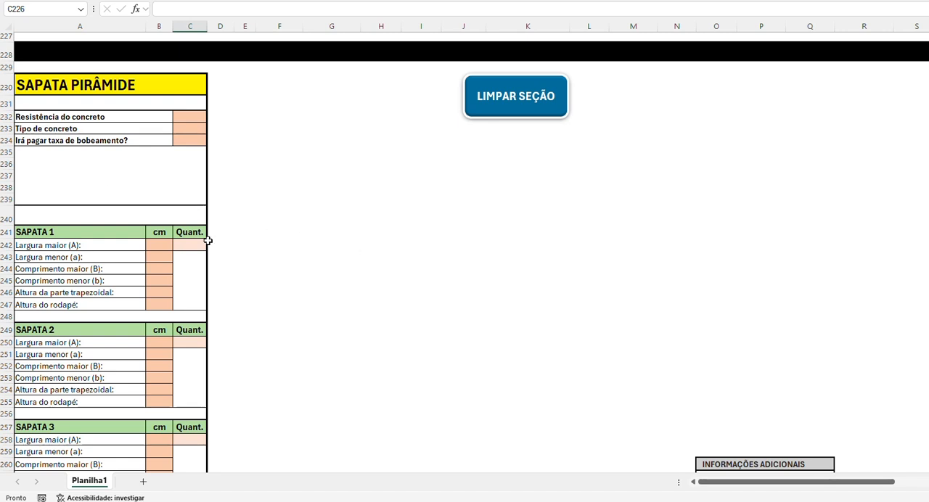
left_click_drag(752, 483, 901, 483)
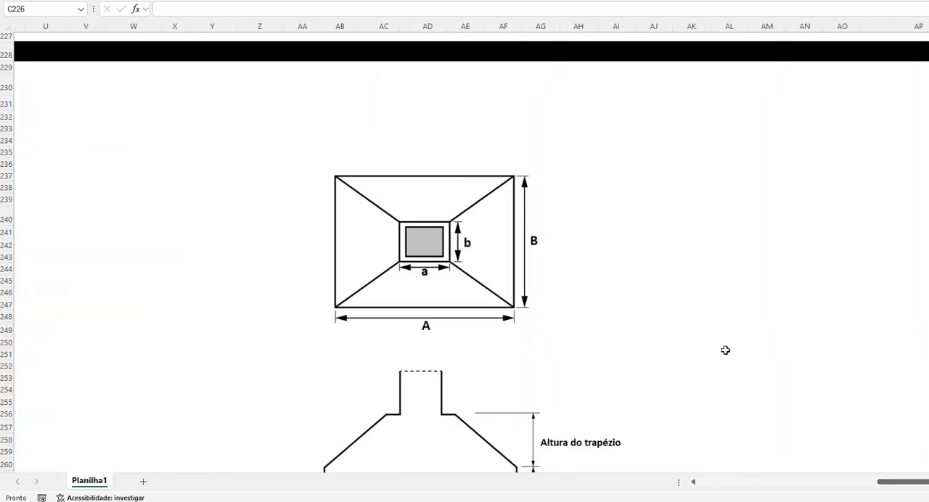
scroll(725, 350, "down", 2)
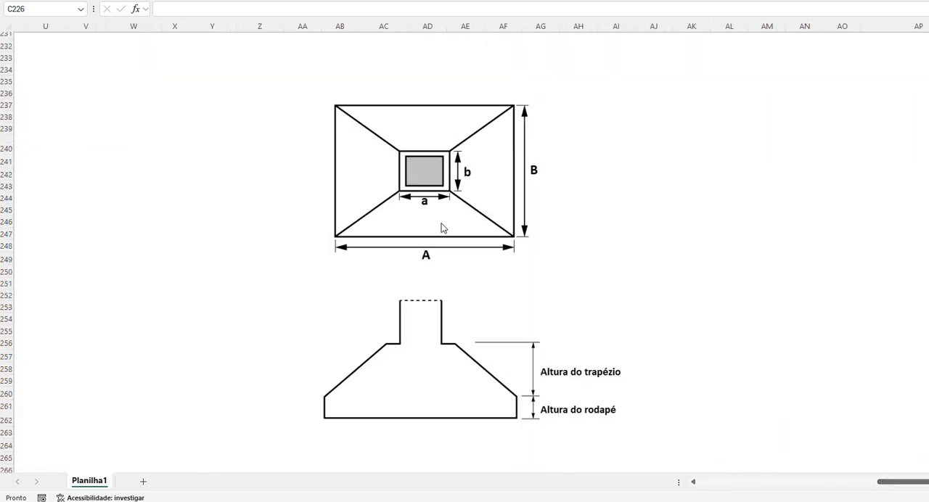
left_click(765, 483)
left_click_drag(746, 483, 715, 483)
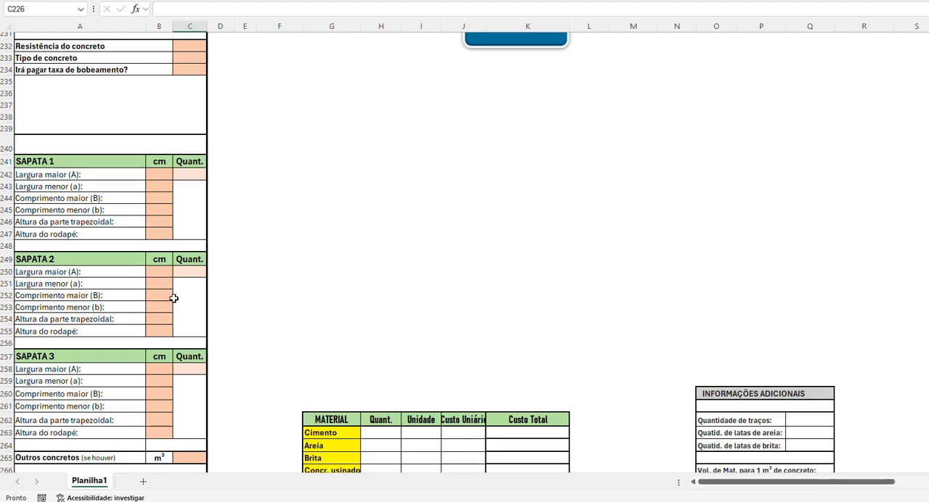
scroll(174, 298, "down", 9)
scroll(395, 300, "down", 1)
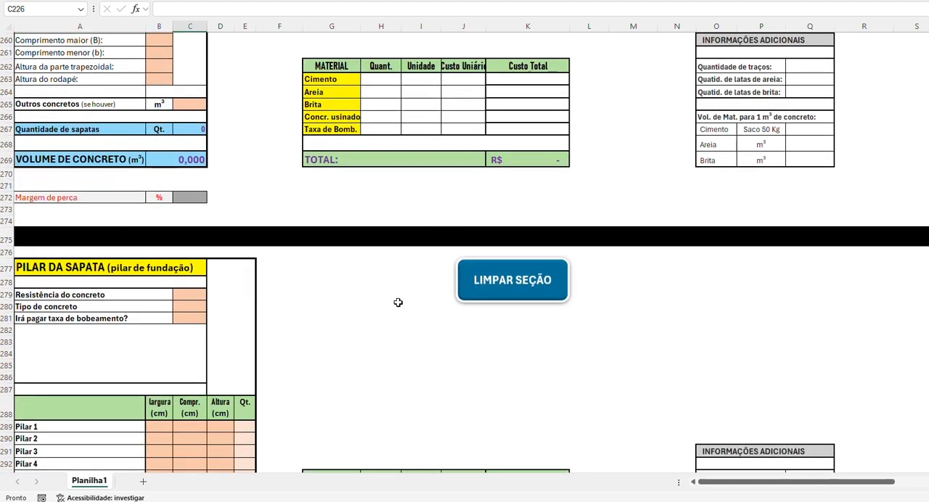
scroll(355, 307, "down", 3)
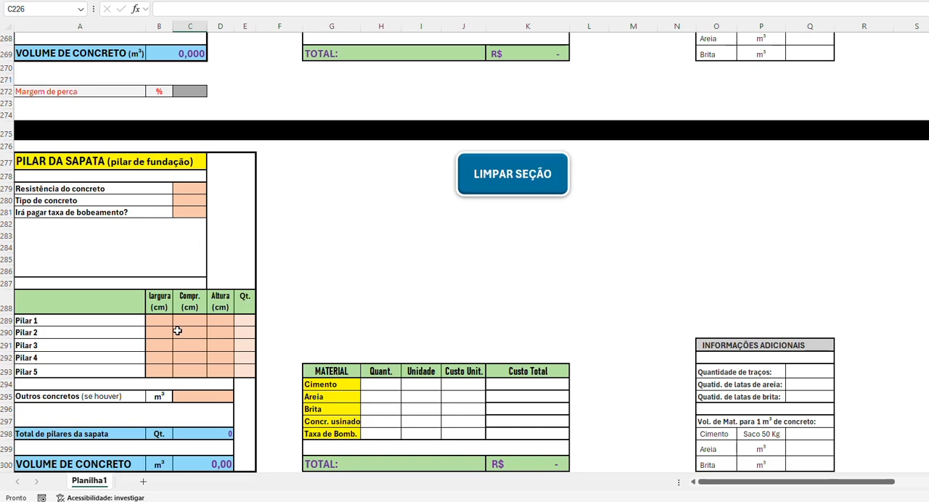
scroll(253, 309, "down", 1)
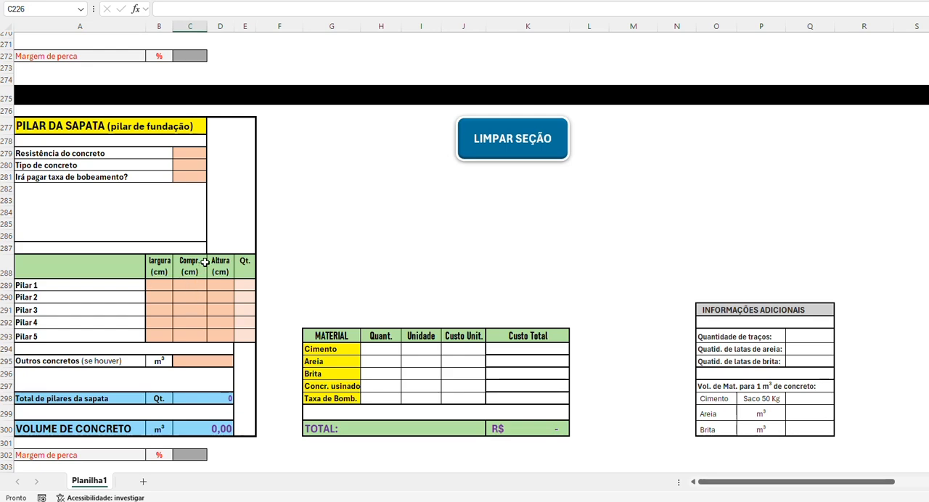
scroll(206, 259, "down", 10)
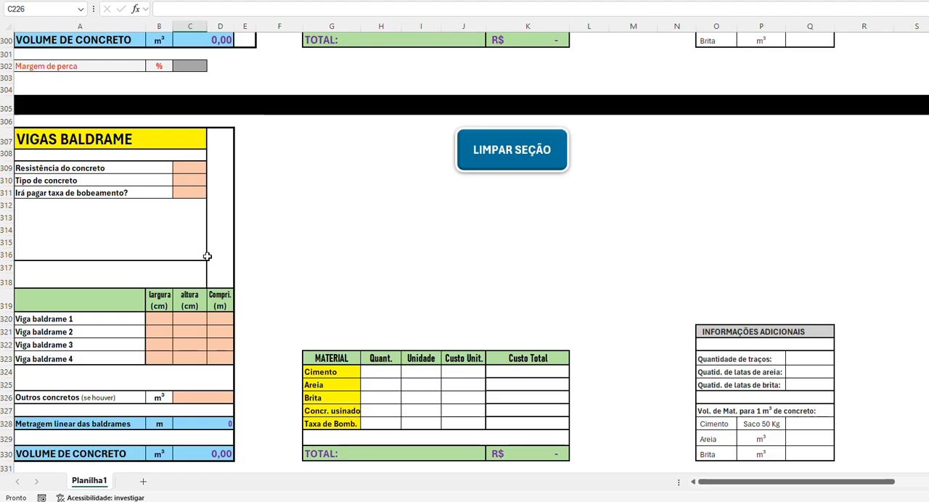
Step: Consult the house plan and fill in Viga baldrame 1 with 14 cm largura, 30 cm altura and 48 m length
scroll(207, 256, "down", 1)
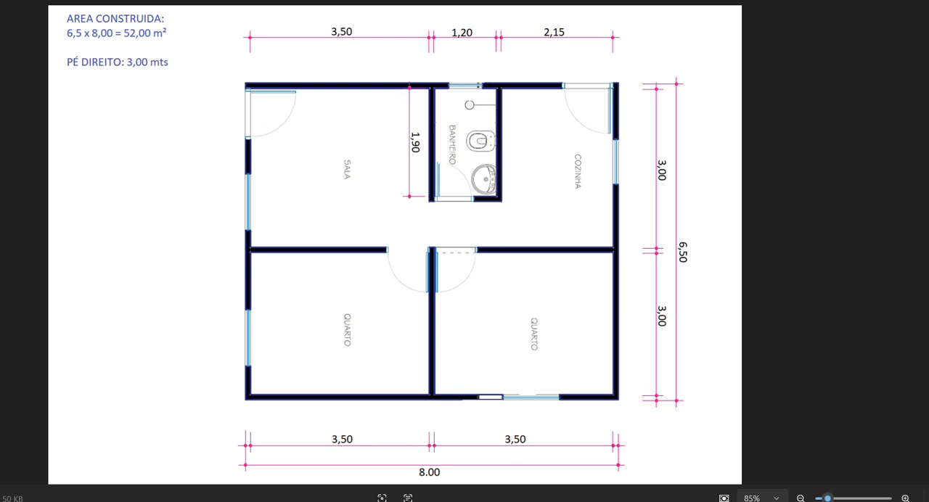
mouse_move(539, 500)
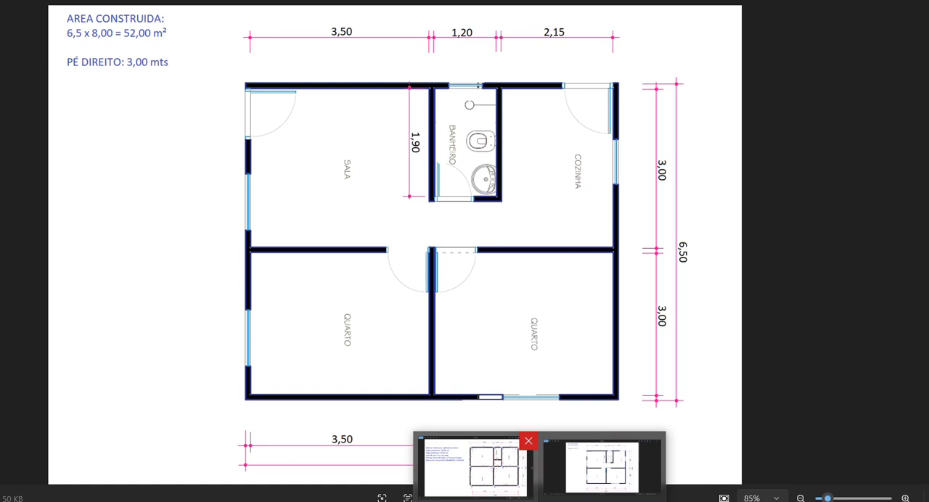
left_click(475, 468)
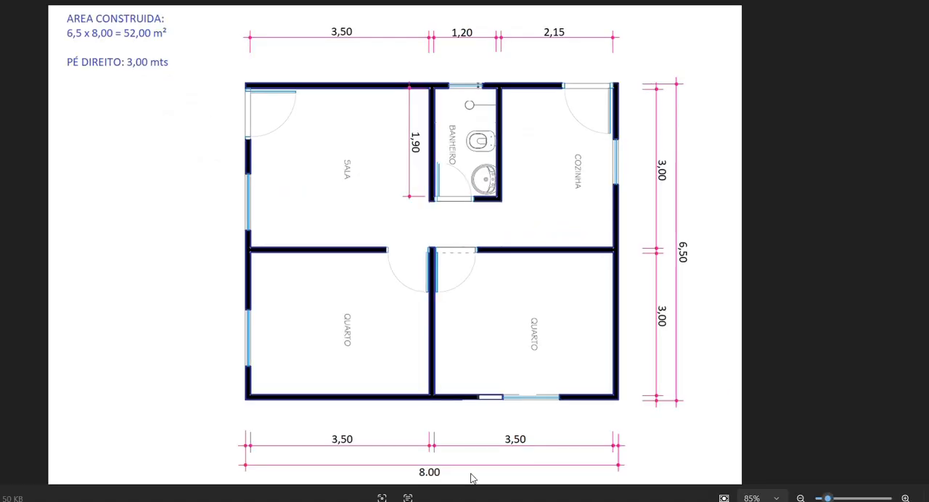
mouse_move(398, 500)
left_click(398, 471)
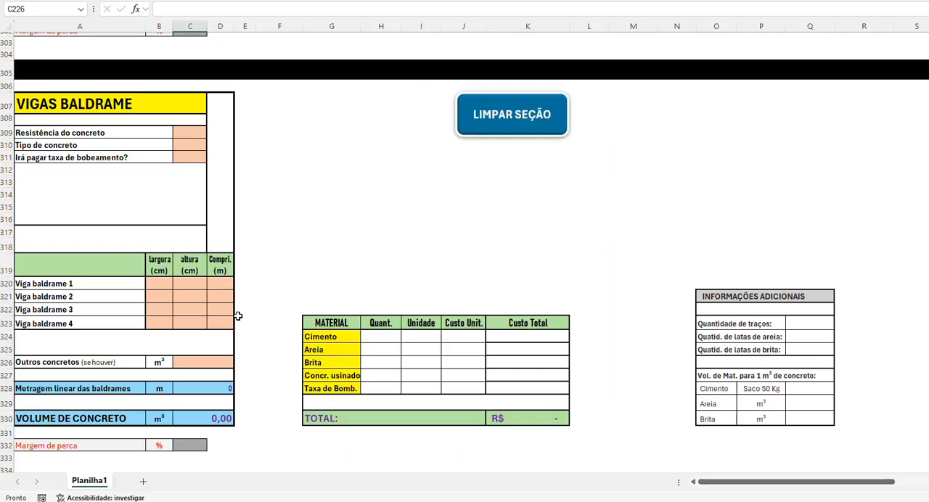
left_click(150, 282)
type("14")
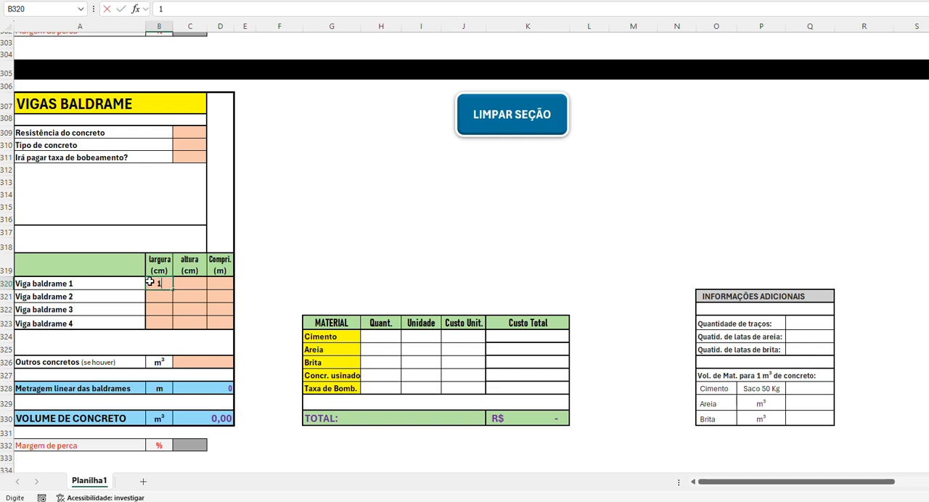
key("Tab")
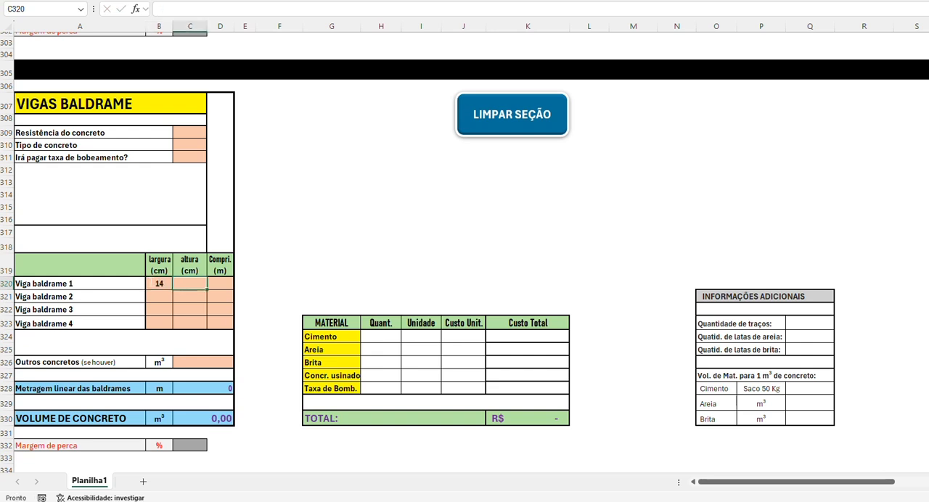
type("30")
key("Tab")
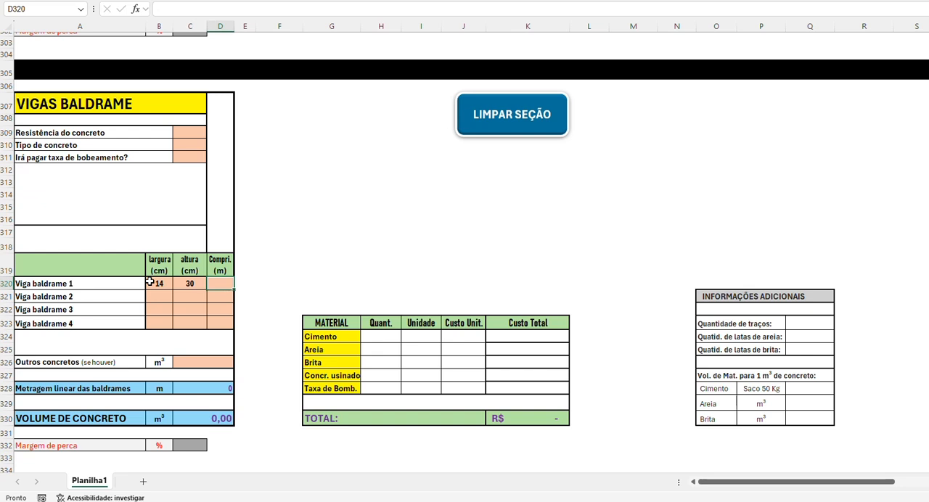
type("48")
key("Return")
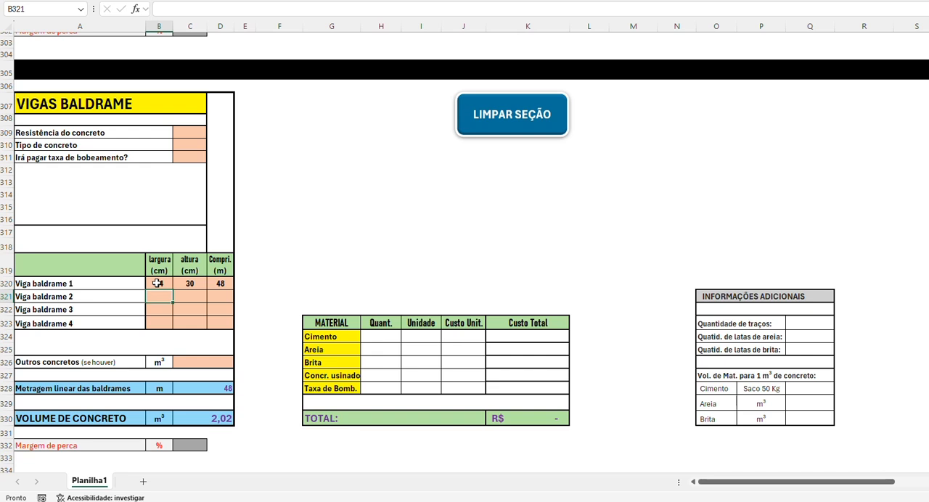
Step: Set the largura of Viga baldrame 1 to 15 cm
left_click(158, 283)
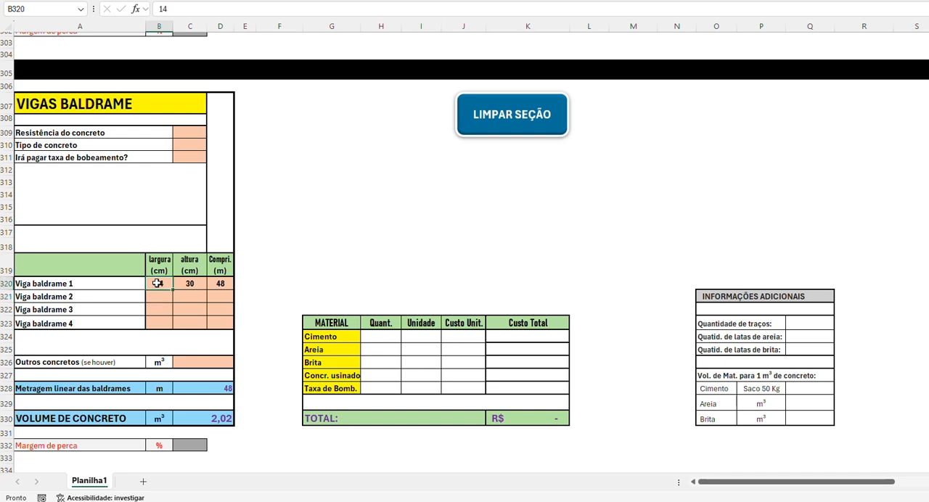
type("15")
key("Return")
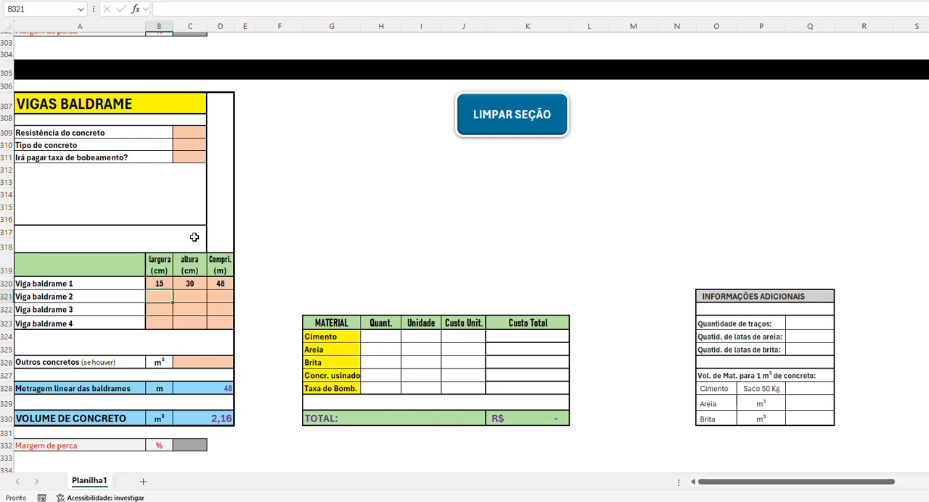
Step: Set Resistência do concreto to 20 Mpa and Tipo de concreto to Na obra in the VIGAS BALDRAME section
left_click(190, 132)
left_click(211, 132)
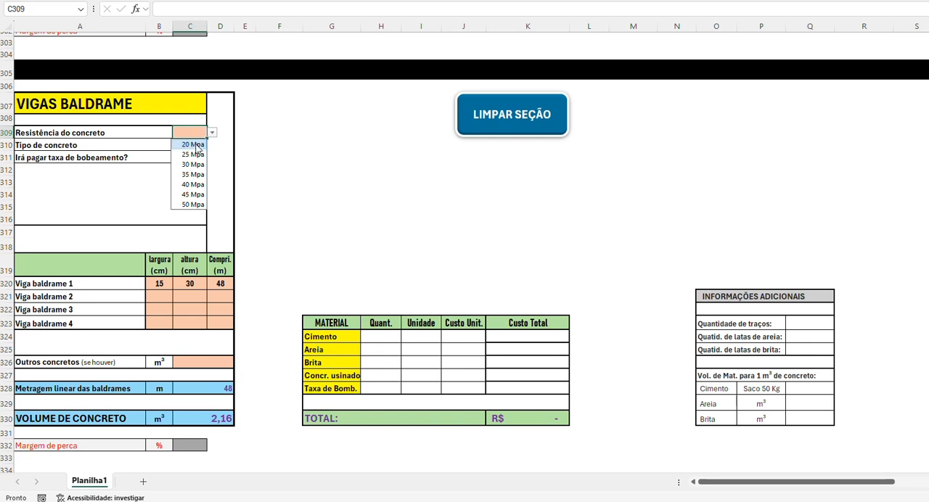
left_click(194, 145)
left_click(200, 145)
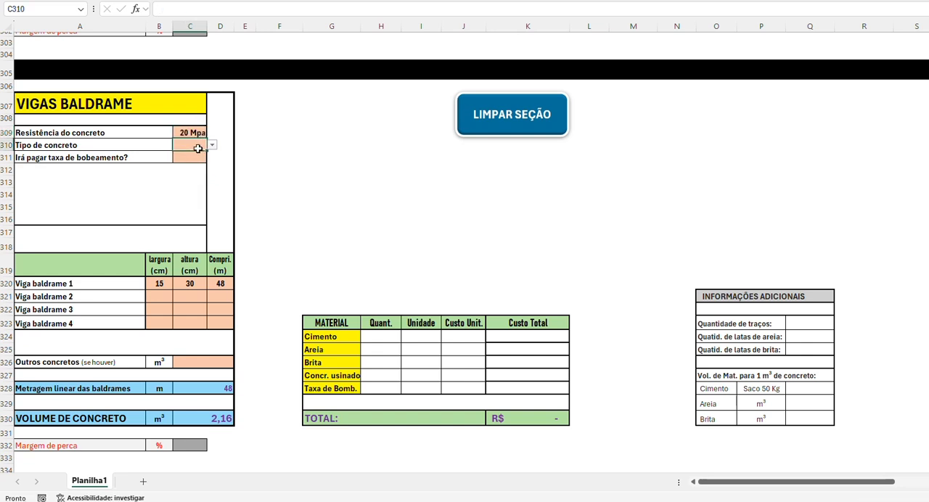
left_click(212, 147)
left_click(193, 166)
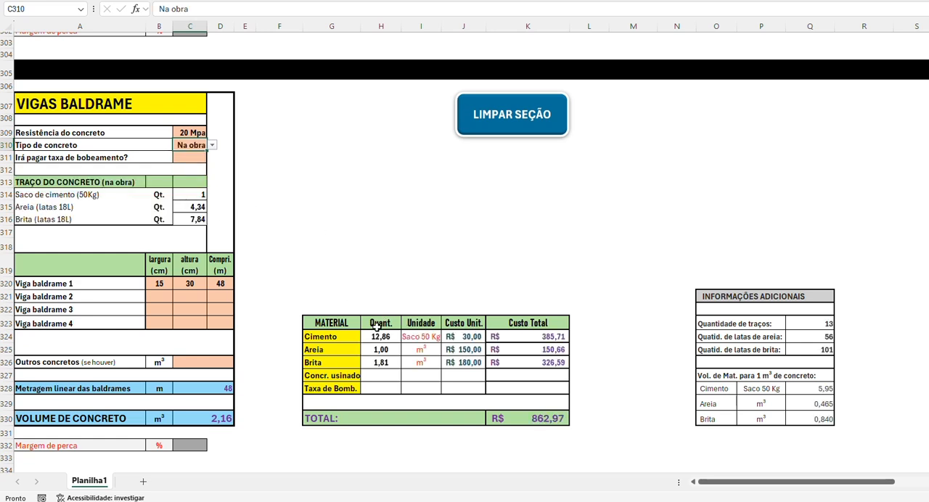
Step: Enter 1 m³ as Outros concretos in the VIGAS BALDRAME section
left_click(208, 362)
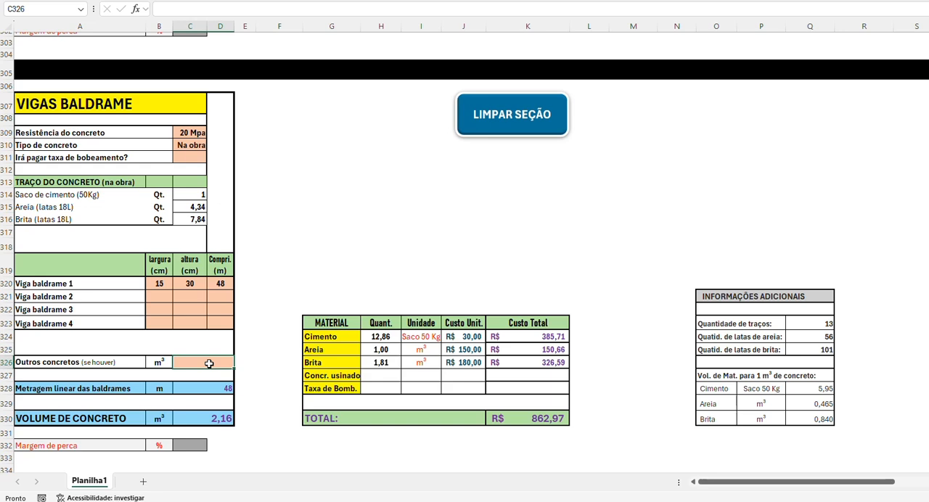
type("1")
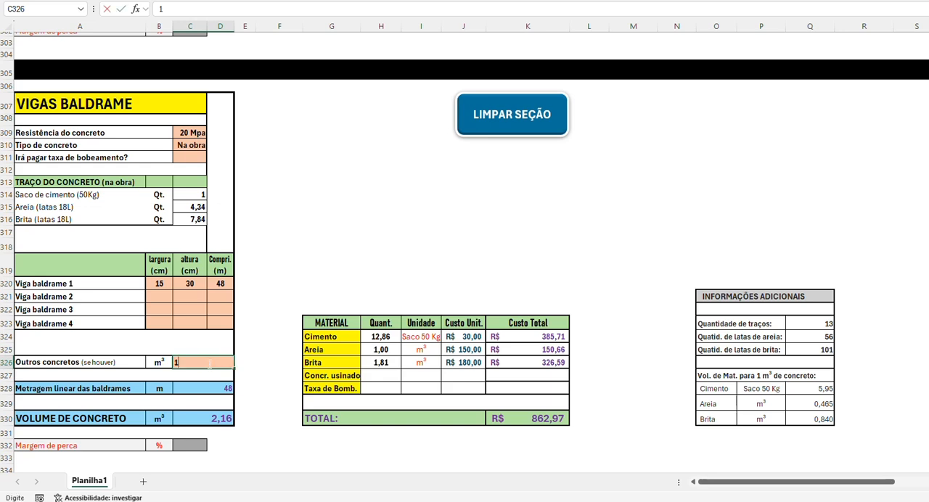
key("Return")
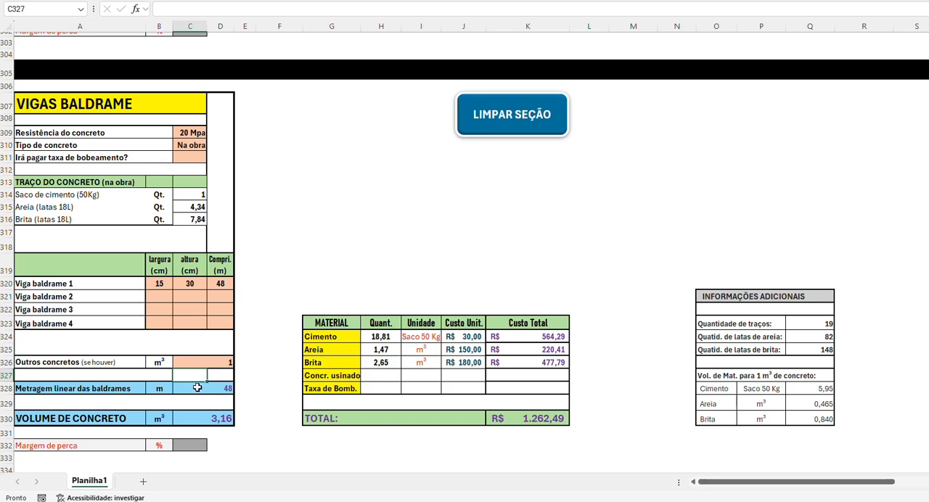
left_click(214, 361)
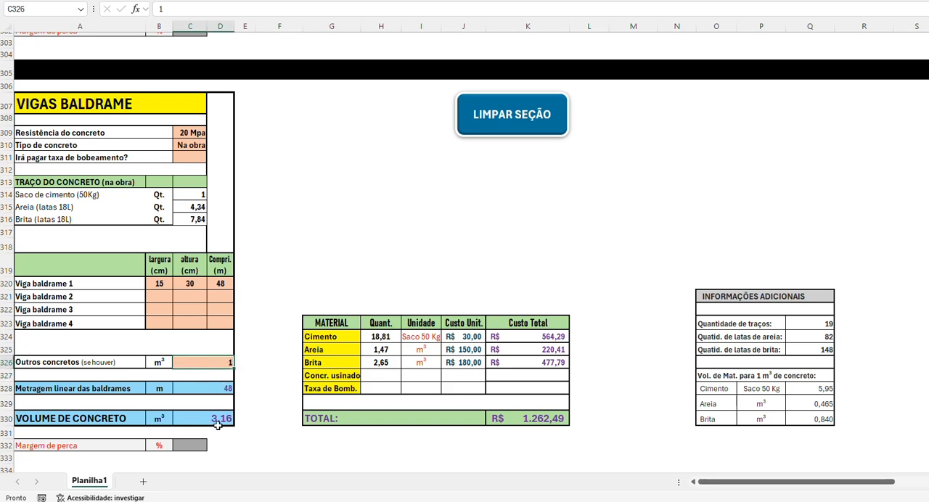
Step: Fill in Viga baldrame 2 with 20 cm largura, 30 cm altura and 10 m length
left_click(162, 296)
type("20")
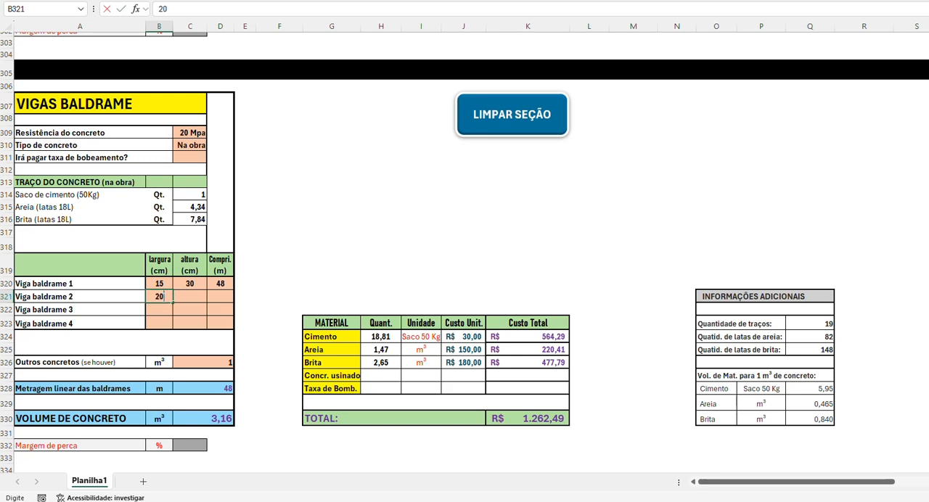
key("Tab")
type("30")
key("Tab")
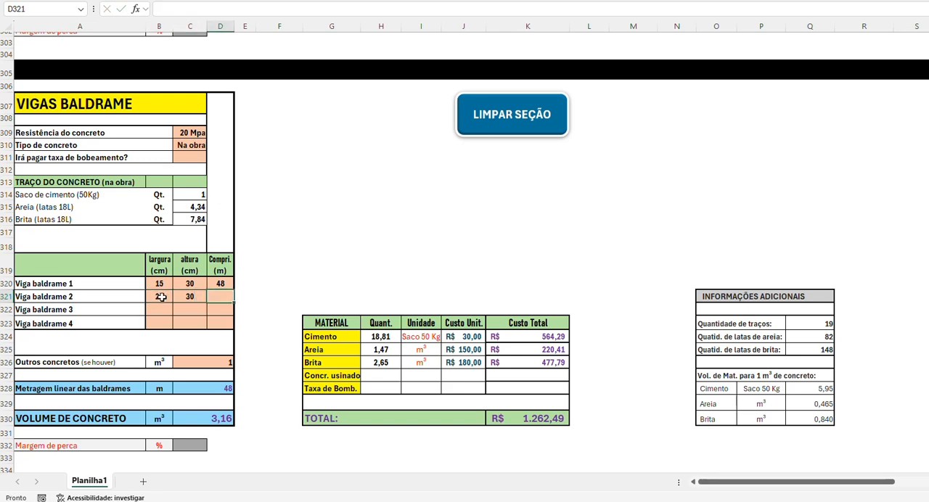
type("10")
key("Return")
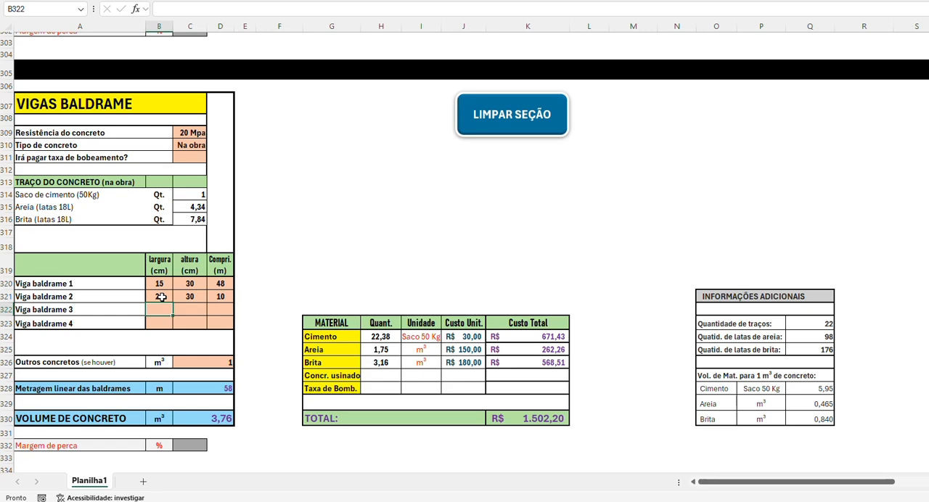
Step: Clear the Viga baldrame 2 dimensions and set the VIGAS BALDRAME Margem de perca to 8%
left_click_drag(152, 298, 209, 299)
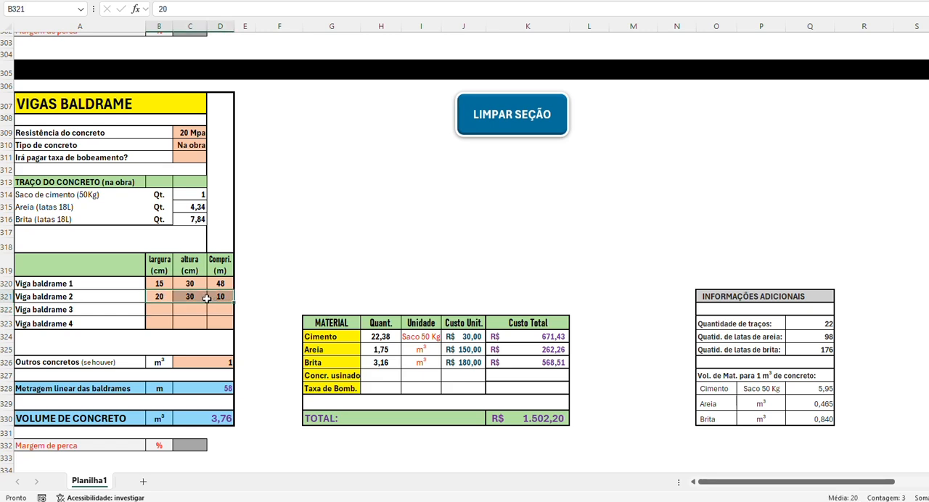
key("Delete")
scroll(239, 319, "down", 3)
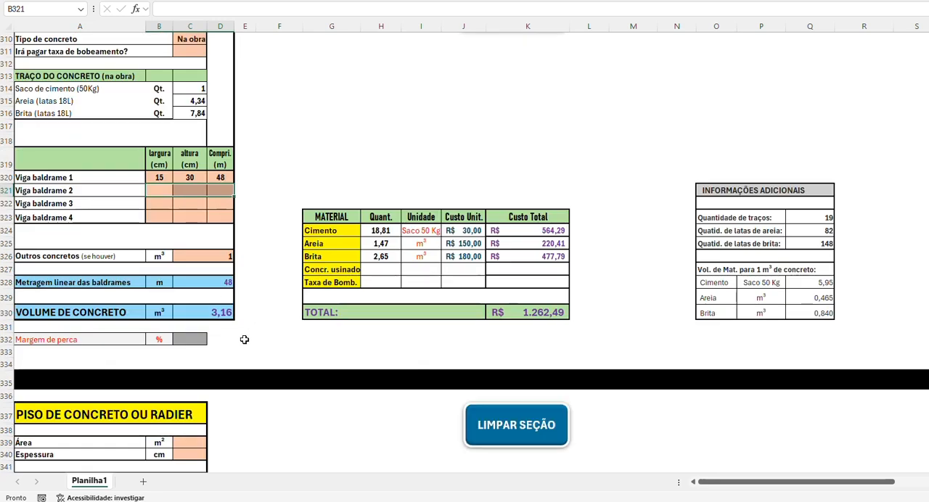
left_click(190, 340)
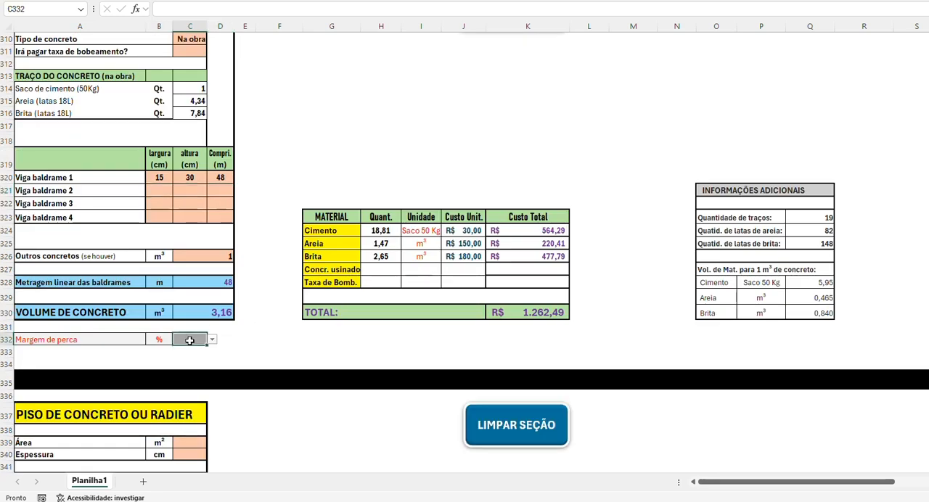
type("8")
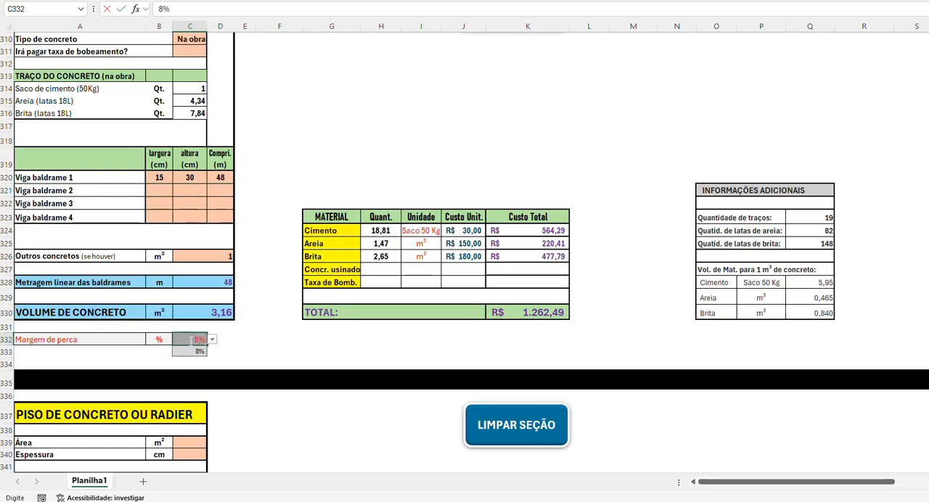
key("Return")
Step: Check the built area on the floor plan image and enter 52 m² Área and 7 cm Espessura in PISO DE CONCRETO OU RADIER
scroll(217, 312, "down", 4)
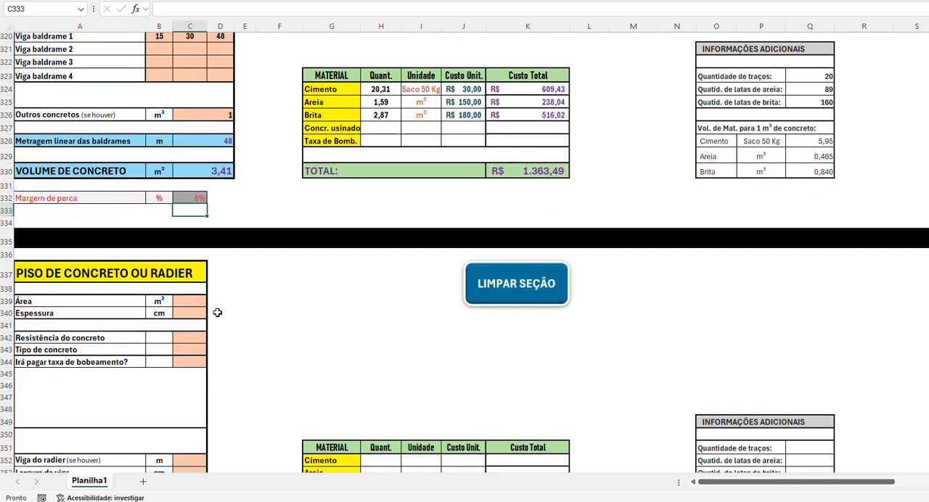
scroll(182, 288, "down", 3)
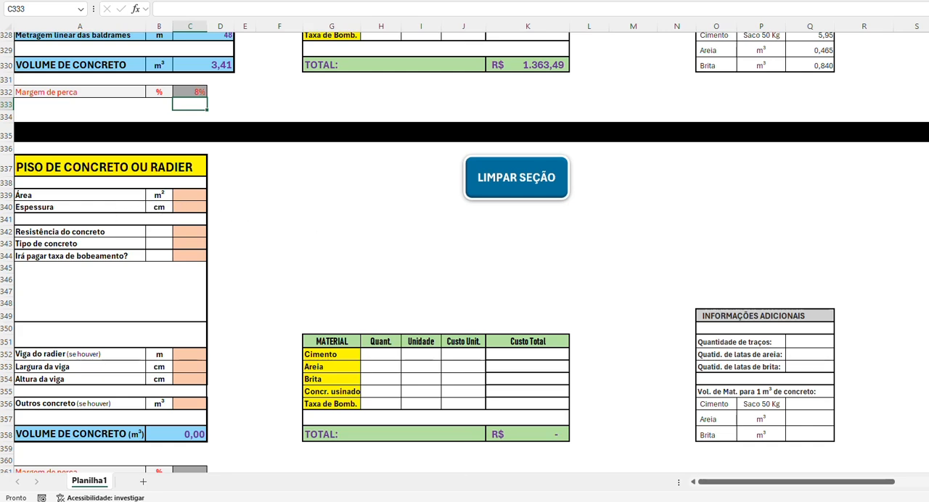
mouse_move(540, 500)
left_click(473, 468)
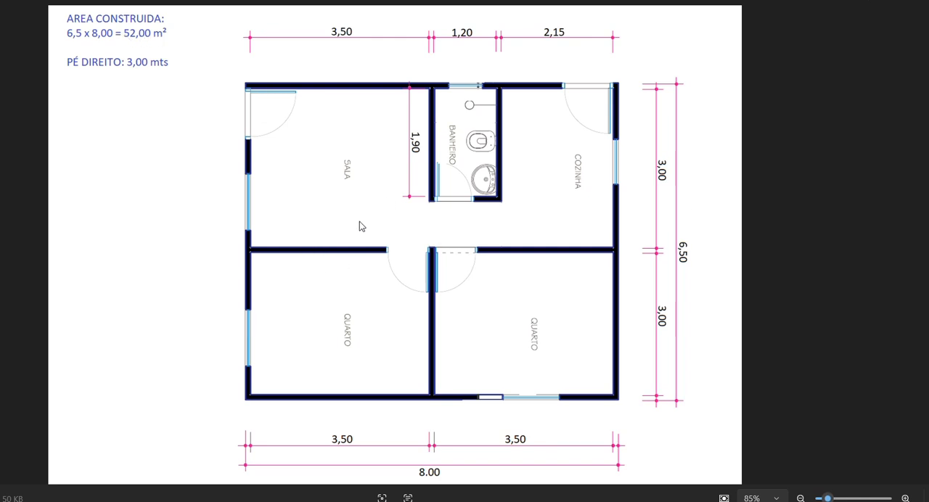
key("alt+Tab")
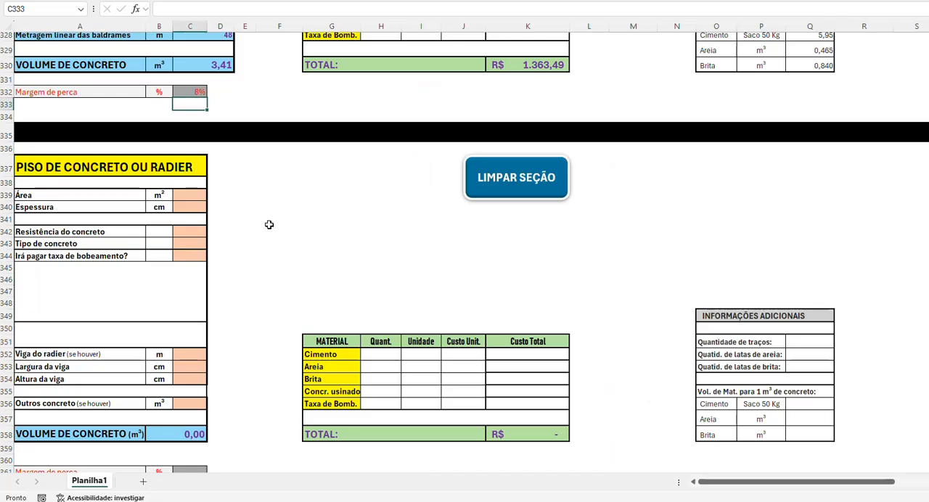
left_click(188, 196)
type("52")
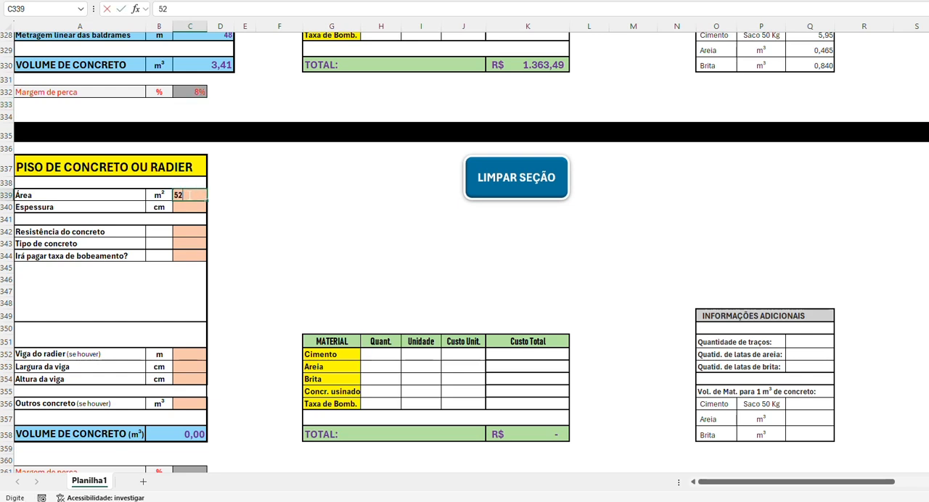
key("Return")
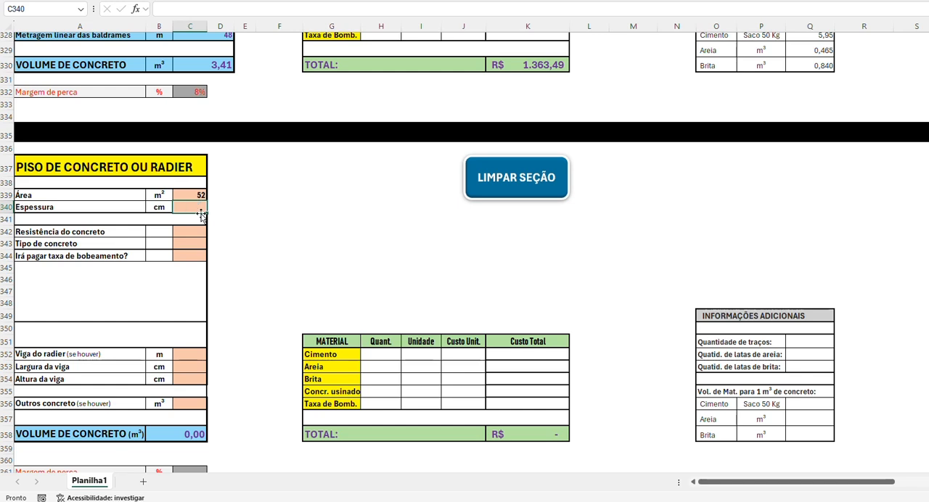
type("7")
key("Return")
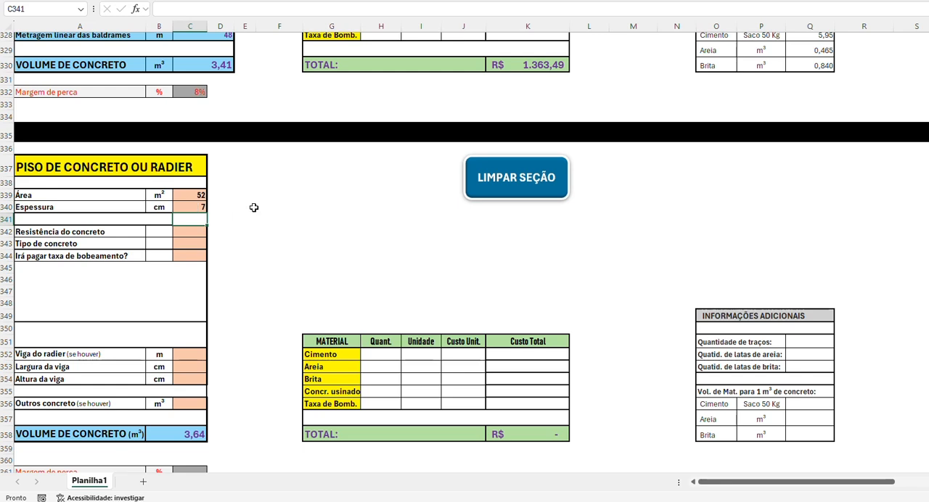
Step: Set Resistência do concreto to 15 Mpa and Tipo de concreto to Na obra in the PISO DE CONCRETO OU RADIER section
left_click(205, 232)
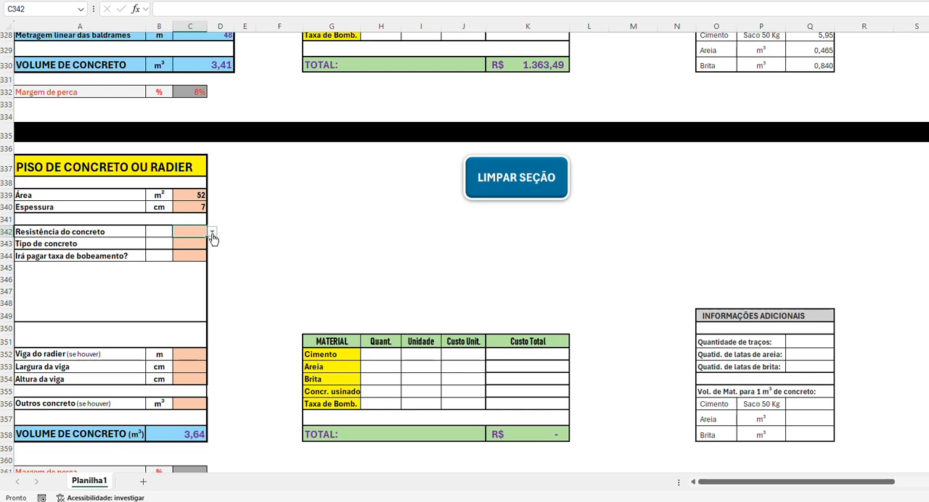
left_click(212, 234)
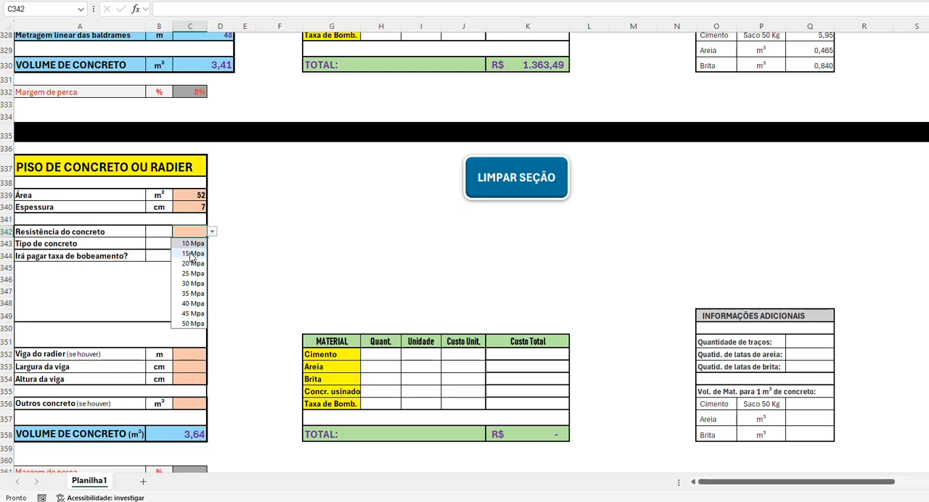
left_click(193, 254)
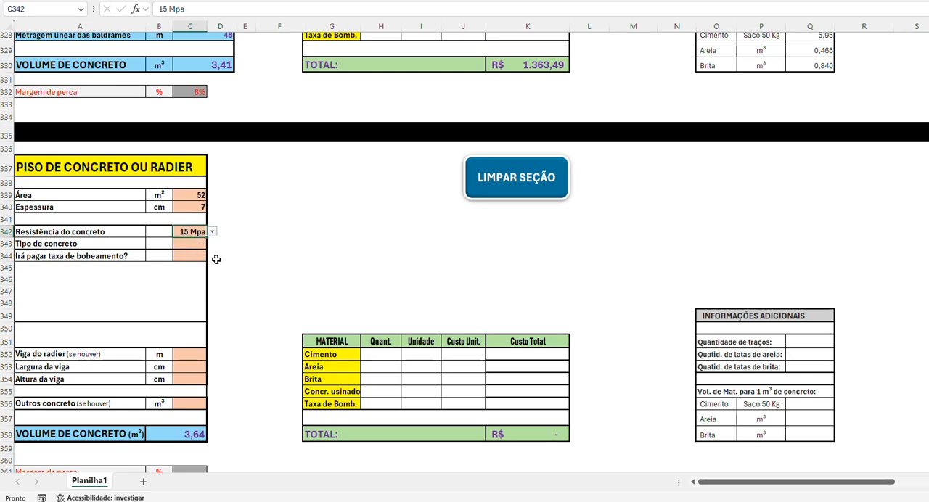
left_click(183, 244)
left_click(212, 246)
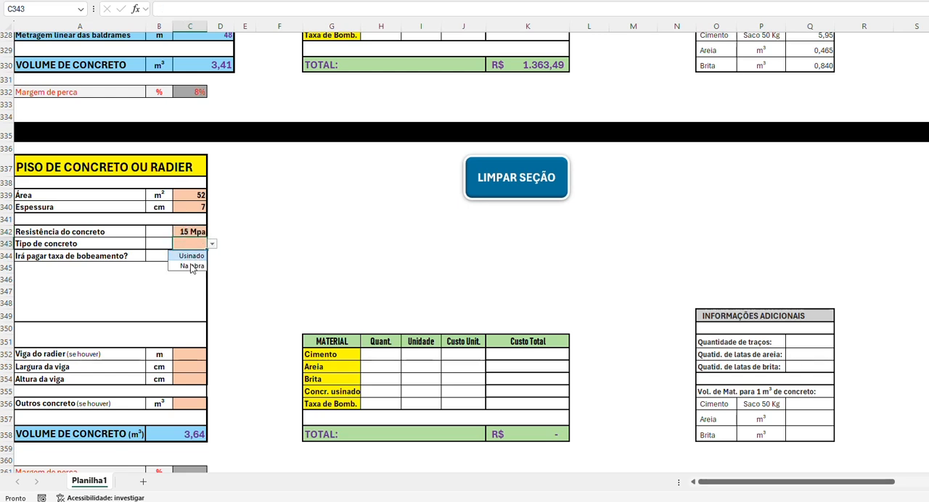
left_click(191, 268)
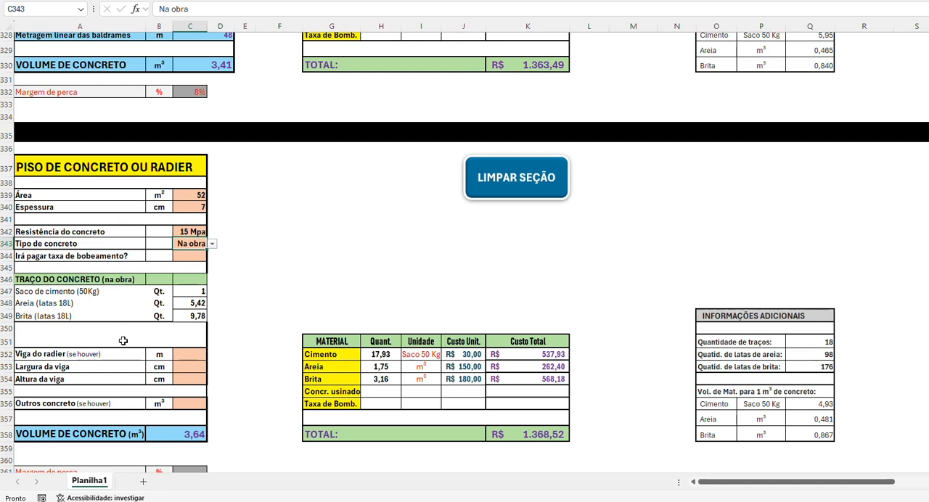
Step: Set the Margem de perca of the PISO DE CONCRETO OU RADIER section to 15%
scroll(124, 335, "down", 2)
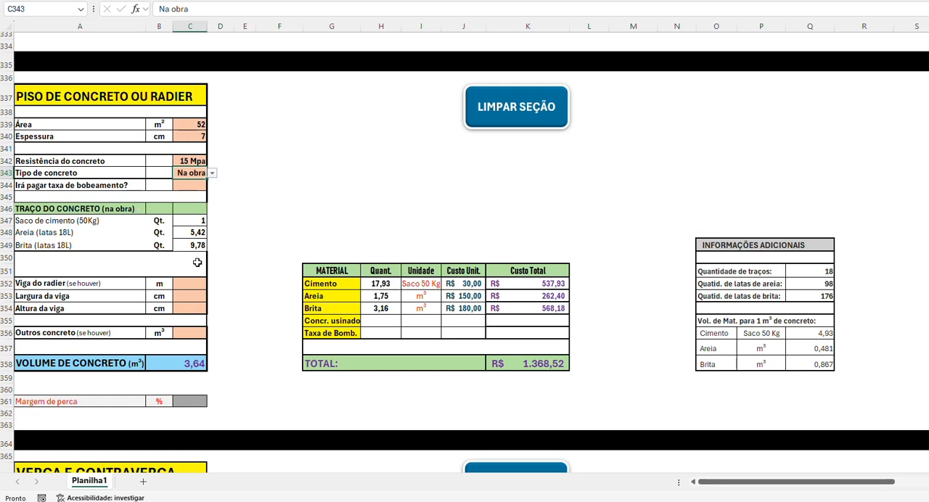
left_click(185, 401)
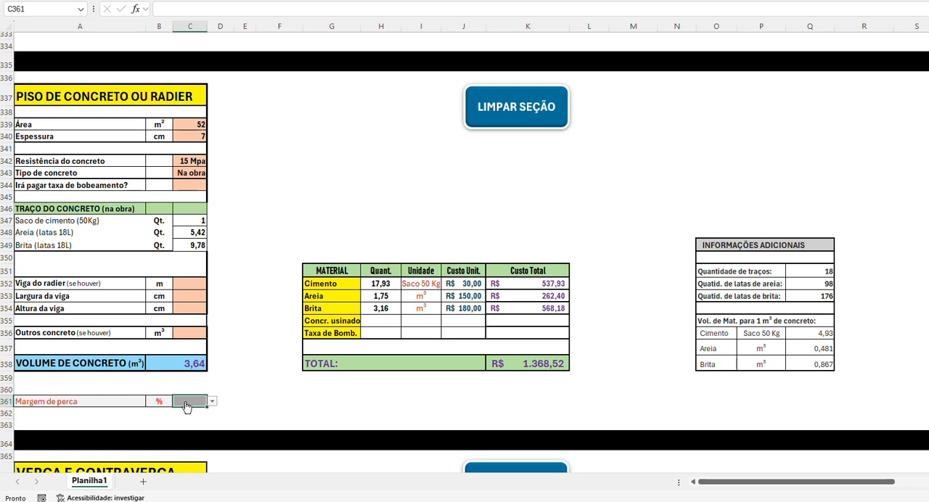
type("15")
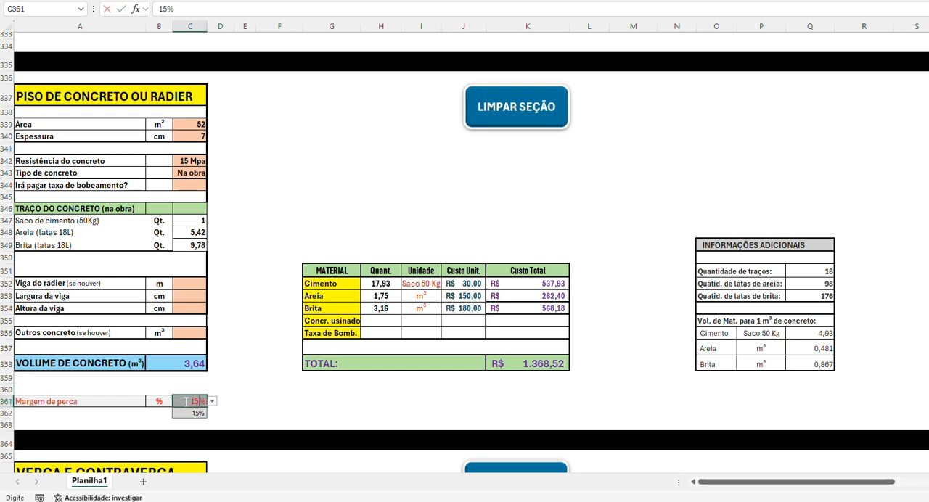
key("Tab")
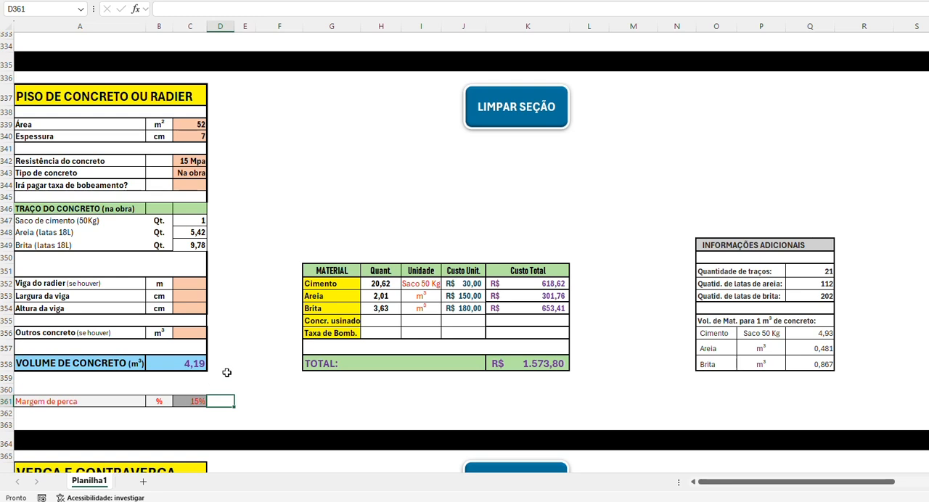
left_click(186, 400)
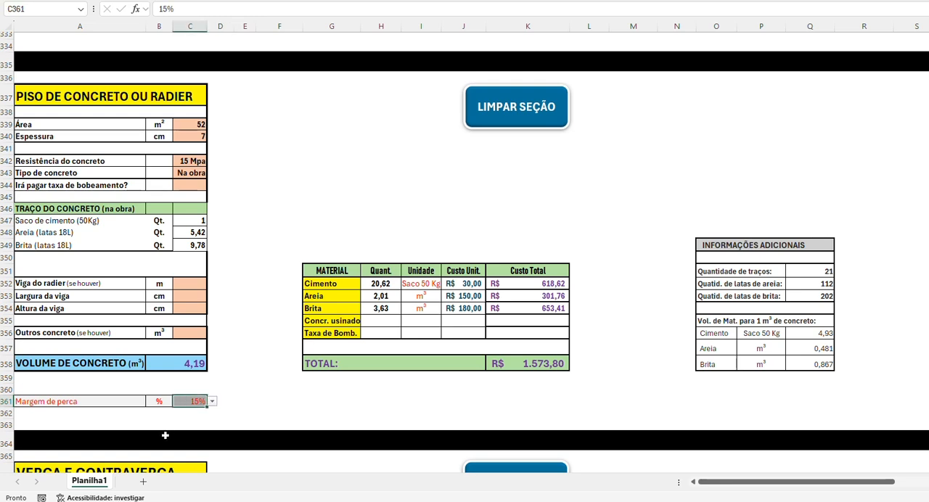
Step: Set Resistência e traço do concreto to 20 Mpa in the VERGA E CONTRAVERGA section
scroll(191, 379, "down", 3)
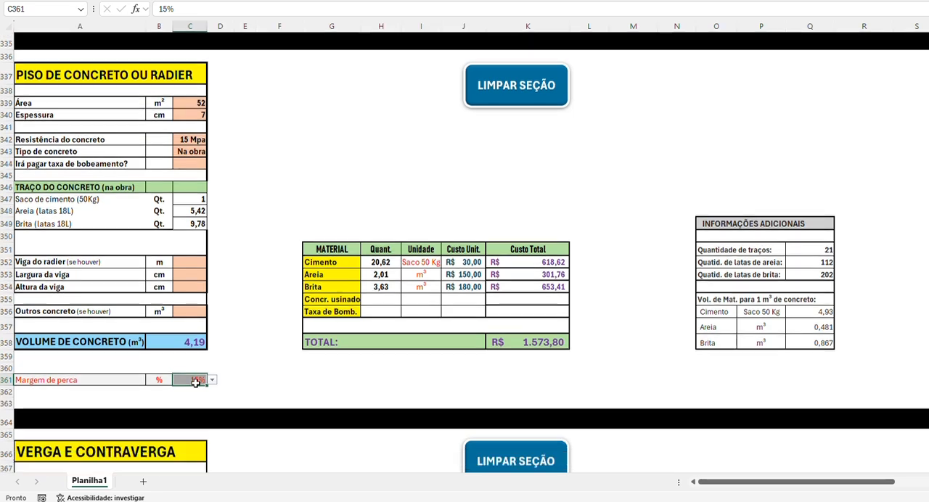
scroll(195, 383, "down", 3)
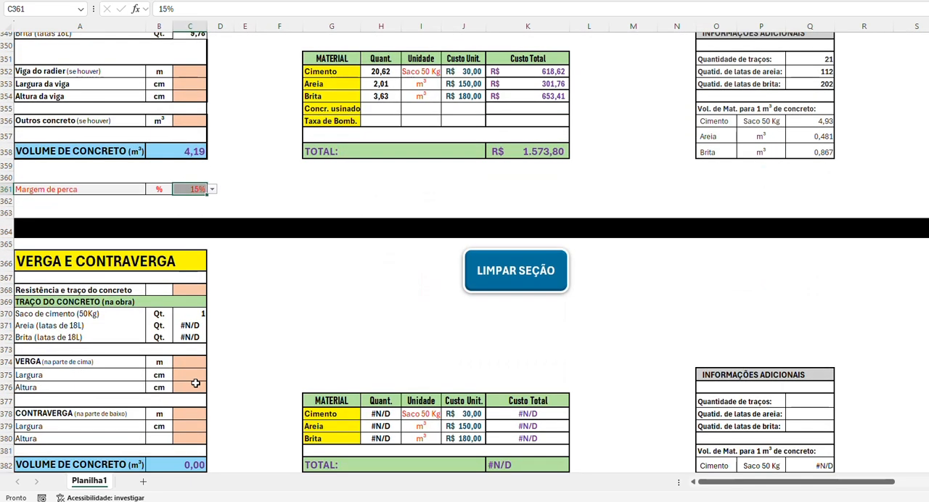
scroll(196, 383, "down", 2)
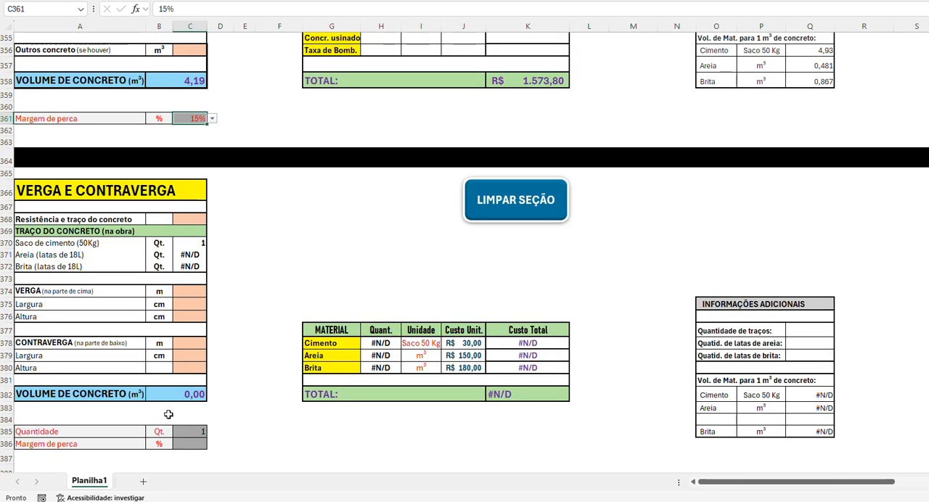
left_click(196, 219)
left_click(211, 219)
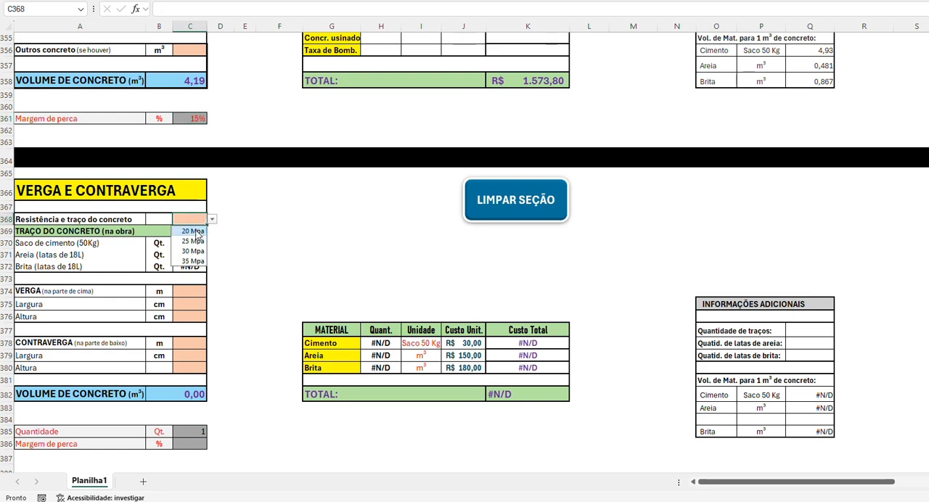
left_click(194, 232)
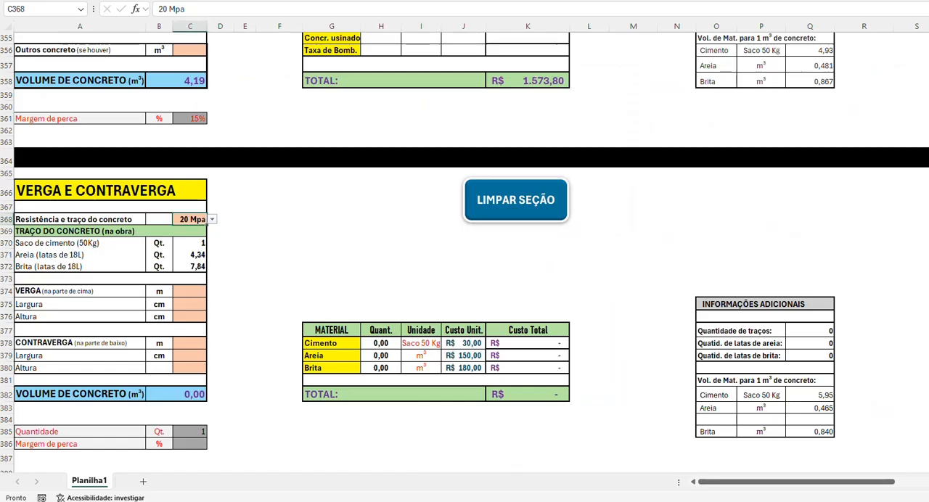
Step: Fill in the VERGA (na parte de cima) with 16 m length, 14 cm Largura and 19 cm Altura
left_click(186, 293)
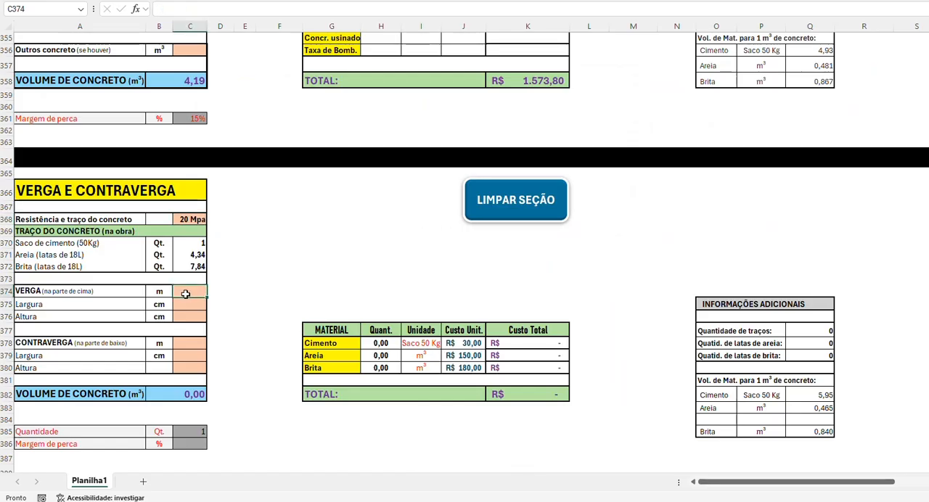
type("16")
key("Return")
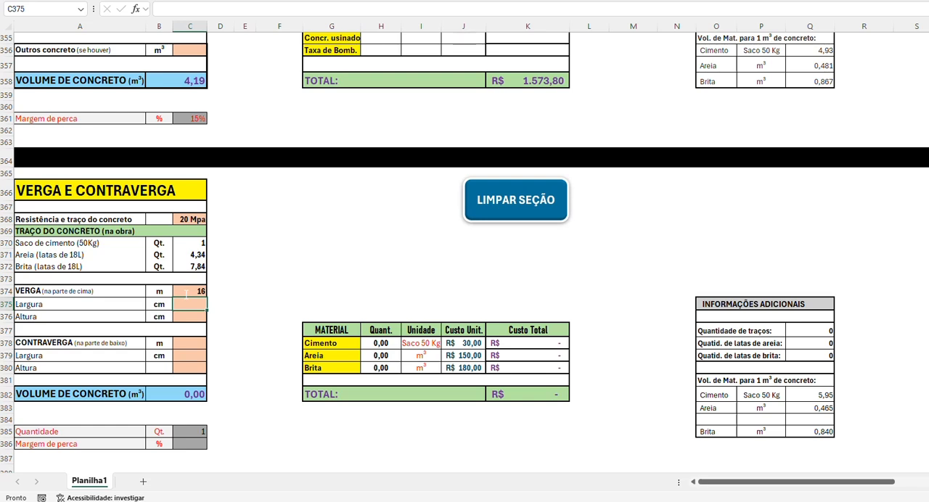
type("14")
key("Return")
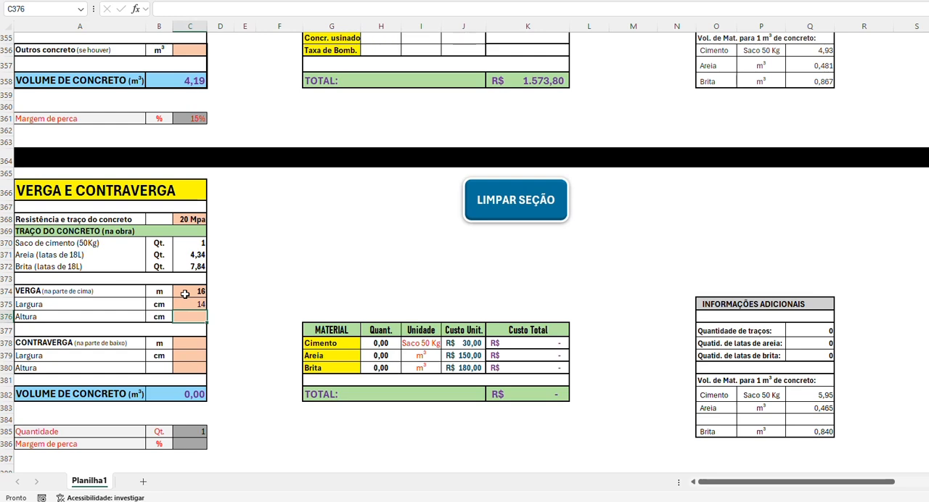
type("19")
key("Return")
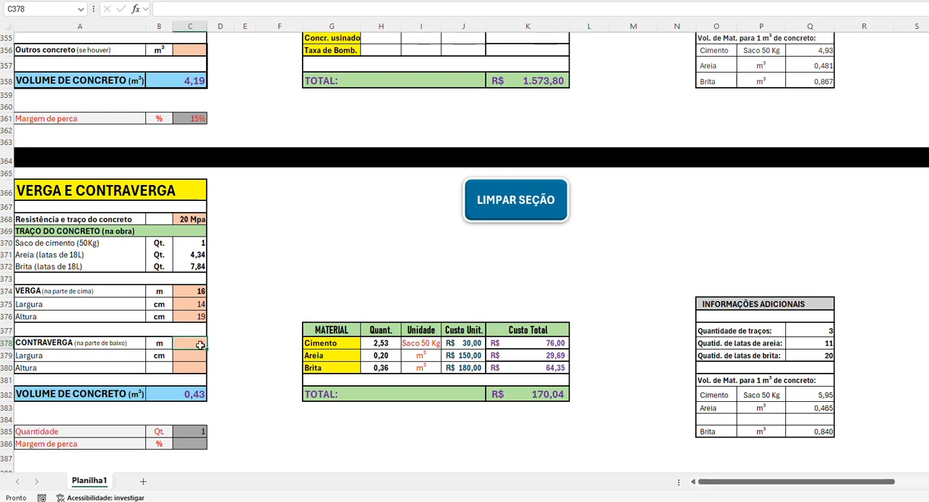
Step: Fill in the CONTRAVERGA (na parte de baixo) with 11 m length, 14 cm Largura and an Altura of 10
type("11")
key("Return")
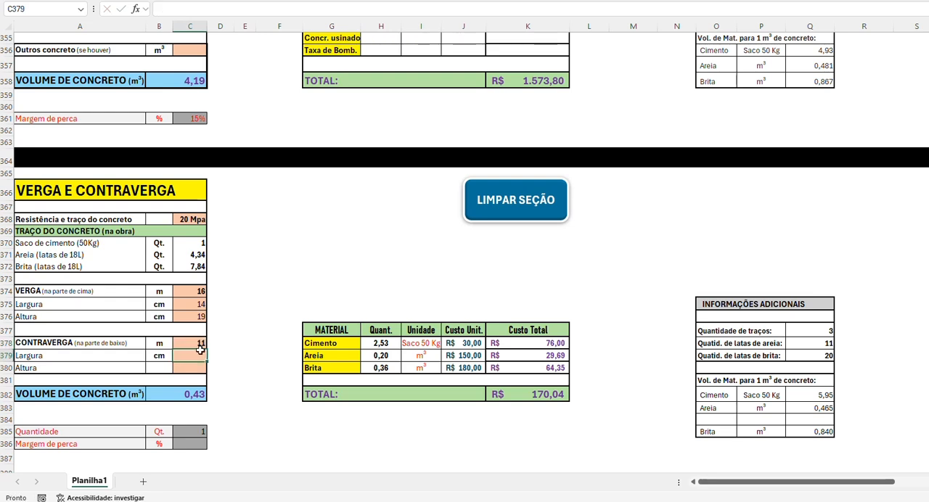
type("14")
key("Return")
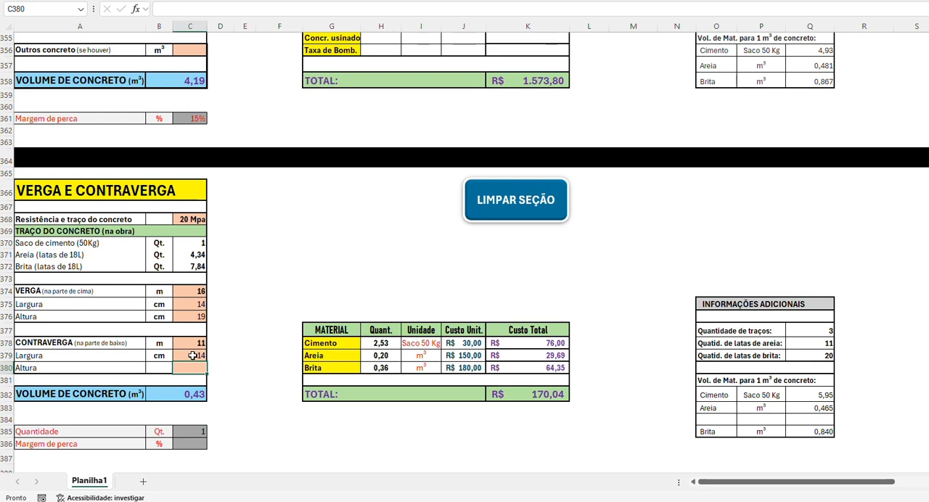
type("10")
key("Return")
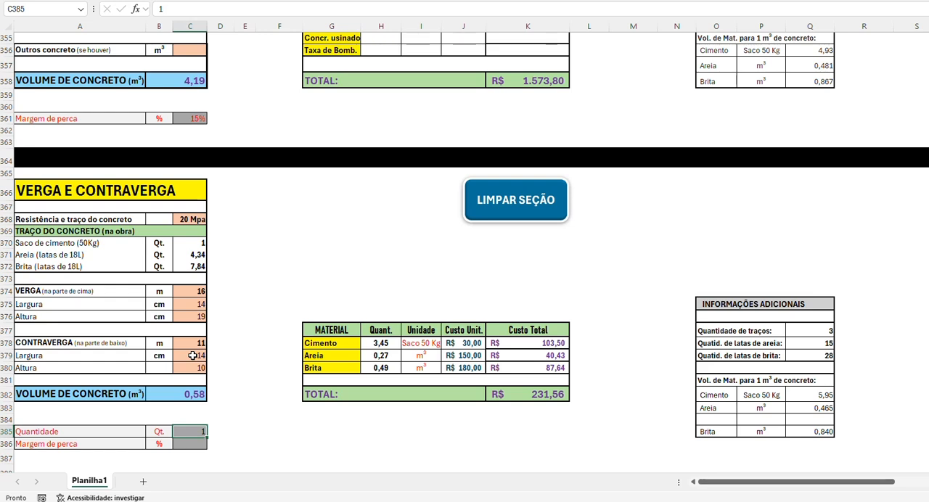
Step: Set the Margem de perca of the VERGA E CONTRAVERGA section to 5%
scroll(186, 356, "down", 2)
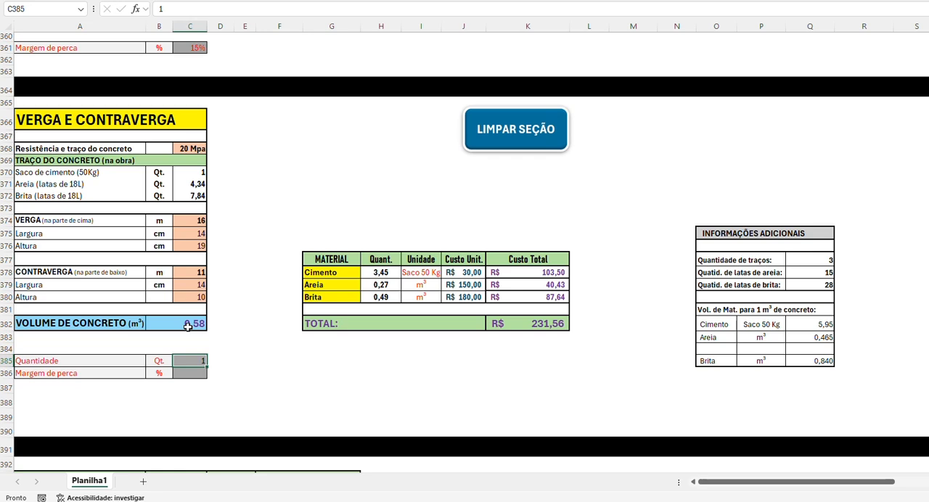
left_click(191, 374)
type("5")
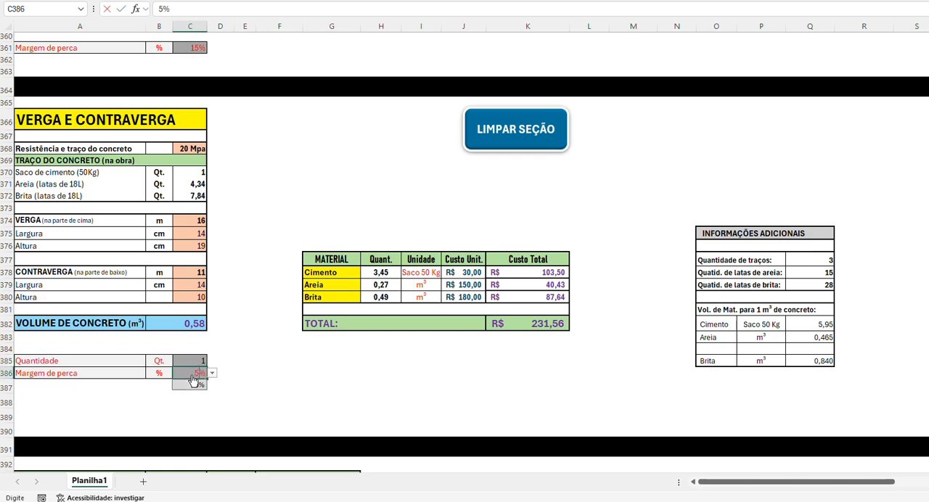
key("Return")
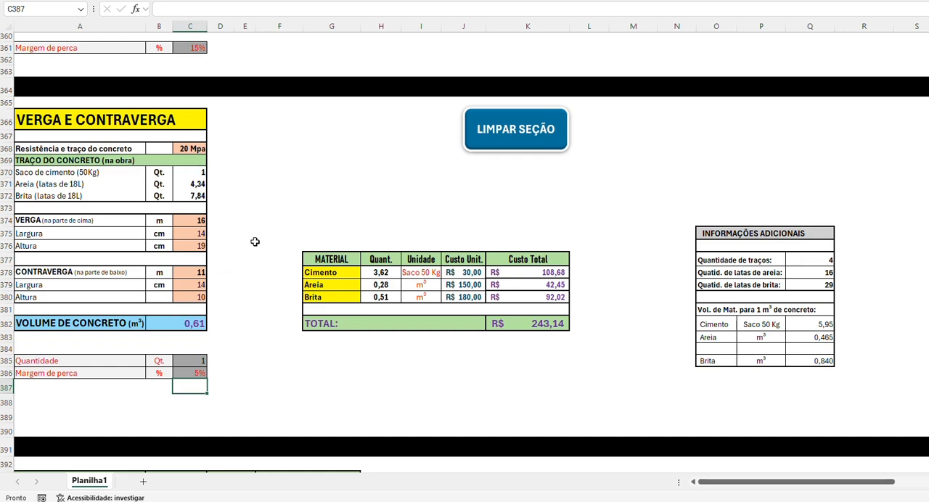
Step: In the LAJE MACIÇA section, enter 52 m² as the Área da laje and 12 cm as the Espessura
scroll(256, 241, "down", 3)
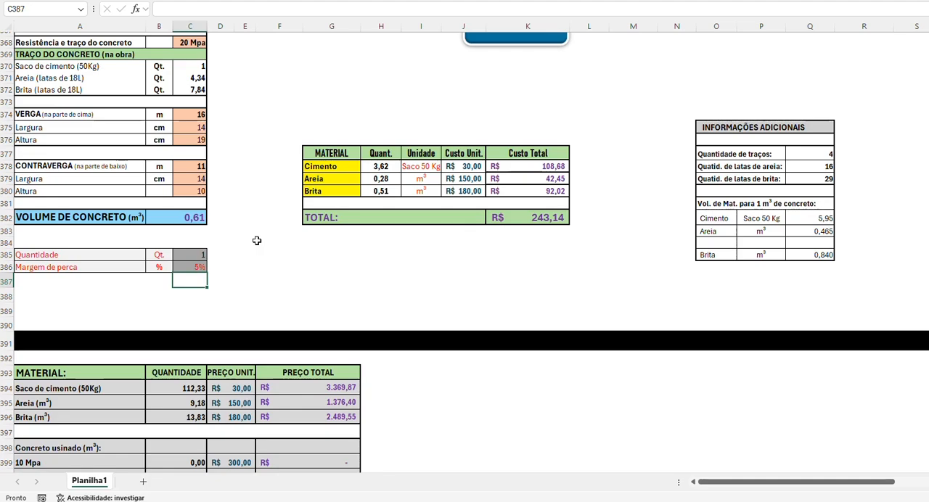
scroll(256, 240, "up", 6)
scroll(257, 240, "up", 20)
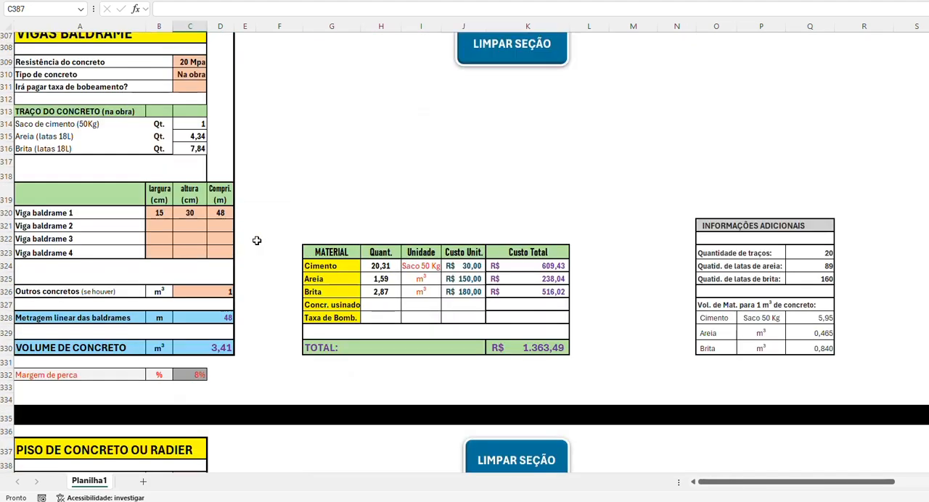
scroll(256, 241, "up", 20)
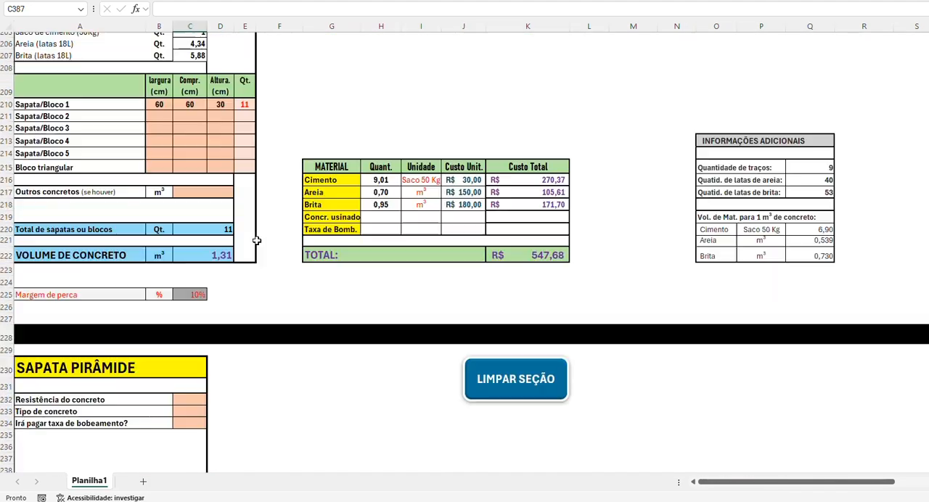
scroll(256, 241, "up", 9)
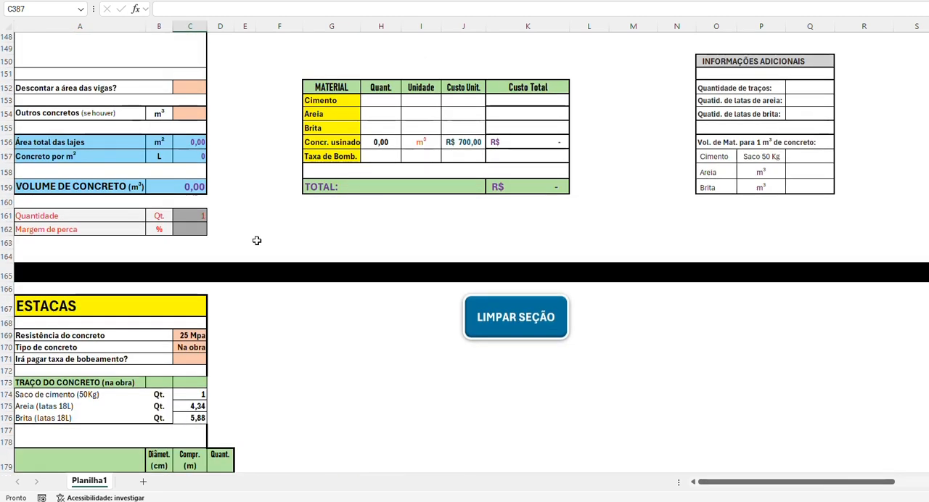
scroll(257, 241, "up", 8)
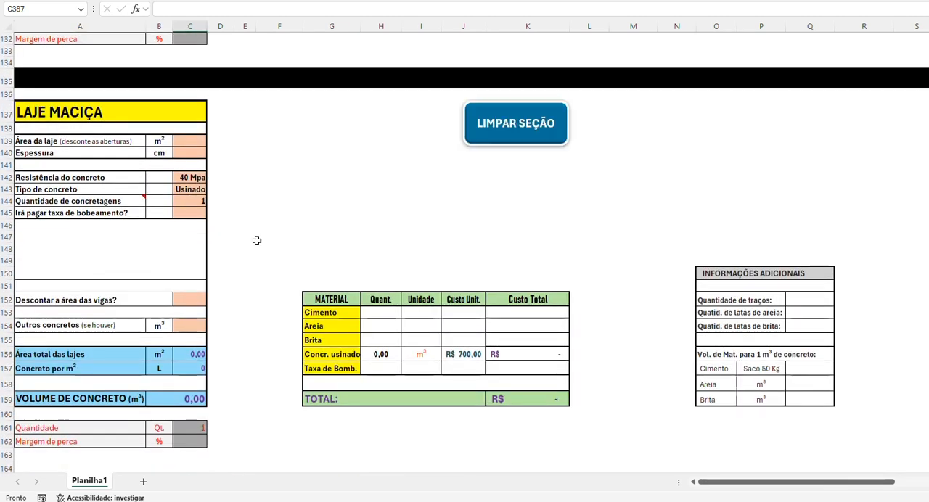
scroll(256, 241, "down", 3)
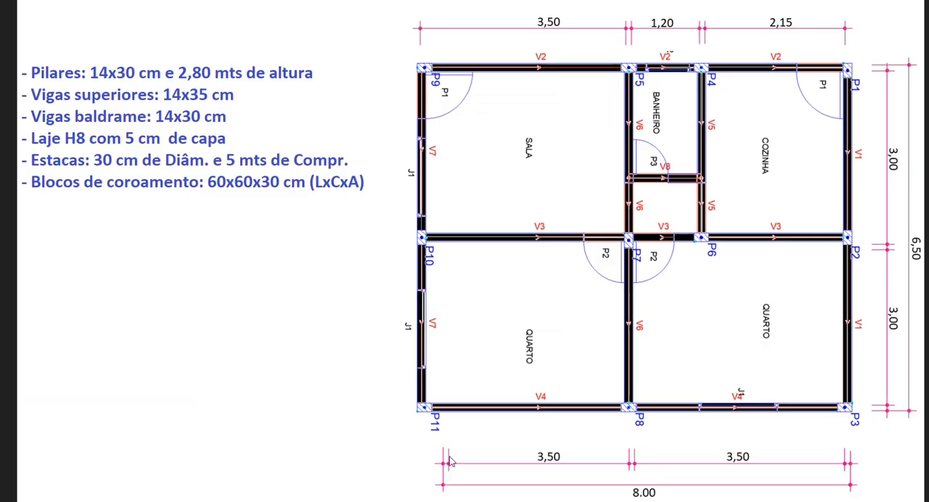
left_click(524, 501)
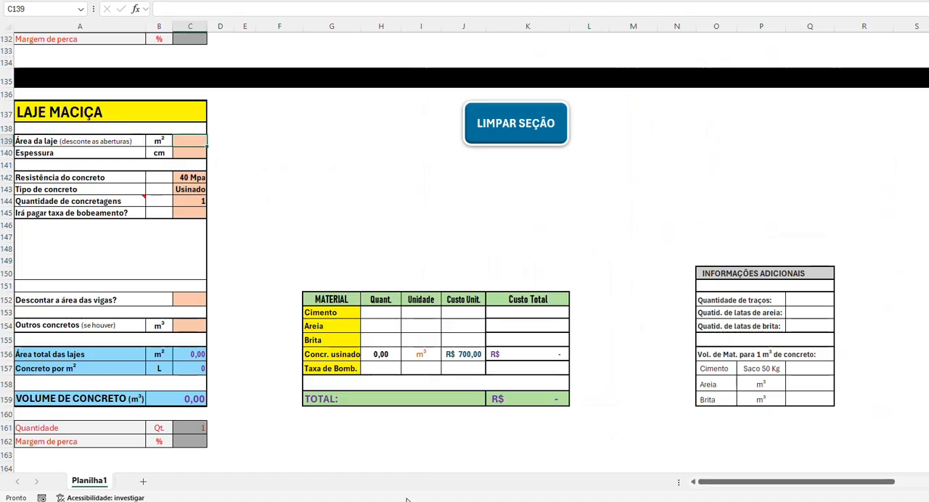
type("52")
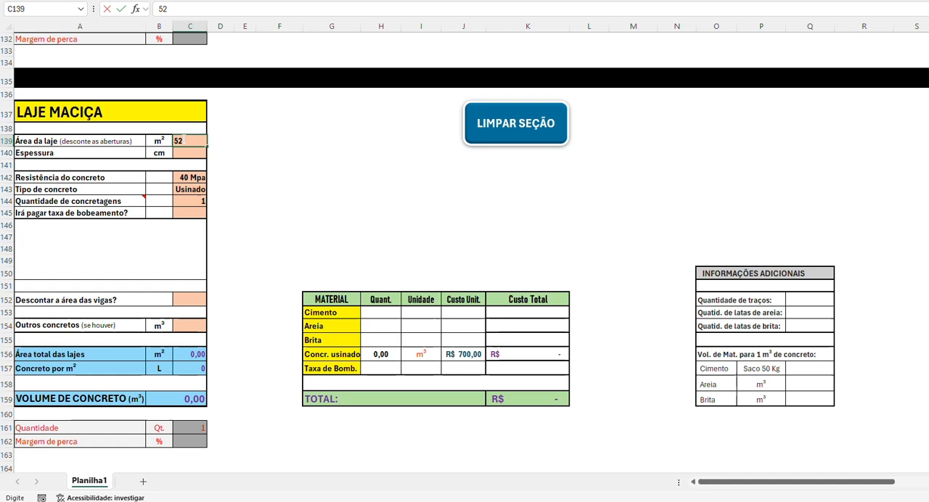
key("Return")
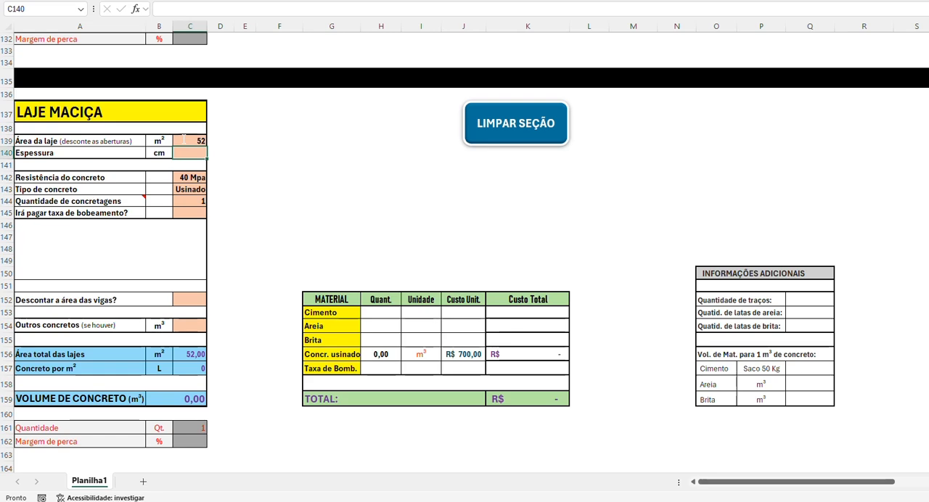
type("12")
key("Return")
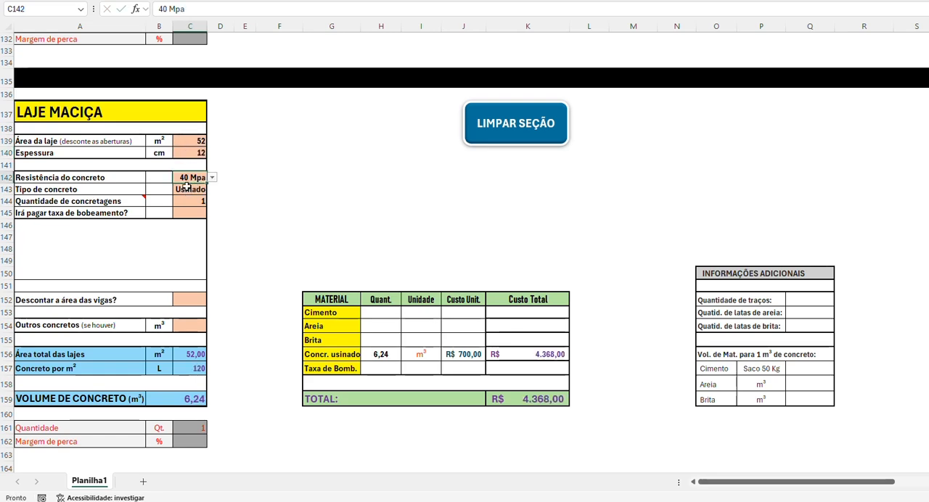
Step: Set the LAJE MACIÇA Resistência do concreto to 25 Mpa and the Tipo de concreto to Na obra
left_click(212, 177)
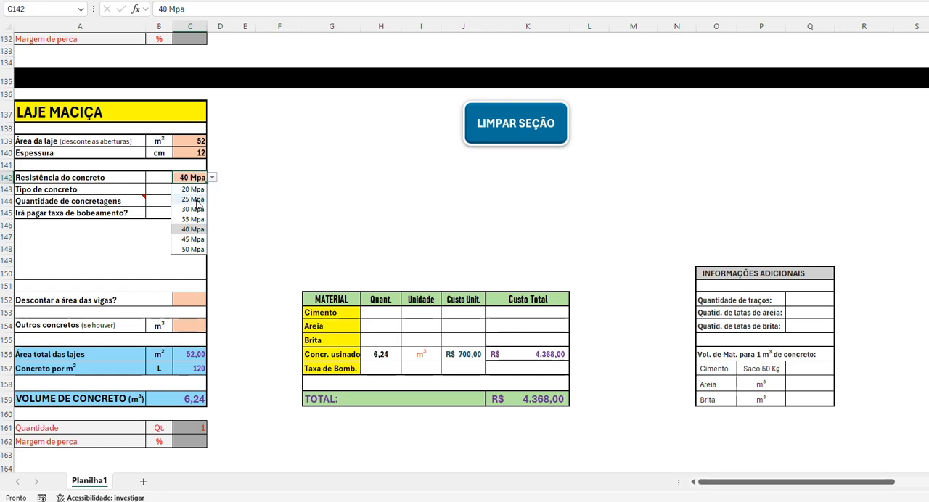
left_click(193, 199)
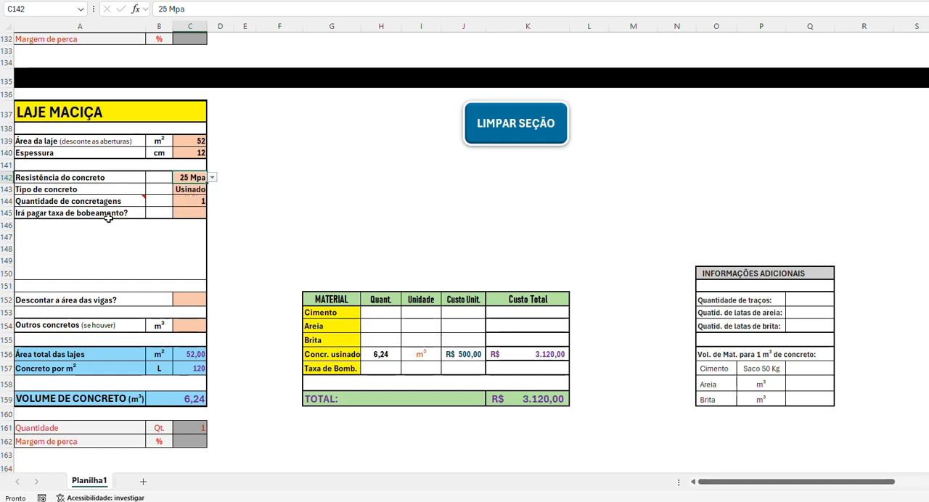
left_click(187, 190)
left_click(212, 190)
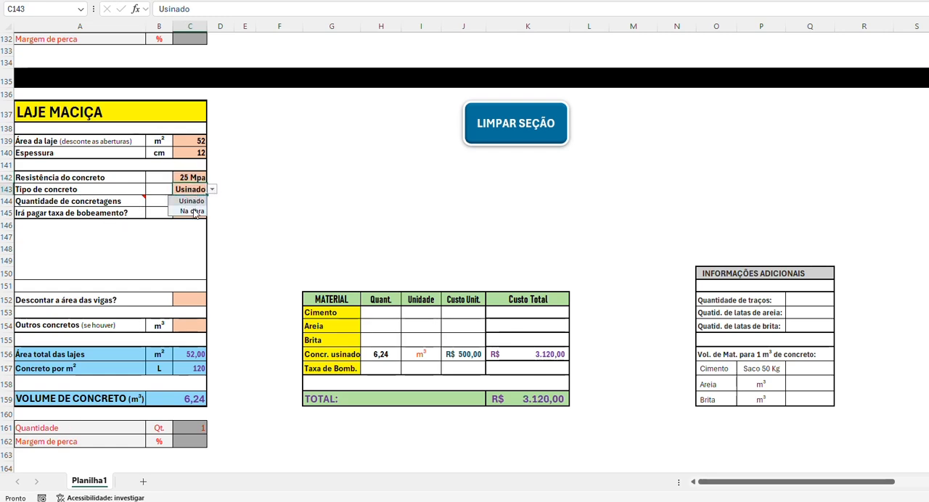
left_click(189, 211)
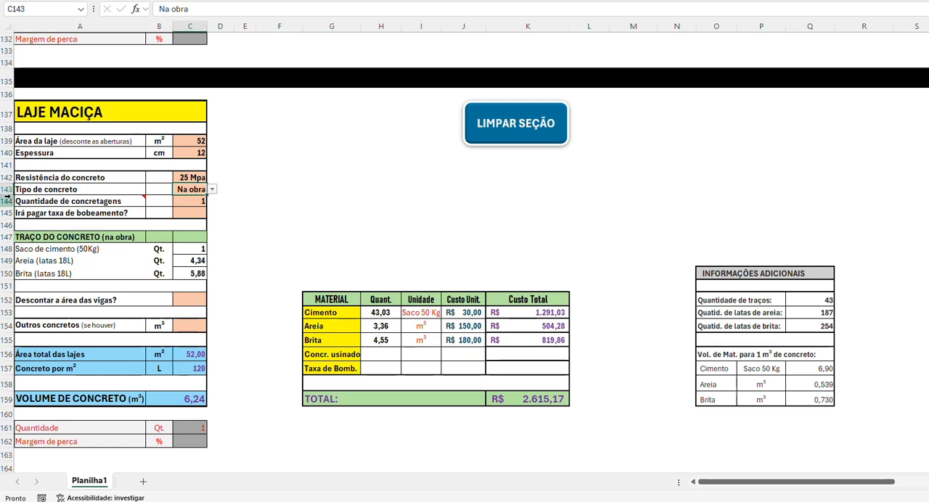
left_click(192, 202)
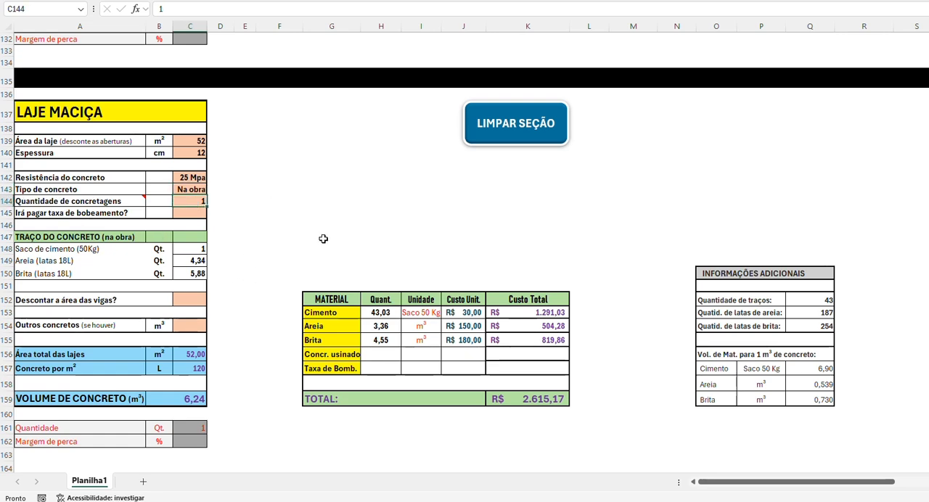
Step: Try Sim for Descontar a área das vigas? in the LAJE MACIÇA section, and switch it to Não
scroll(323, 238, "down", 1)
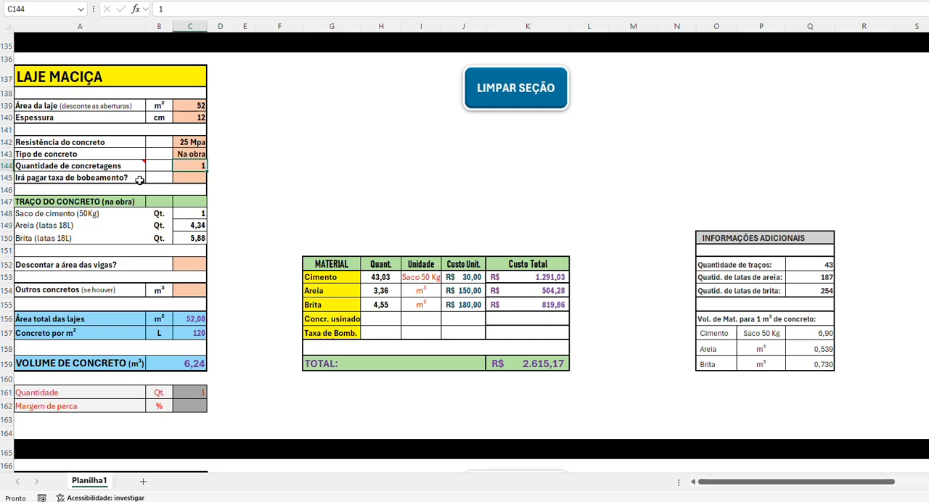
scroll(258, 217, "down", 2)
scroll(259, 219, "down", 1)
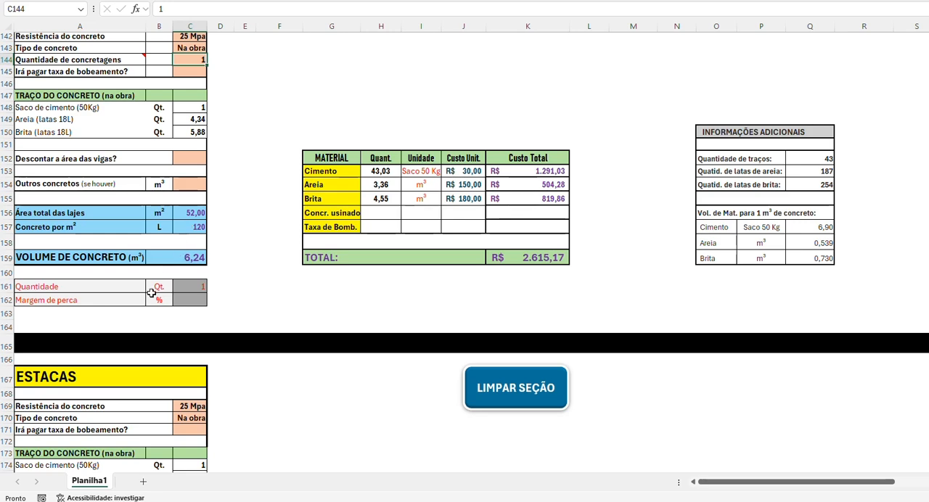
scroll(263, 120, "up", 1)
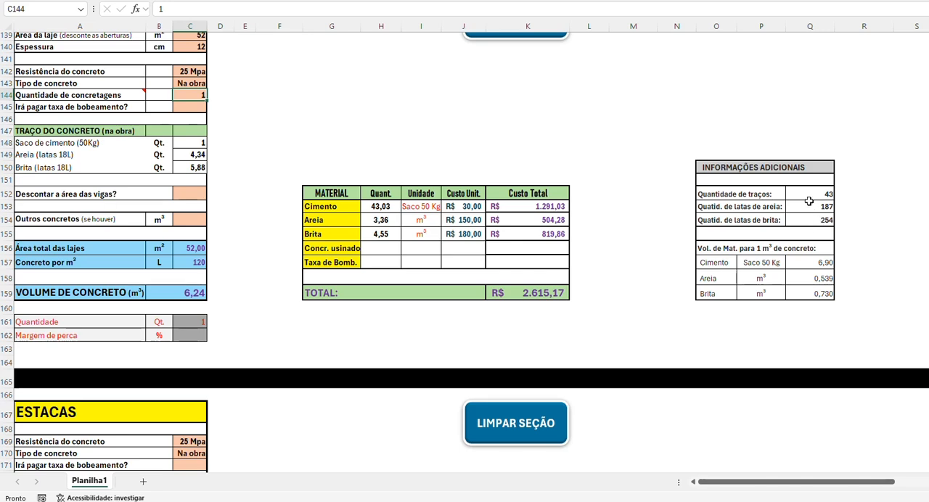
scroll(247, 238, "up", 2)
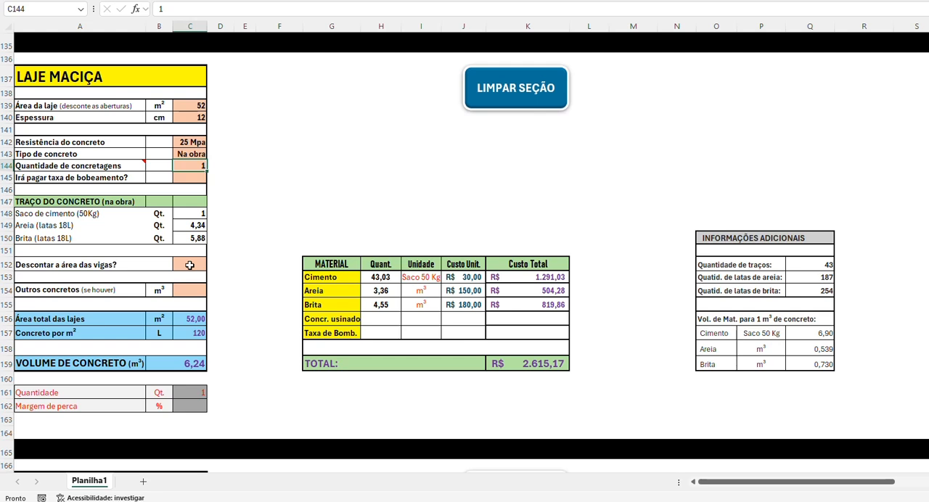
left_click(189, 265)
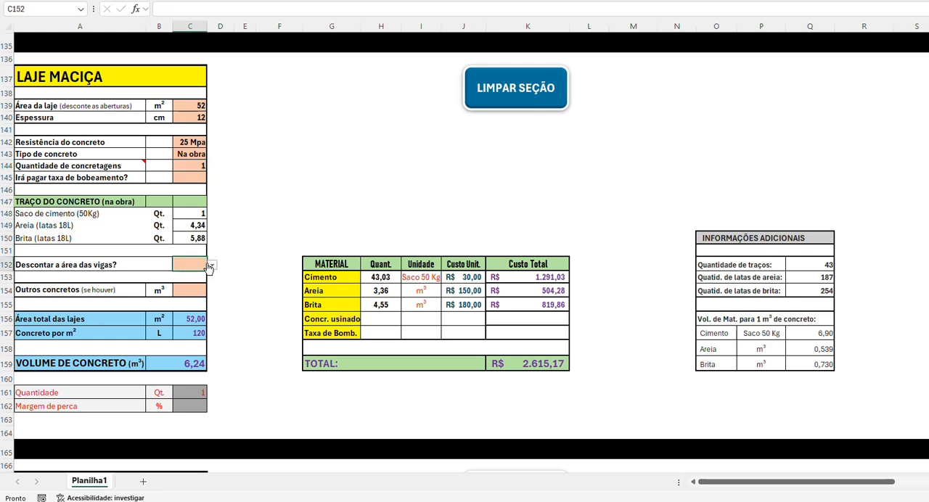
left_click(211, 264)
left_click(199, 277)
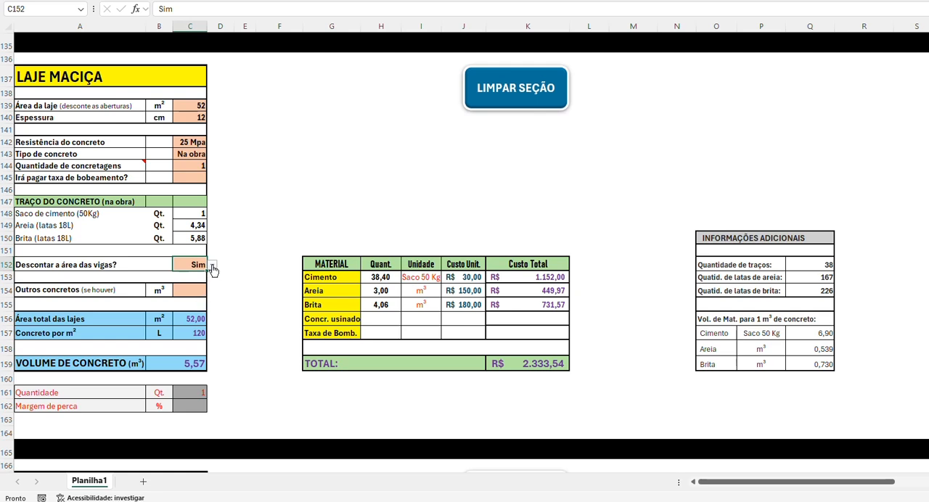
left_click(212, 265)
left_click(198, 288)
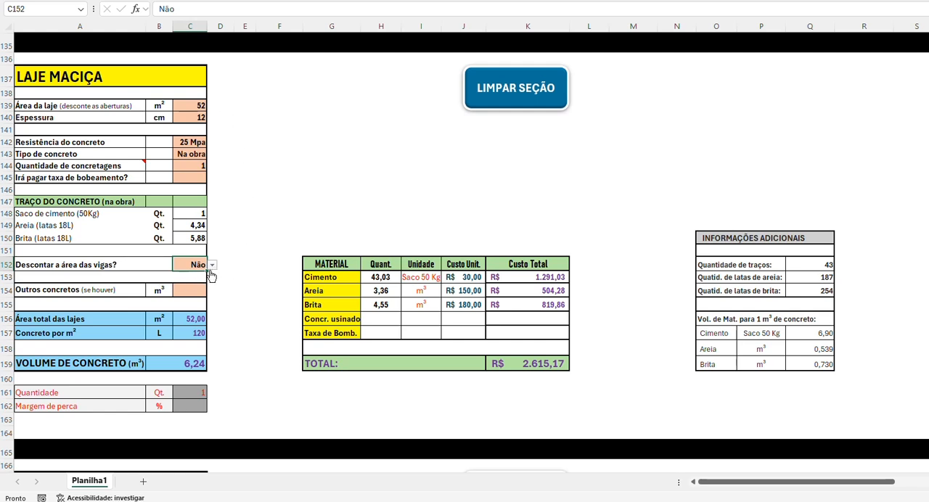
Step: Clear the LAJE MACIÇA area, thickness, concrete strength, concrete type and Quantidade de concretagens, and view the section's slab dimension diagram
left_click_drag(195, 107, 193, 116)
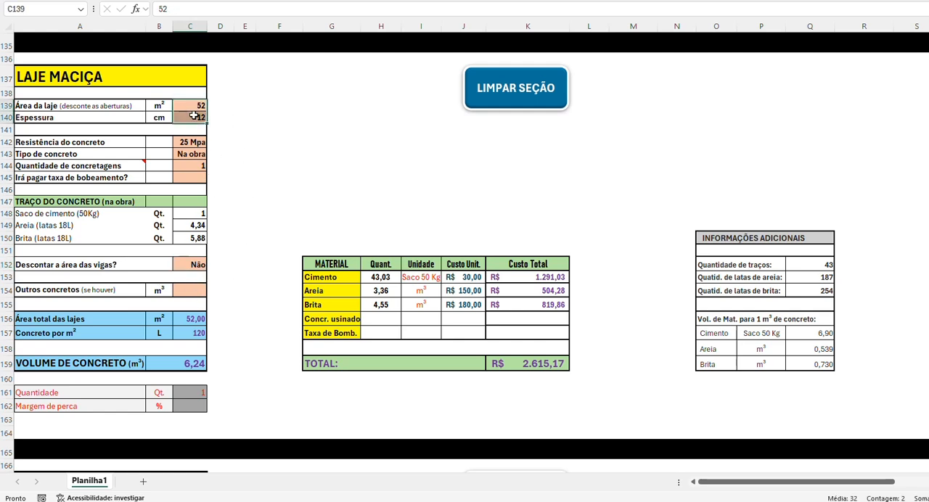
key("Delete")
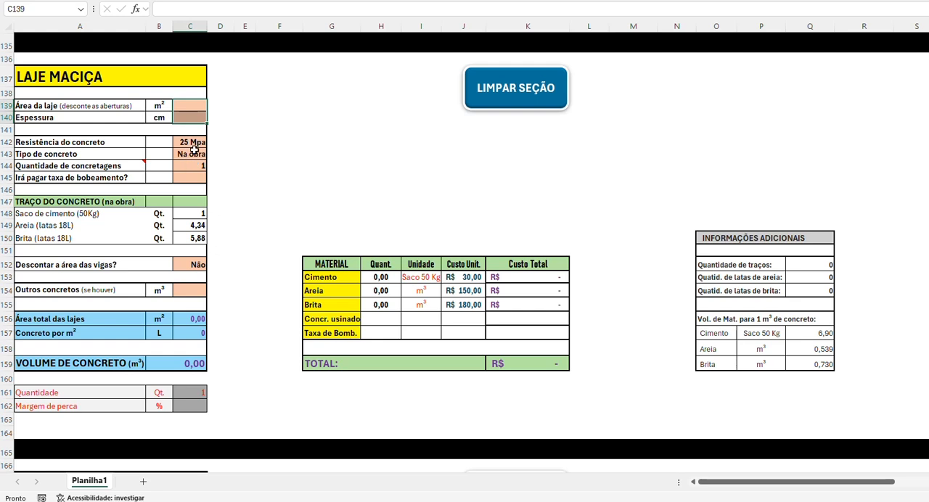
left_click_drag(194, 145, 194, 168)
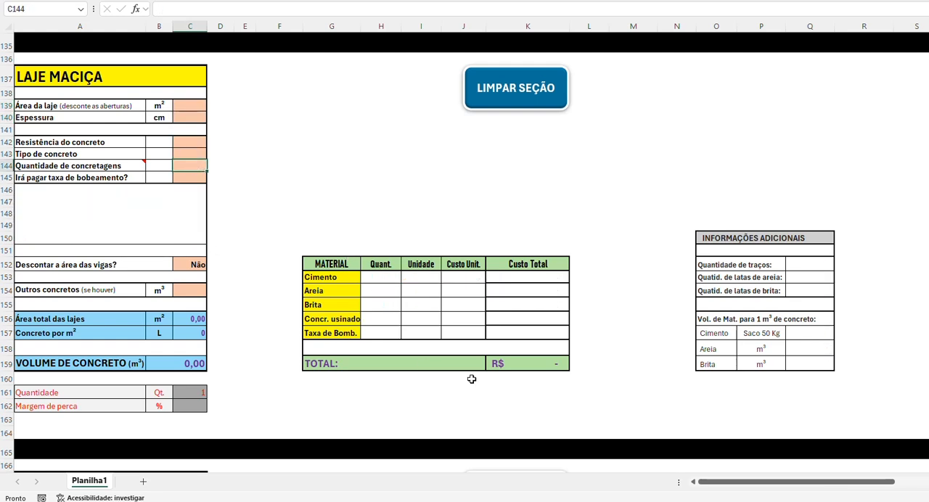
left_click_drag(722, 482, 867, 483)
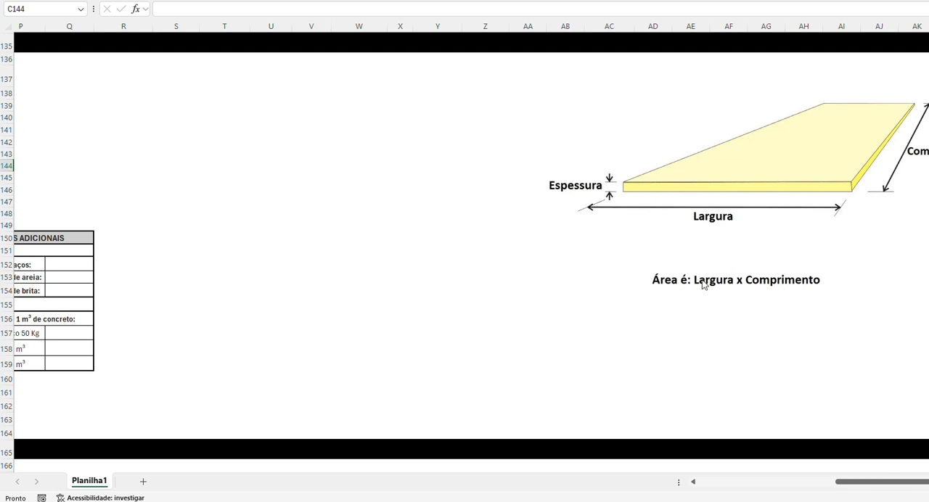
left_click_drag(889, 484, 701, 491)
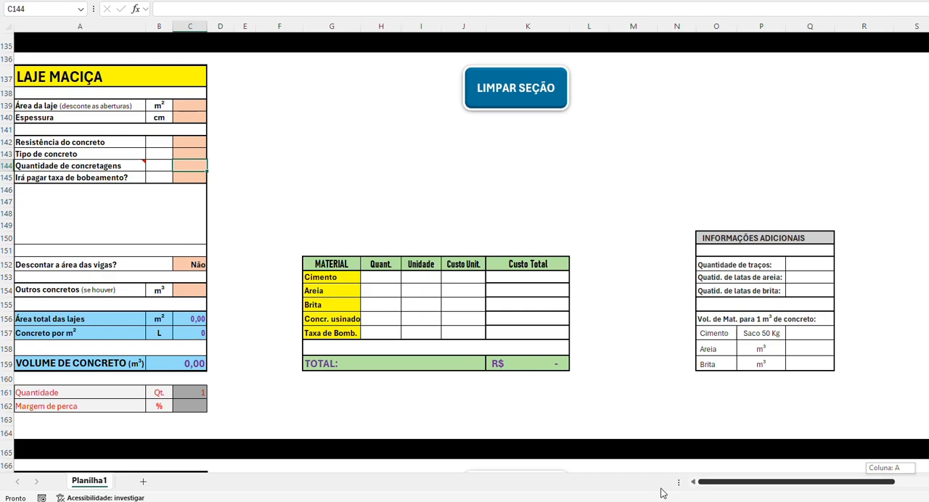
Step: Clear the DADOS DA LAJE values from Largura total do enchimento (C) through Altura da vigota (G)
scroll(315, 302, "up", 8)
scroll(315, 303, "up", 7)
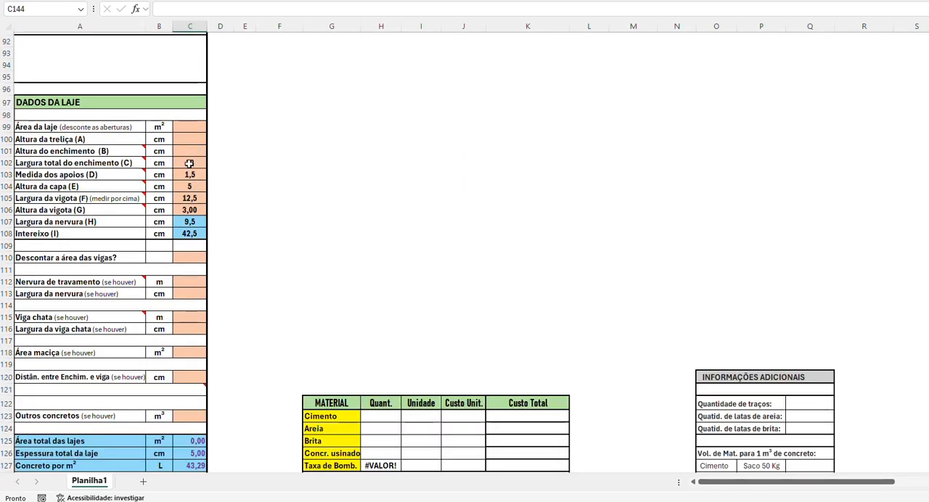
left_click_drag(189, 163, 188, 207)
key("Delete")
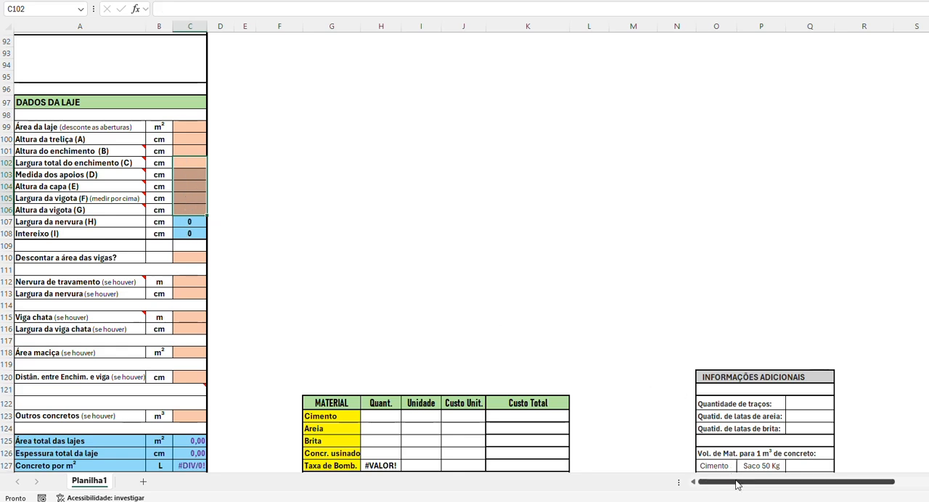
Step: View the diagrams that illustrate the lettered slab, filler block and joist dimensions beside DADOS DA LAJE
left_click_drag(736, 482, 691, 483)
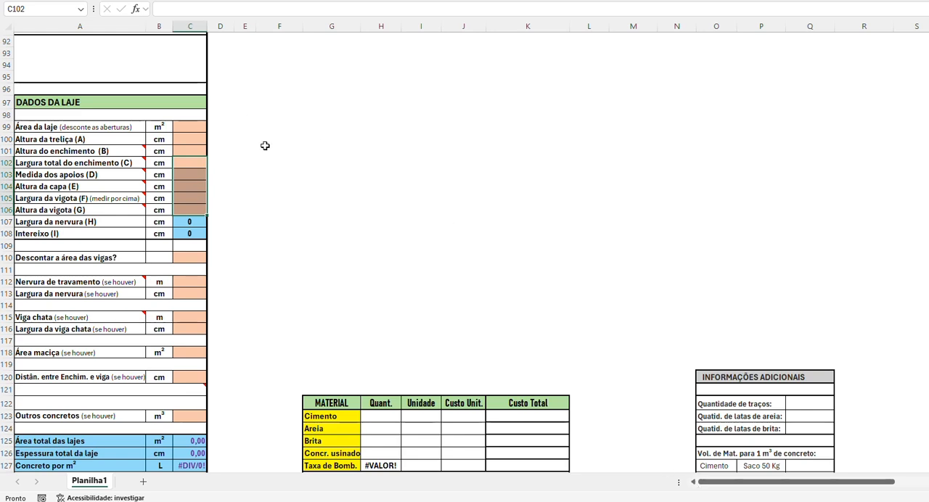
left_click(406, 208)
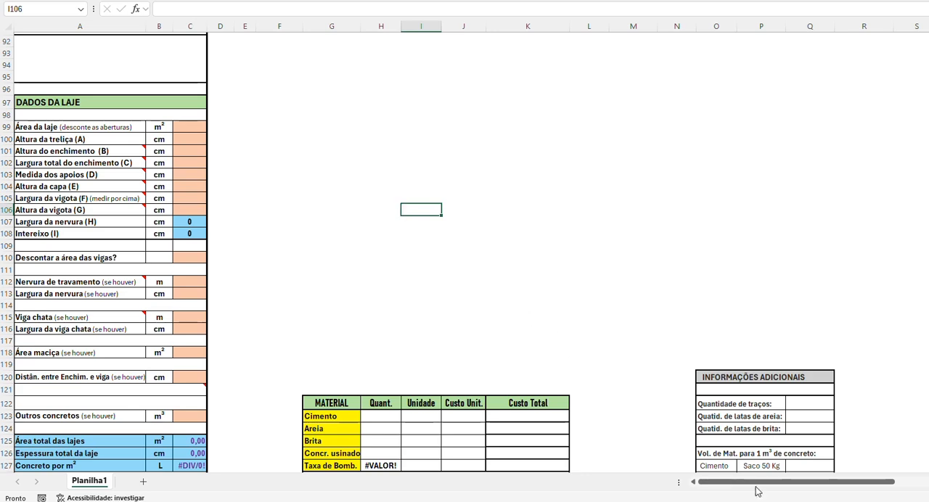
left_click_drag(718, 482, 884, 481)
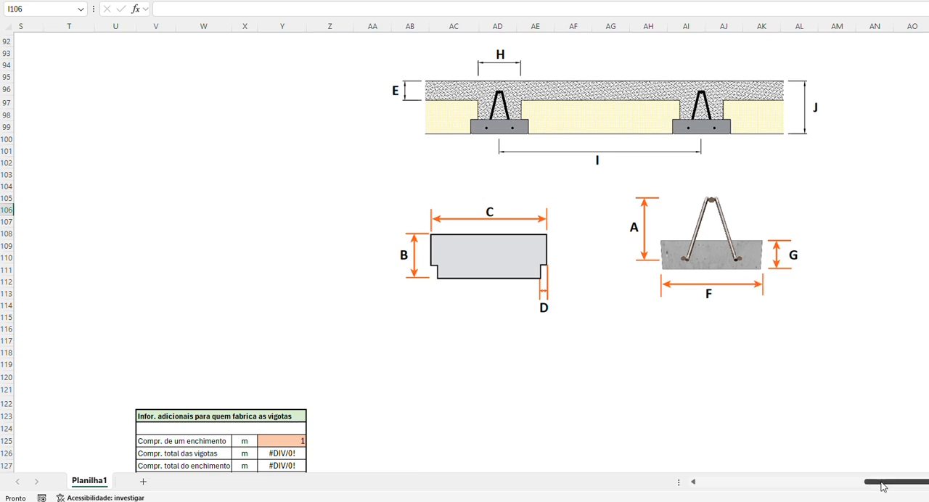
Step: Set Área da laje in the DADOS DA LAJE section to 52 m²
left_click_drag(885, 486, 883, 486)
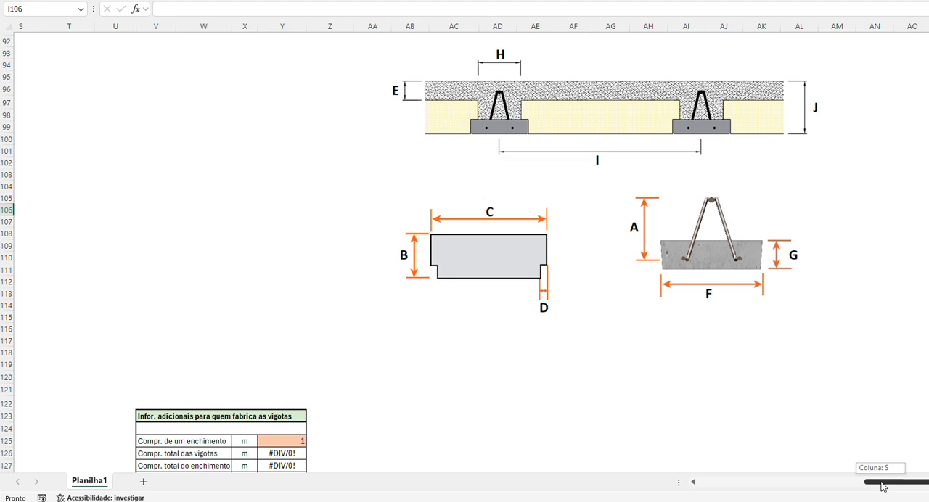
left_click_drag(882, 486, 691, 483)
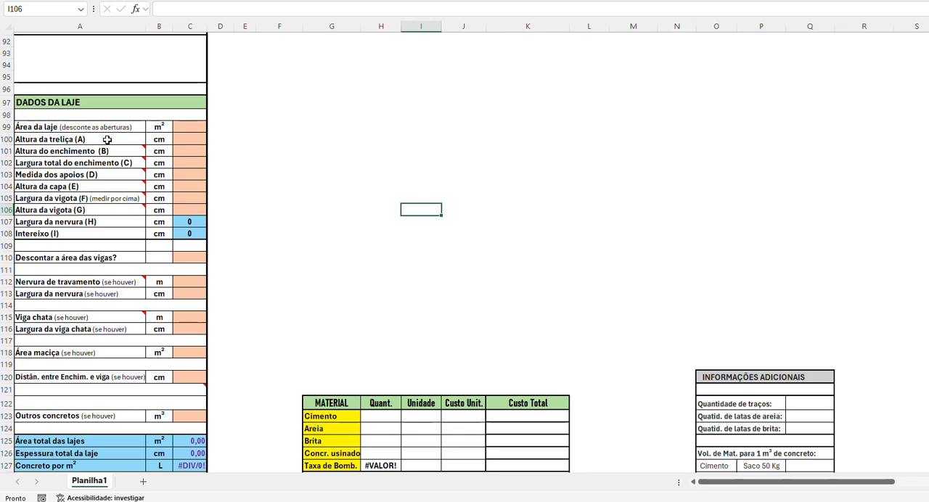
left_click_drag(107, 140, 111, 207)
left_click(76, 140)
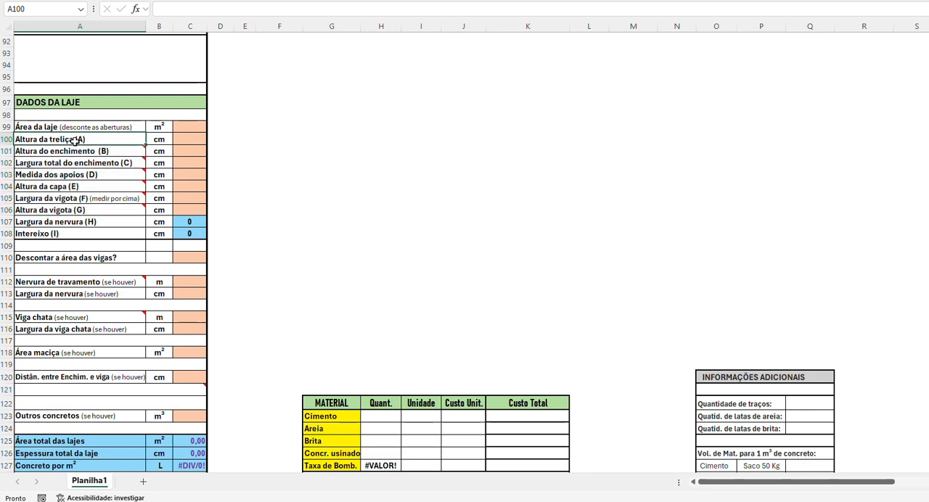
left_click(195, 130)
type("52")
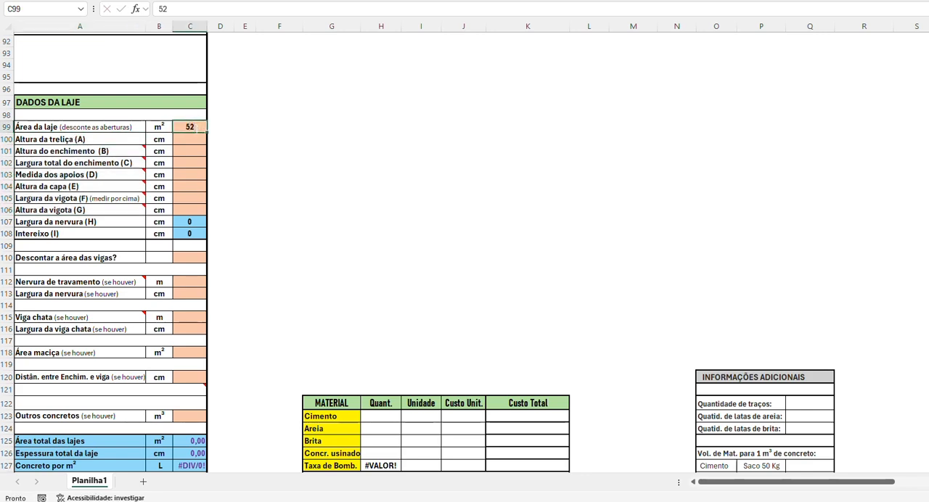
key("Return")
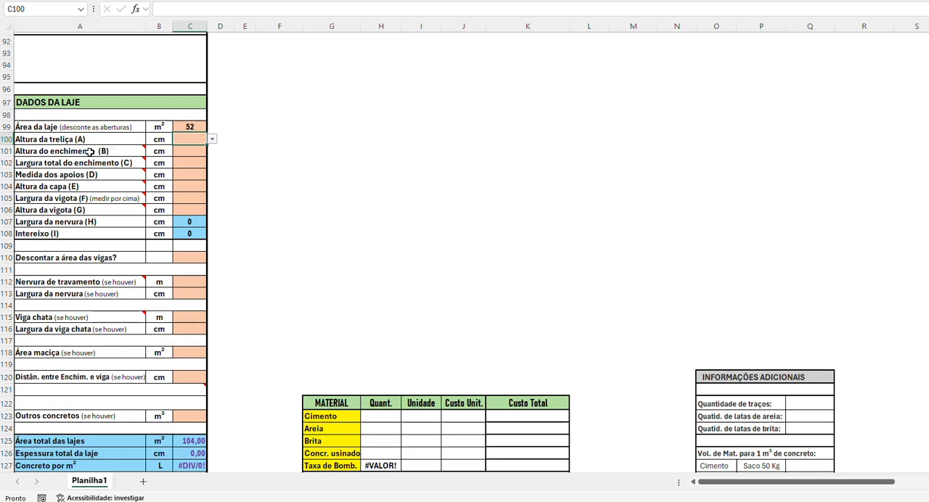
Step: Review the DADOS DA LAJE rows one by one from Altura do enchimento (B) through Altura da vigota (G)
left_click(6, 150)
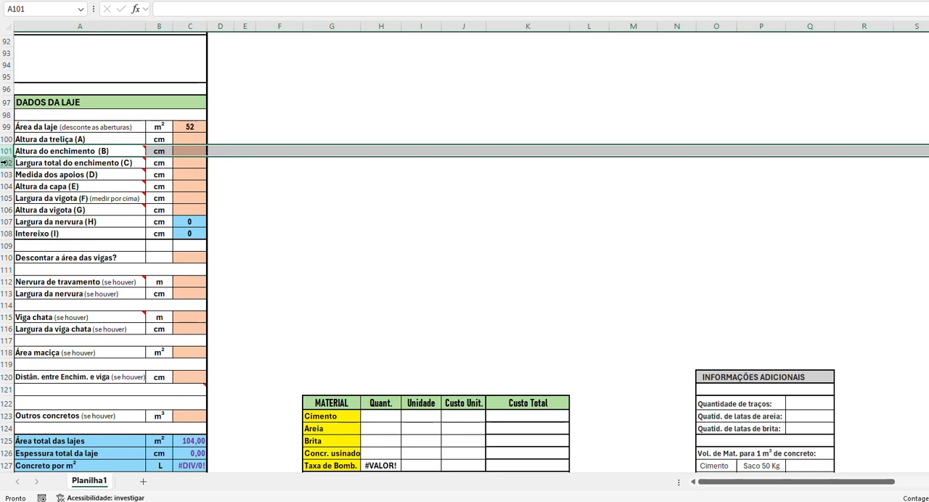
left_click(5, 162)
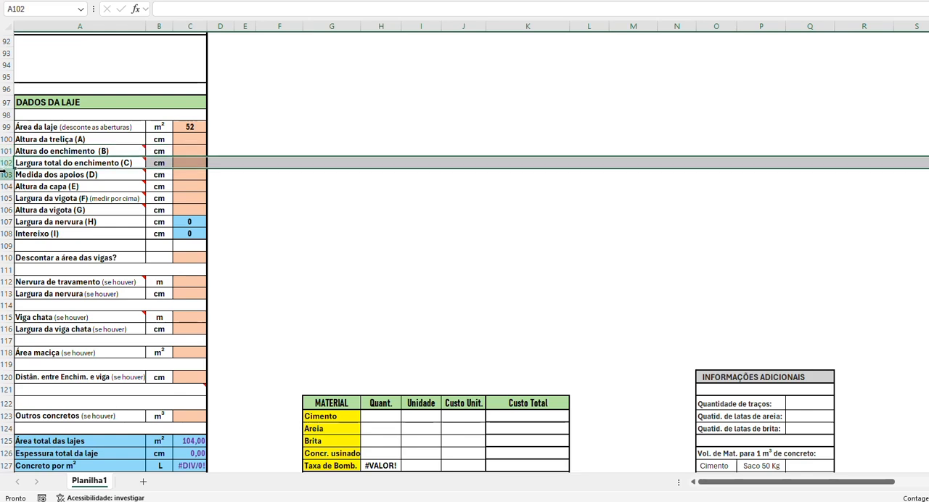
left_click(4, 174)
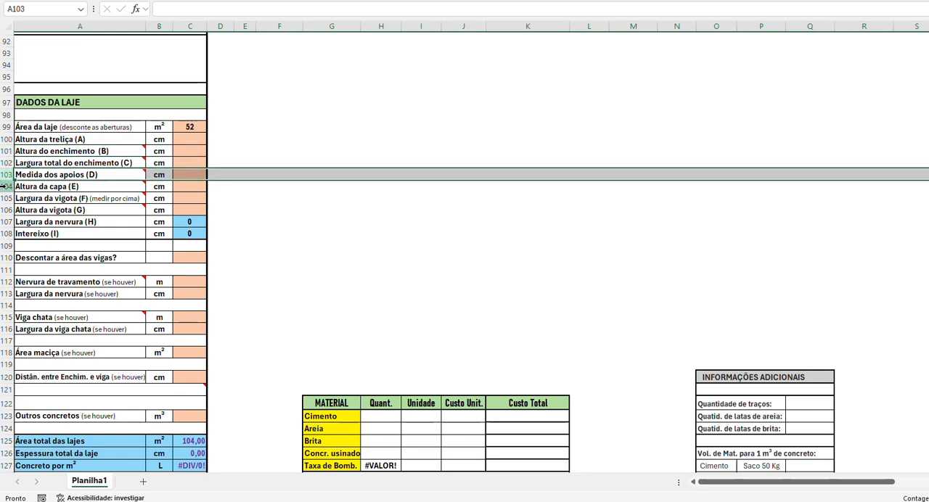
left_click(4, 186)
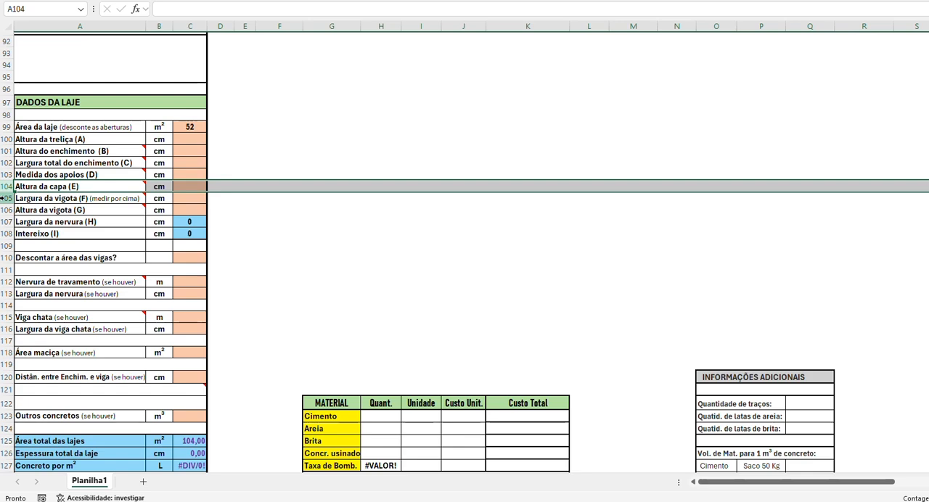
left_click(4, 198)
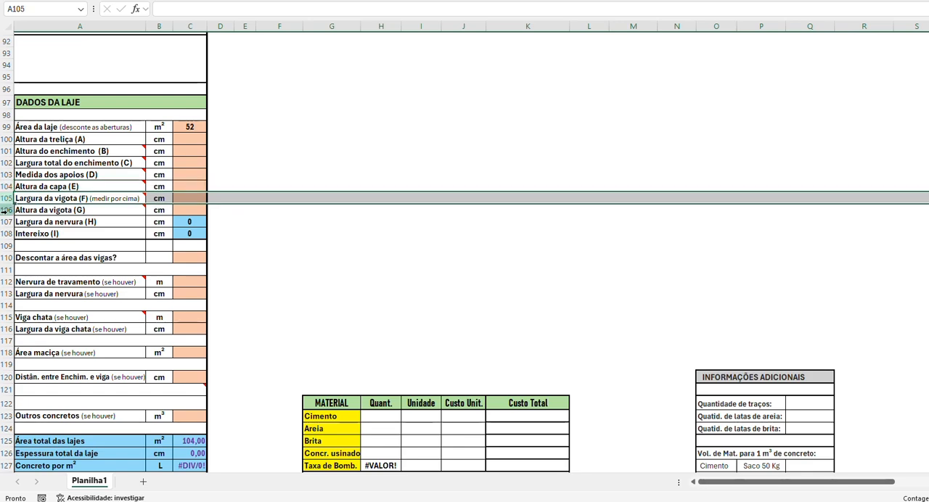
left_click(6, 210)
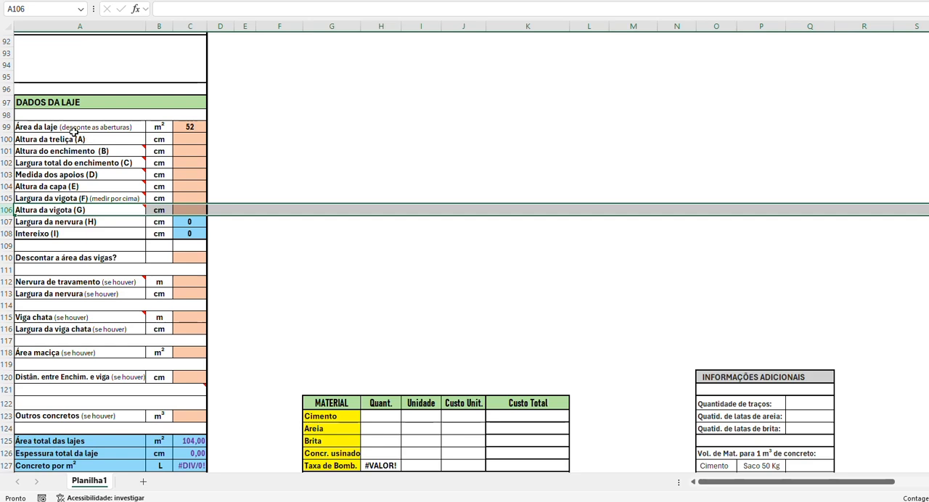
Step: Choose H-8 as the Altura da treliça (A) in DADOS DA LAJE
left_click(3, 139)
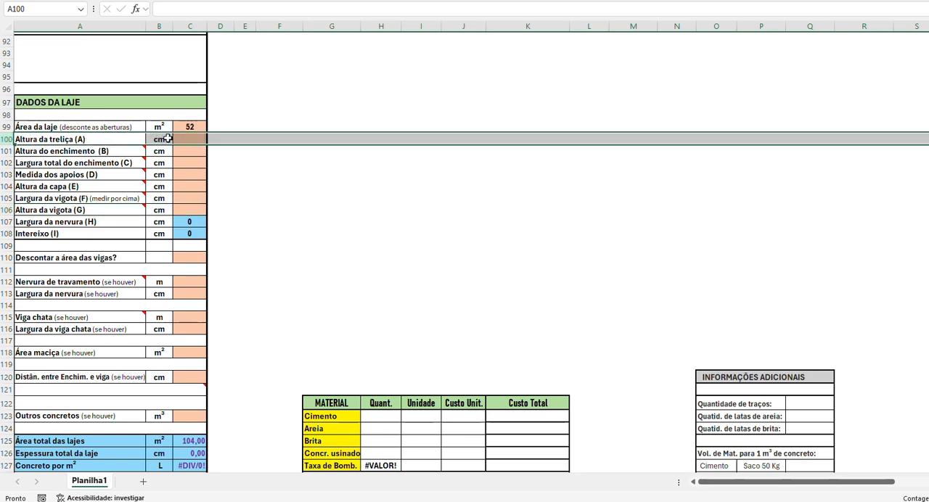
left_click(201, 139)
left_click(212, 138)
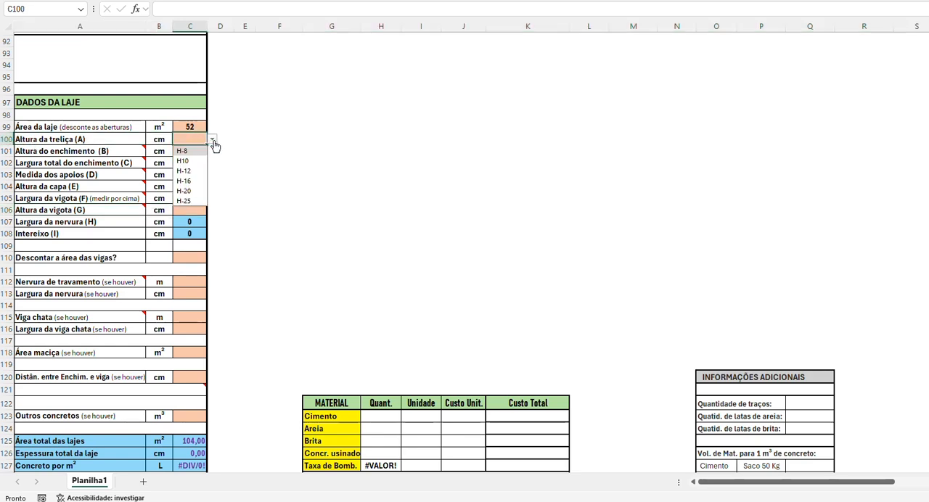
left_click(190, 152)
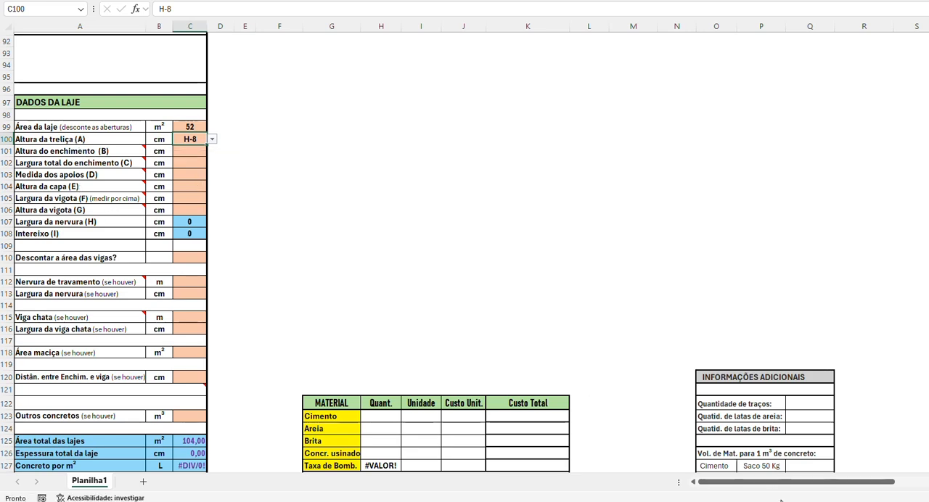
Step: Check dimension B on the filler block diagram and set Altura do enchimento (B) to 8 cm
left_click_drag(771, 487, 840, 484)
left_click_drag(869, 483, 900, 482)
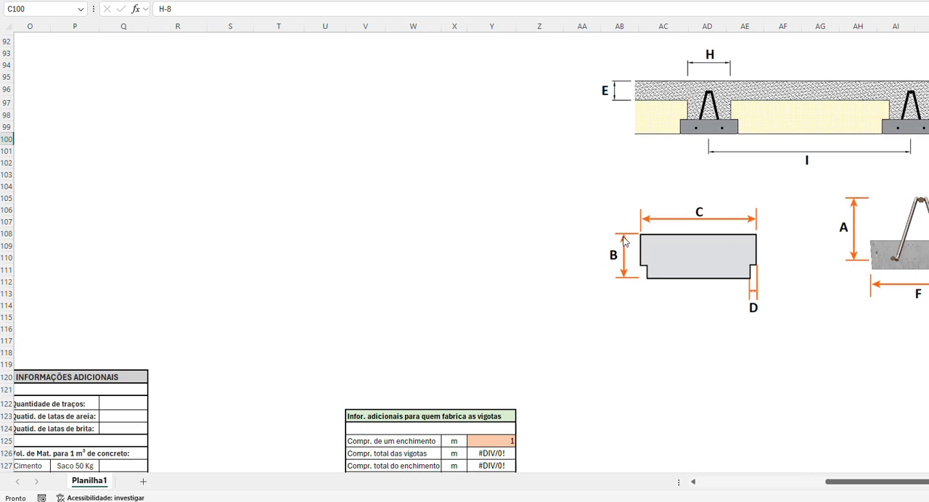
left_click_drag(891, 483, 708, 488)
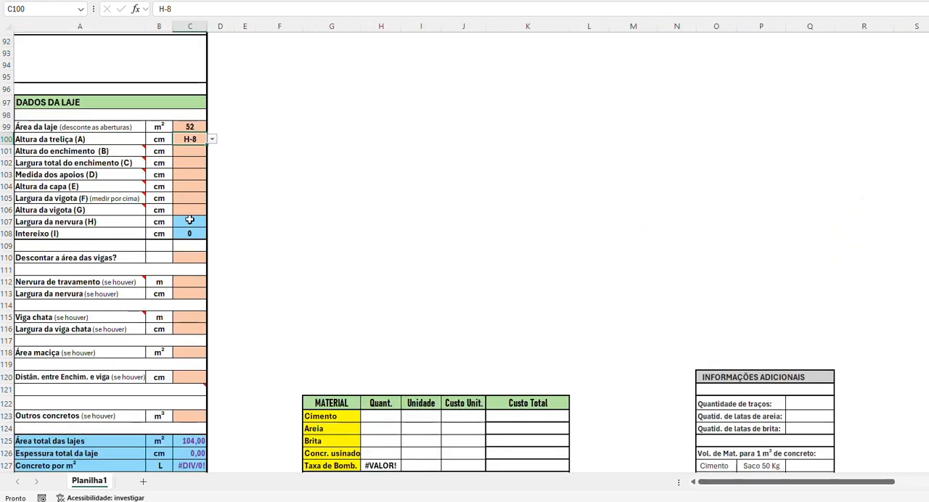
left_click(190, 151)
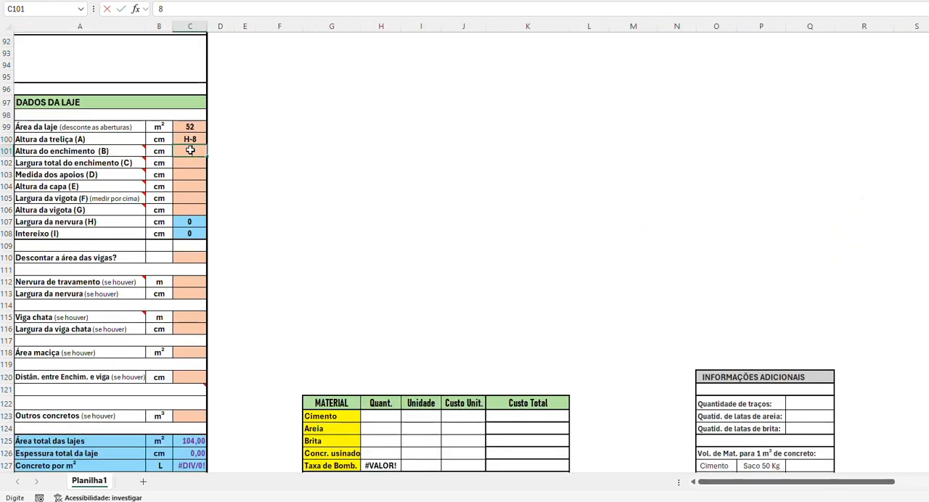
type("8")
key("Return")
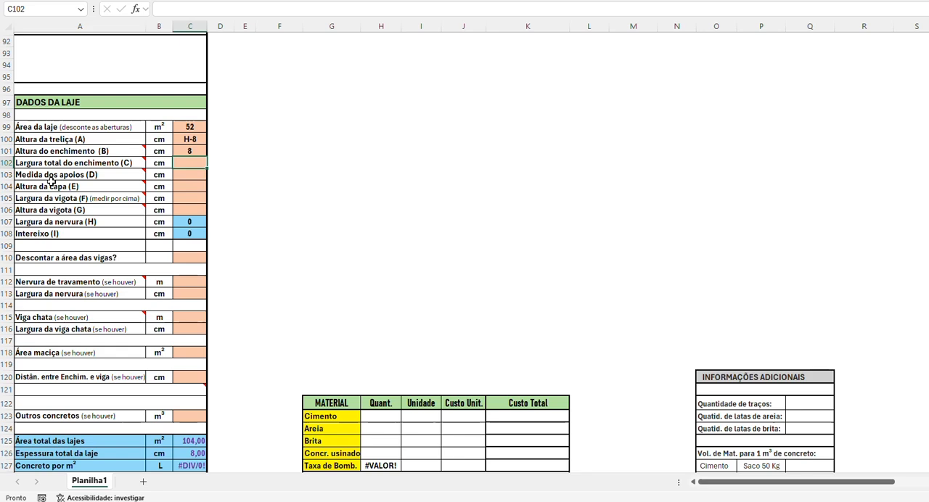
Step: Check dimension C on the filler block diagram and set Largura total do enchimento (C) to 33 cm
left_click(7, 163)
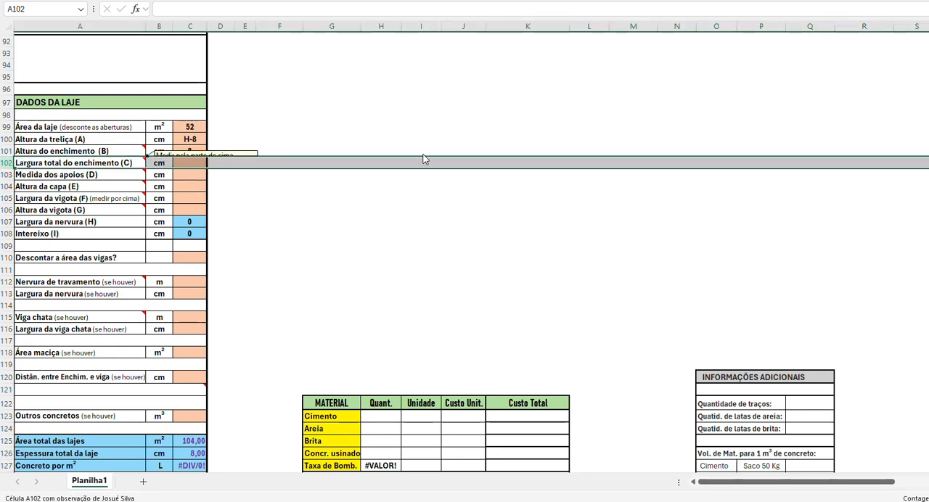
left_click_drag(745, 482, 866, 486)
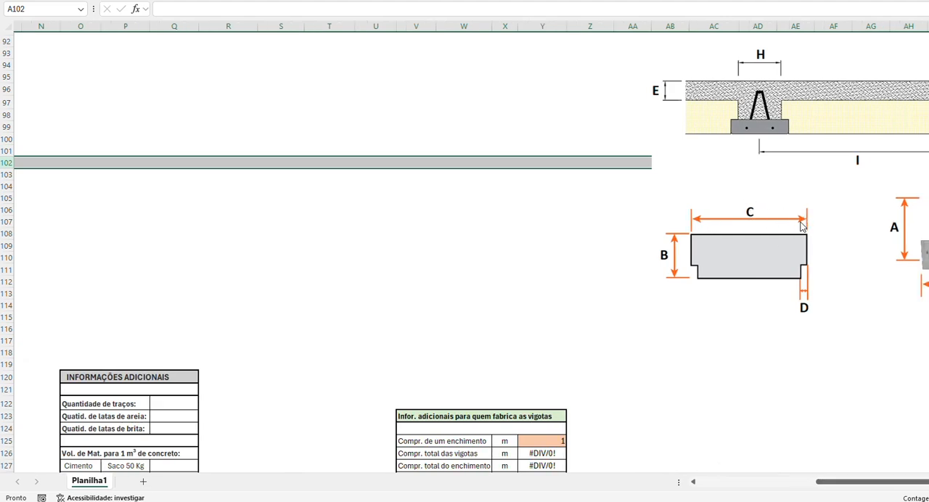
left_click_drag(835, 485, 675, 484)
left_click(194, 162)
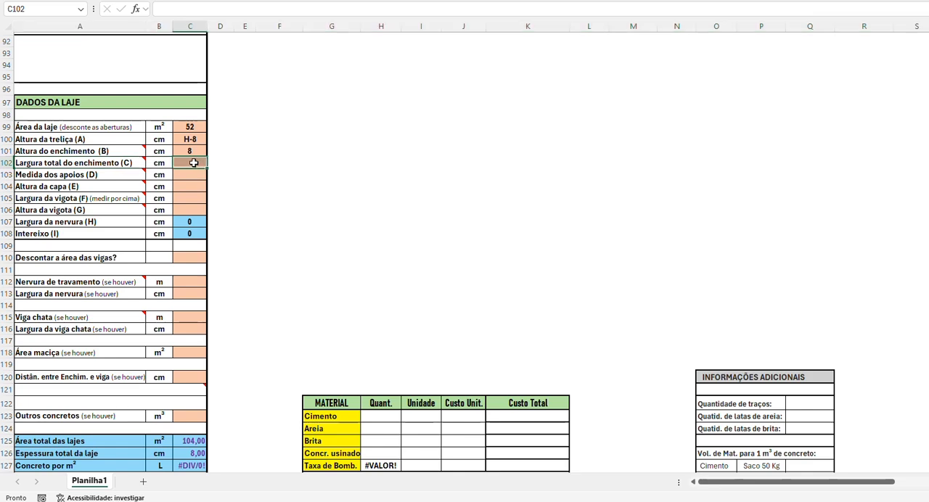
type("33")
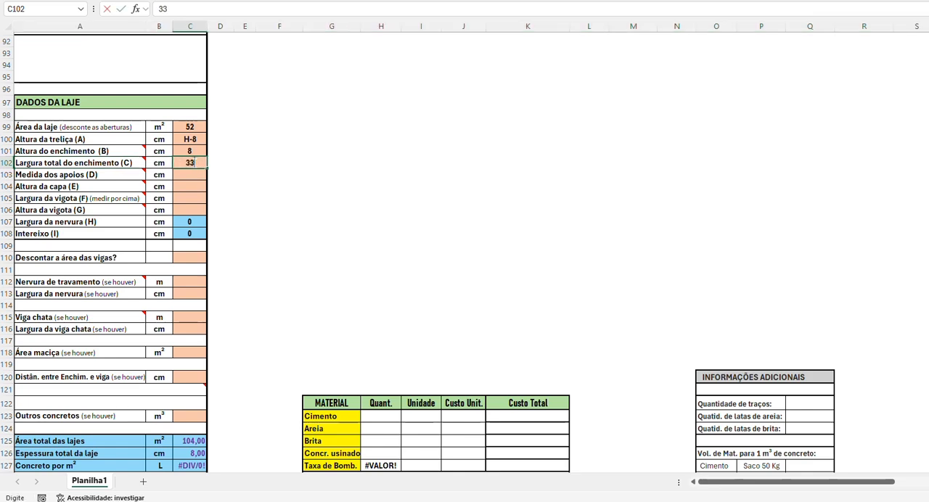
key("Return")
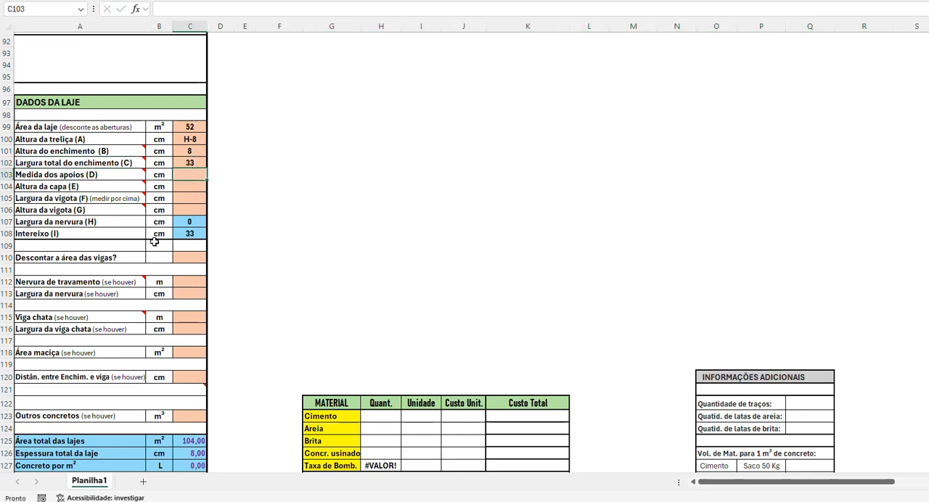
Step: Check dimension D on the filler block diagram and set Medida dos apoios (D) to 1,5 cm
left_click(7, 174)
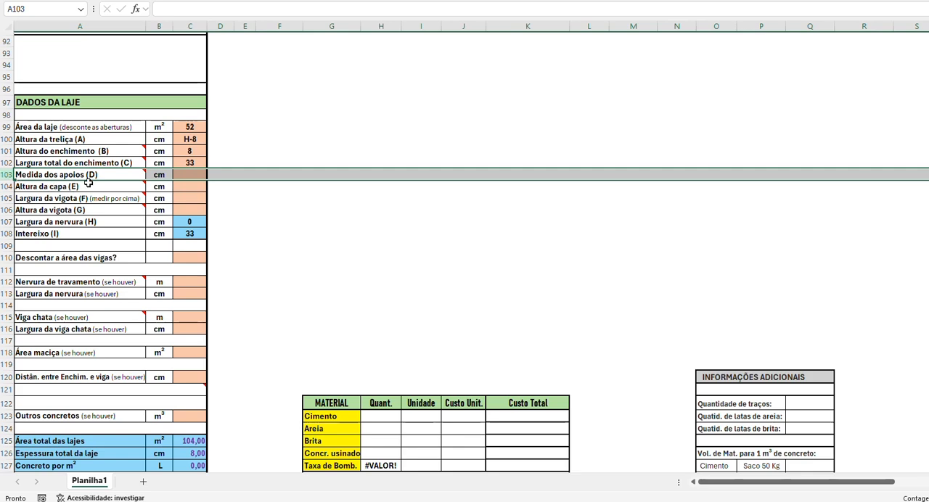
left_click_drag(782, 484, 880, 484)
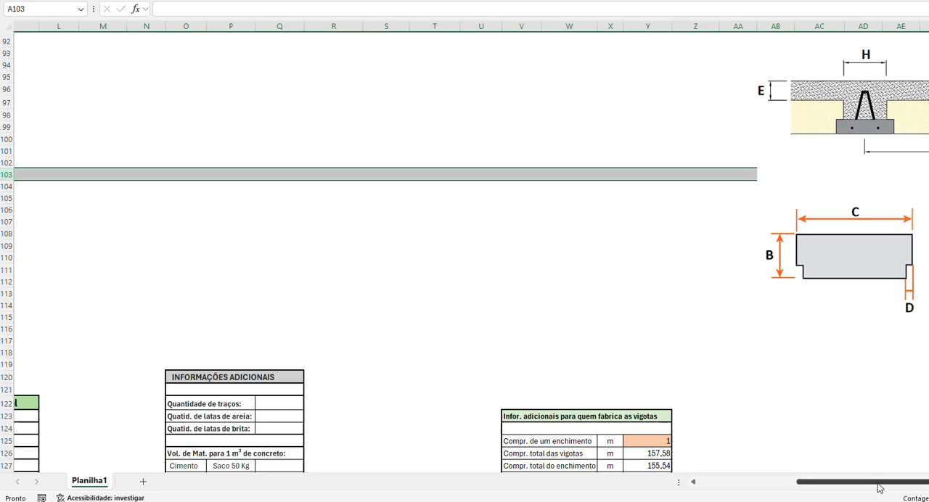
left_click_drag(878, 487, 715, 487)
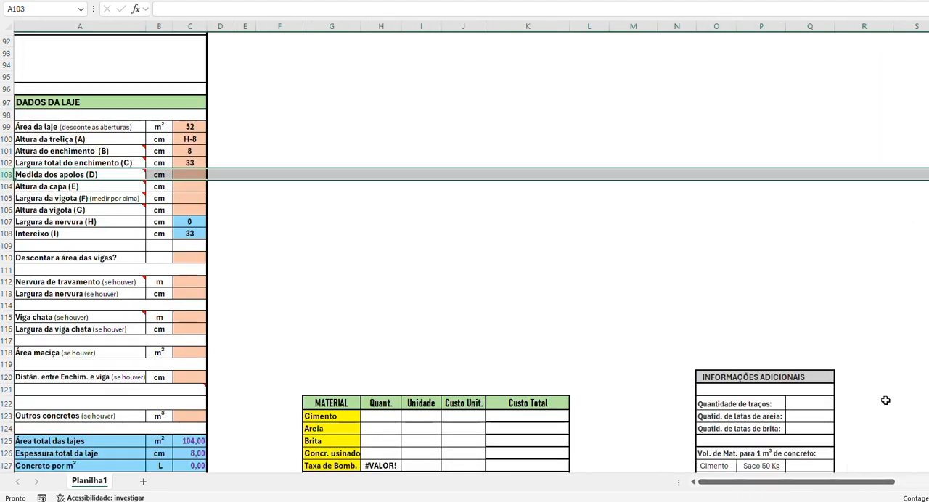
left_click(179, 172)
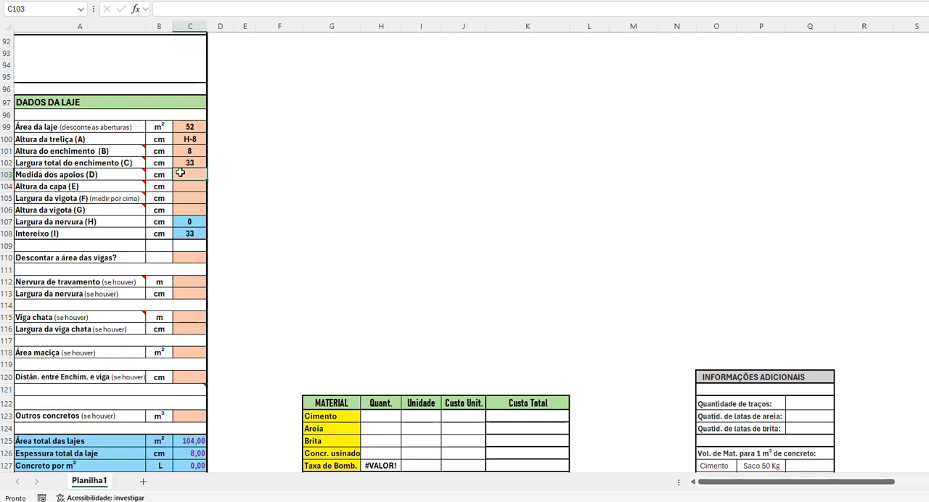
type("1,5")
key("Return")
Step: Check dimension E on the slab section diagram and set Altura da capa (E) to 5 cm
left_click(4, 186)
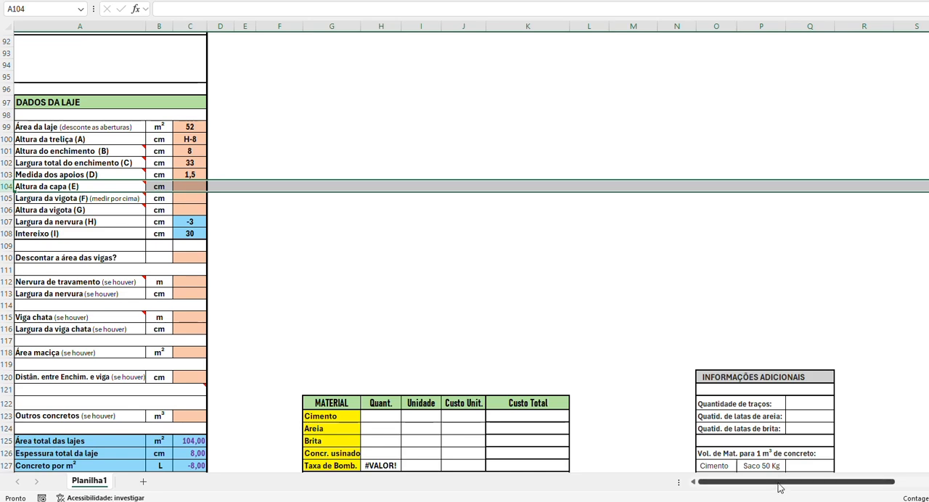
left_click_drag(780, 488, 911, 485)
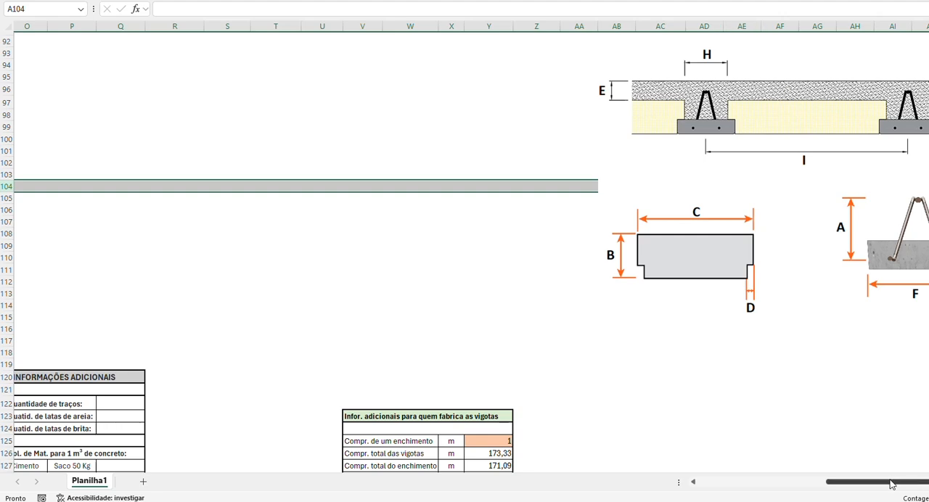
left_click_drag(892, 484, 726, 484)
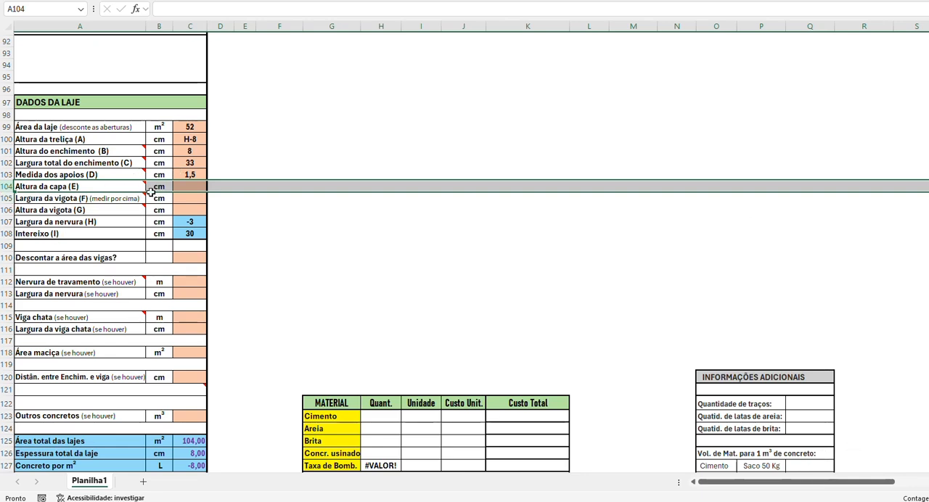
left_click(186, 187)
type("5")
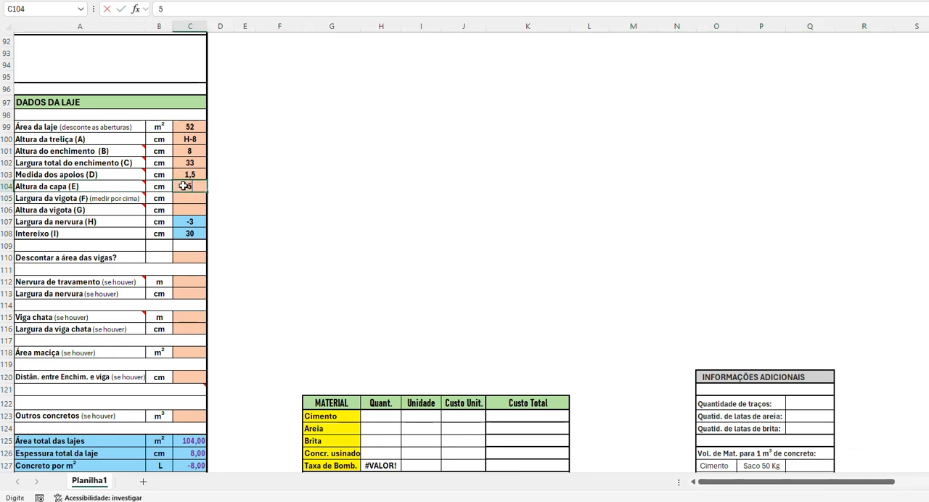
key("Return")
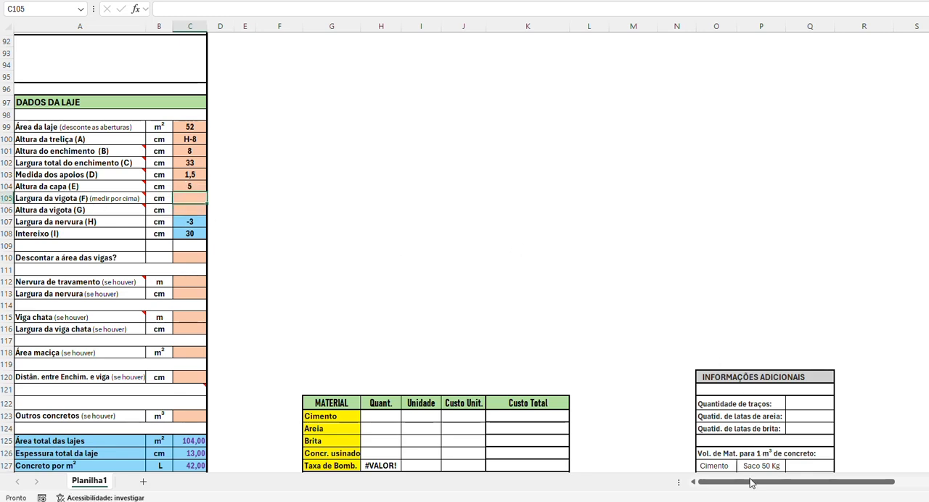
Step: Check dimension F on the joist diagram and set Largura da vigota (F) to 12,5 cm
left_click_drag(755, 481, 907, 485)
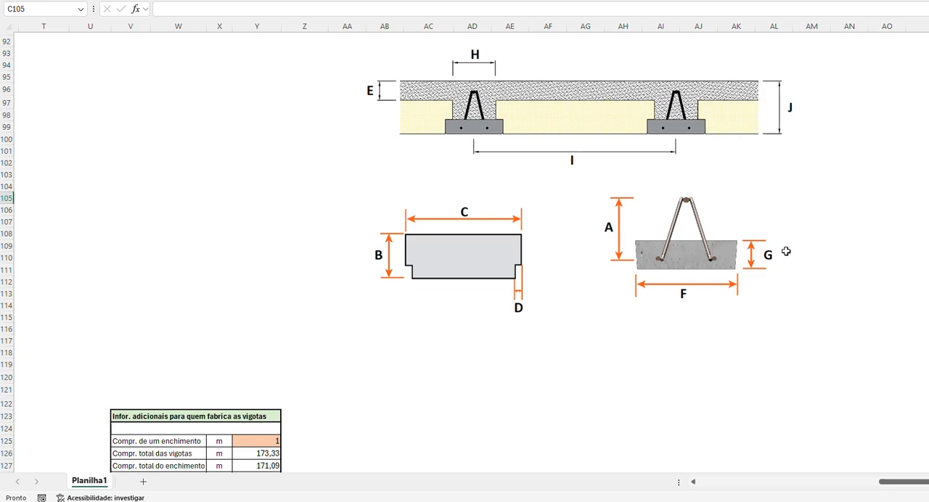
left_click_drag(917, 482, 725, 484)
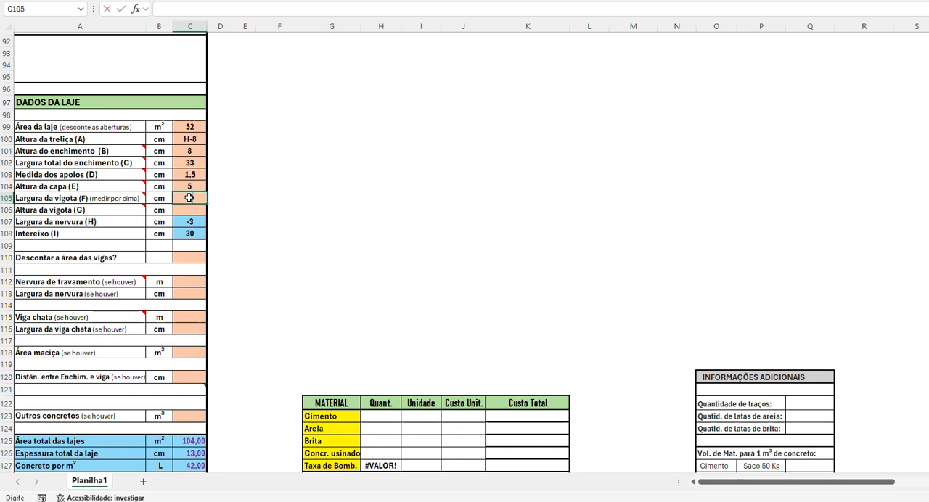
type("12,5")
key("Return")
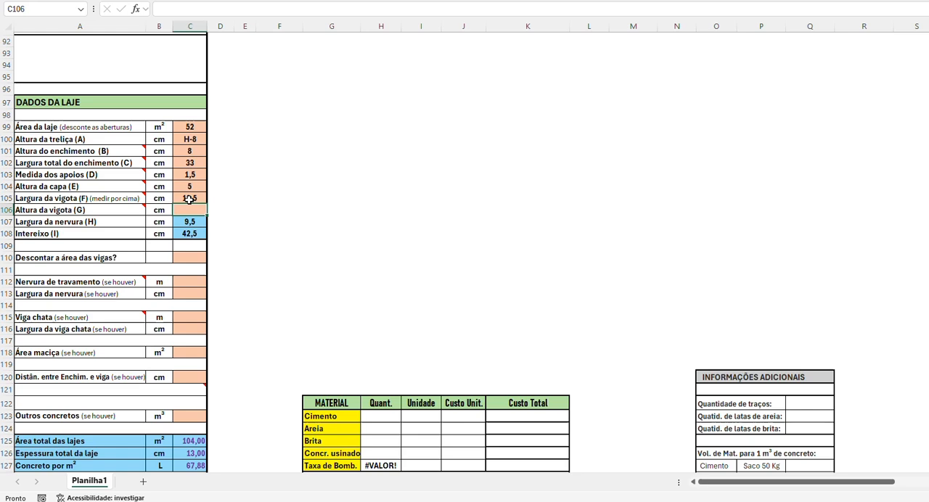
Step: Check dimension G on the joist diagram and set Altura da vigota (G) to 3 cm
left_click(7, 210)
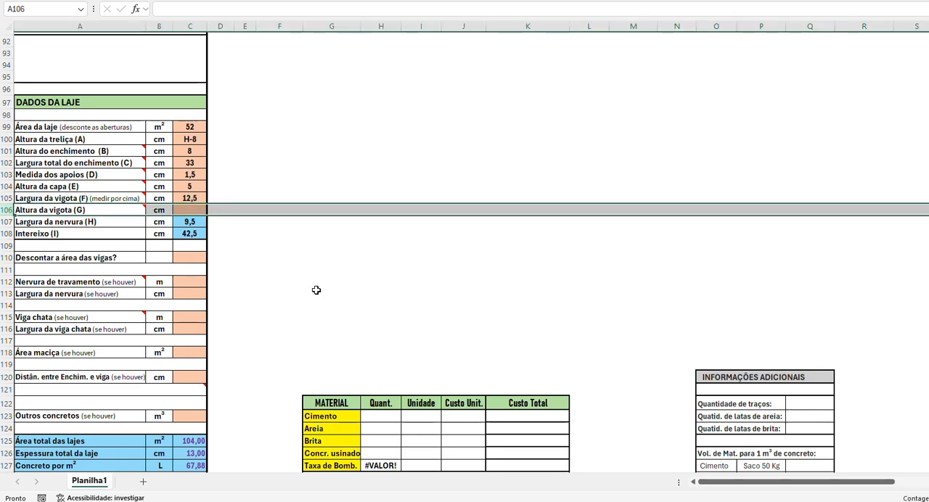
left_click_drag(716, 484, 870, 471)
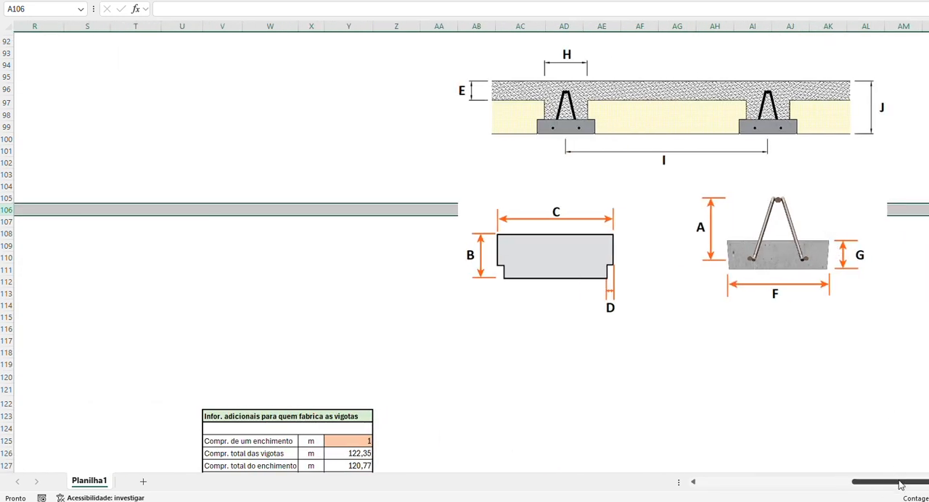
left_click_drag(895, 484, 664, 499)
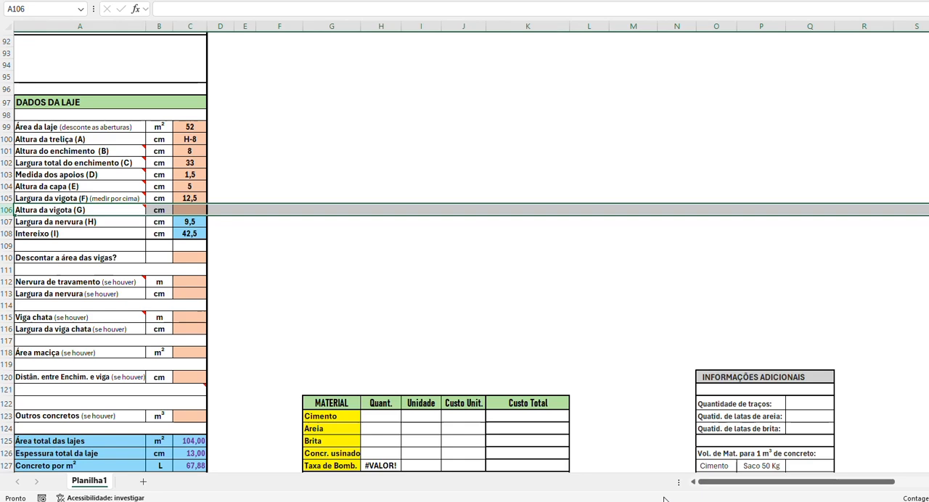
left_click(188, 209)
type("3")
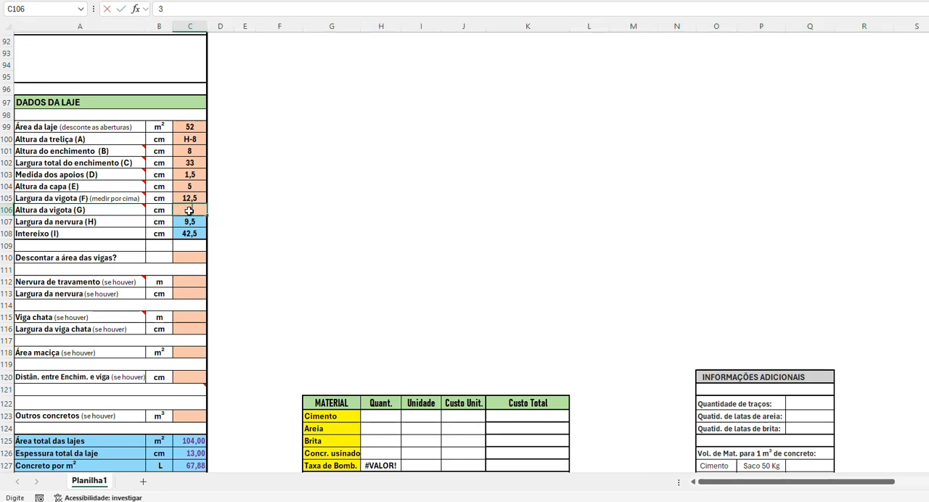
key("Return")
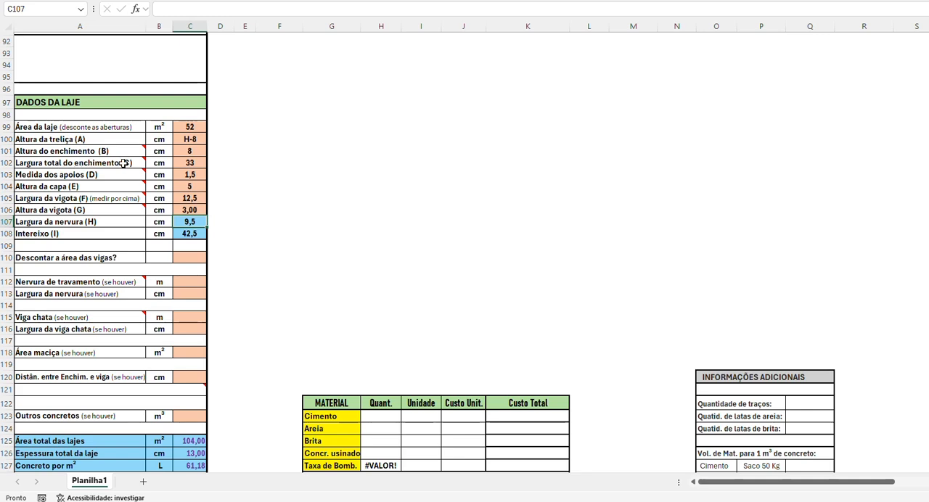
Step: Review the entries from Largura total do enchimento (C) down to Altura da vigota (G) row by row
left_click(7, 163)
left_click(7, 175)
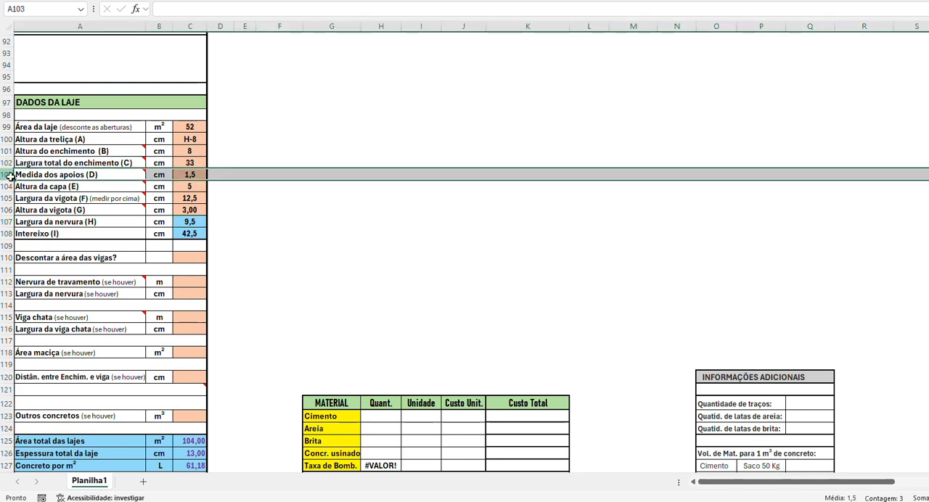
left_click(6, 187)
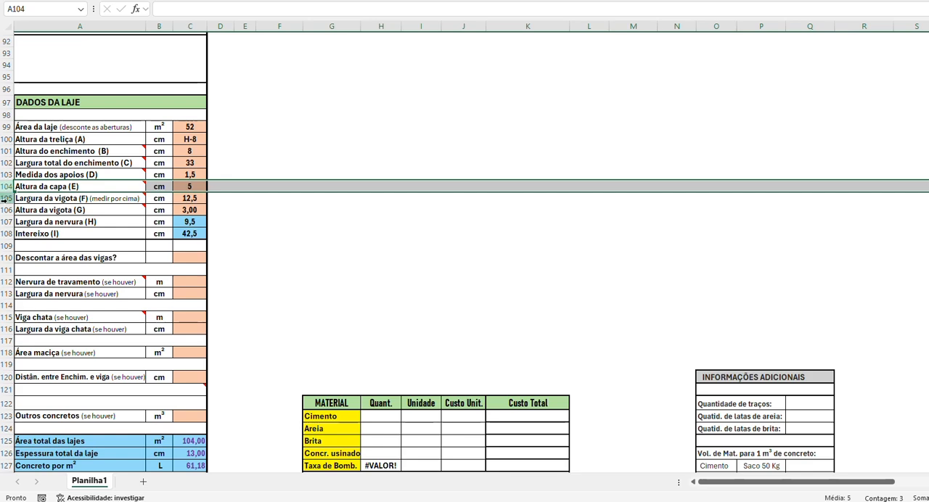
left_click(6, 198)
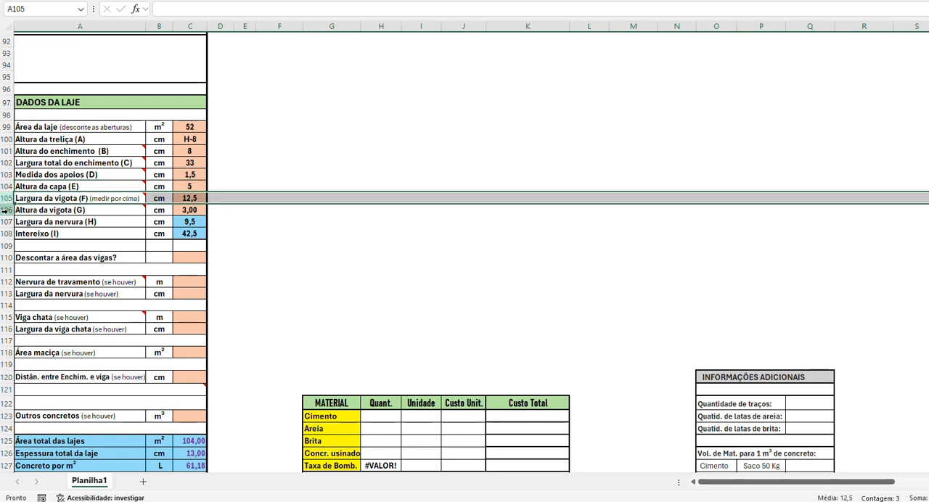
left_click(6, 210)
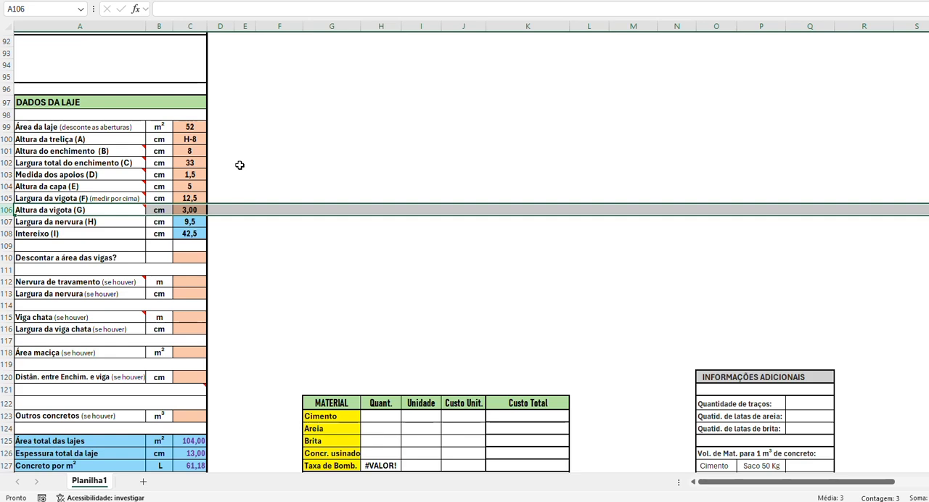
Step: Try a taller slab with Altura da treliça (A) set to H-12 and Altura do enchimento (B) set to 12 cm
left_click(197, 138)
left_click(211, 140)
left_click(184, 171)
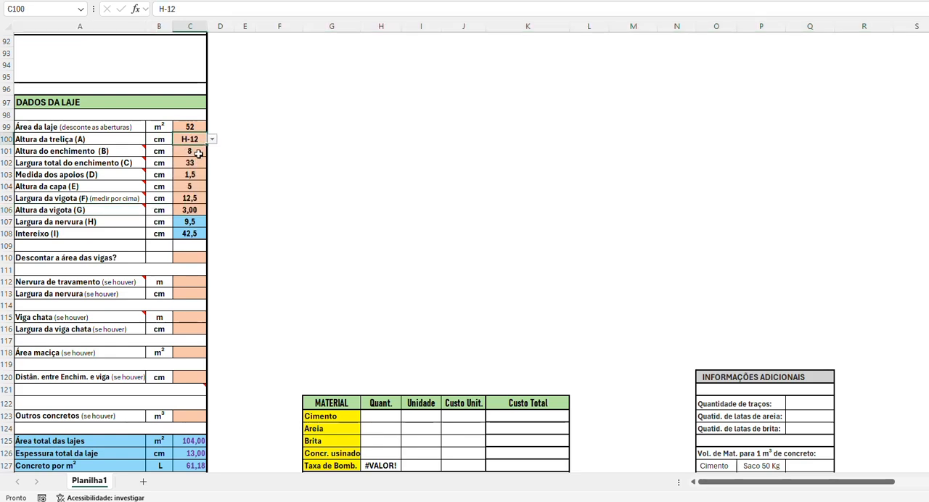
left_click(197, 151)
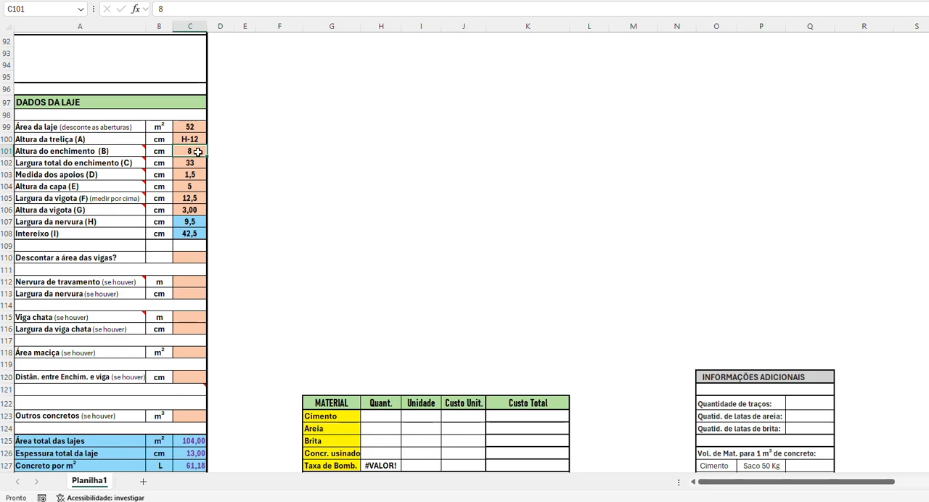
type("12")
key("Return")
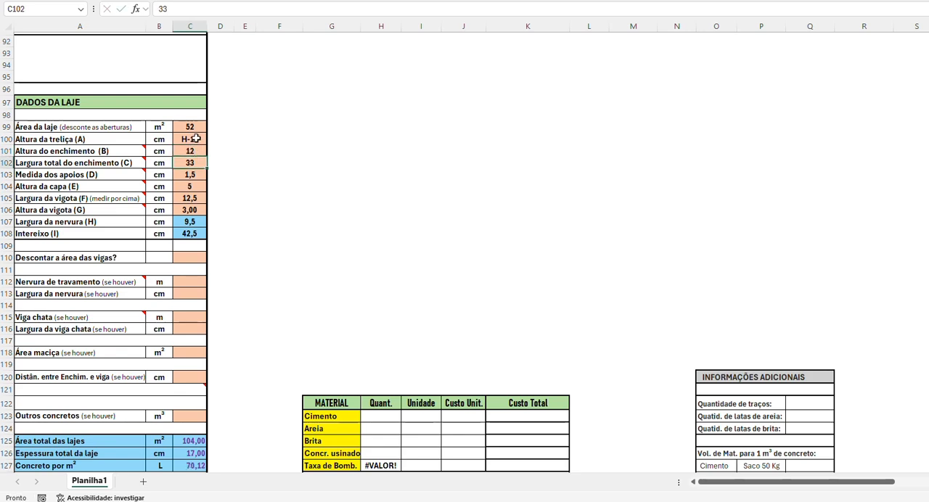
Step: Return Altura da treliça (A) to H-8 and Altura do enchimento (B) to 8 cm
left_click(196, 139)
left_click(211, 139)
left_click(184, 157)
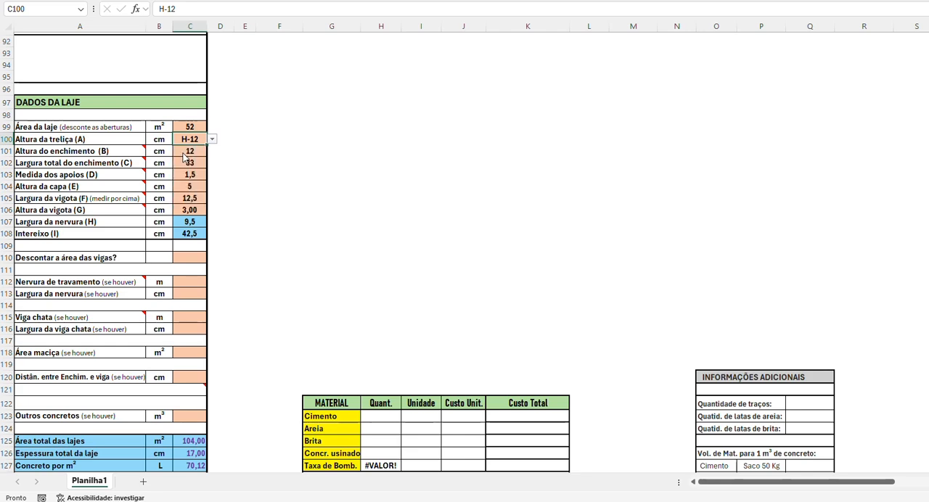
left_click(195, 151)
type("8")
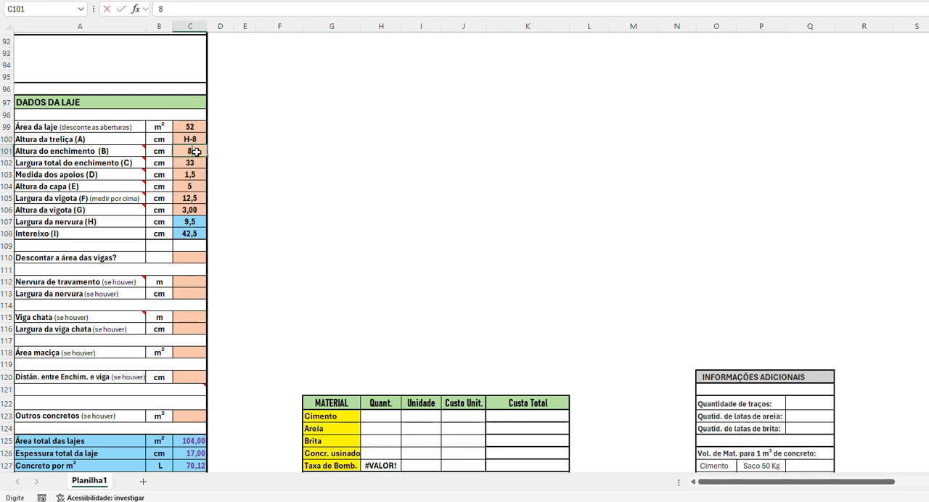
key("Return")
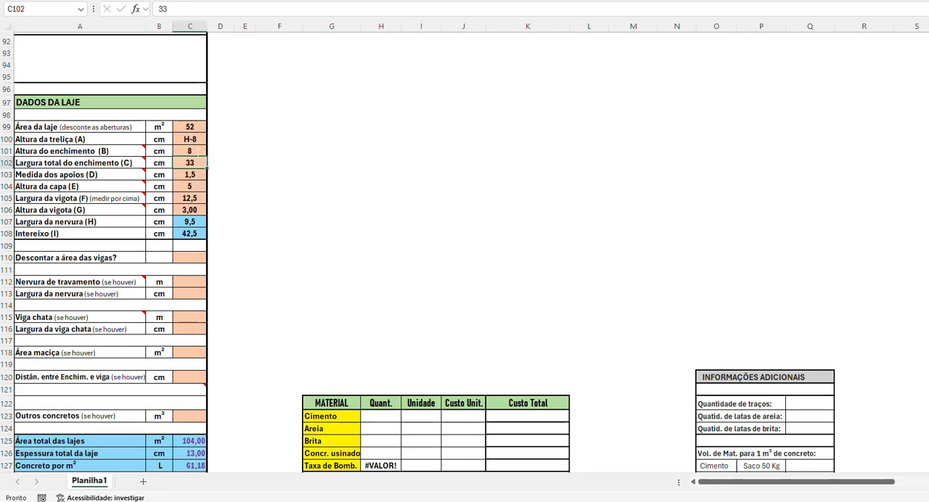
Step: Set Quantidade below the LAJE TRELIÇADA volume to 1 and check the Concreto por m² result
scroll(276, 201, "down", 2)
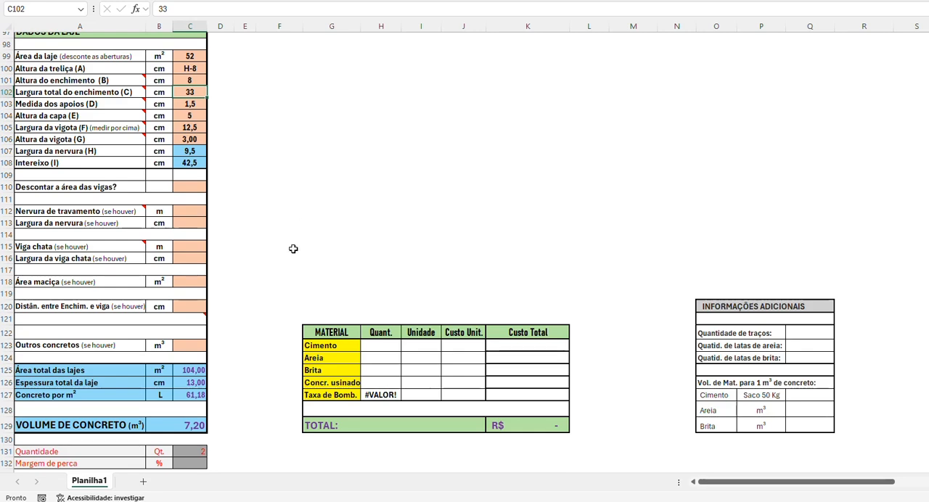
scroll(293, 247, "down", 2)
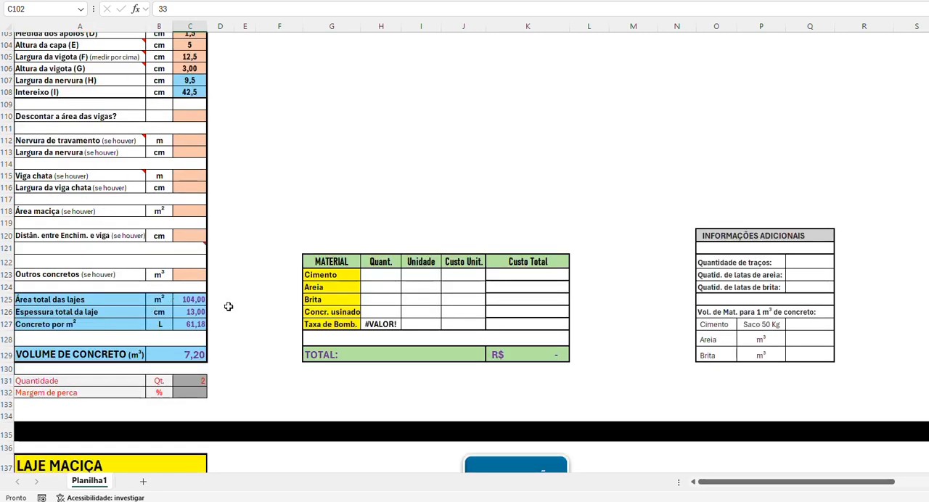
left_click(196, 381)
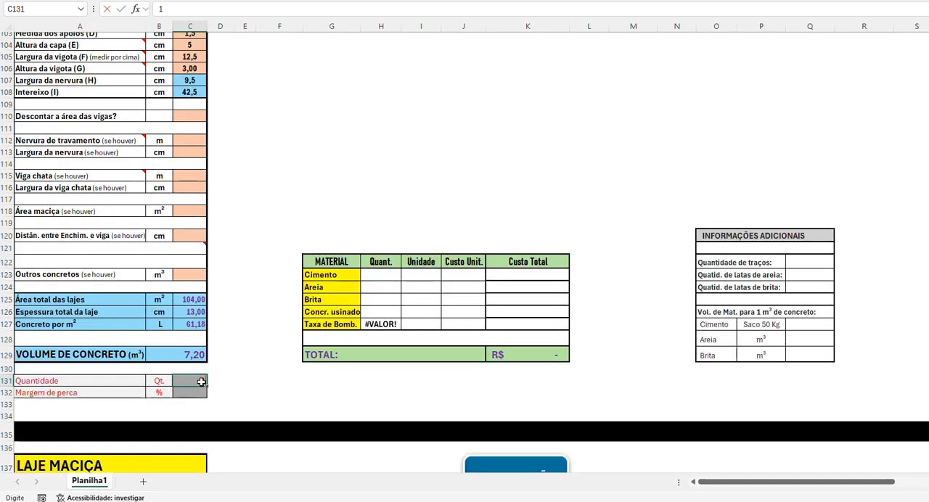
type("1")
key("Return")
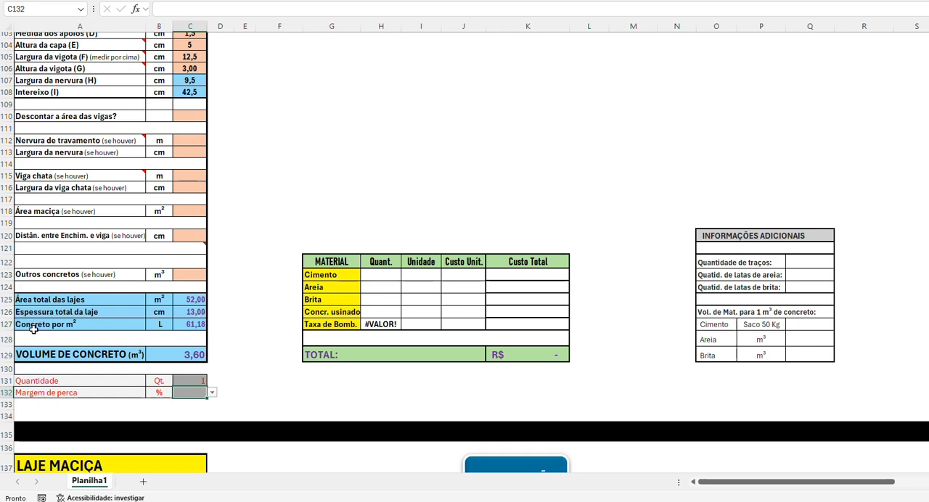
left_click(183, 323)
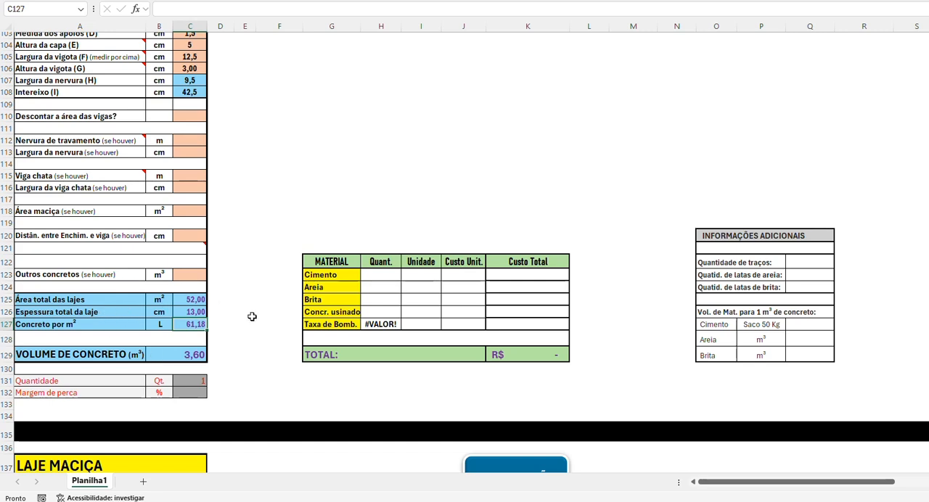
Step: In the LAJE TRELIÇADA section, set Resistência do concreto to 25 Mpa and Tipo de concreto to Na obra
scroll(265, 299, "up", 7)
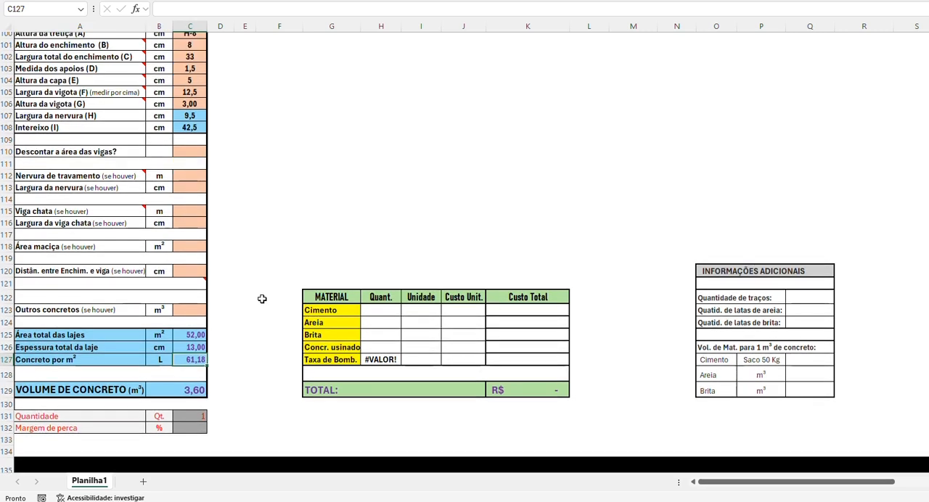
left_click(192, 122)
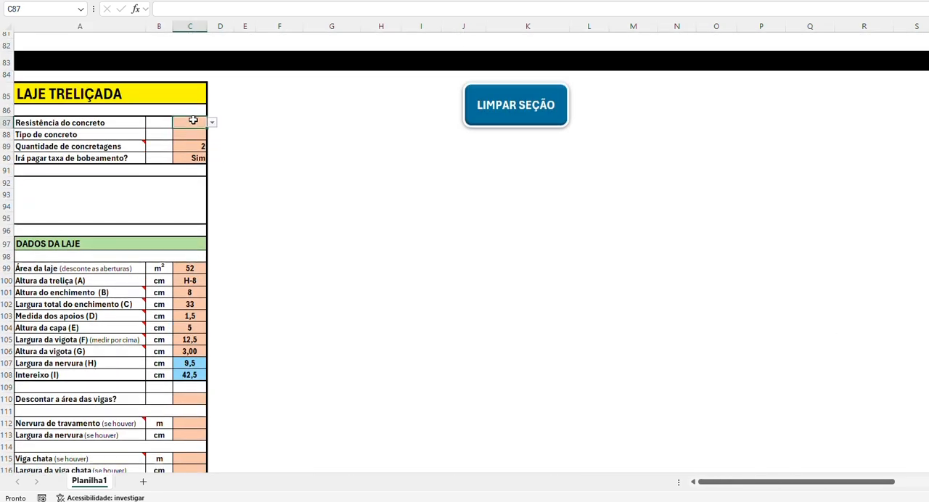
left_click(213, 124)
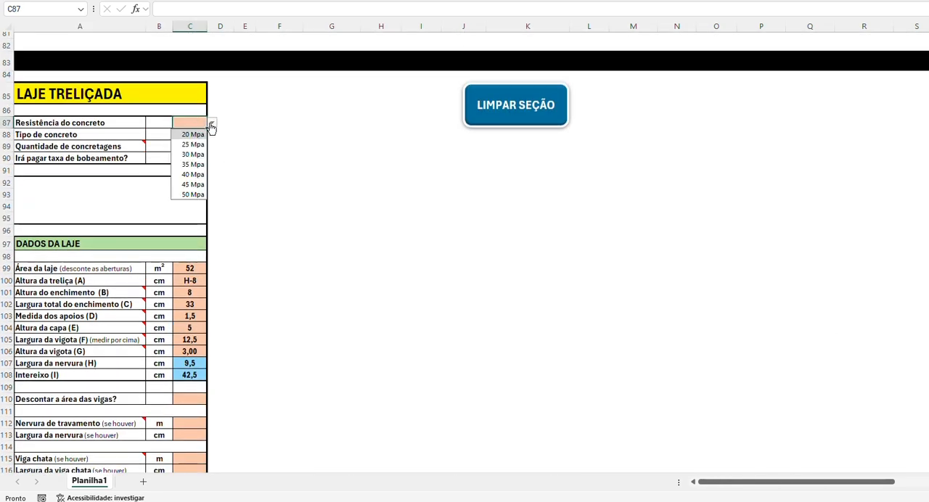
left_click(196, 143)
left_click(202, 134)
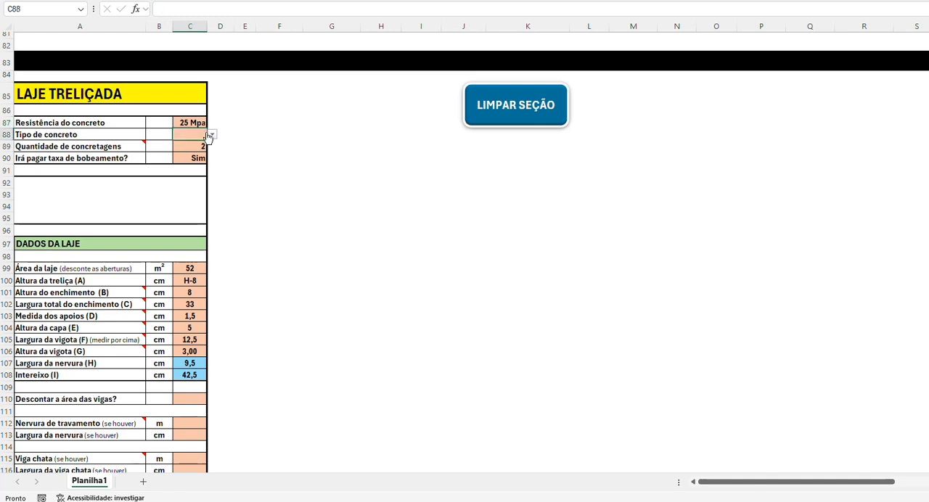
left_click(212, 135)
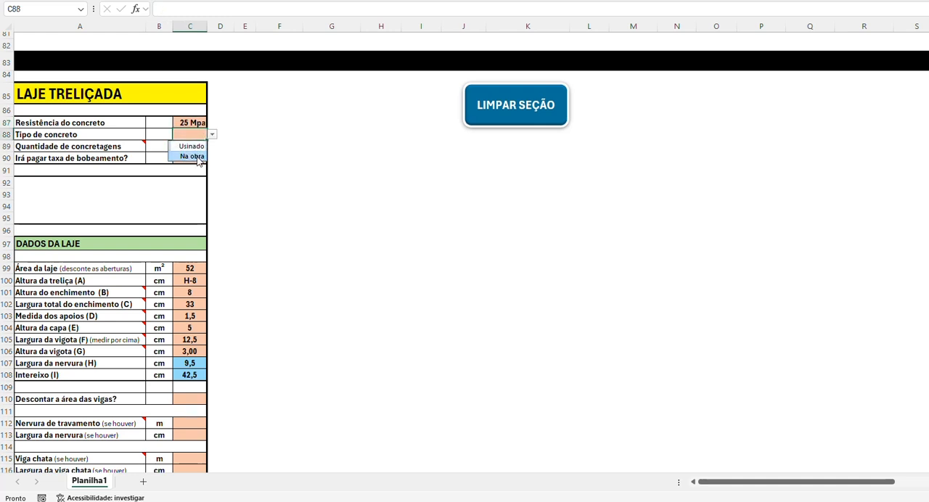
left_click(200, 157)
Step: Set Quantidade de concretagens to 1 and answer Não to the pumping fee question for the LAJE TRELIÇADA
left_click(183, 148)
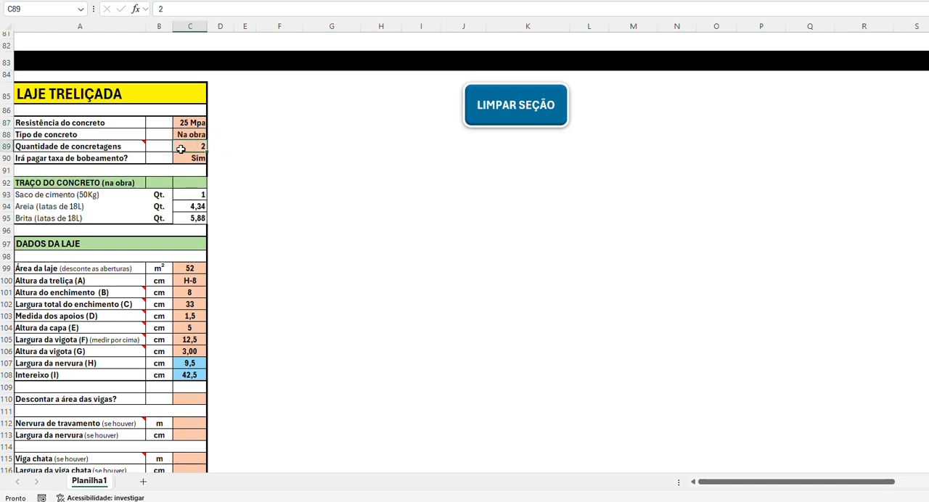
type("1")
key("Return")
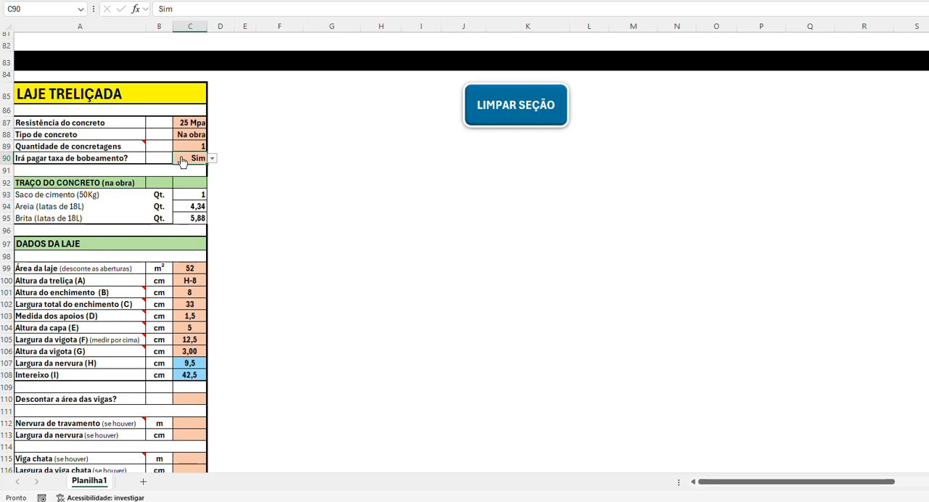
scroll(316, 201, "down", 10)
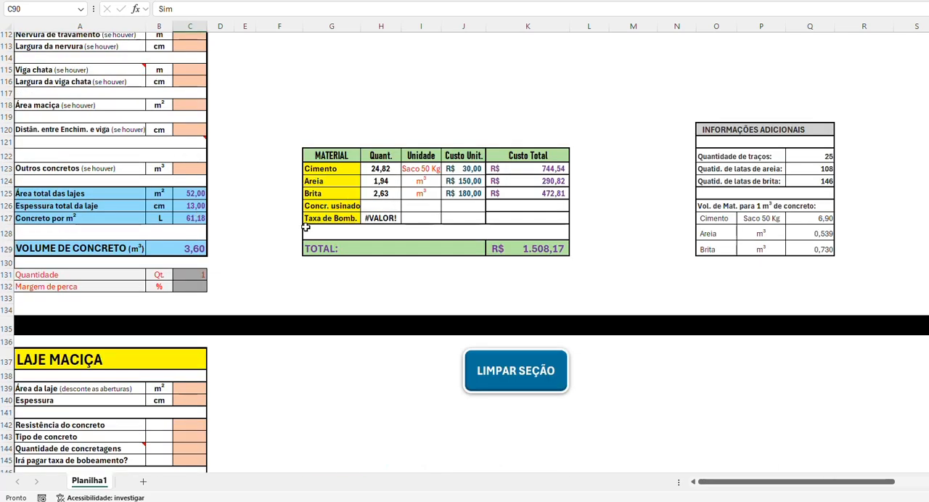
scroll(305, 228, "up", 9)
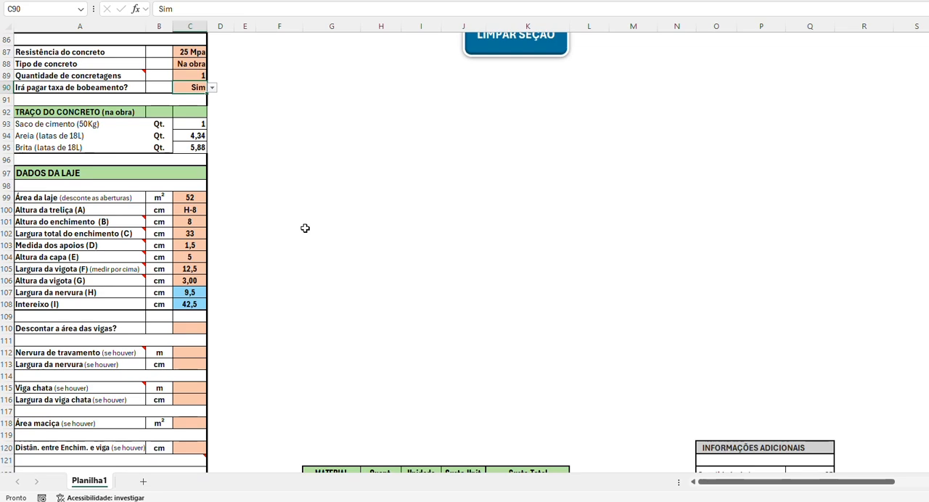
left_click(212, 88)
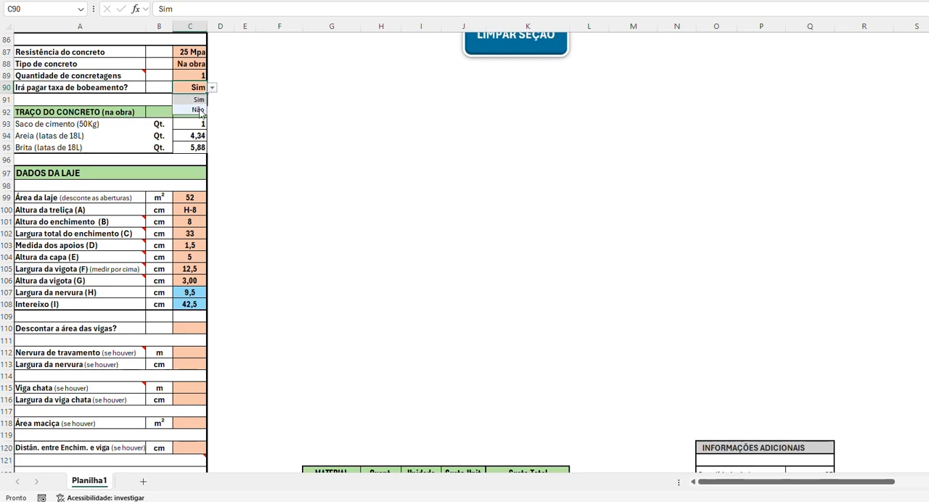
left_click(200, 111)
Step: Examine the joist slab's material quantities, costs and INFORMAÇÕES ADICIONAIS against its concrete settings
scroll(287, 167, "down", 5)
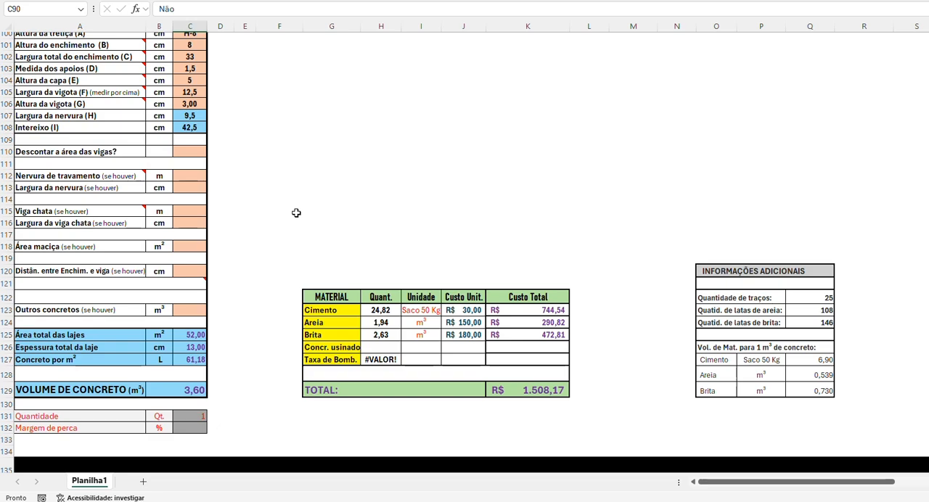
scroll(285, 240, "up", 5)
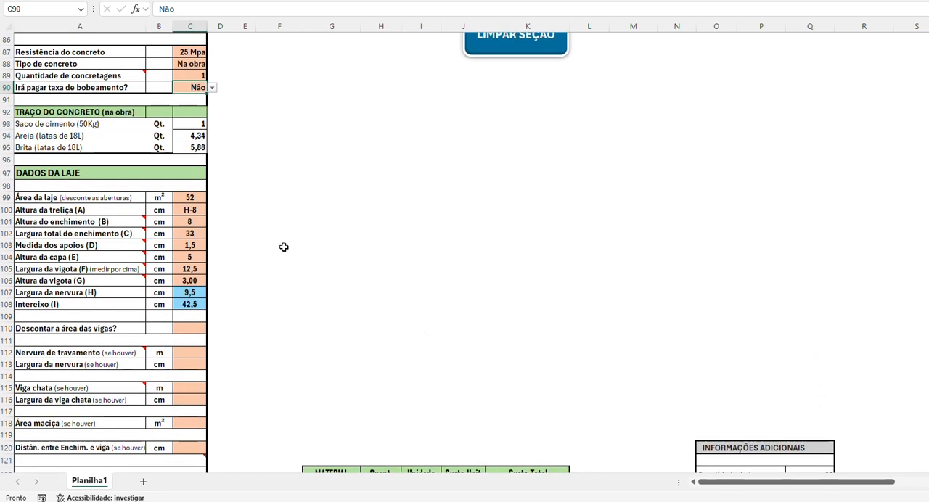
scroll(284, 240, "down", 6)
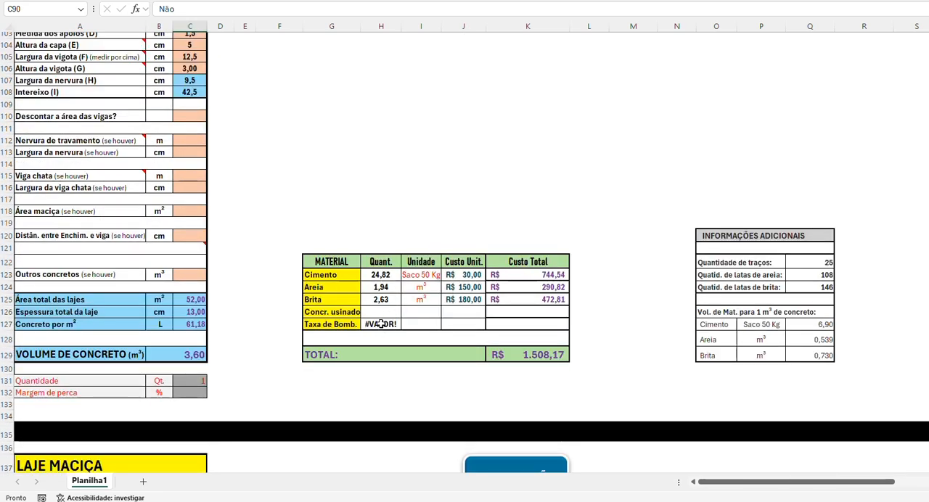
scroll(266, 314, "up", 2)
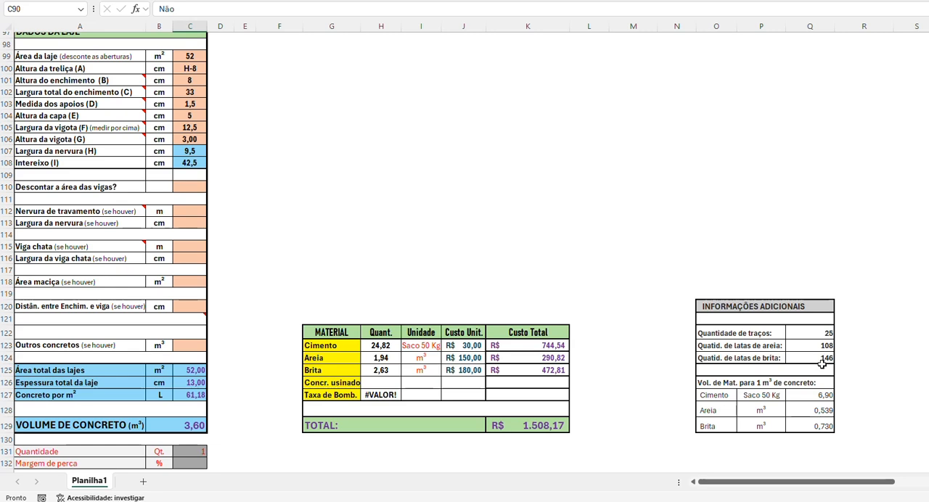
scroll(293, 209, "up", 2)
scroll(292, 209, "up", 2)
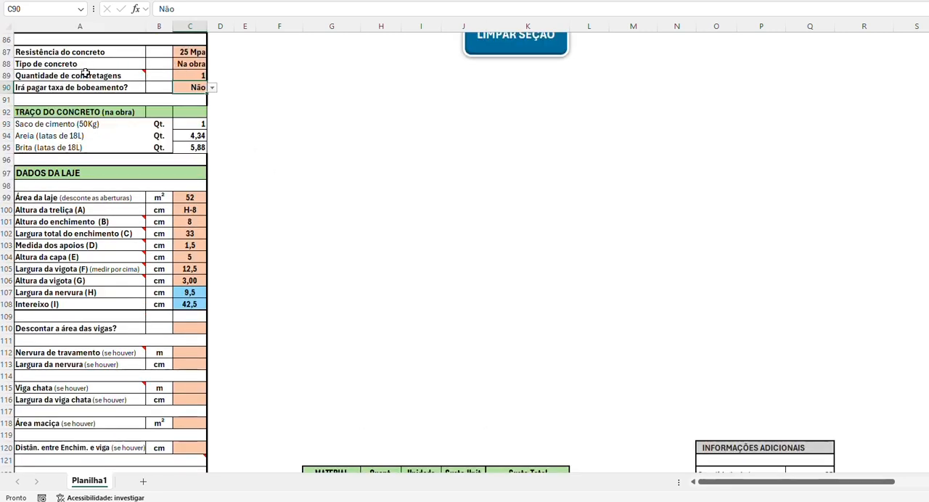
Step: Set Tipo de concreto in the LAJE TRELIÇADA section to Usinado
left_click(191, 64)
left_click(212, 64)
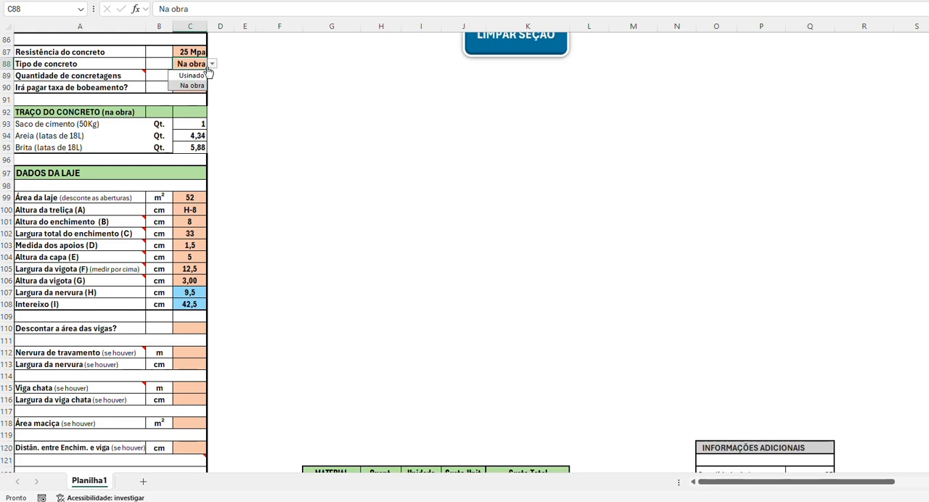
left_click(190, 75)
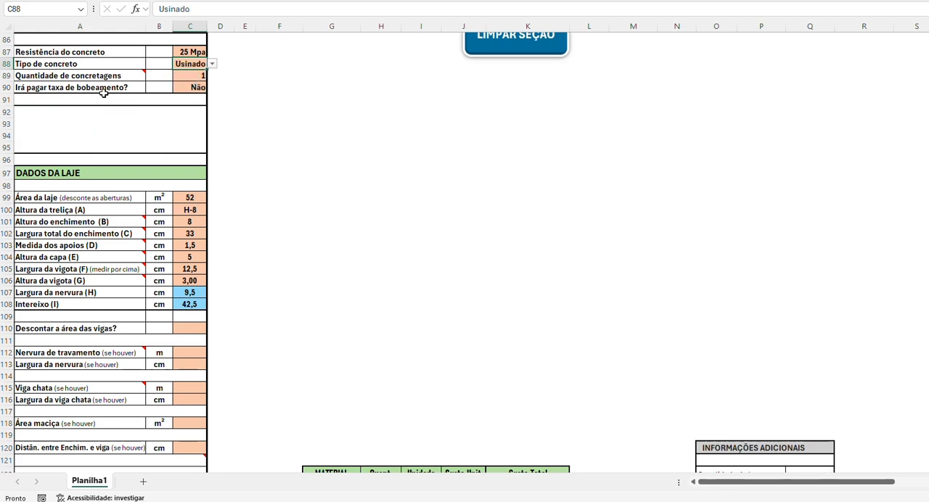
scroll(104, 93, "down", 3)
scroll(120, 101, "up", 3)
Step: Answer Sim to the joist slab's pumping fee question and review the ready-mix concrete and pumping costs in the material table
left_click(185, 87)
left_click(214, 89)
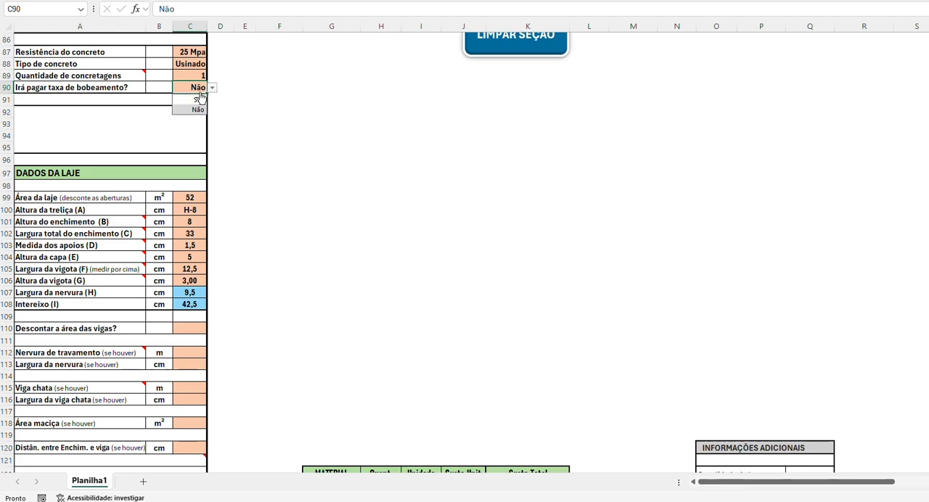
left_click(187, 99)
scroll(258, 130, "down", 4)
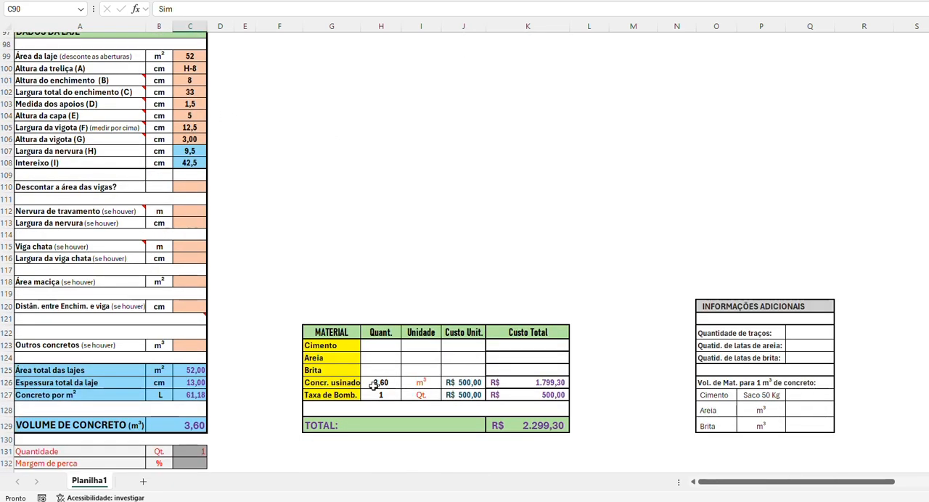
scroll(370, 378, "down", 1)
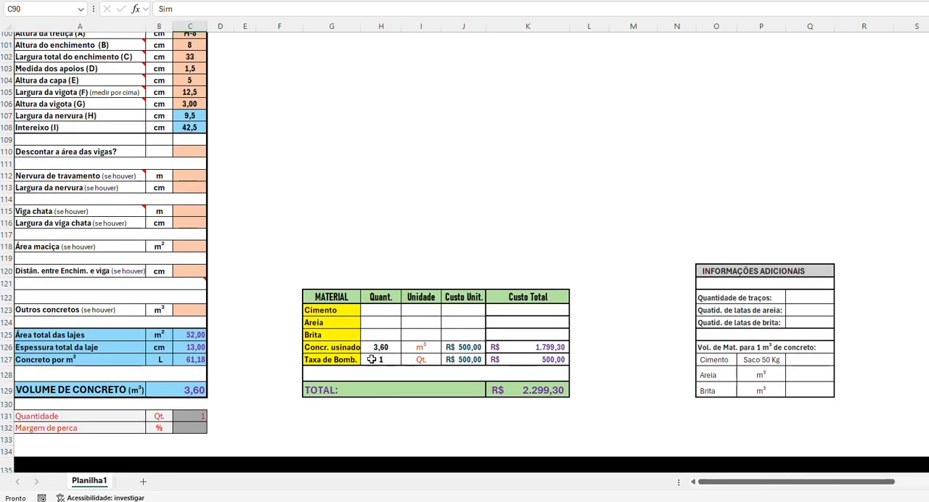
scroll(151, 363, "up", 5)
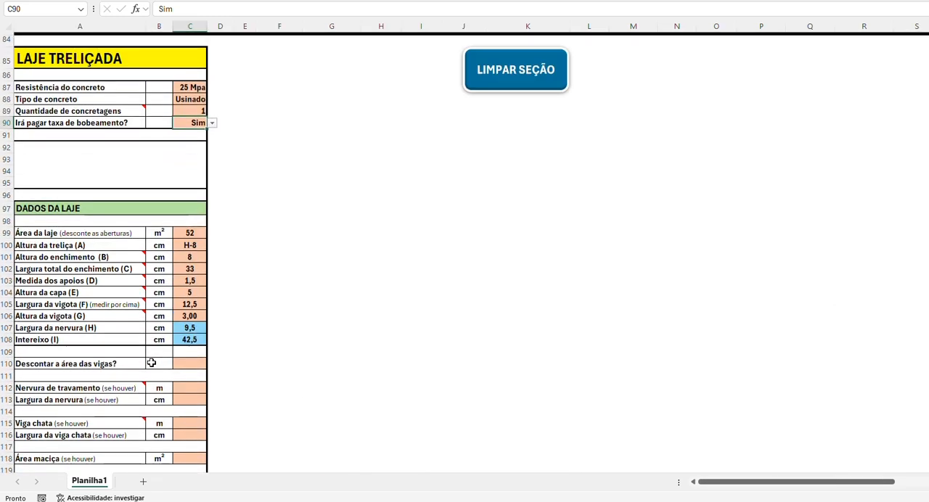
scroll(151, 363, "down", 2)
scroll(145, 210, "up", 4)
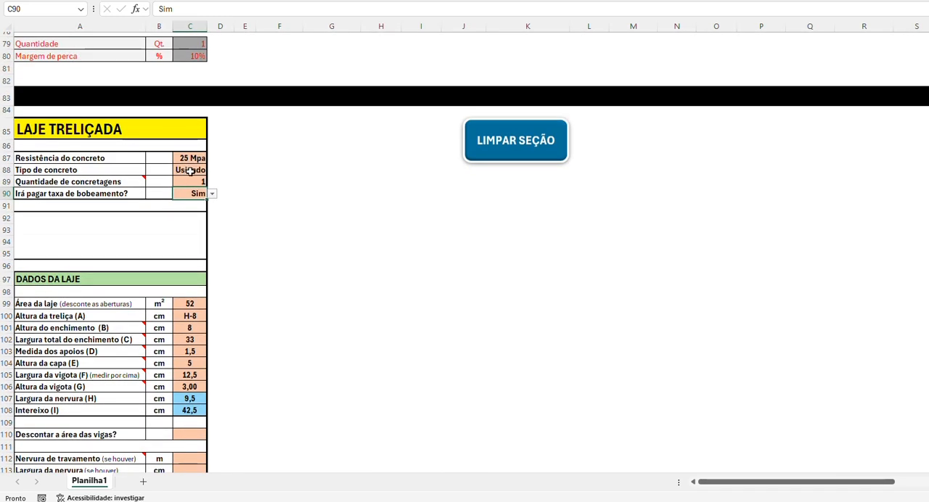
Step: Switch the joist slab's Tipo de concreto back to Na obra and check the material table
left_click(189, 170)
left_click(212, 170)
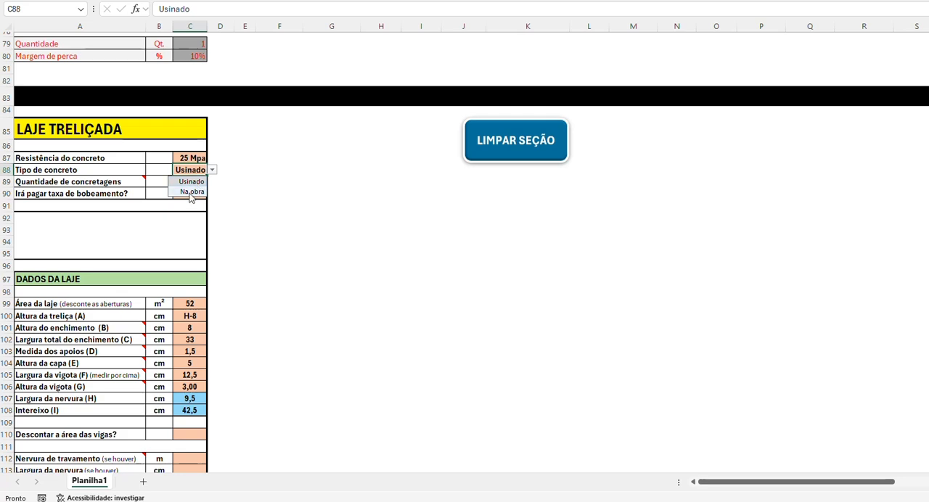
left_click(190, 193)
scroll(137, 265, "down", 8)
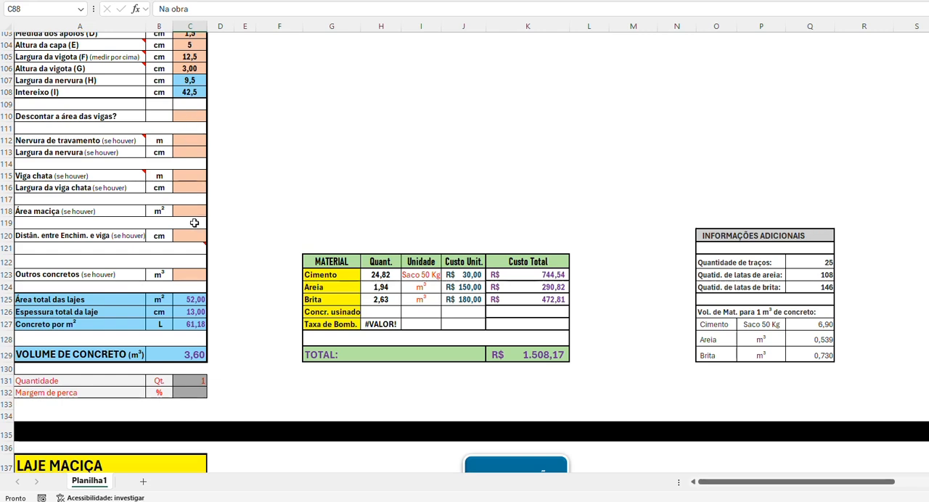
Step: Answer Sim to Descontar a área das vigas? in the joist slab data
scroll(193, 227, "up", 1)
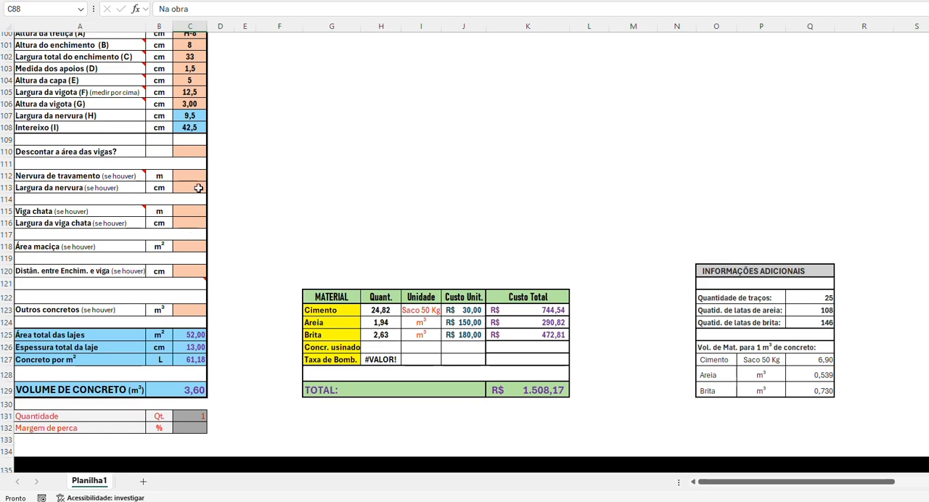
left_click(190, 152)
left_click(213, 154)
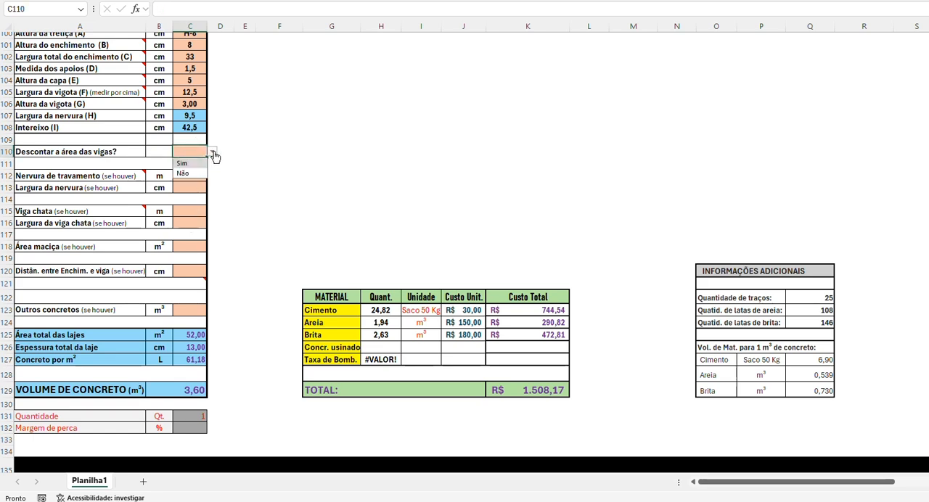
left_click(187, 165)
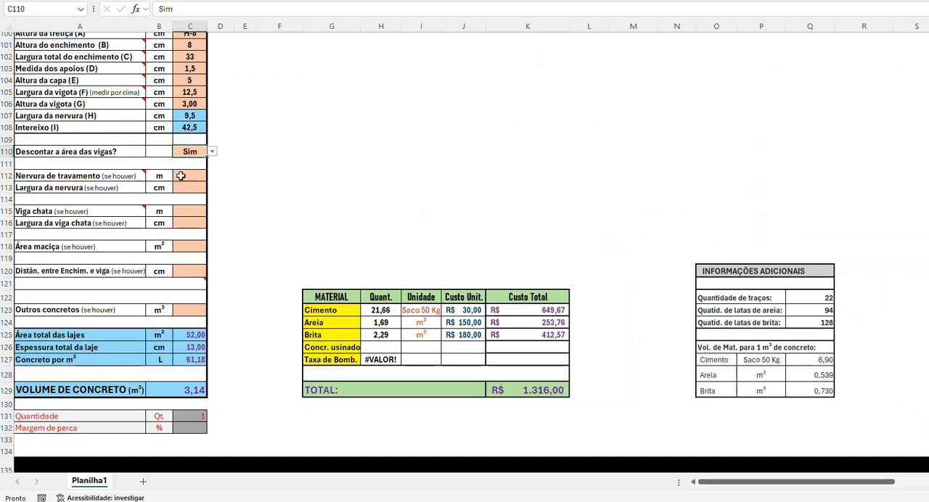
Step: Enter a Nervura de travamento of 8 m with a Largura da nervura of 12 cm
left_click(180, 176)
type("8")
key("Return")
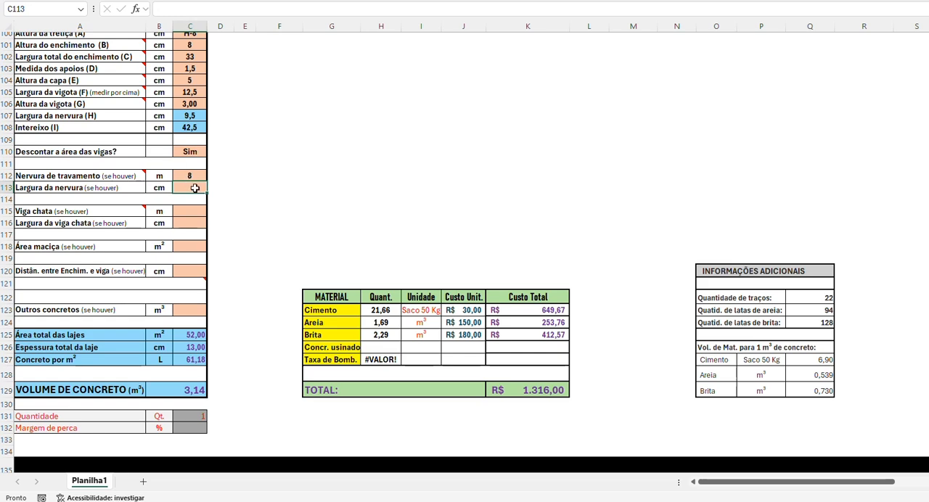
type("12")
key("Return")
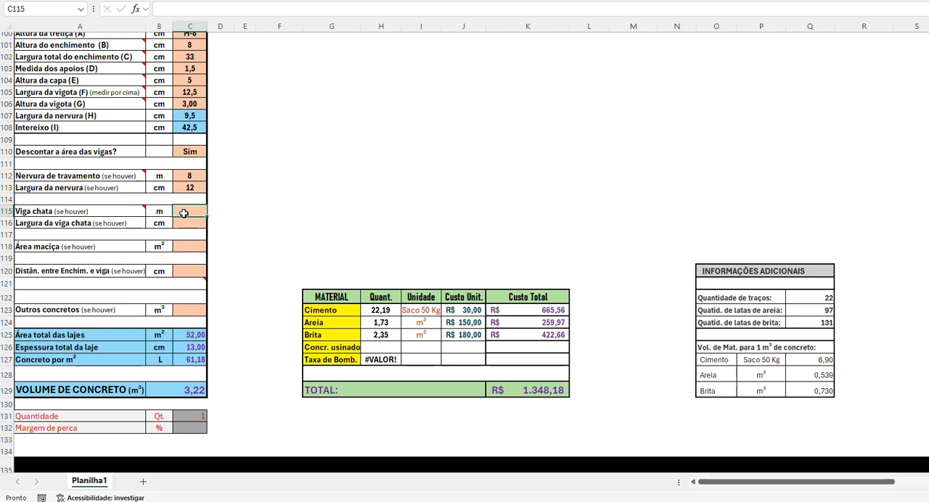
Step: Enter a Viga chata length of 3 m with a Largura da viga chata of 30 cm
type("3")
key("Return")
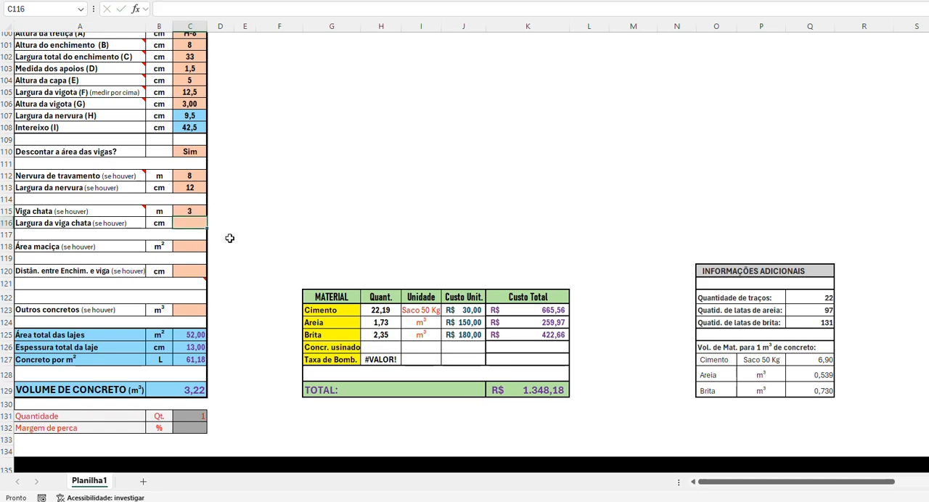
type("30")
key("Return")
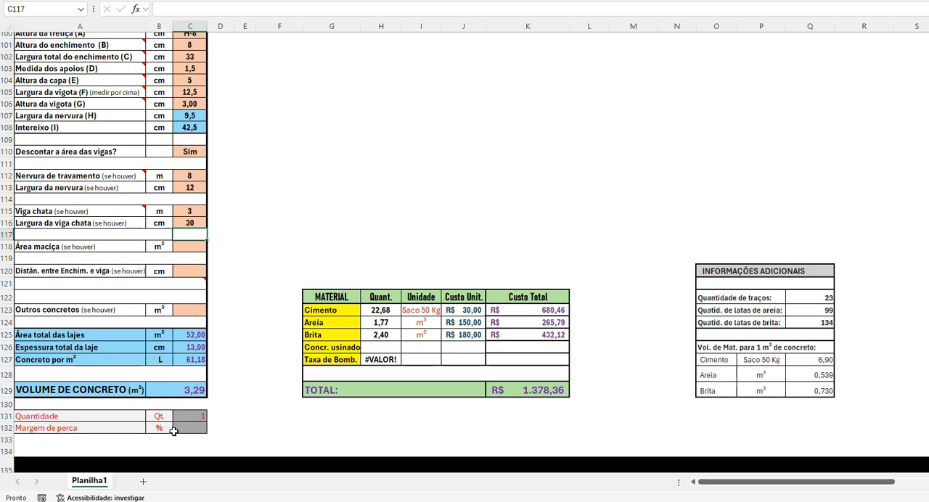
Step: Set the joist slab's Área maciça to 3 m²
left_click(200, 246)
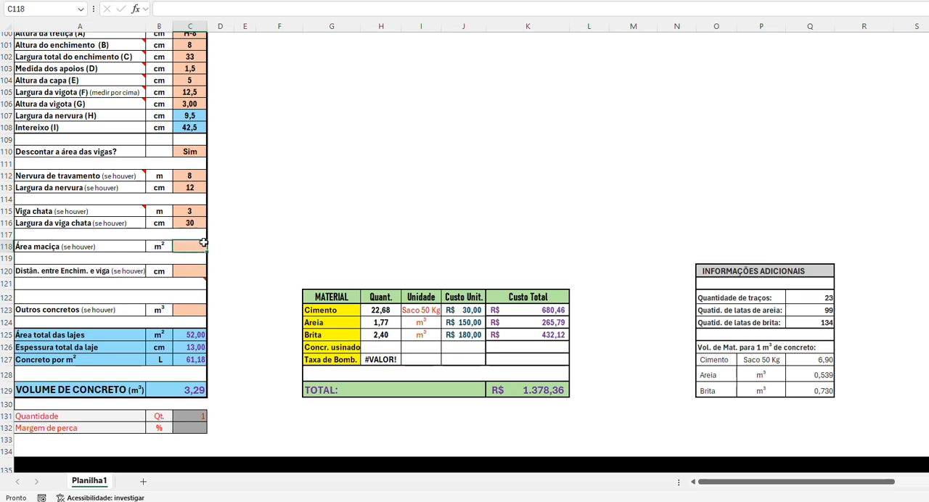
type("3")
key("Return")
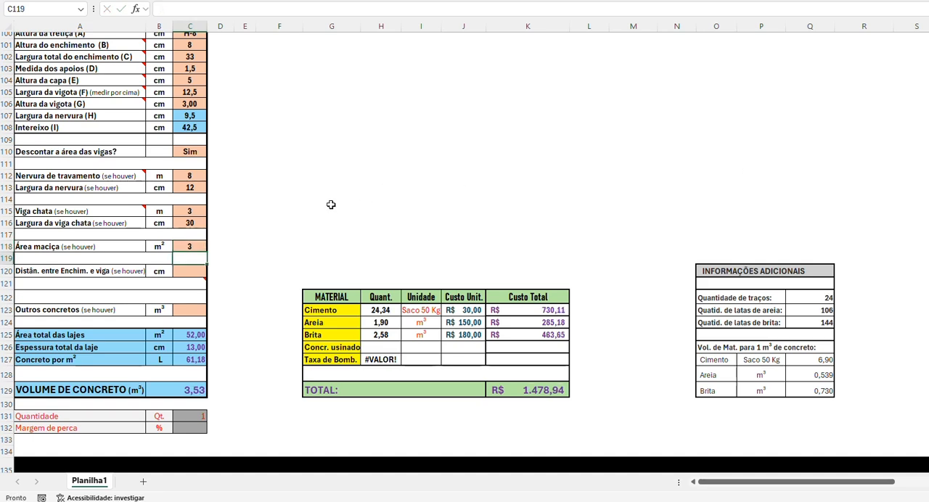
Step: Clear the Área maciça value and both Viga chata values
left_click(190, 247)
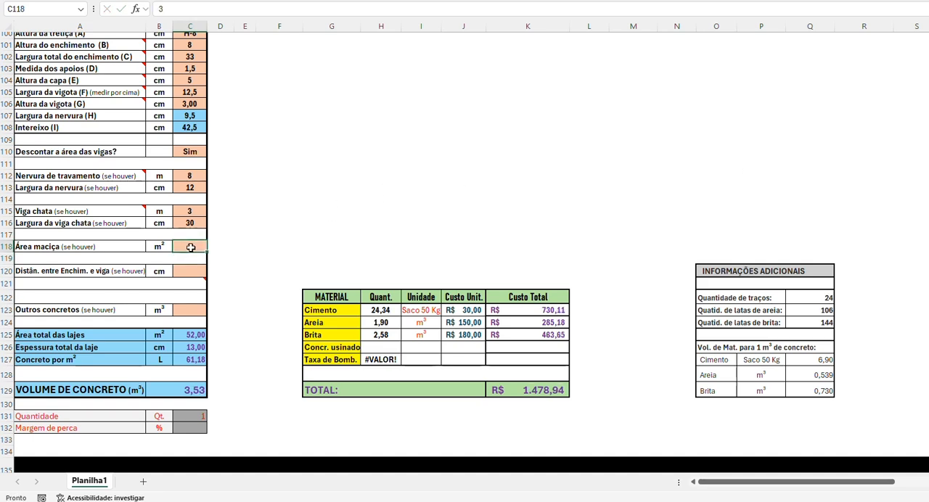
key("Delete")
left_click_drag(189, 211, 190, 221)
key("Delete")
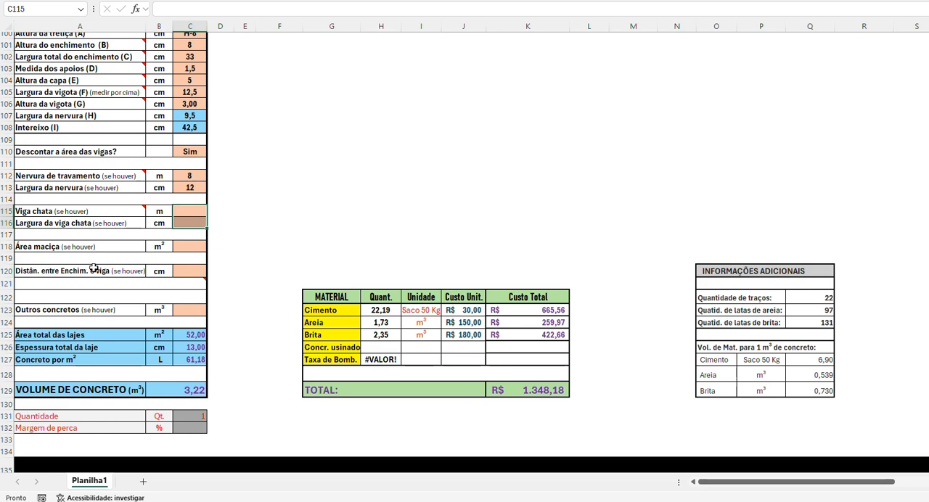
Step: Set the distance between the slab filling and the beam (Distân. entre Enchim. e viga) to 5 cm
left_click(44, 270)
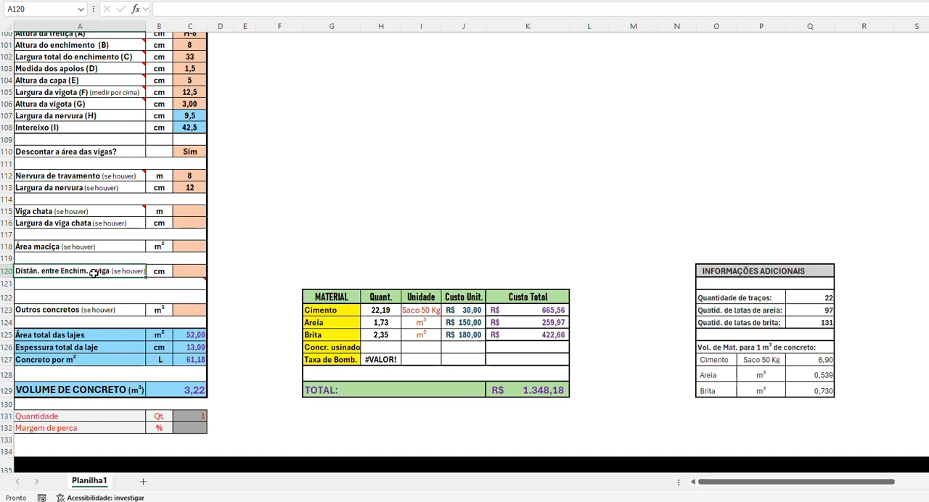
left_click(187, 272)
type("5")
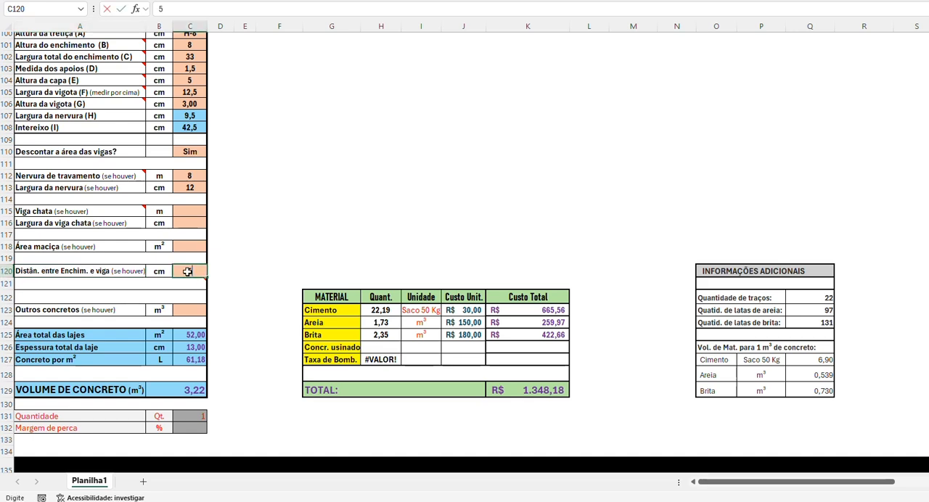
key("Return")
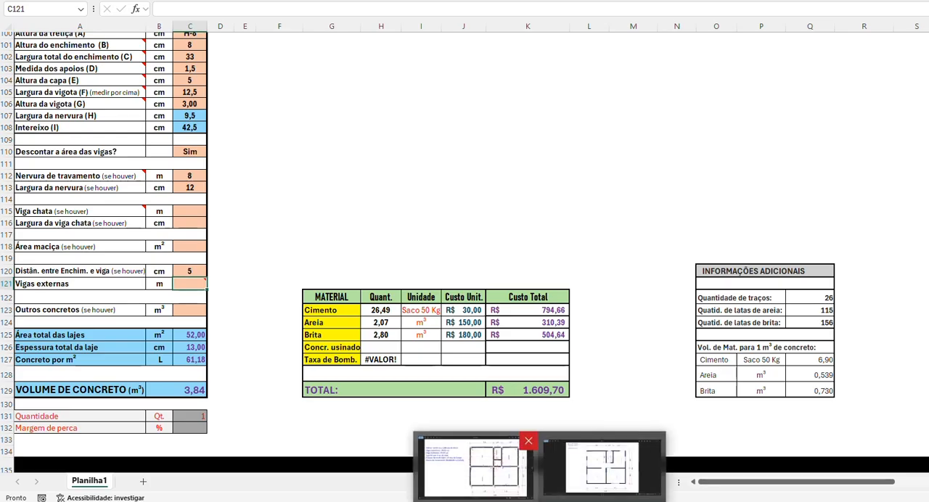
Step: Consult the house floor plan for the outer beams, return to the Excel spreadsheet and set Vigas externas to 30 m
left_click(593, 465)
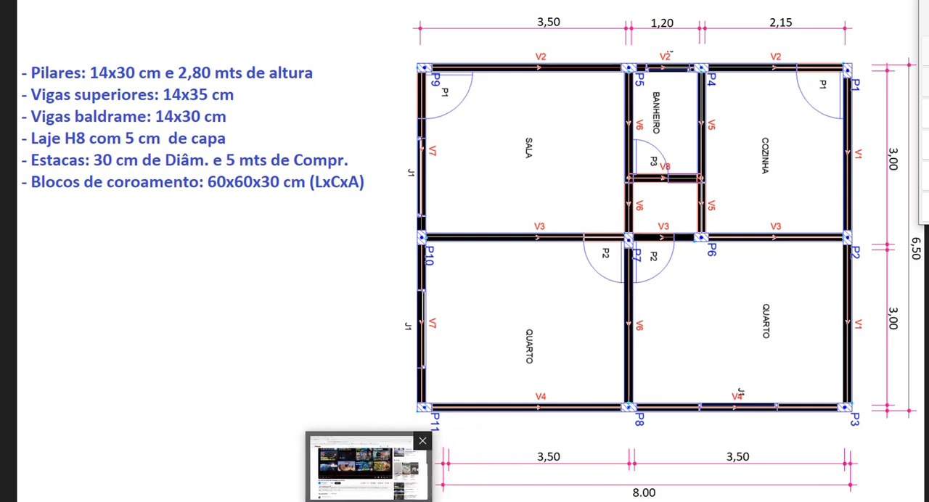
mouse_move(464, 501)
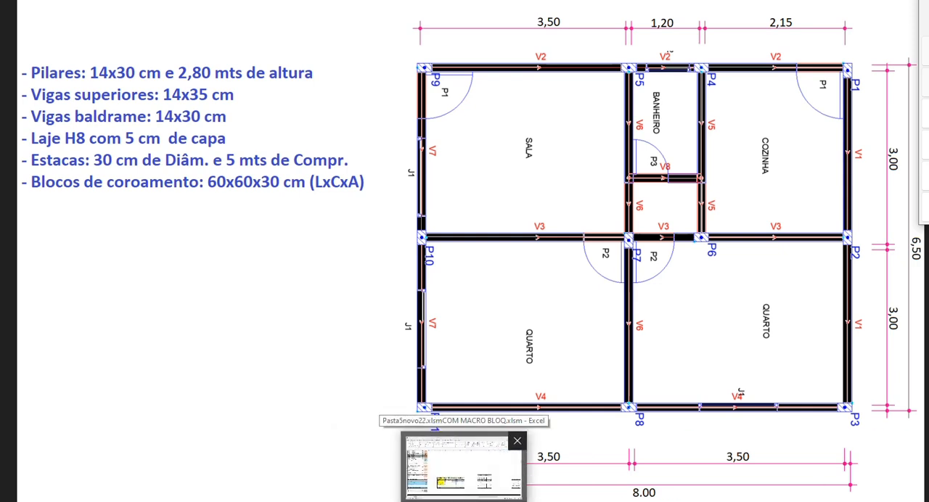
left_click(463, 501)
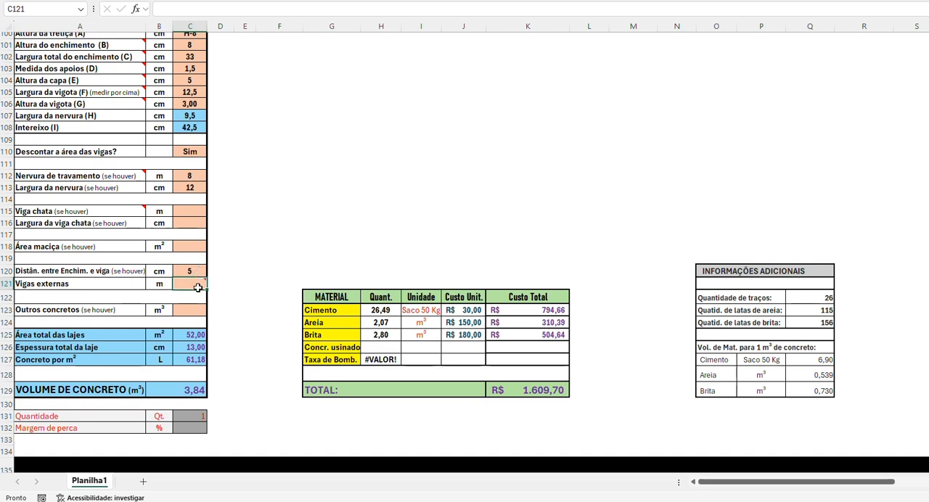
type("30")
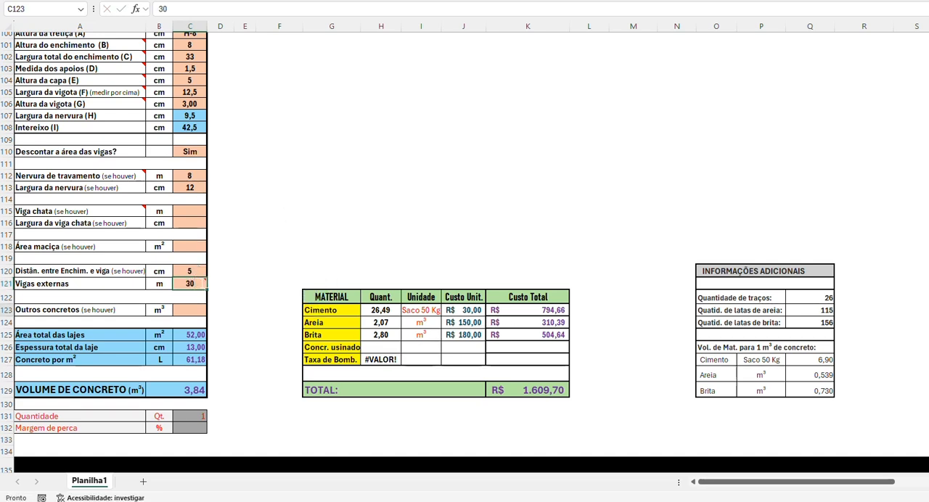
key("Return")
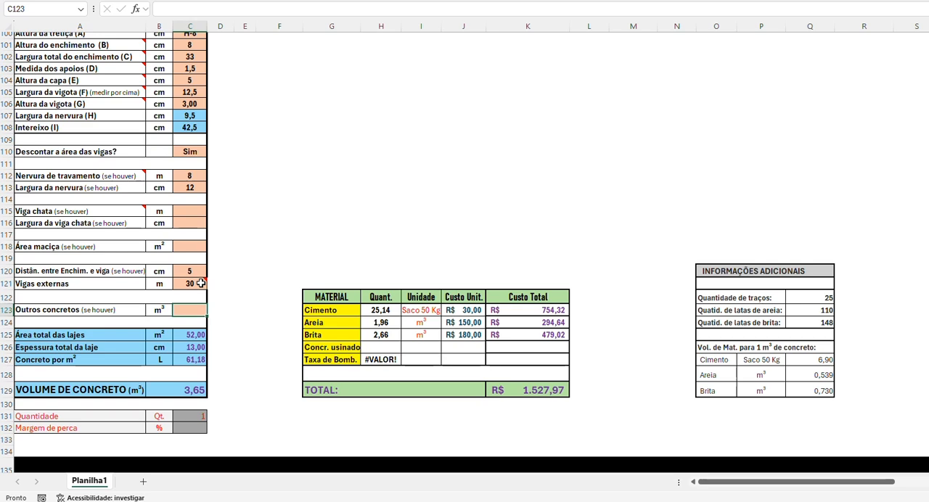
Step: Clear the filling-to-beam distance and Vigas externas values, and set Outros concretos to 1 m³
left_click_drag(191, 272, 194, 282)
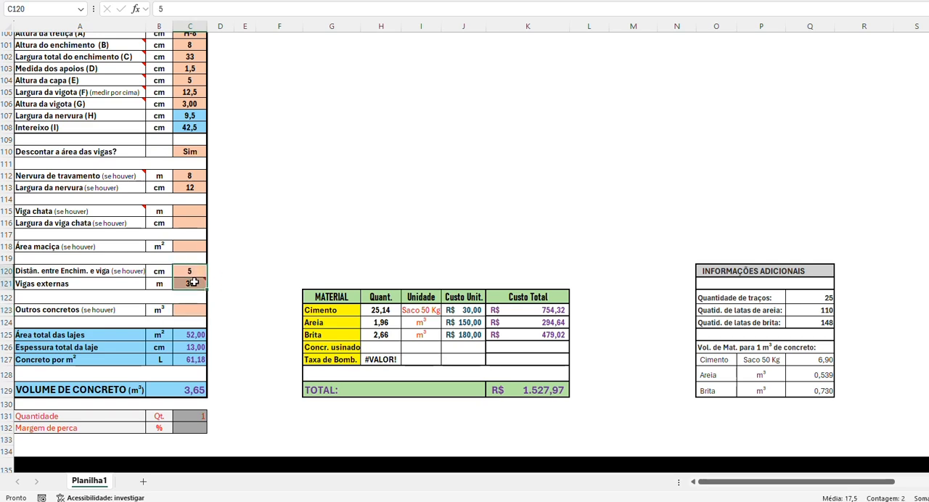
key("Delete")
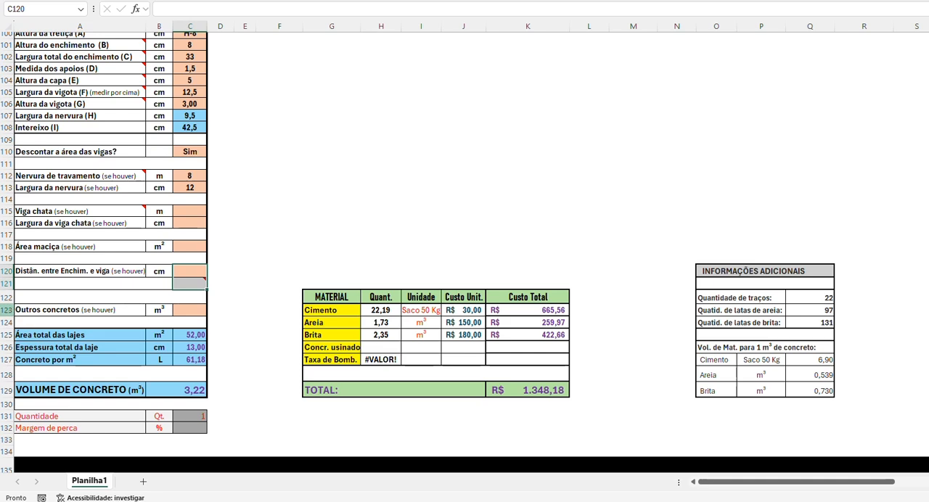
left_click(183, 312)
type("1")
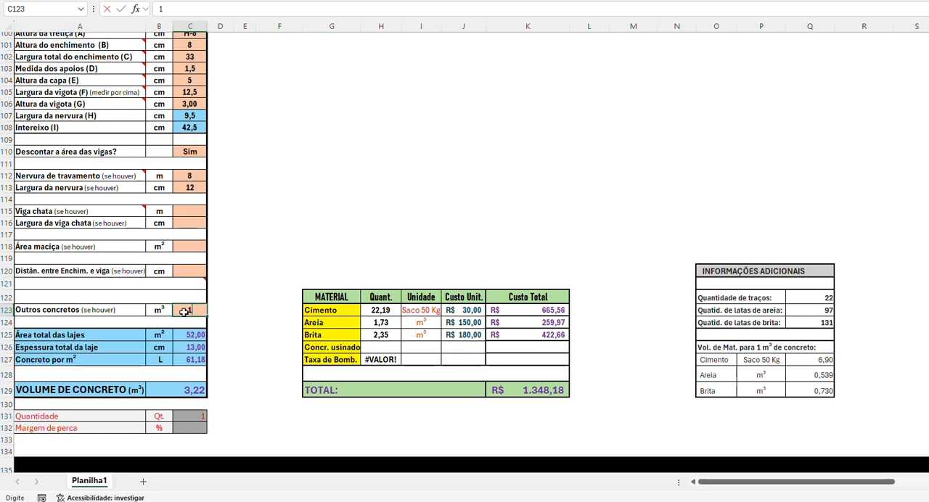
key("Return")
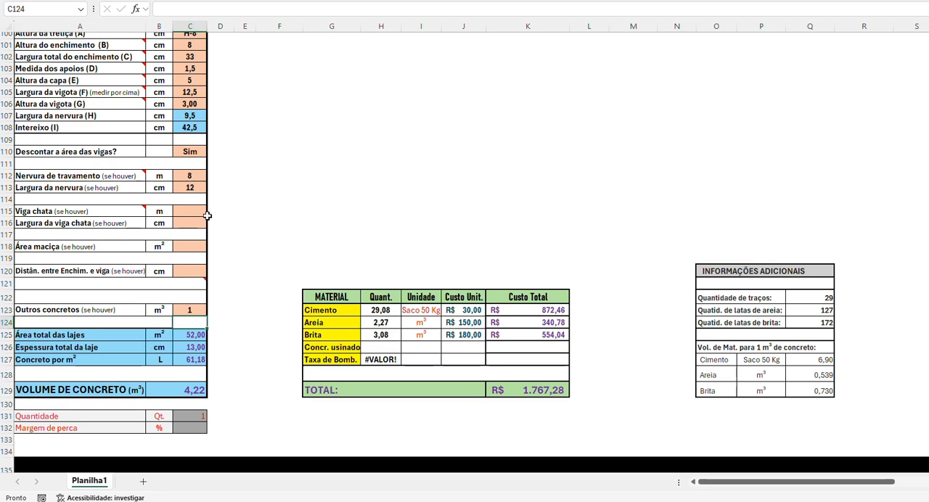
Step: Clear the Outros concretos value and both the length and width of the Nervura de travamento
left_click(193, 309)
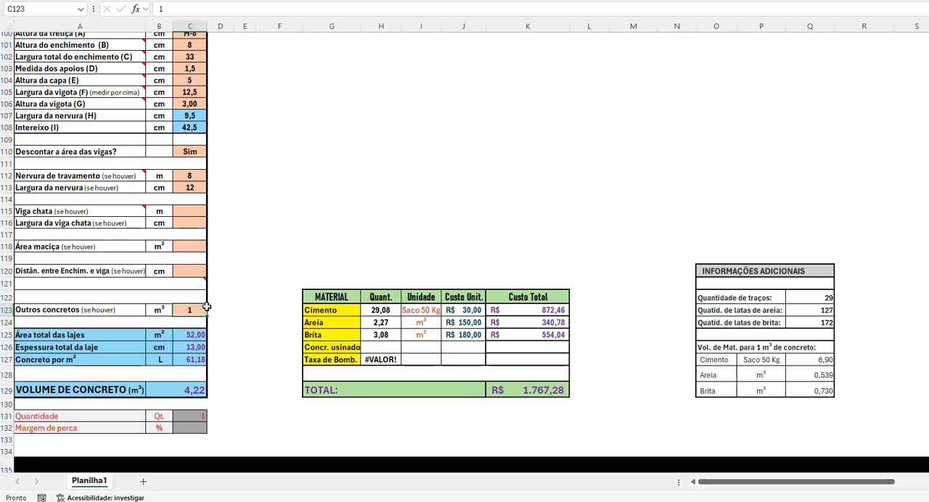
key("Delete")
left_click_drag(190, 177, 189, 185)
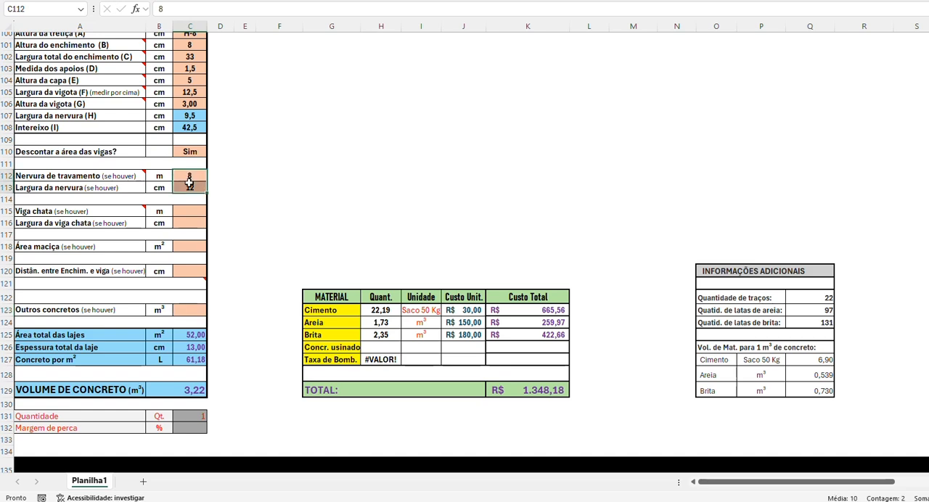
key("Delete")
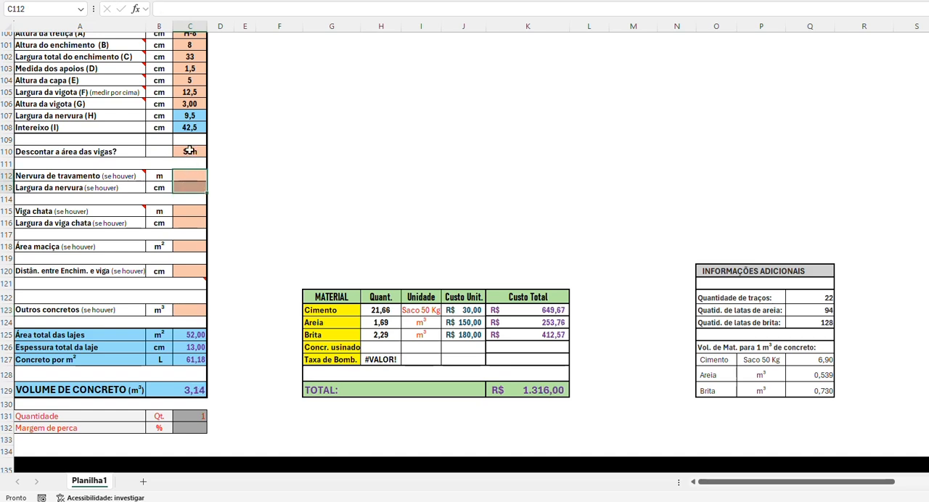
Step: Clear the Descontar a área das vigas? option of the LAJE TRELIÇADA and set Área da laje to 100 m²
left_click(190, 153)
key("Delete")
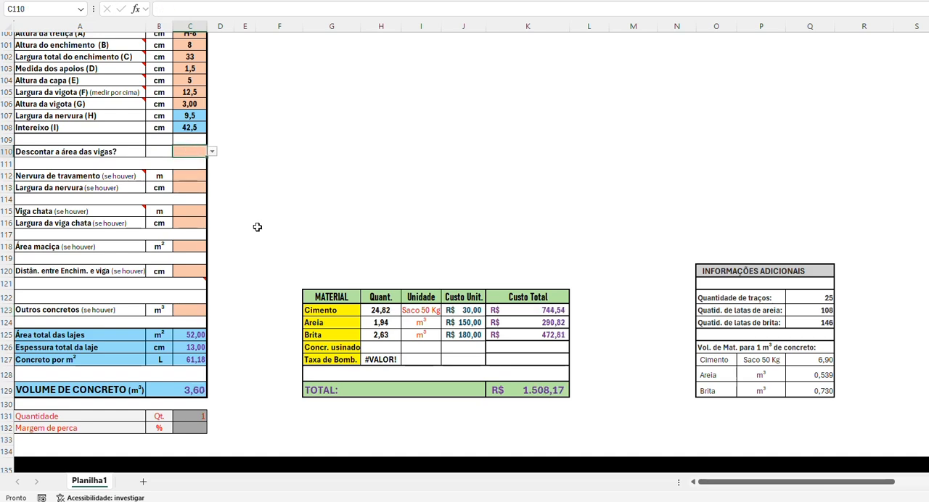
scroll(250, 217, "up", 3)
scroll(230, 145, "up", 2)
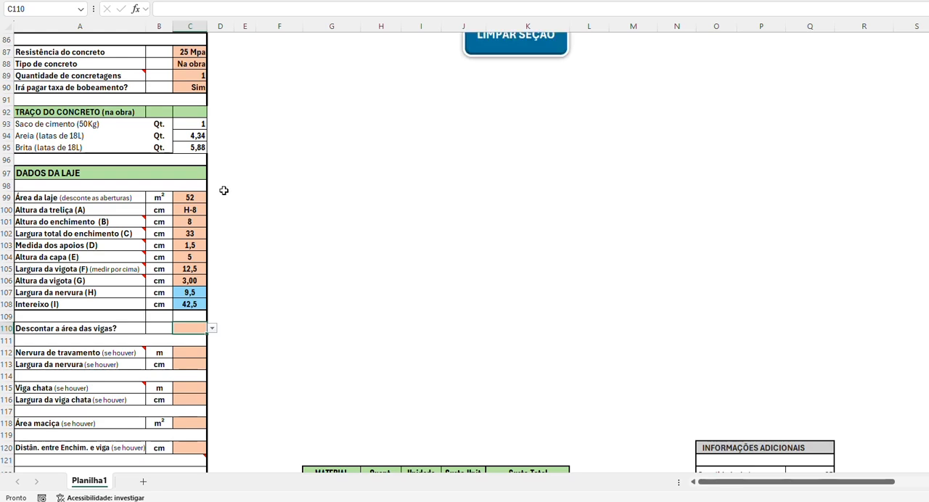
left_click(190, 196)
type("100")
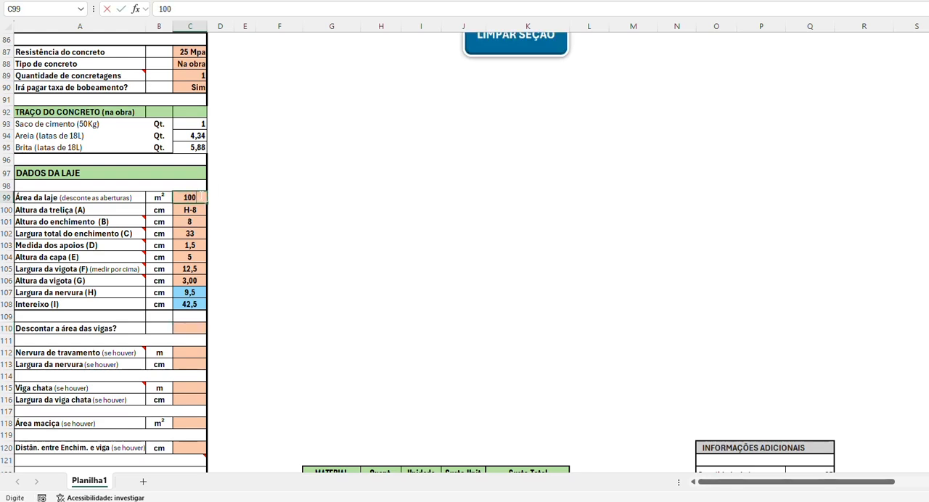
key("Return")
scroll(230, 190, "down", 4)
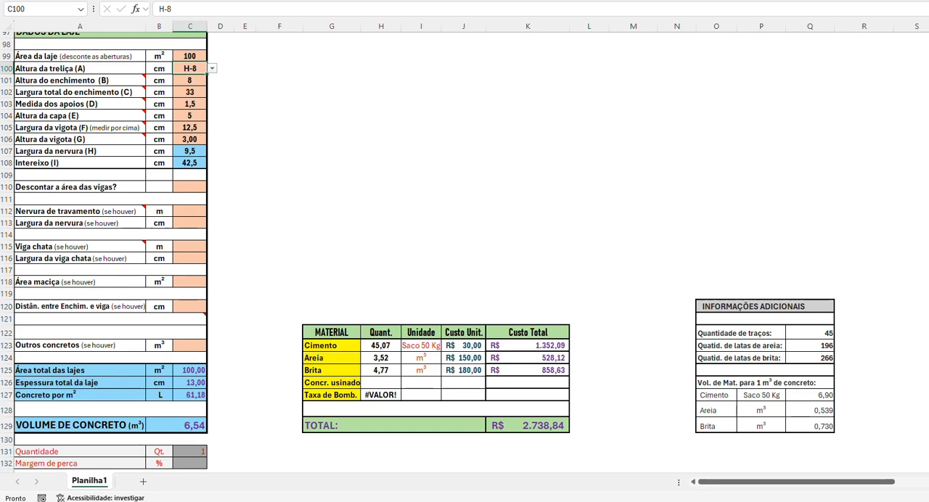
Step: Compare the joist slab's inputs and VOLUME DE CONCRETO with the beam data in the VIGAS section
left_click(464, 501)
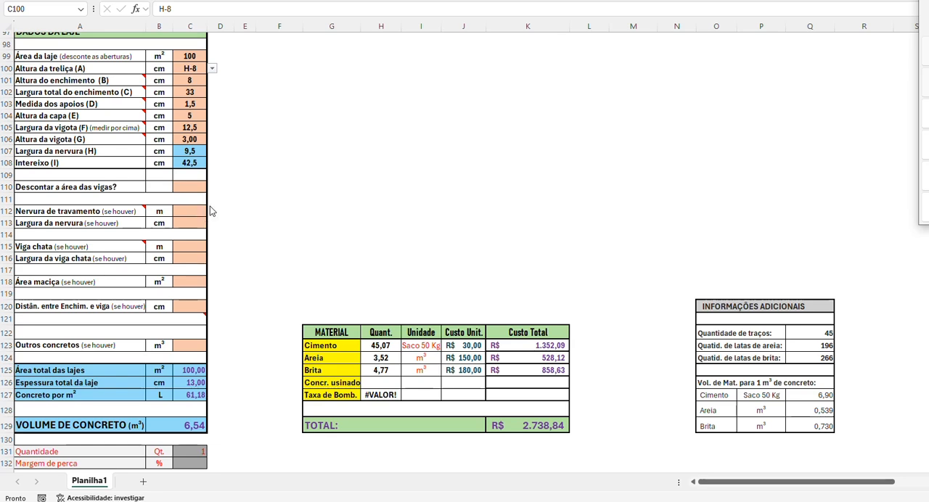
scroll(258, 174, "up", 1)
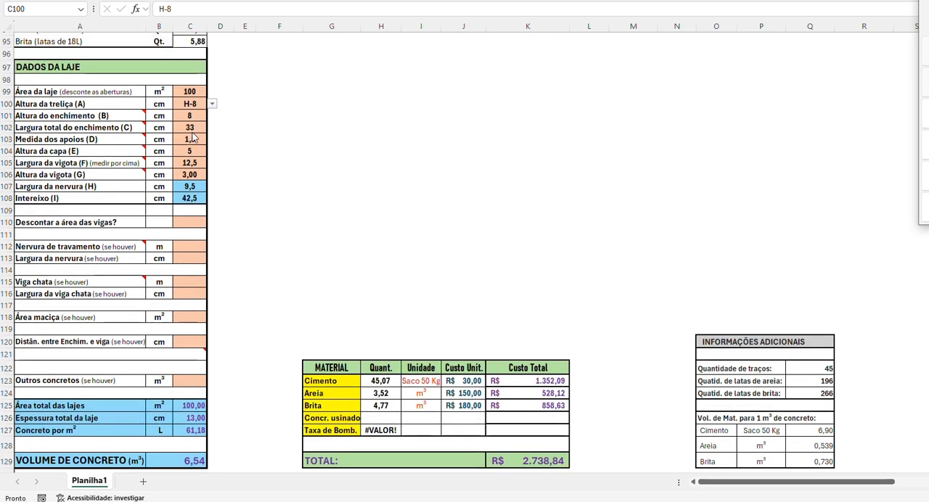
scroll(210, 261, "down", 1)
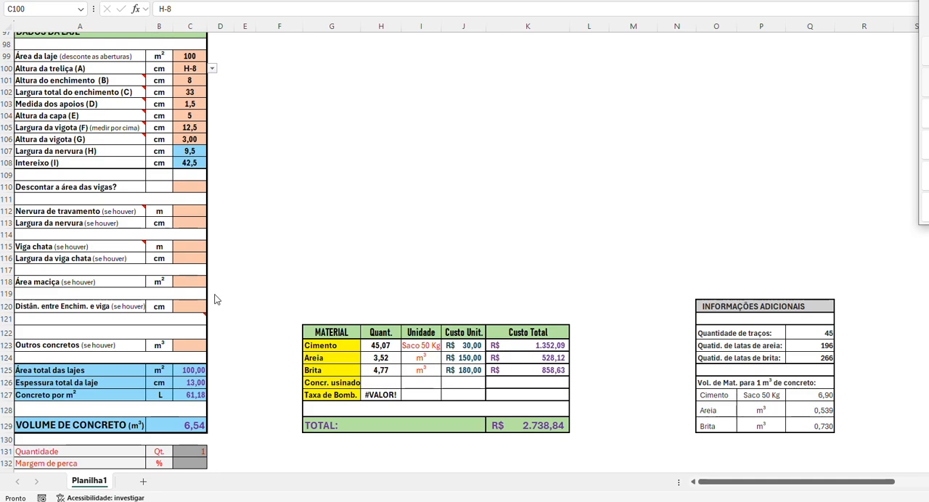
scroll(214, 299, "up", 15)
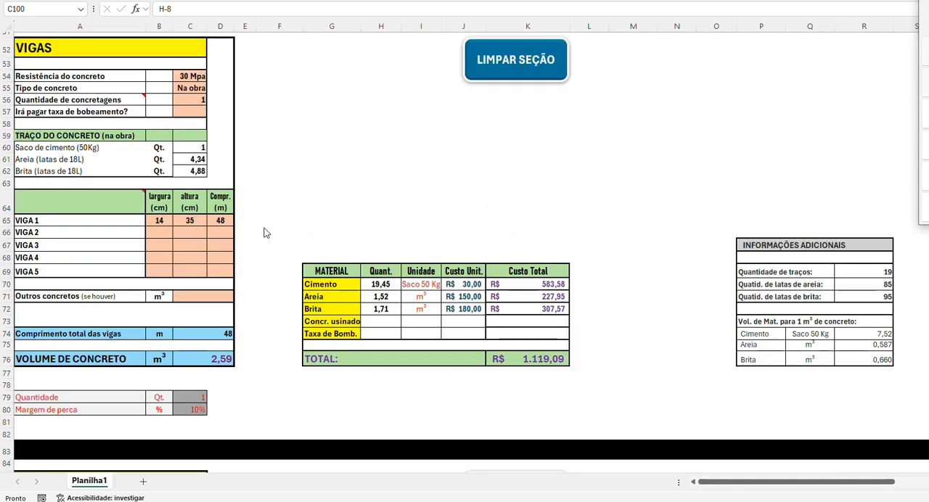
scroll(265, 233, "down", 15)
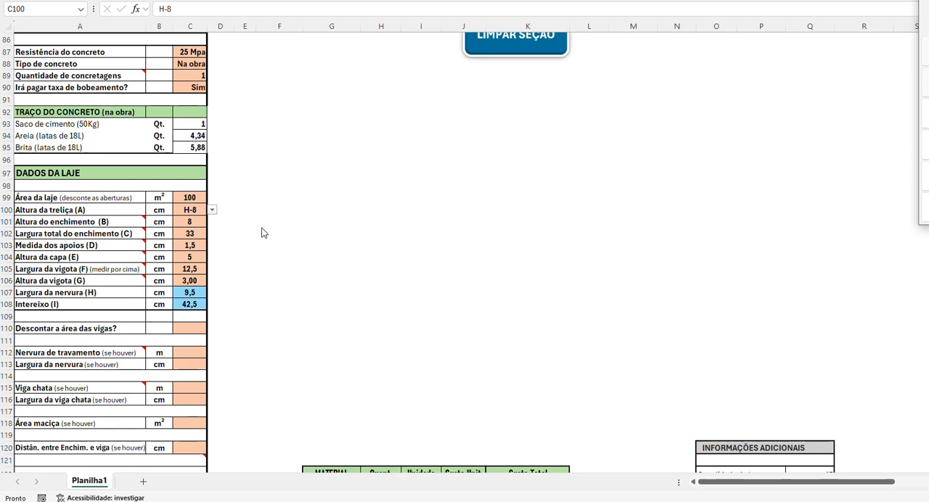
scroll(263, 234, "down", 2)
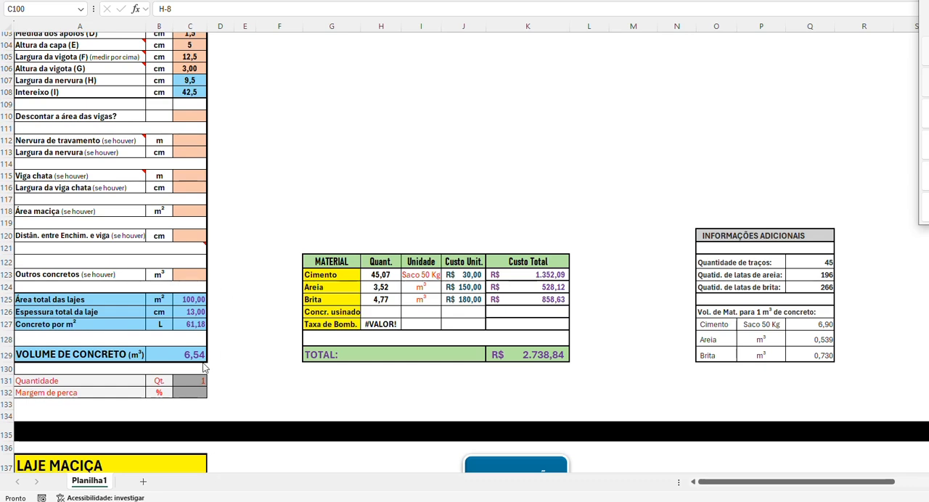
Step: Clear the width, height and length of VIGA 1 in the VIGAS section
scroll(247, 360, "up", 13)
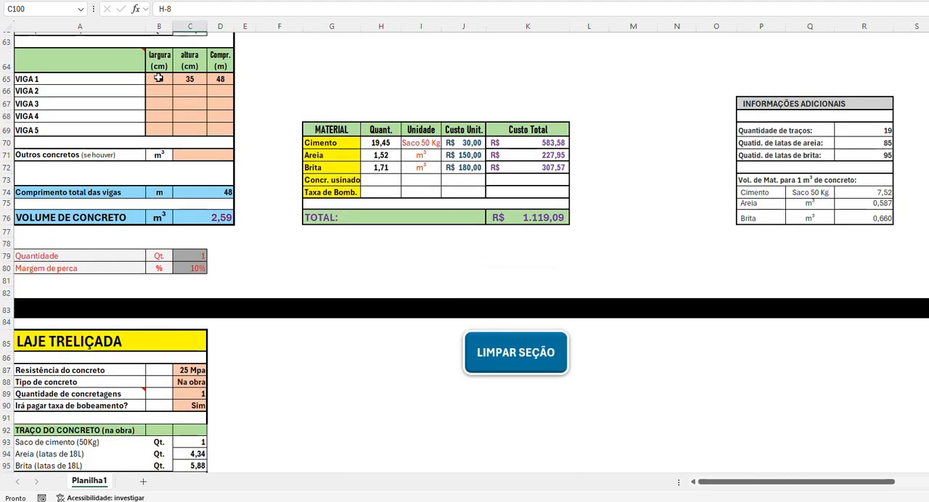
left_click_drag(159, 79, 219, 78)
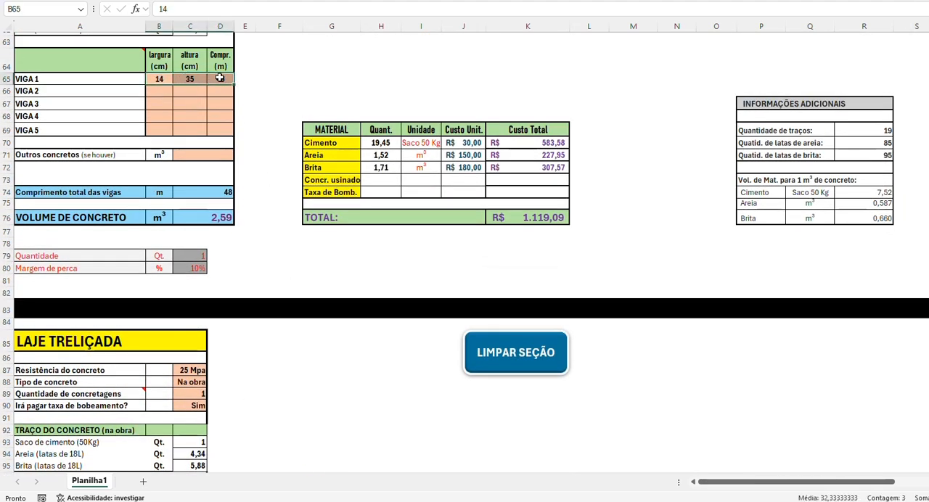
key("Delete")
scroll(400, 227, "down", 14)
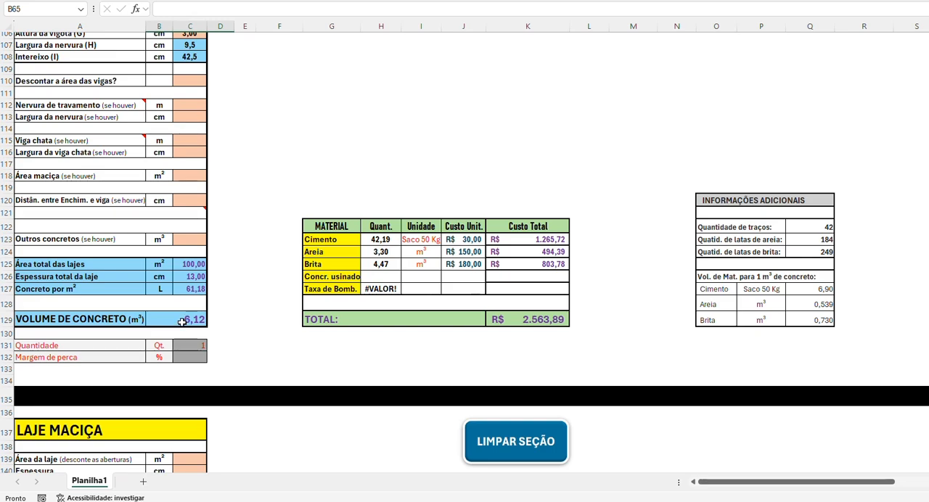
Step: Clear the Margem de perca percentage of the VIGAS section
scroll(256, 332, "up", 14)
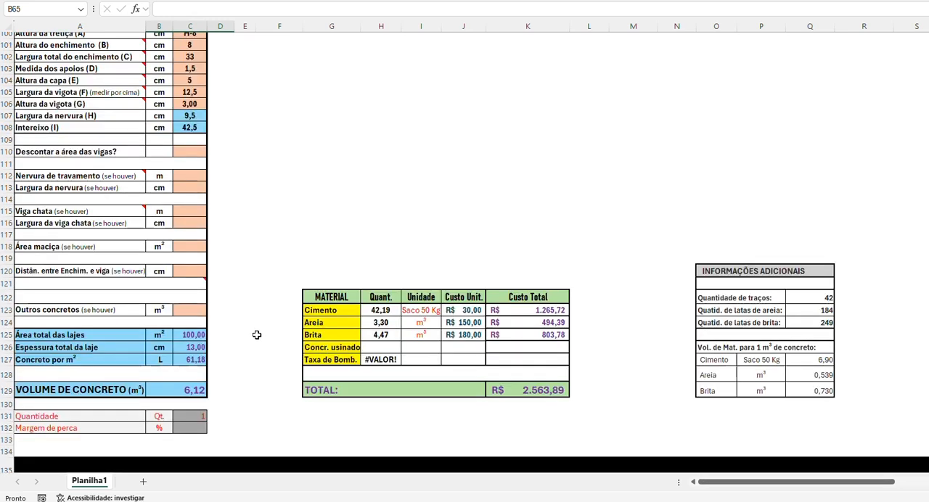
left_click(195, 269)
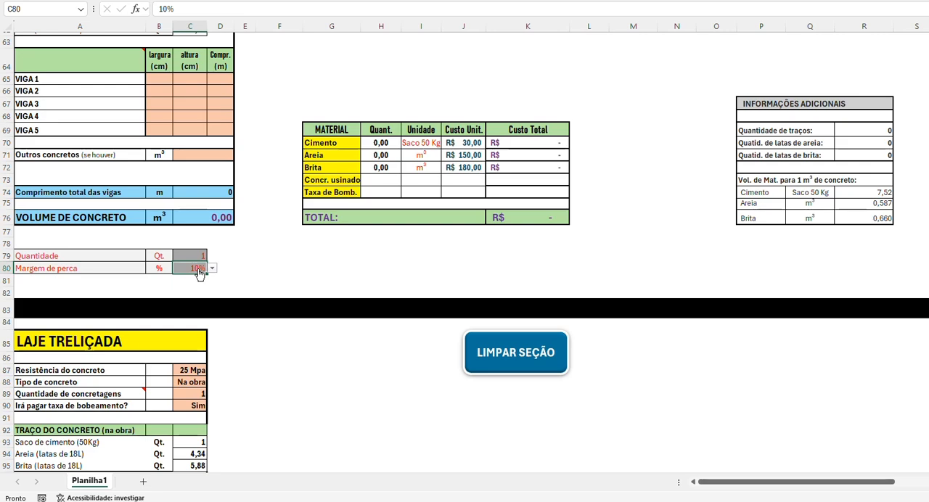
key("Delete")
scroll(274, 222, "down", 17)
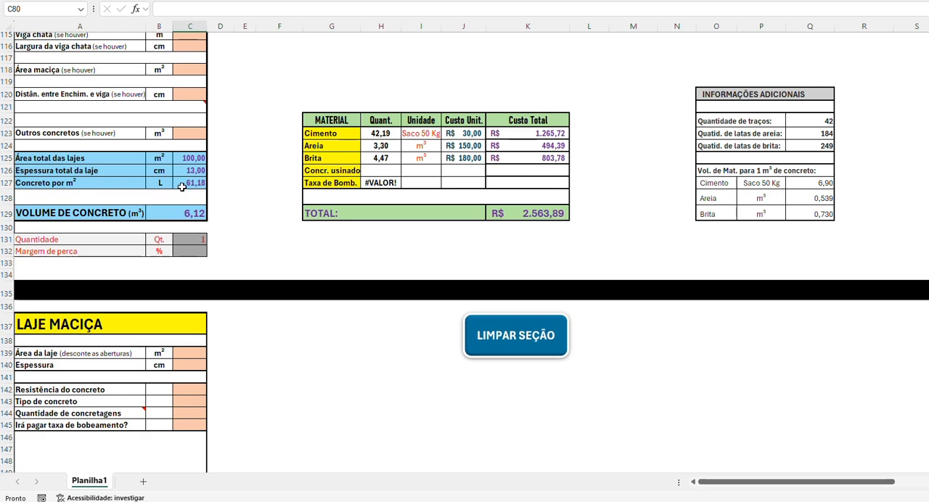
Step: Show the joist slab's Concreto por m² and VOLUME DE CONCRETO with three decimal places
scroll(239, 222, "up", 2)
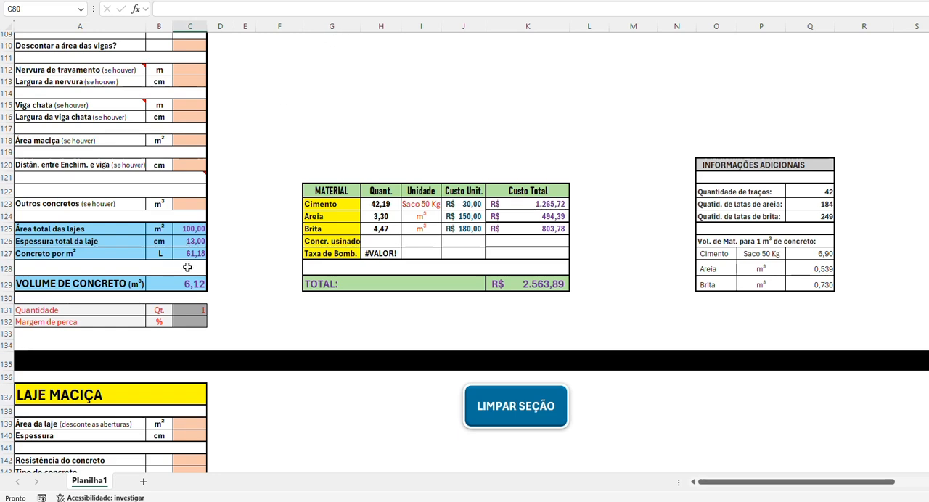
left_click(188, 250)
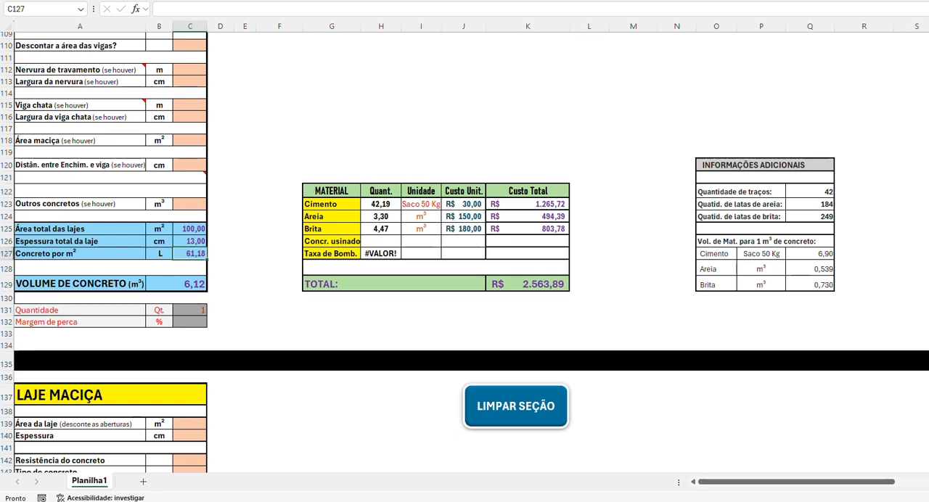
left_click(191, 284)
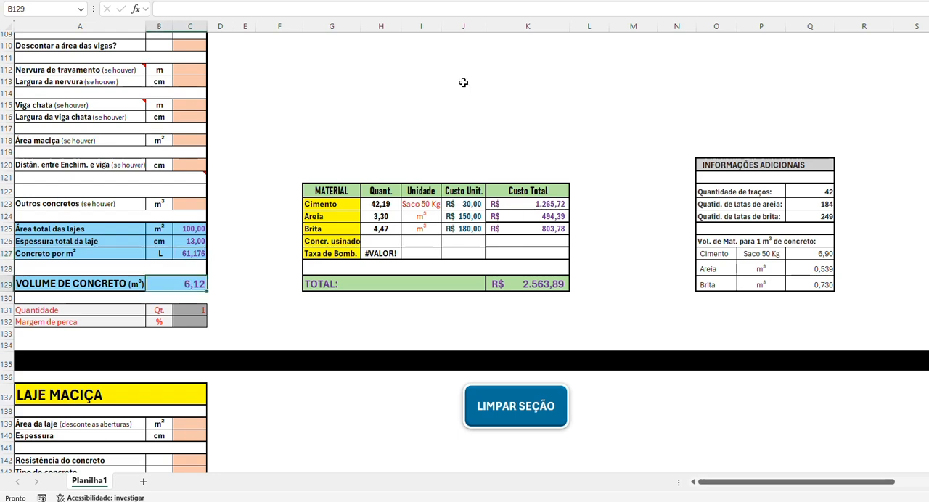
left_click(521, 1)
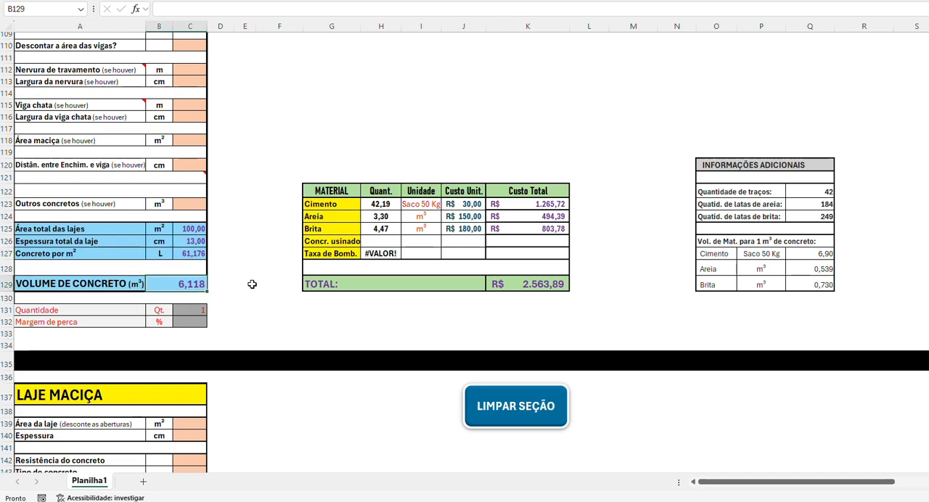
Step: Review the slab data, the VIGAS section and the slab's concrete volume and material costs
scroll(251, 283, "up", 2)
scroll(252, 284, "up", 1)
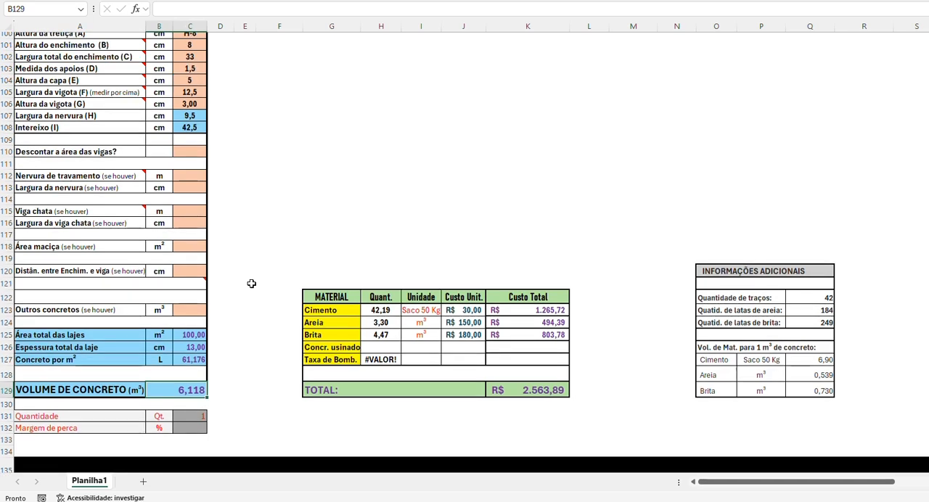
scroll(251, 284, "up", 15)
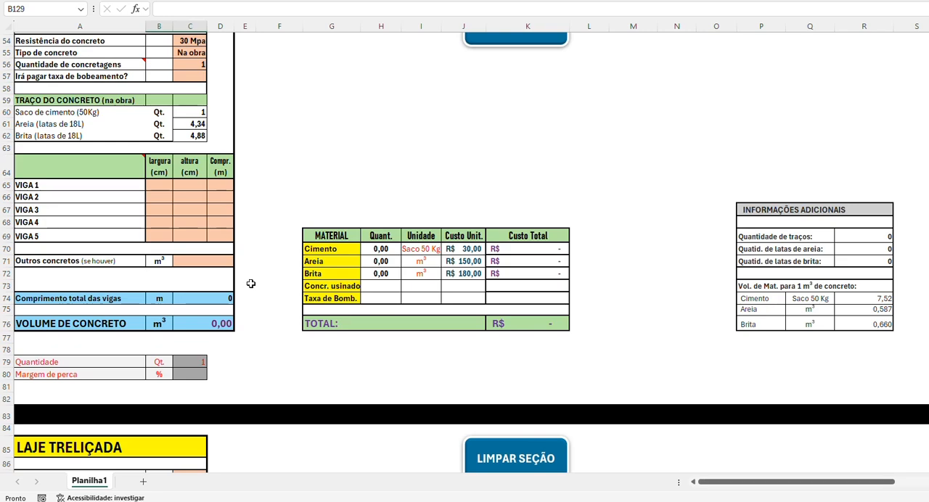
scroll(251, 284, "down", 9)
scroll(251, 284, "down", 3)
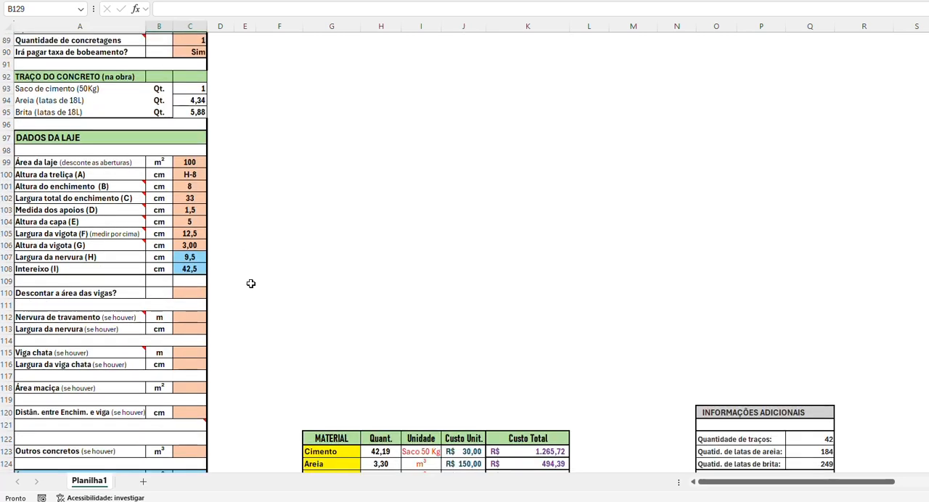
scroll(251, 283, "down", 5)
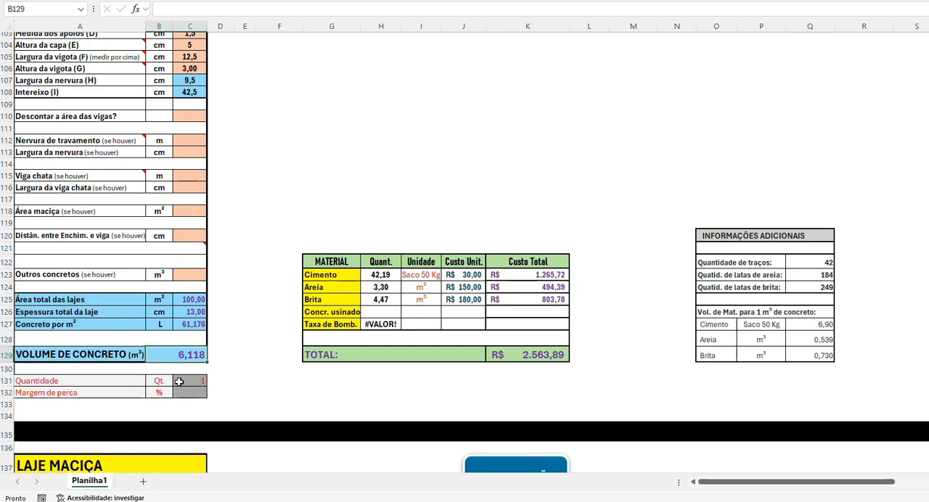
Step: Set the Área da laje of the LAJE TRELIÇADA to 52 m²
scroll(233, 317, "up", 6)
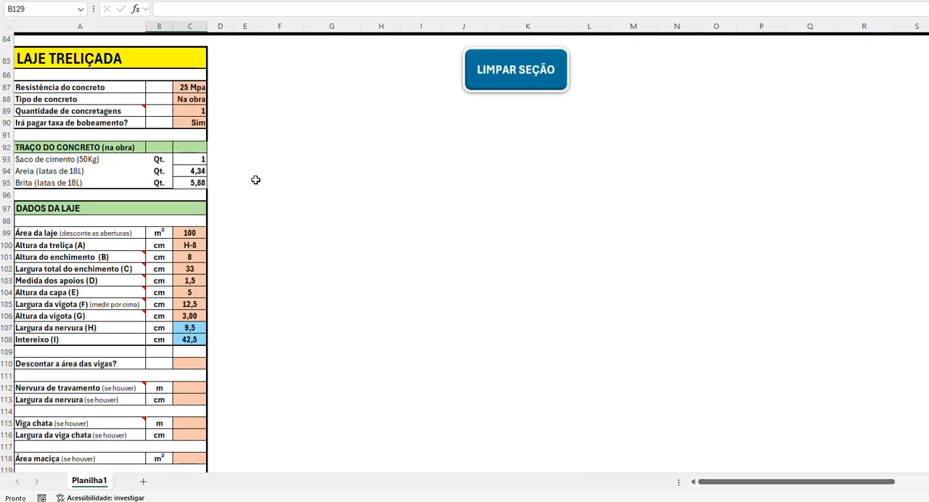
left_click(194, 233)
type("52")
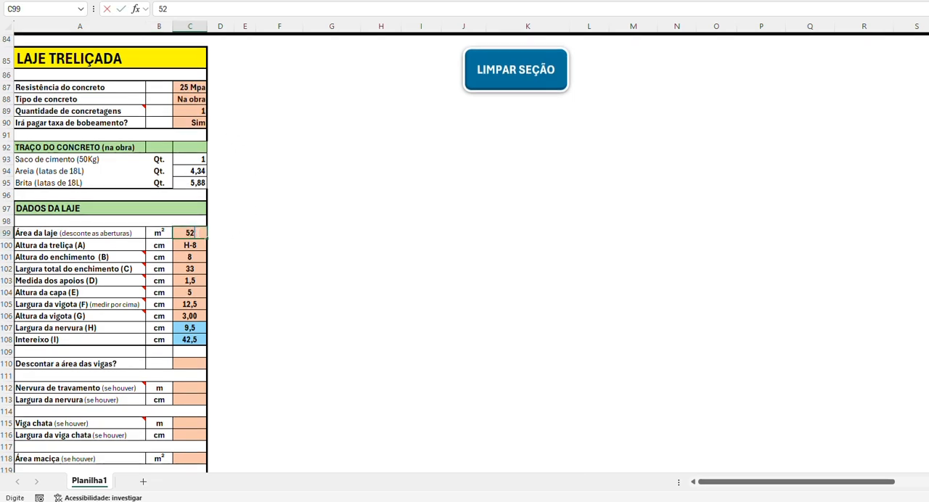
key("Return")
scroll(247, 288, "down", 3)
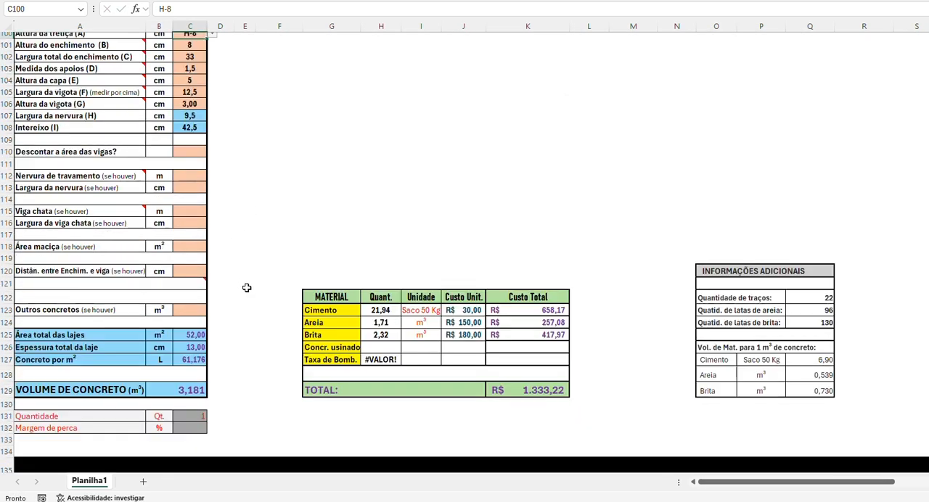
Step: Set the Margem de perca of the LAJE TRELIÇADA to 10%
scroll(101, 353, "down", 2)
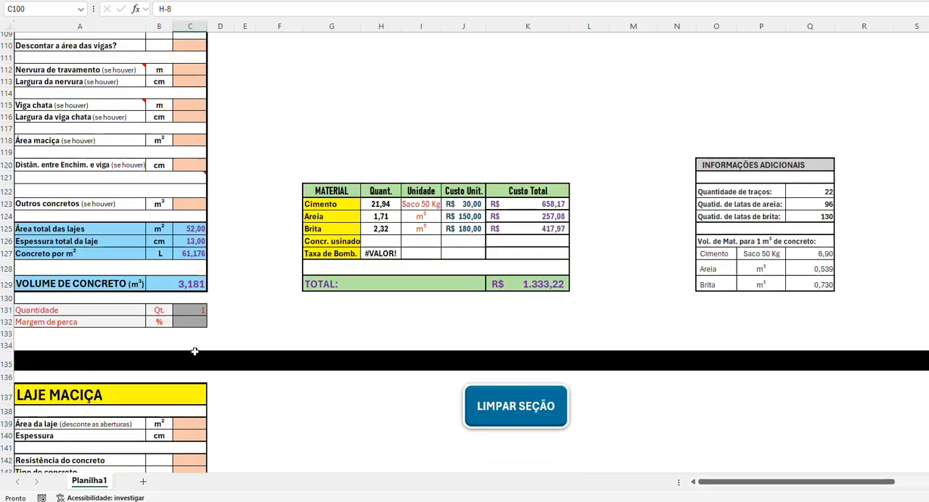
left_click(190, 324)
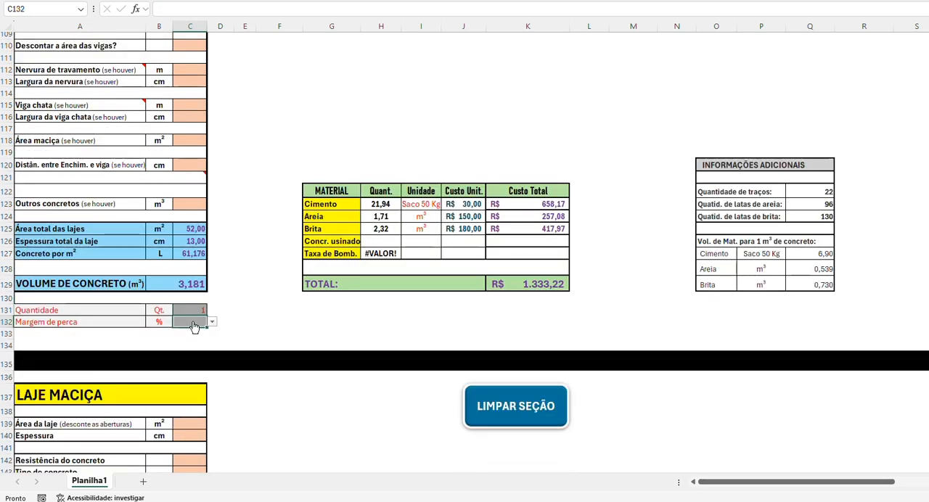
type("10")
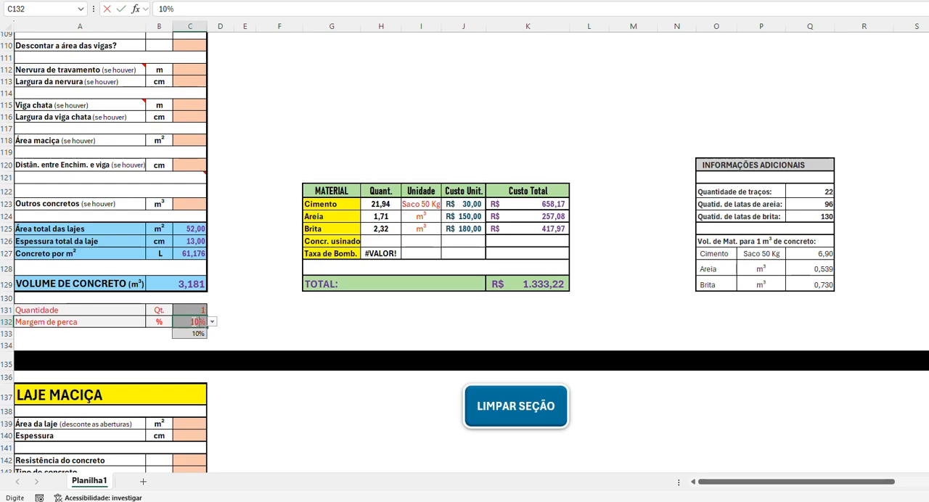
key("Return")
scroll(251, 297, "up", 1)
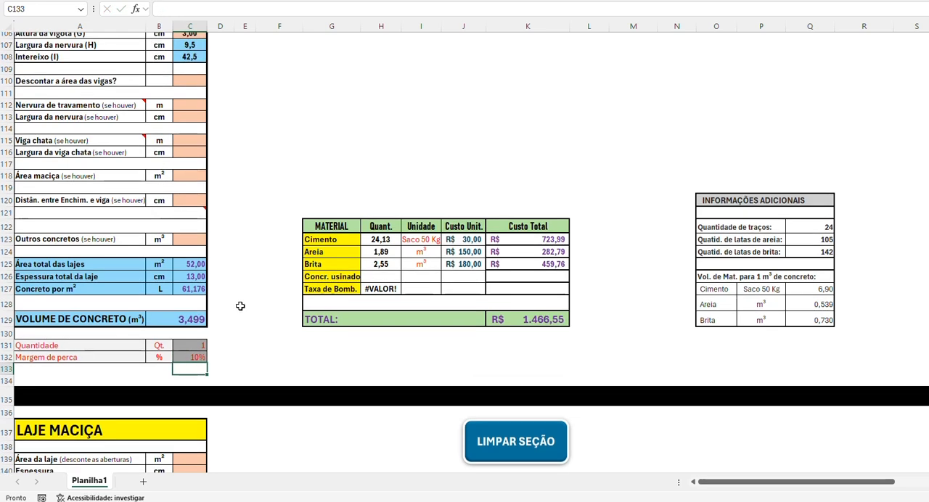
Step: Show the slab's VOLUME DE CONCRETO and Concreto por m² with two decimal places
scroll(242, 304, "up", 2)
left_click(245, 288)
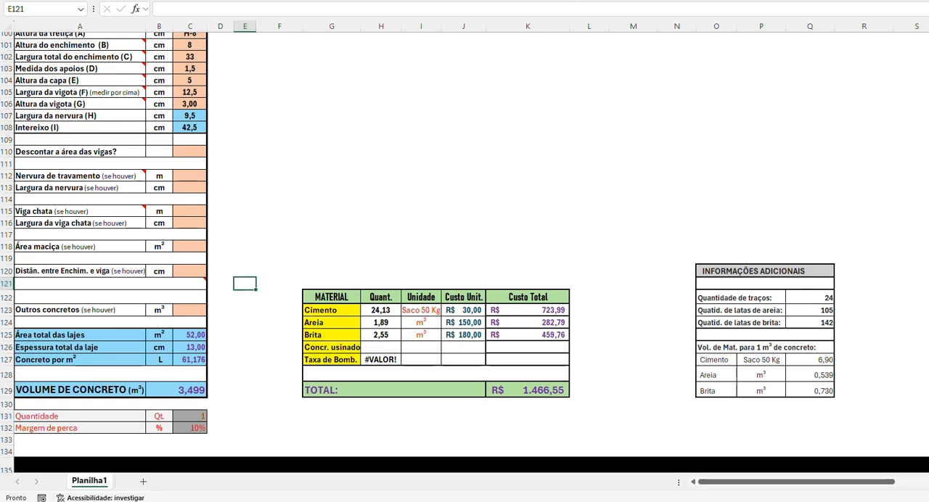
left_click(191, 390)
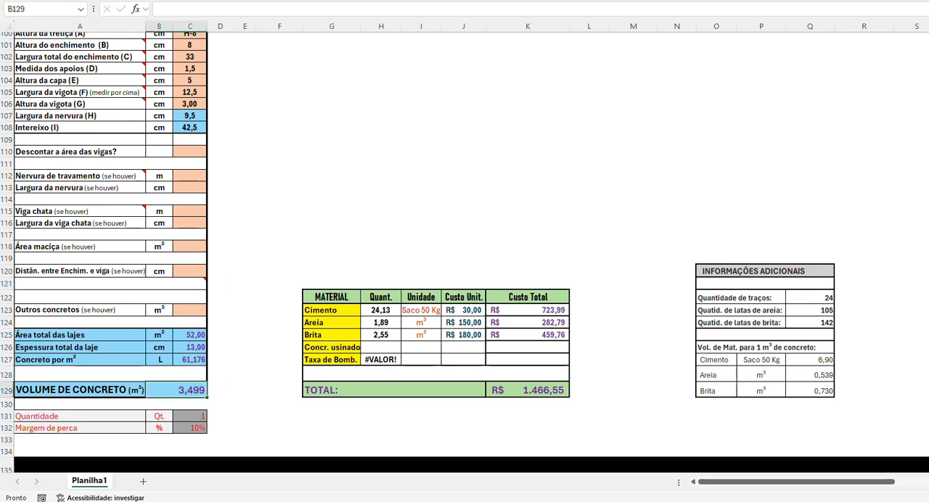
left_click(194, 357)
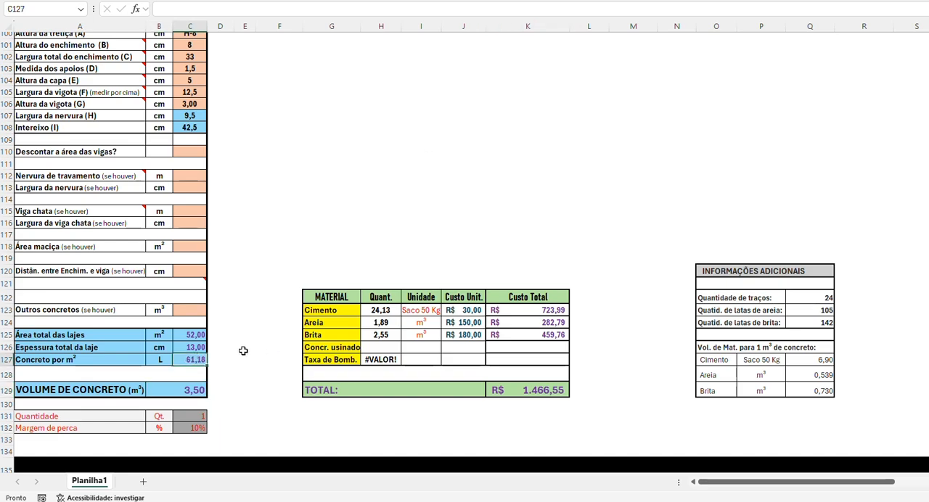
scroll(259, 343, "up", 7)
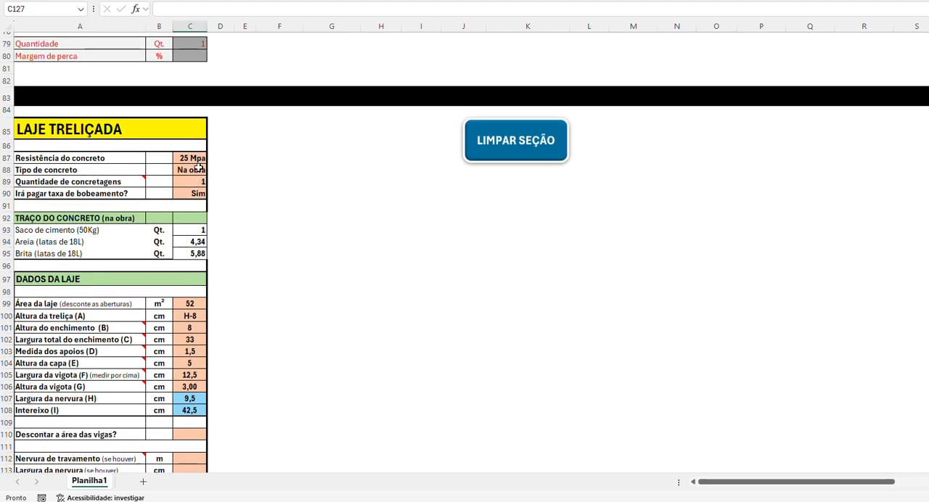
Step: Set the Tipo de concreto of the LAJE TRELIÇADA to Usinado and check its material costs
left_click(197, 169)
left_click(212, 169)
scroll(305, 206, "down", 7)
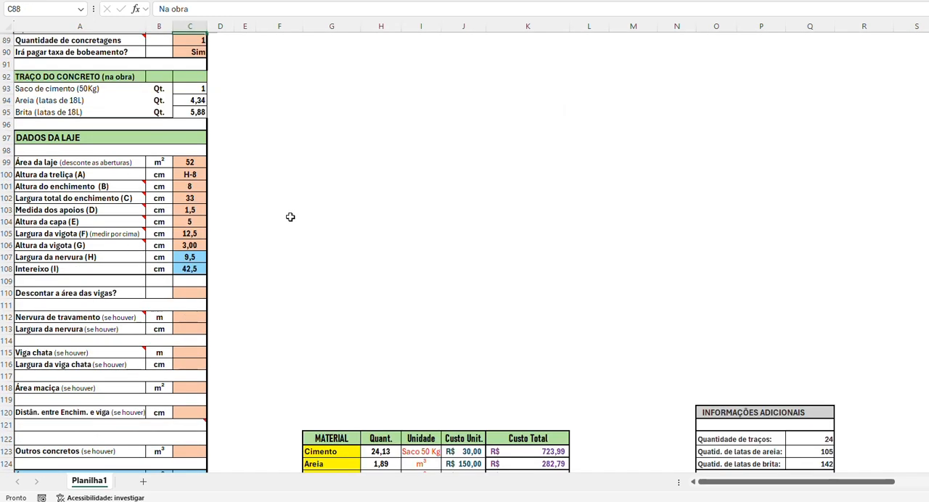
scroll(261, 167, "up", 3)
scroll(235, 118, "up", 1)
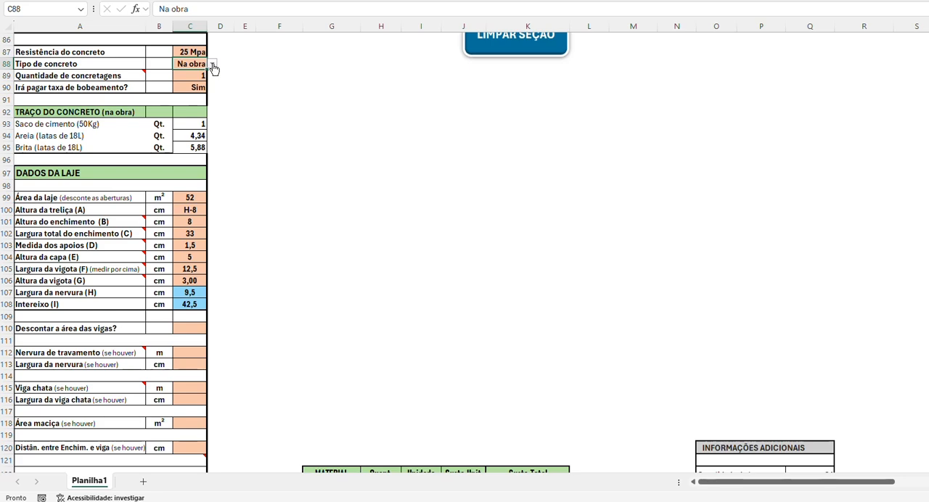
left_click(212, 64)
left_click(187, 76)
scroll(271, 166, "down", 7)
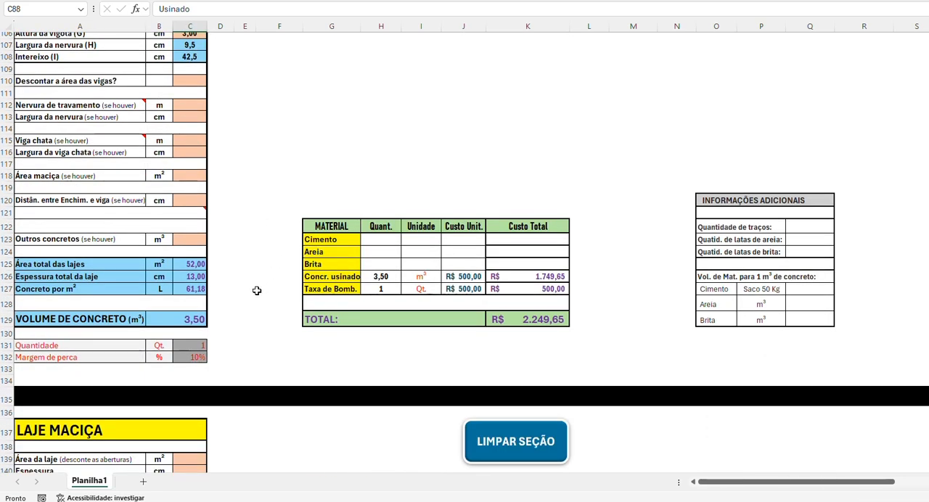
Step: Set the Tipo de concreto of the LAJE TRELIÇADA back to Na obra and check its material costs
scroll(256, 290, "up", 4)
scroll(373, 342, "up", 3)
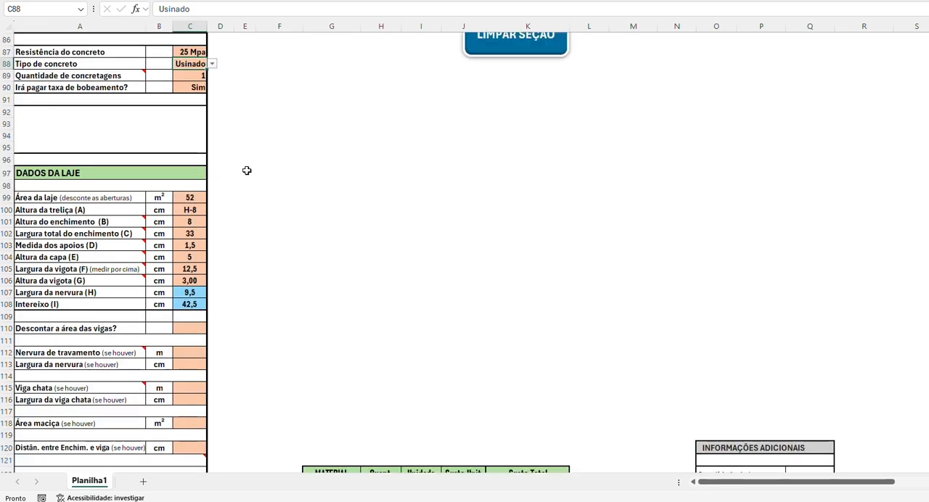
left_click(212, 64)
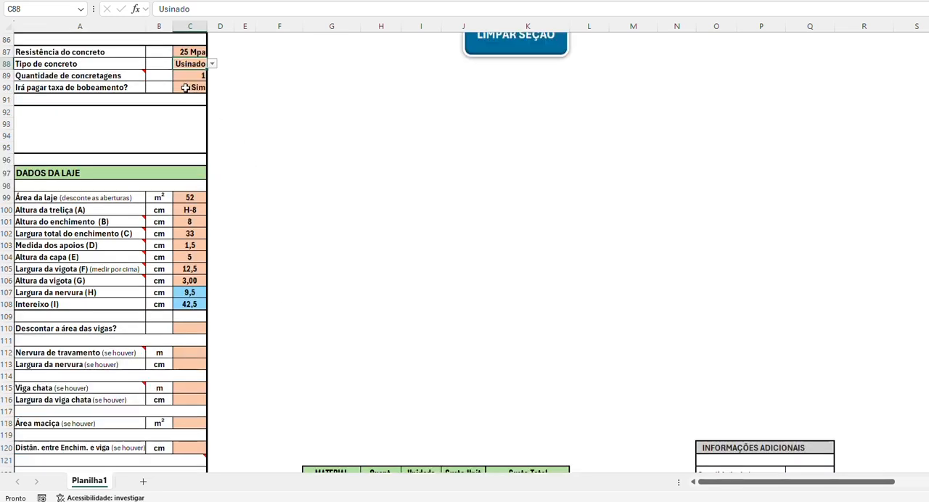
left_click(191, 86)
scroll(392, 198, "down", 9)
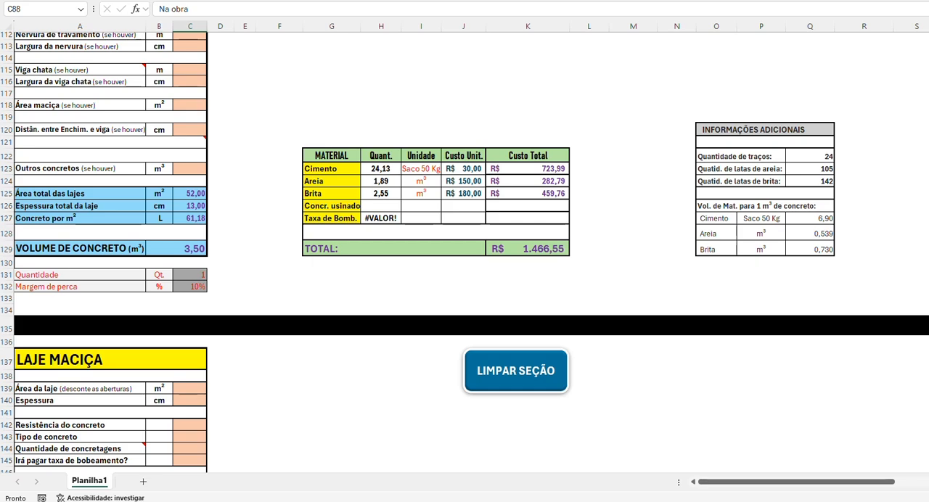
Step: Examine the overall MATERIAL cost summary, including Tx. Bomb. and TOTAL, and the lintel, baldrame beam and footing sections above it
scroll(464, 252, "down", 20)
scroll(730, 296, "up", 20)
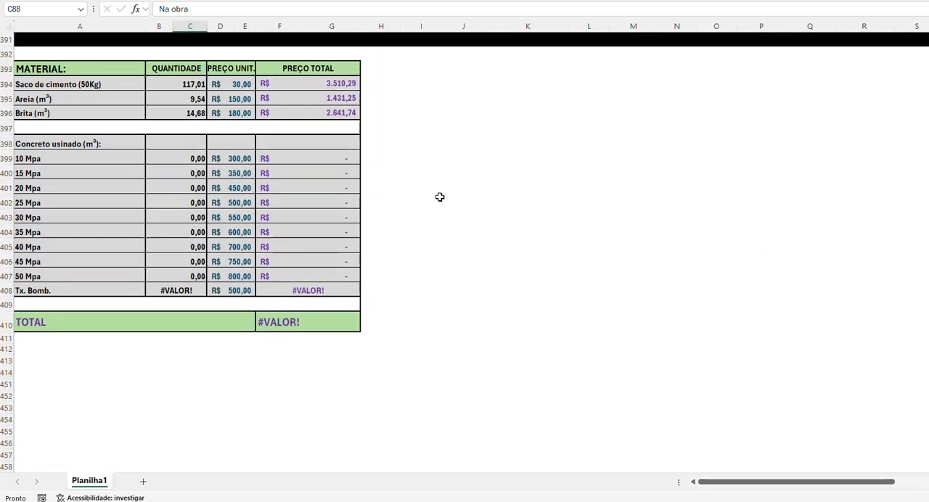
scroll(485, 208, "up", 1)
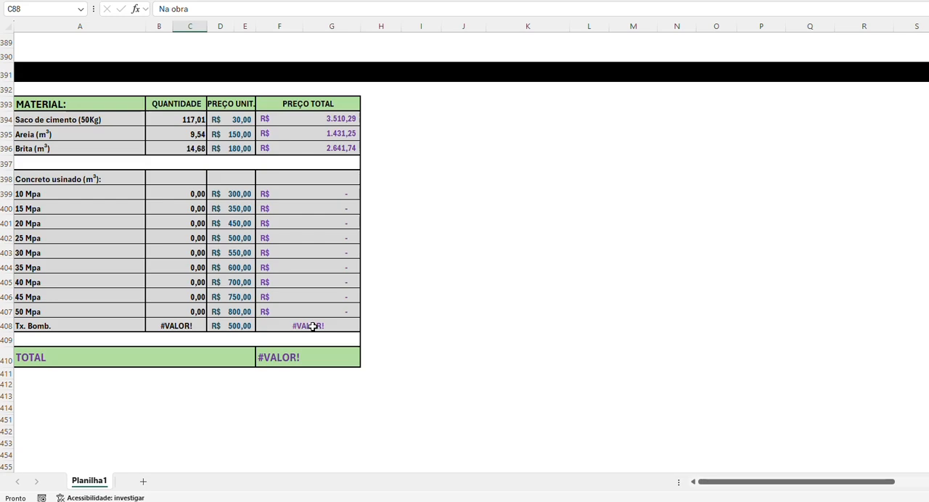
left_click(450, 299)
scroll(450, 300, "up", 20)
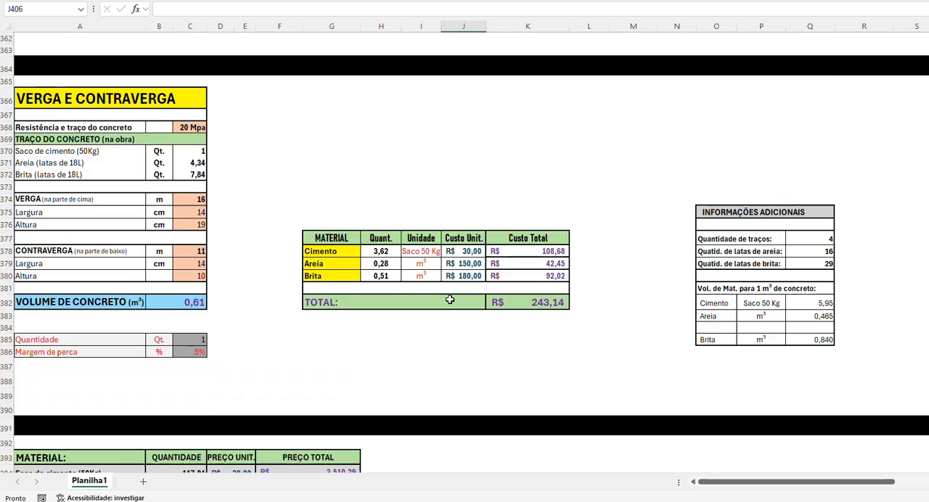
scroll(450, 300, "up", 7)
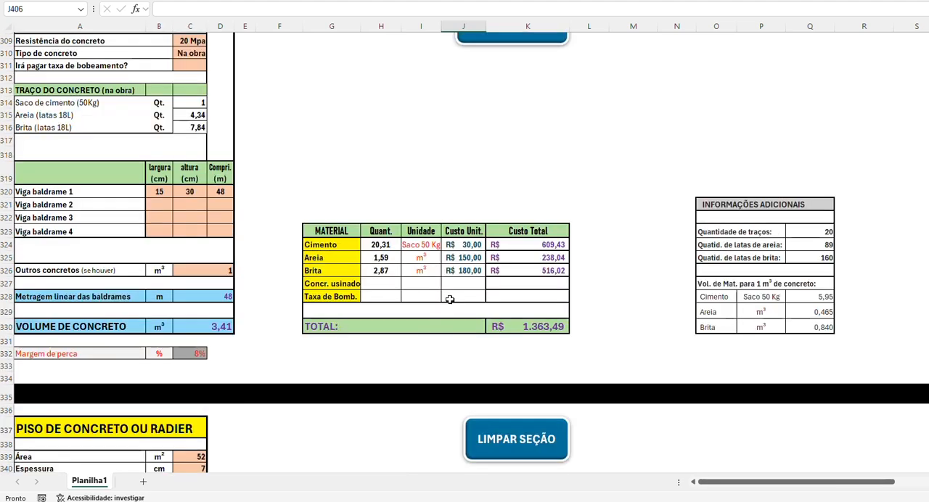
scroll(366, 288, "up", 5)
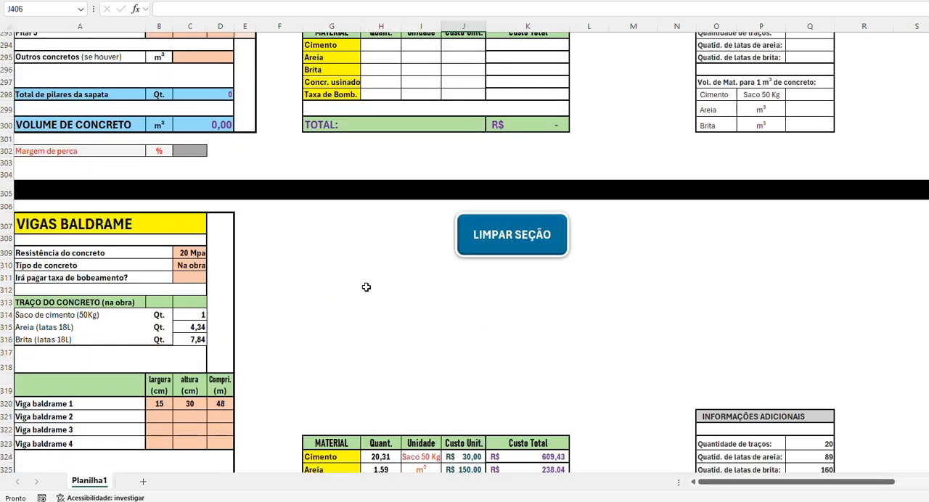
scroll(366, 287, "up", 20)
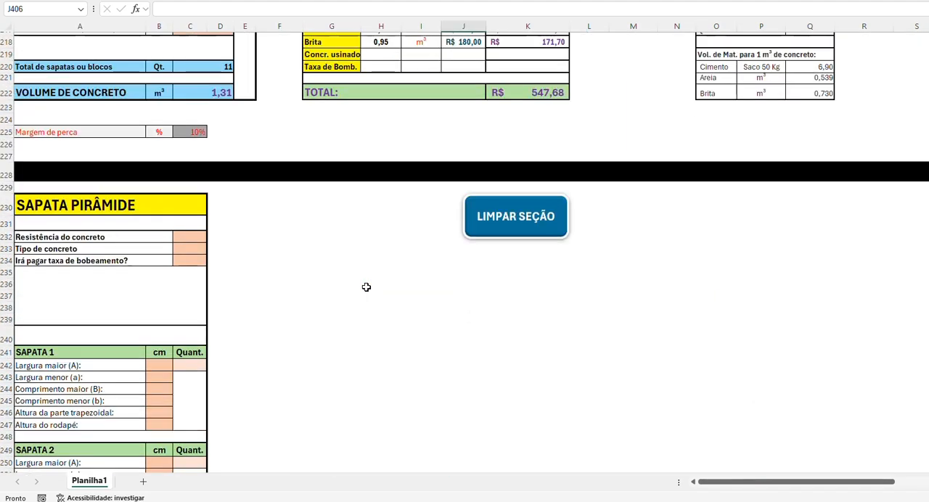
scroll(366, 287, "up", 6)
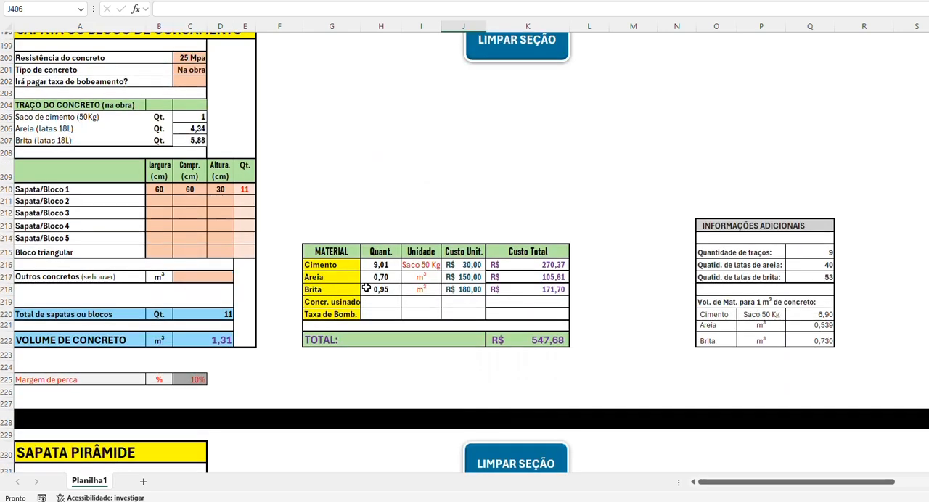